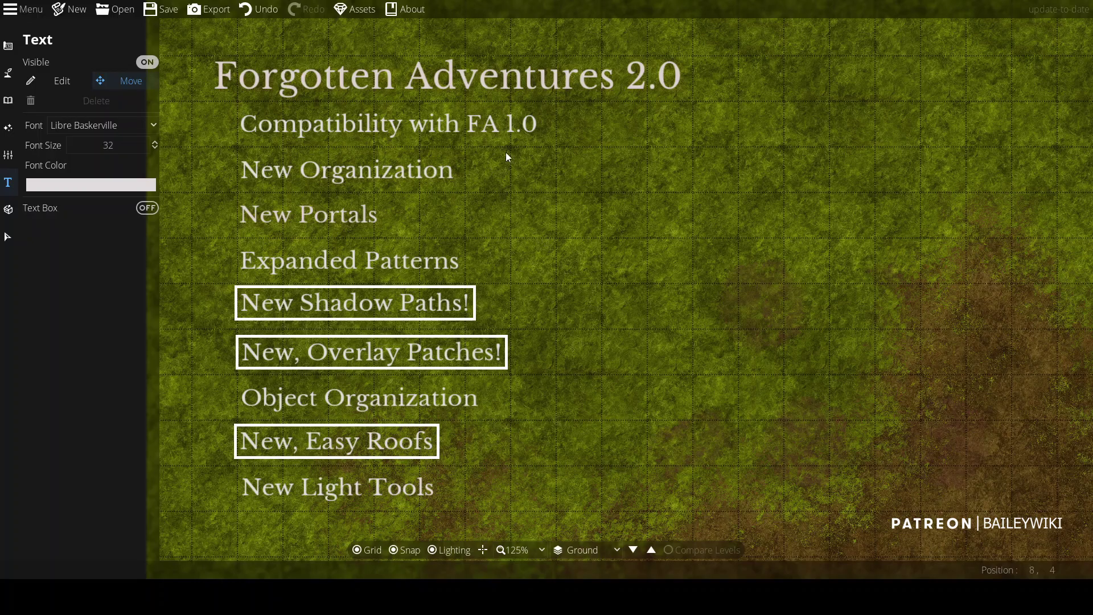
Review the Forgotten Adventures 2.0 packs in the custom assets list, briefly toggling FA - Buildings & Structures v1.8, and leave without applying changes
click(356, 10)
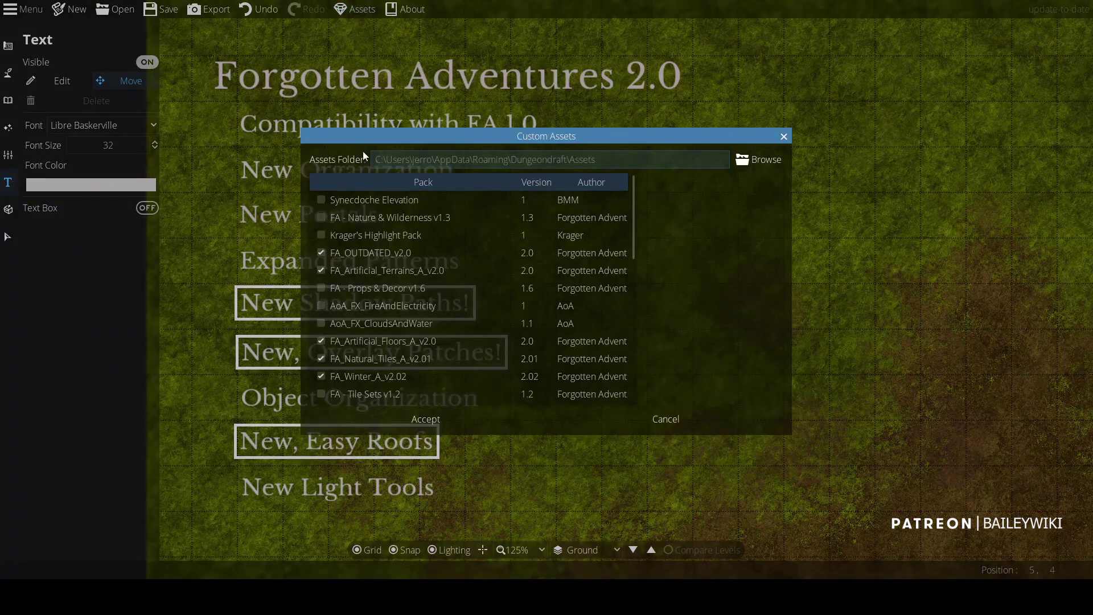
scroll(385, 274, down, 1)
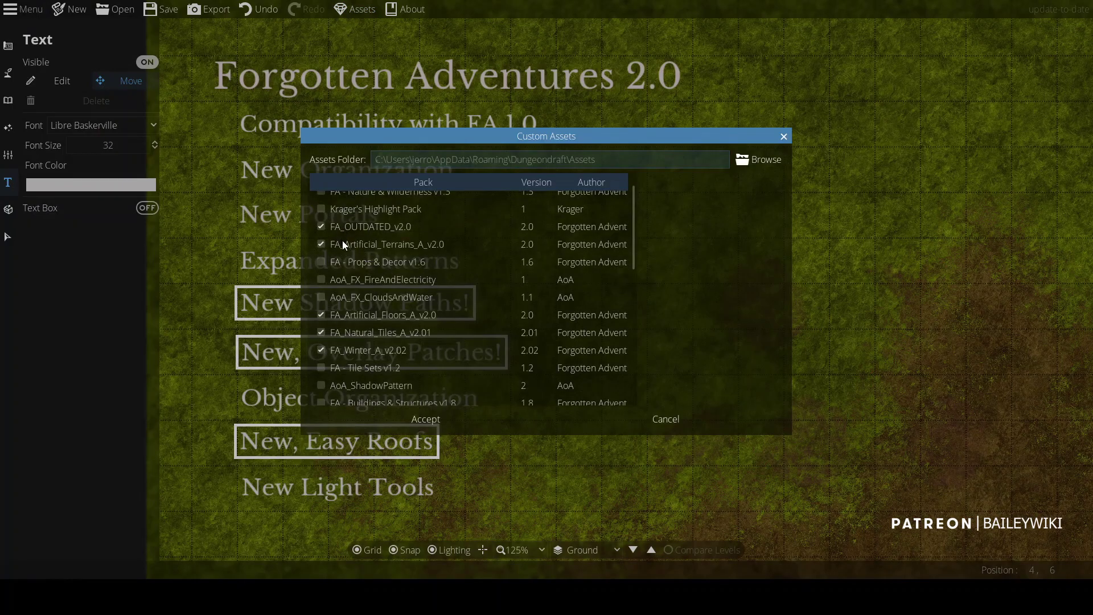
scroll(347, 262, down, 1)
scroll(353, 322, down, 3)
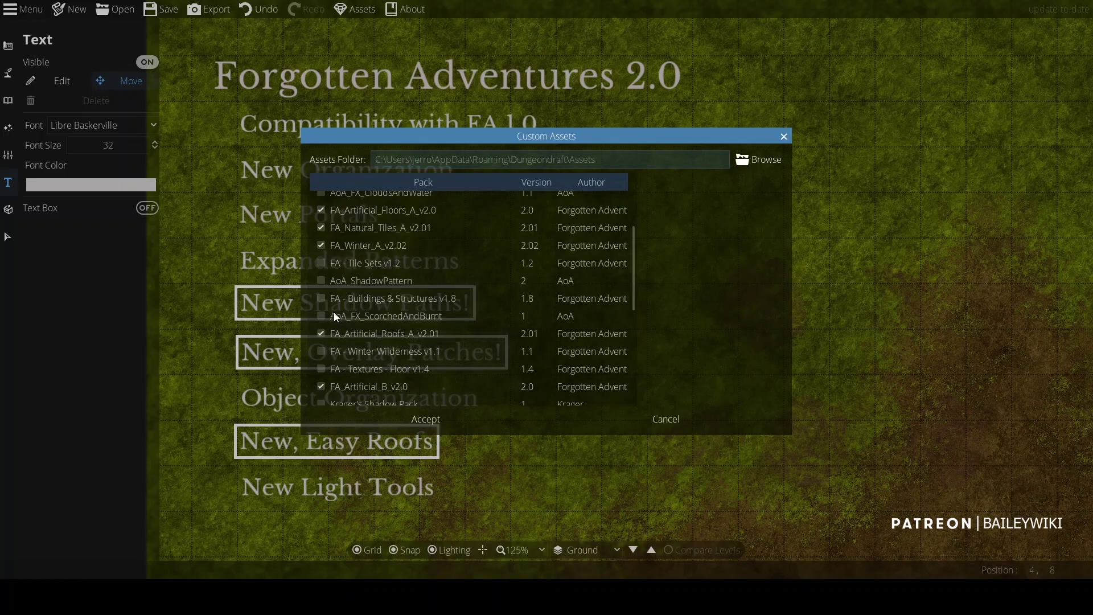
click(321, 300)
click(320, 300)
scroll(420, 306, down, 3)
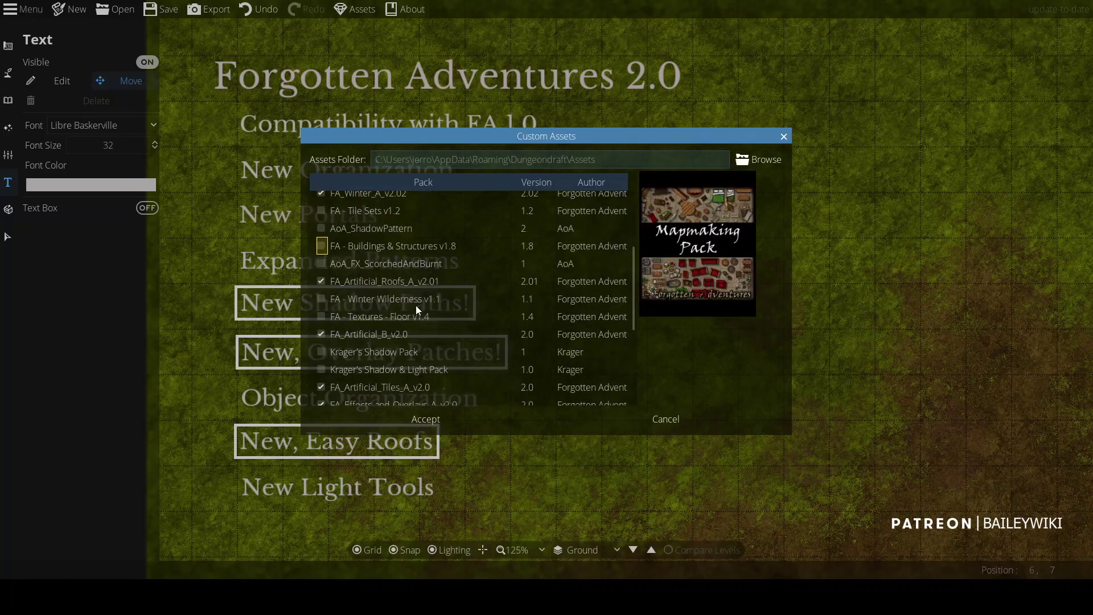
click(665, 418)
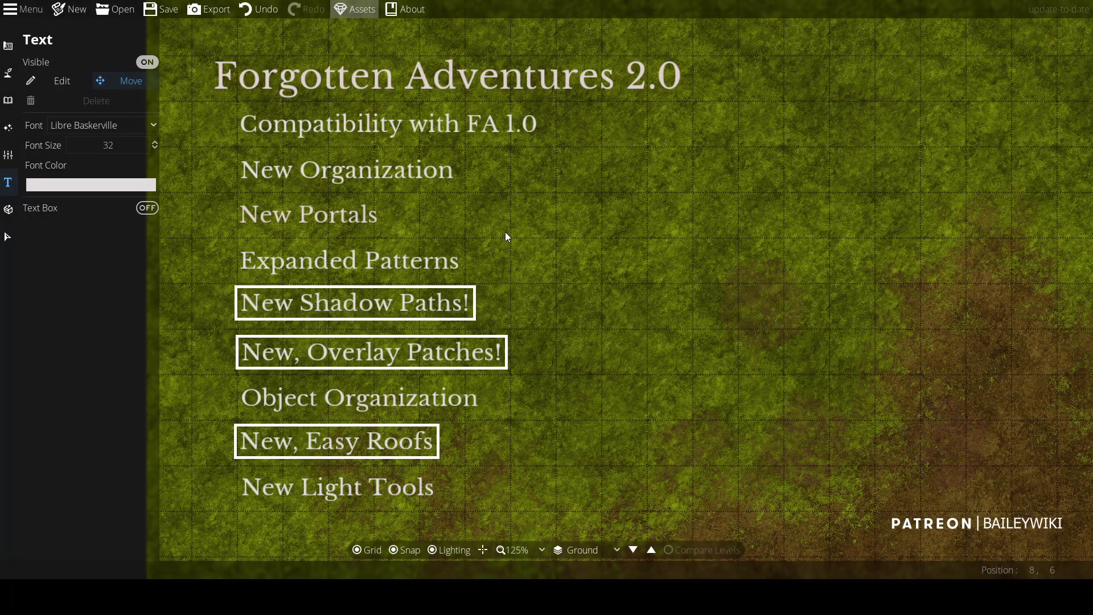
Browse the full range of wall styles available for the Wall Tool, from the brick and plaster types to the wood ones
click(8, 45)
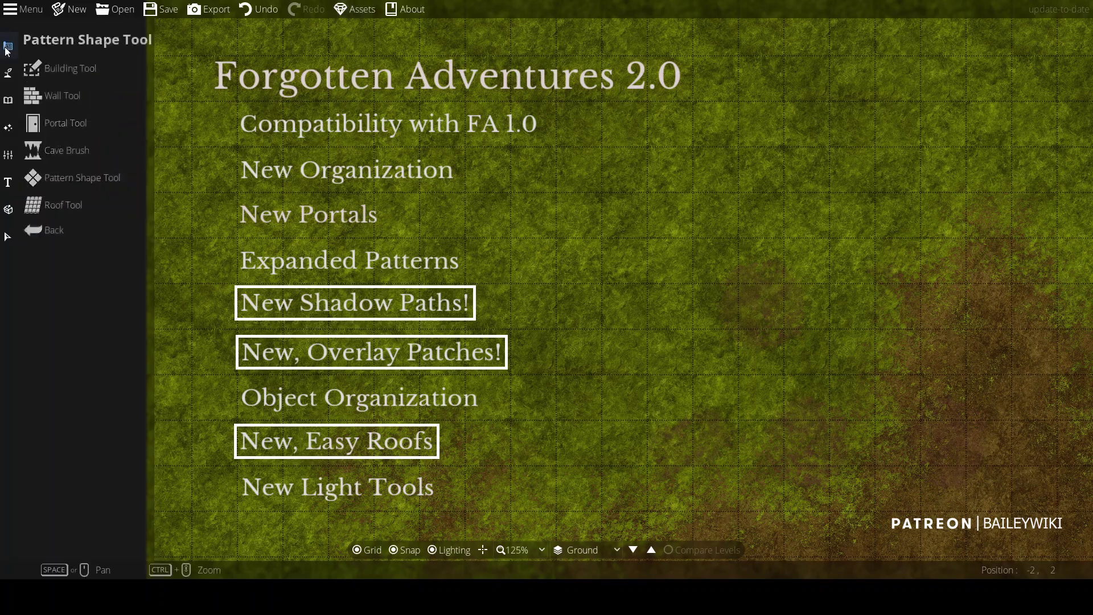
click(77, 94)
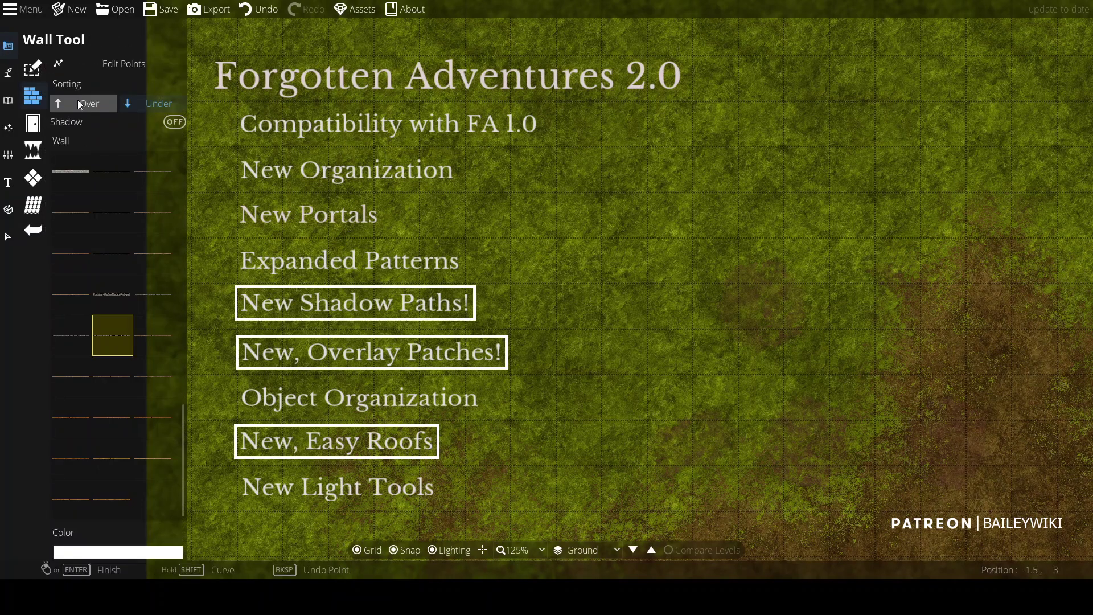
drag(185, 374, 170, 154)
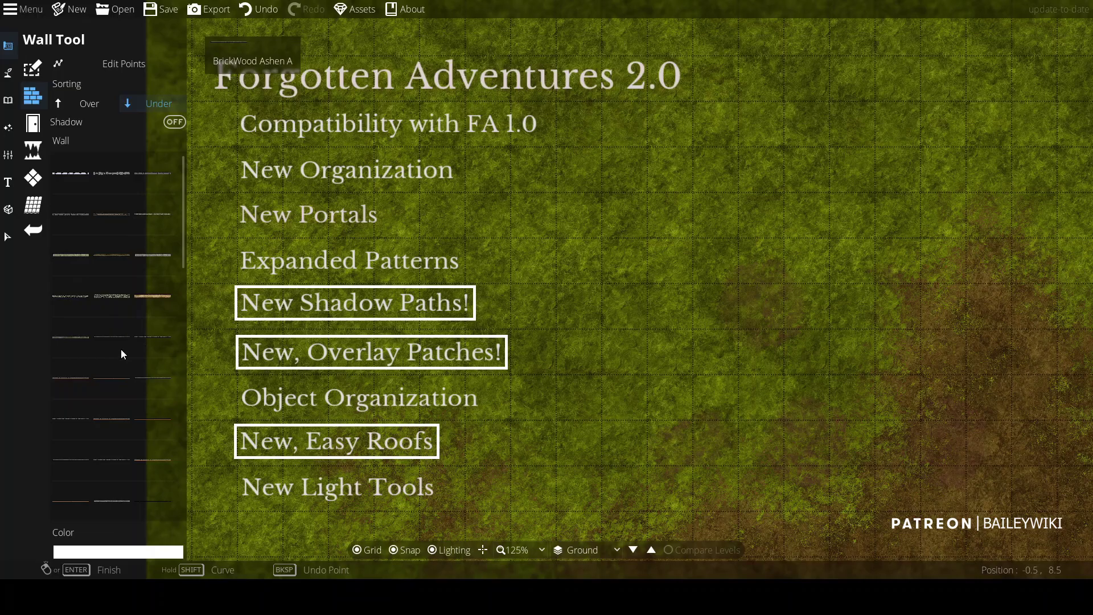
scroll(100, 437, down, 2)
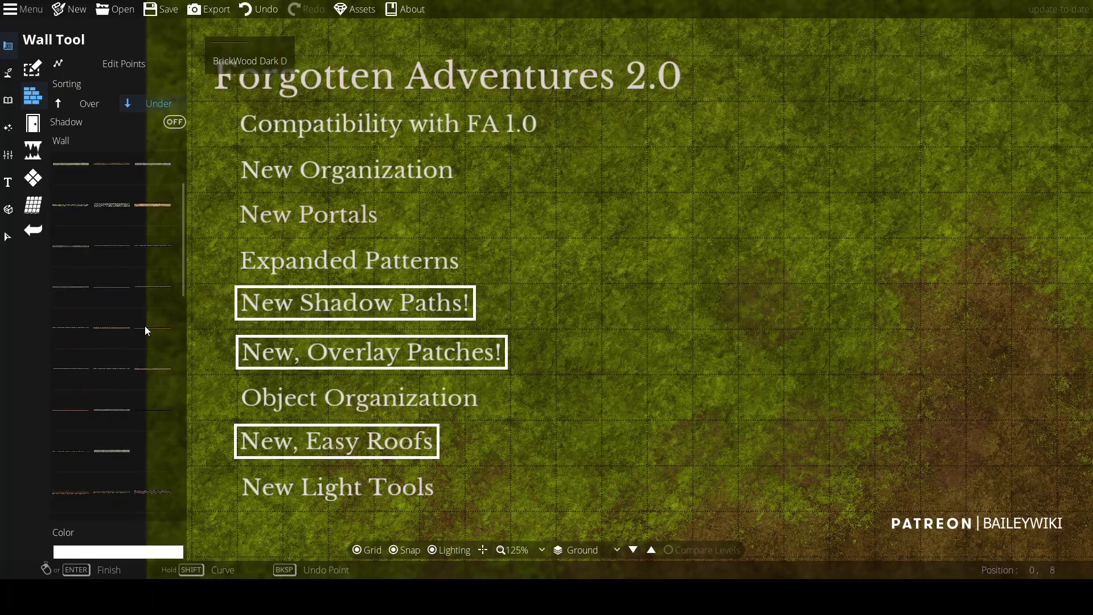
scroll(152, 428, down, 1)
scroll(152, 429, down, 3)
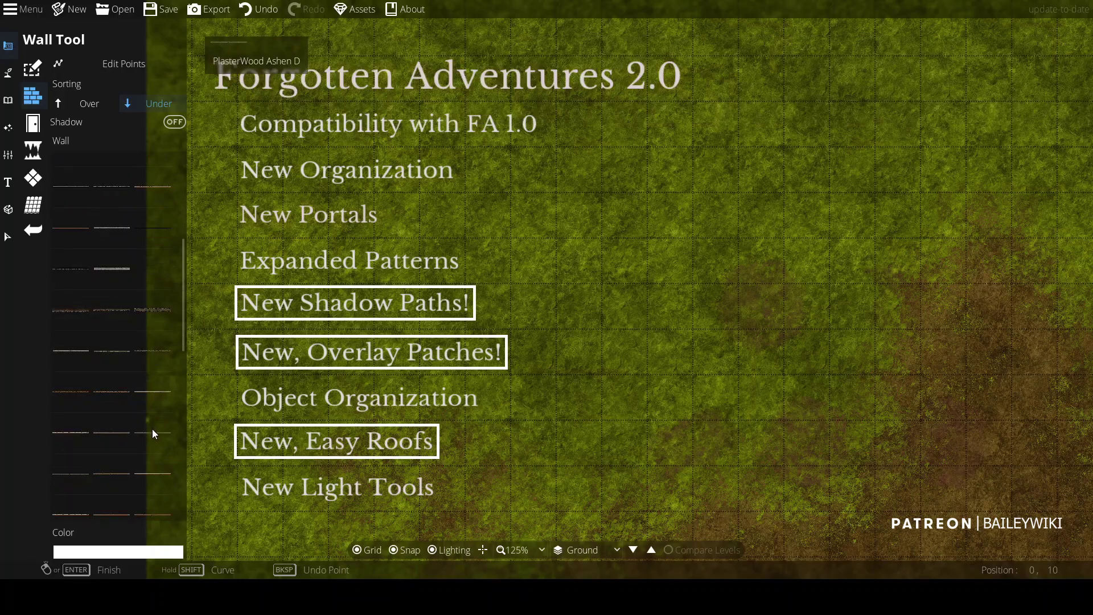
scroll(85, 477, down, 5)
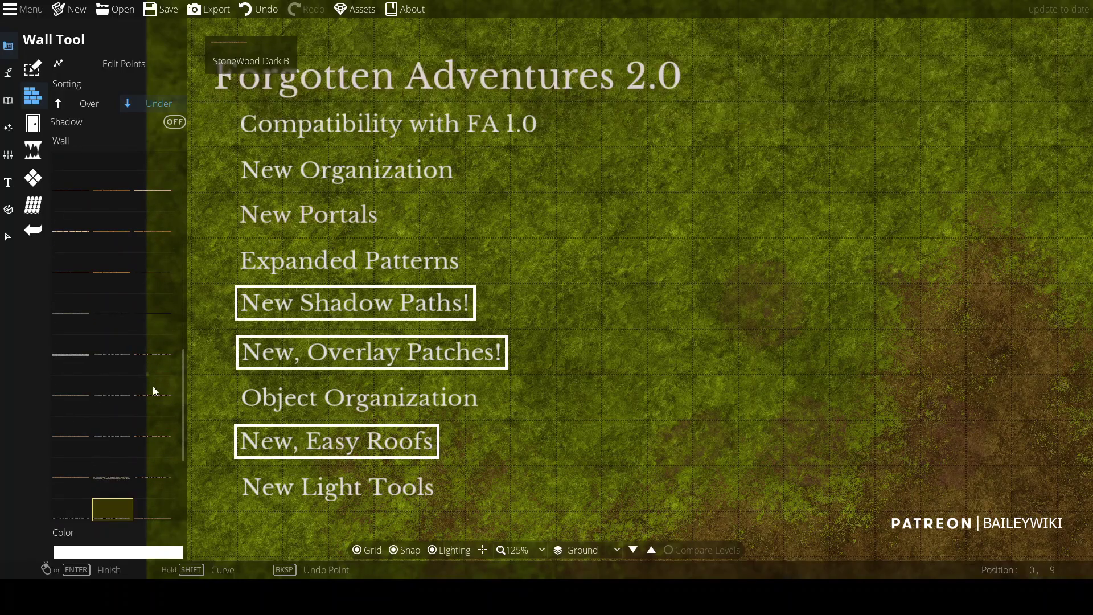
mouse_move(117, 504)
scroll(116, 500, down, 4)
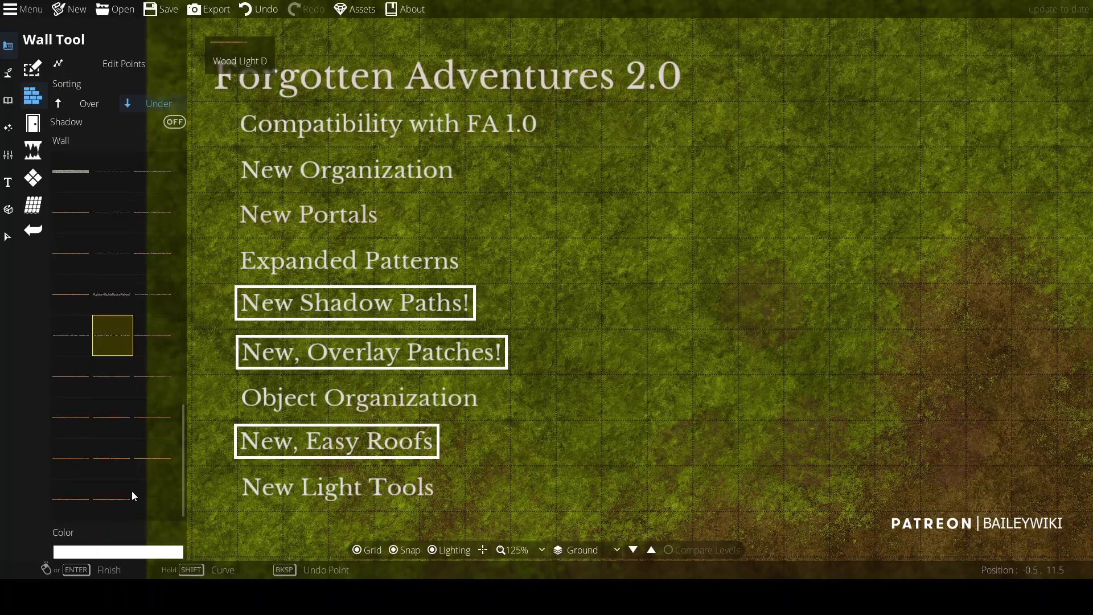
mouse_move(152, 379)
mouse_move(84, 377)
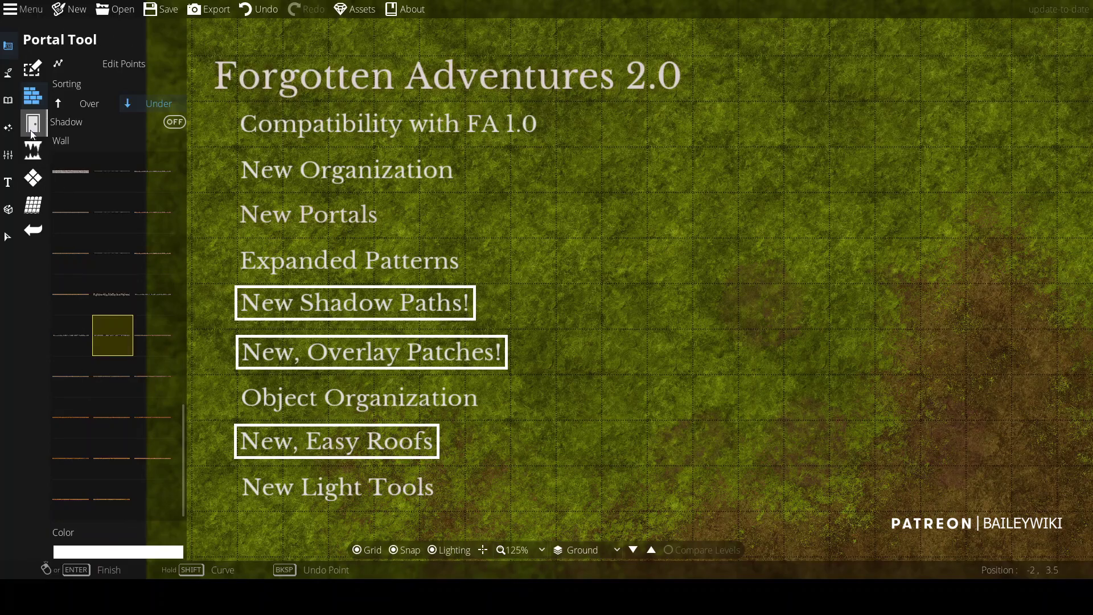
Try the wide metal window portal in the horizontal stone wall at the building's recessed southwest corner
click(32, 123)
scroll(147, 340, down, 10)
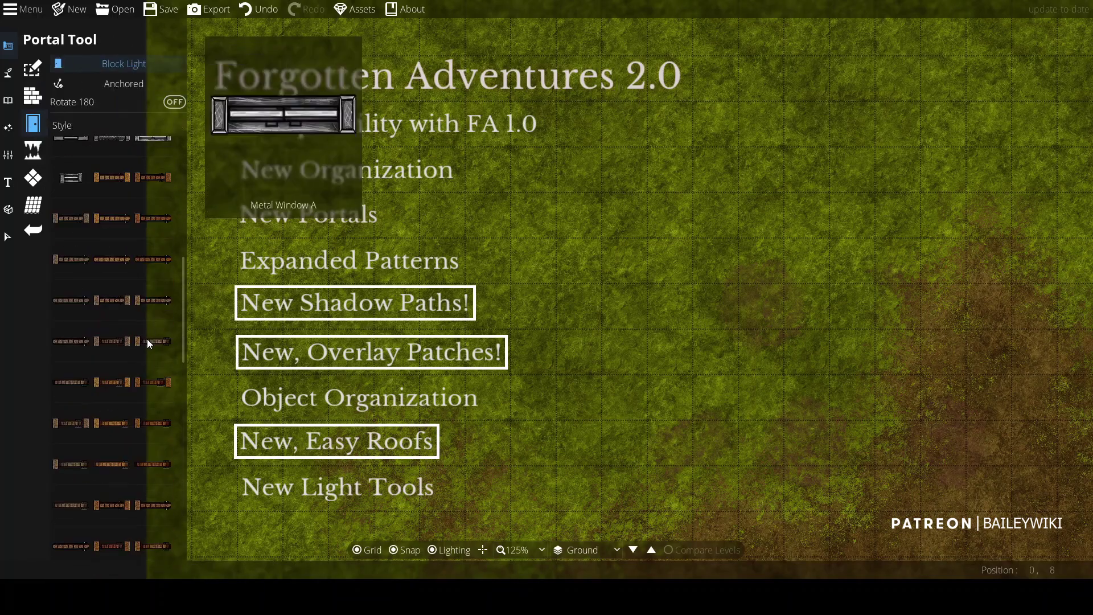
scroll(146, 339, up, 3)
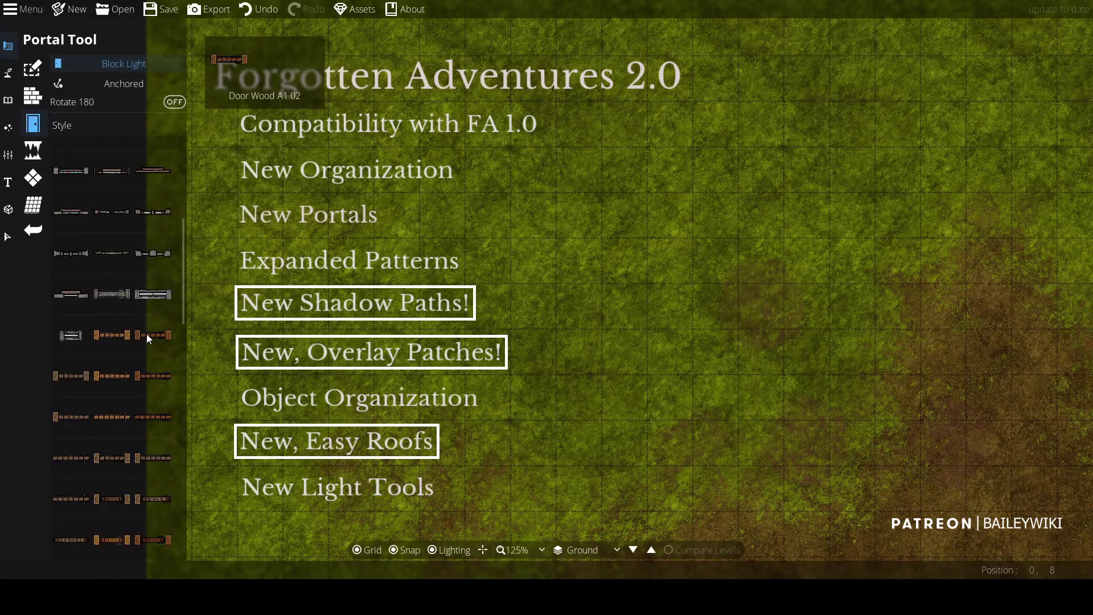
click(109, 297)
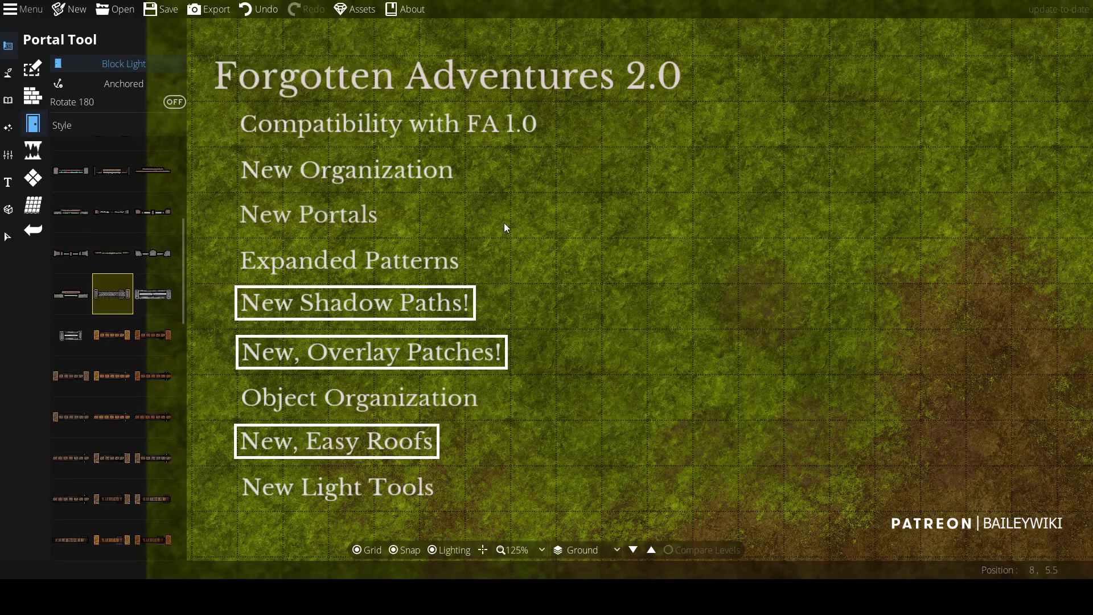
click(165, 301)
drag(576, 411, 300, 17)
drag(663, 240, 302, 30)
click(282, 404)
scroll(298, 467, up, 4)
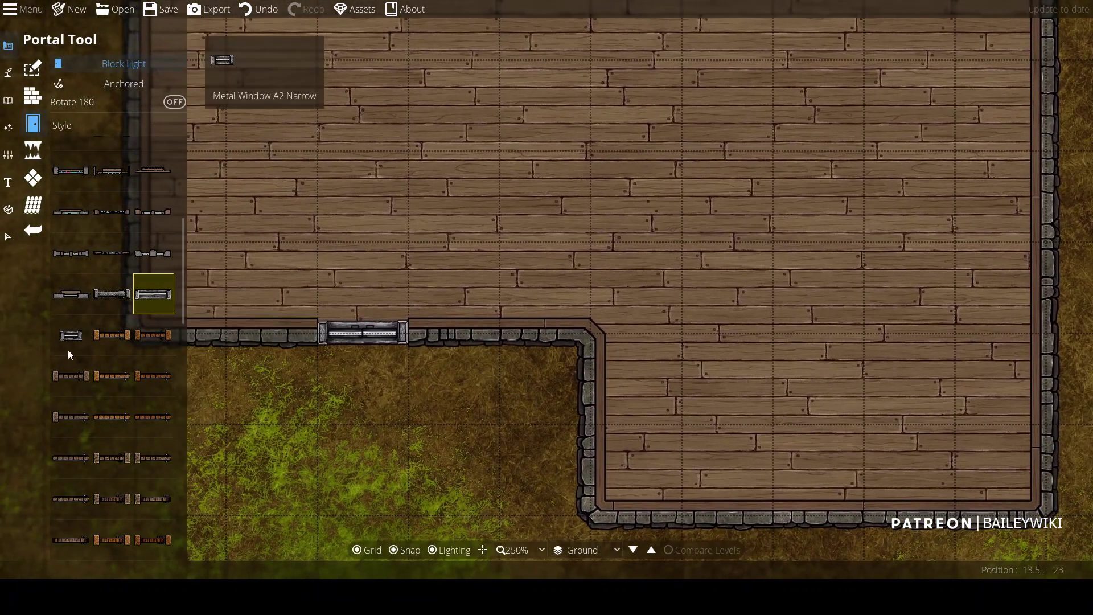
Try a Metal Window A2 Narrow portal beside the wide metal window, and undo both window placements
click(71, 335)
click(461, 334)
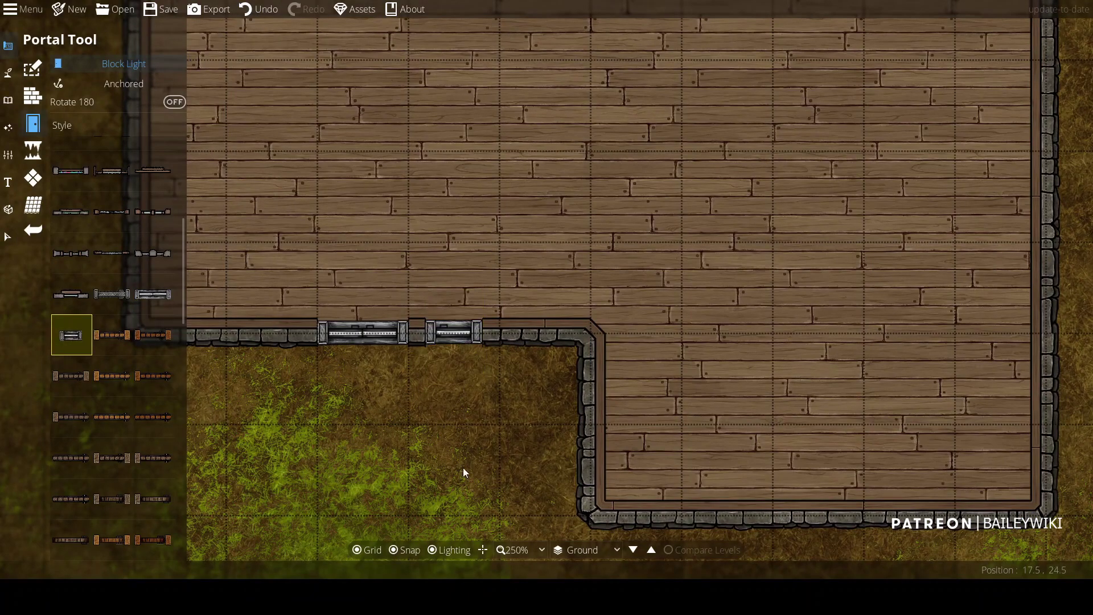
key(ctrl+z)
key(ctrl+z)
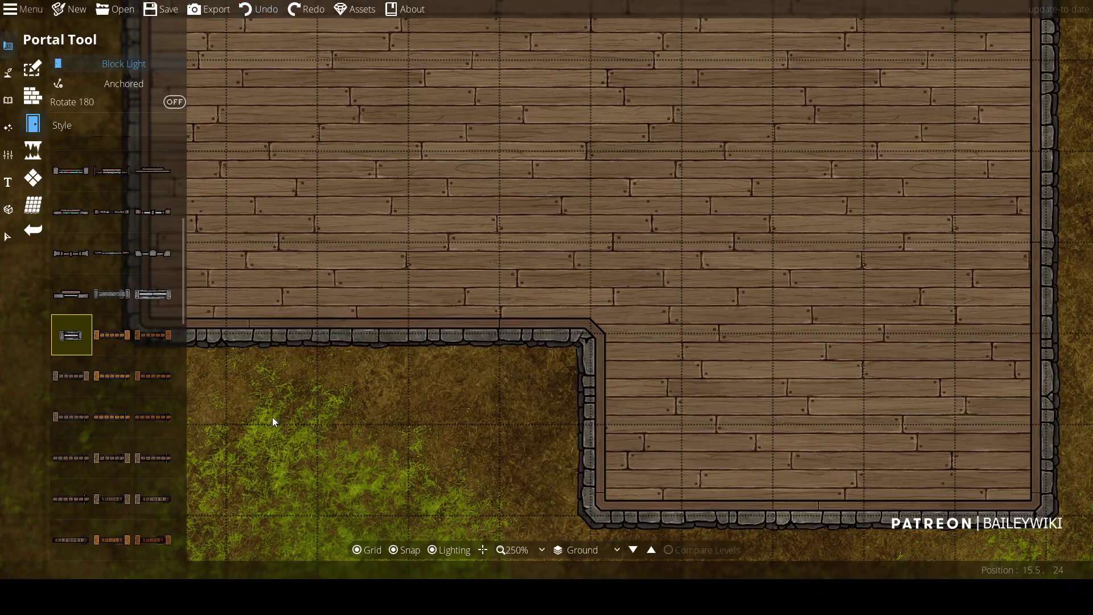
Place a two-square wooden double door in the building's southwest horizontal stone wall
scroll(104, 413, down, 3)
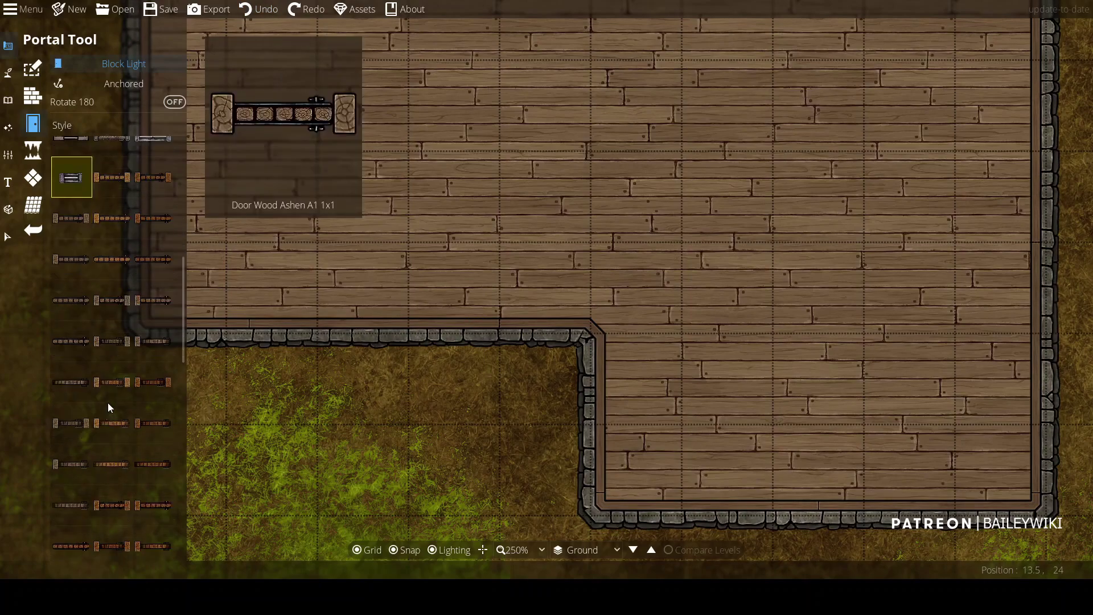
scroll(160, 412, down, 2)
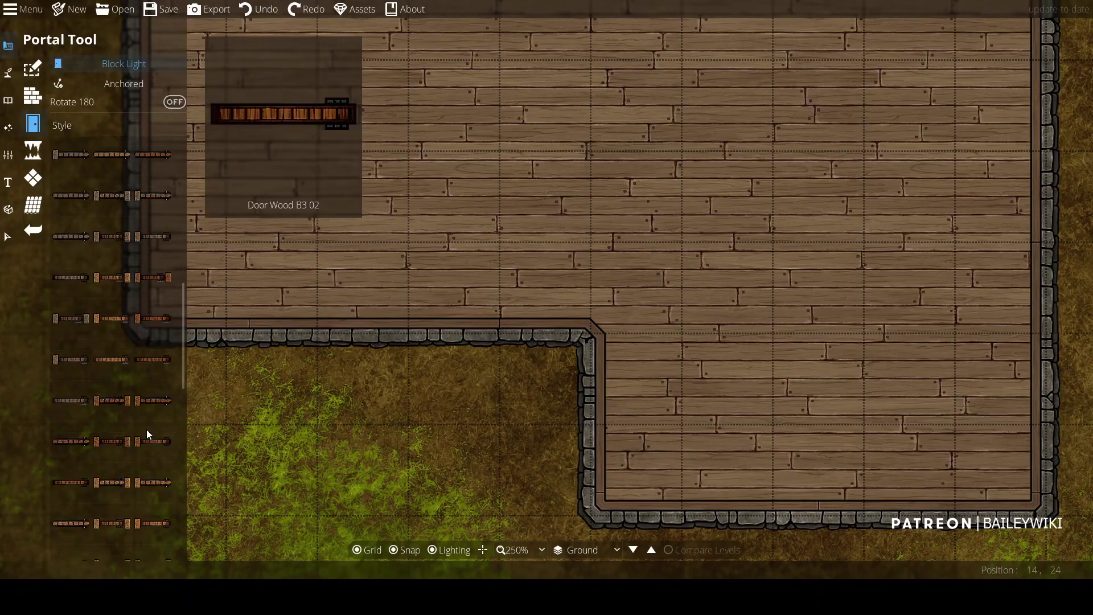
scroll(145, 430, down, 4)
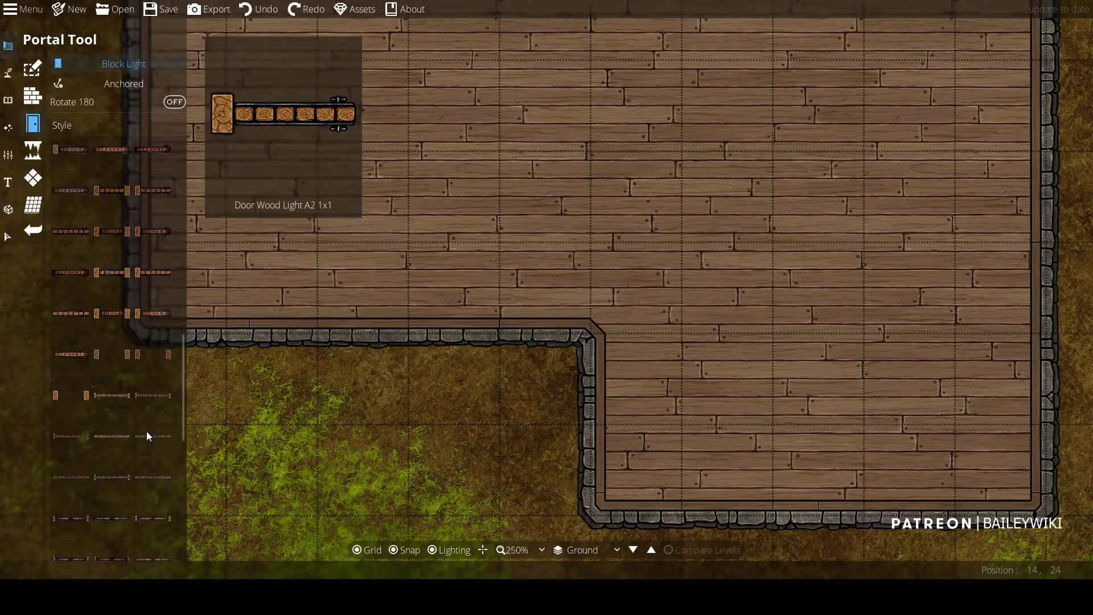
click(150, 397)
click(398, 330)
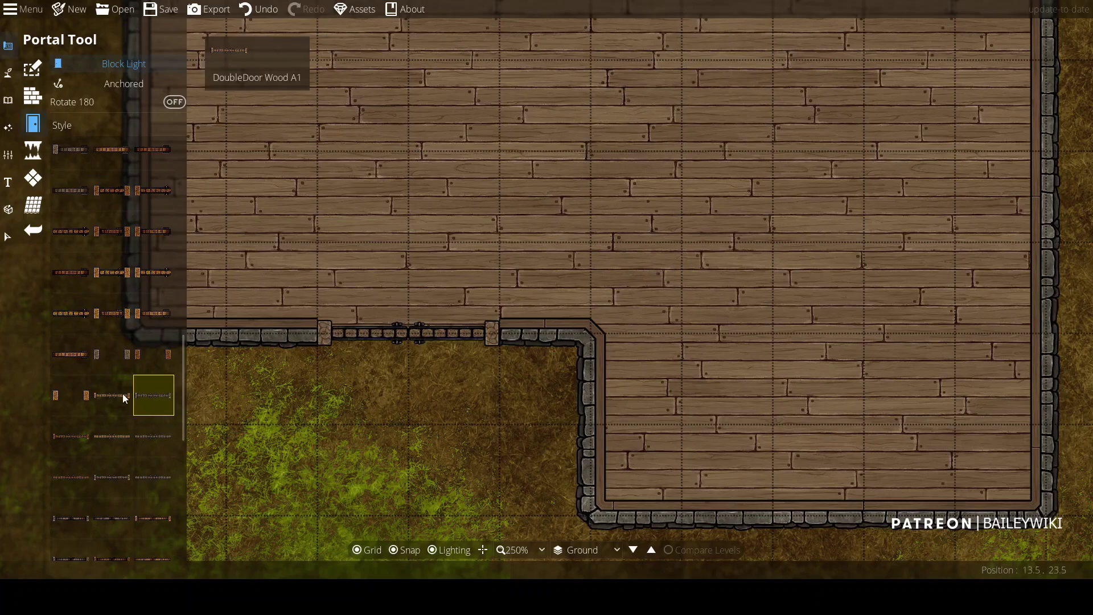
Place Window Wood Ashen A4 Narrow portals at two spots along the building's east wall
scroll(130, 454, down, 2)
scroll(130, 453, down, 2)
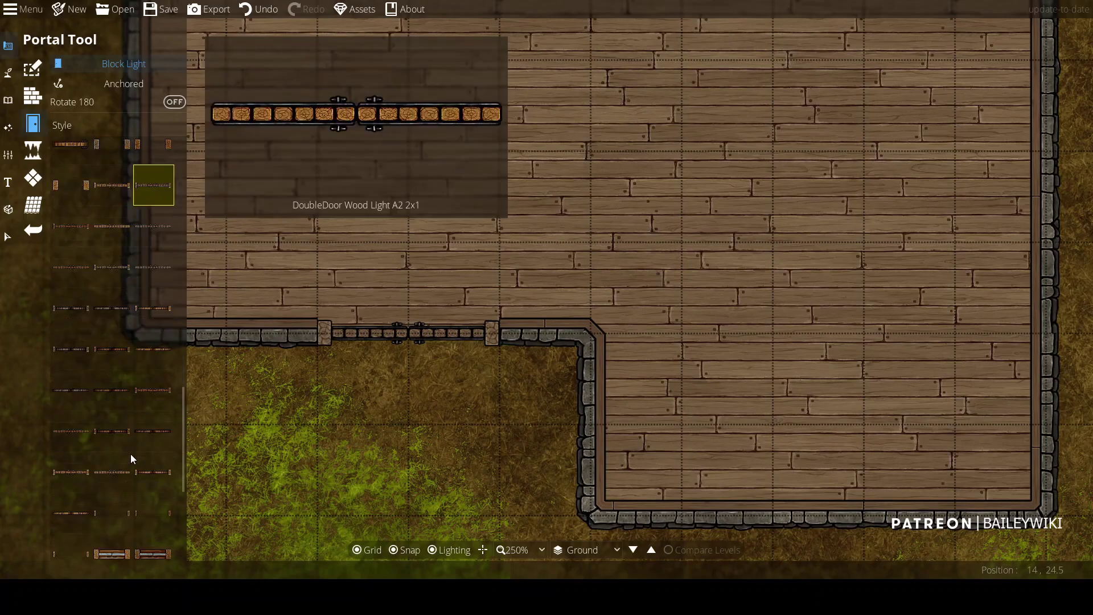
scroll(131, 453, down, 2)
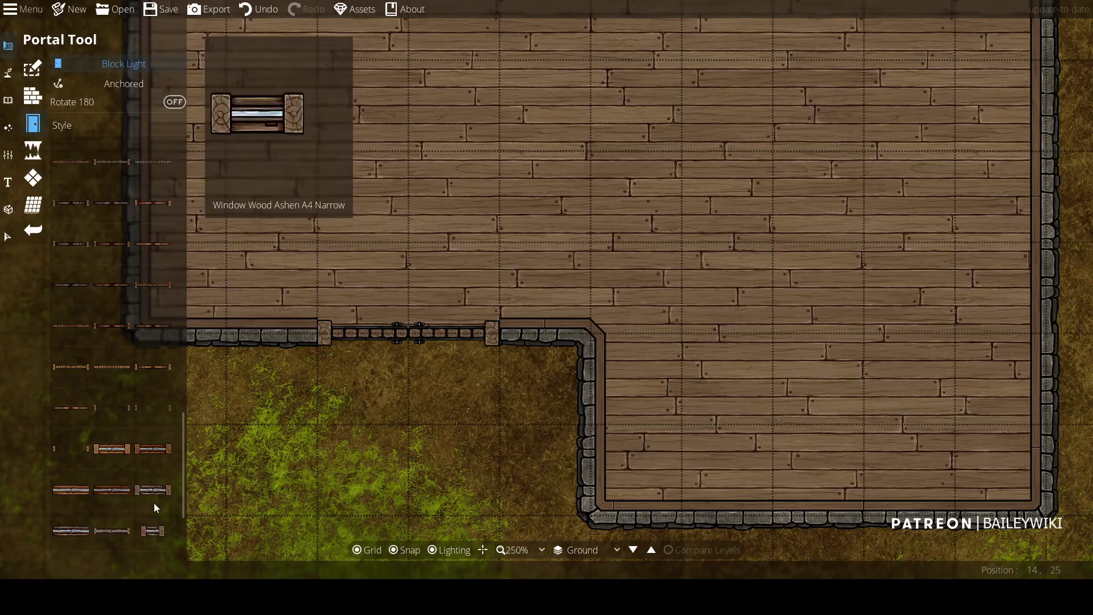
scroll(153, 512, down, 3)
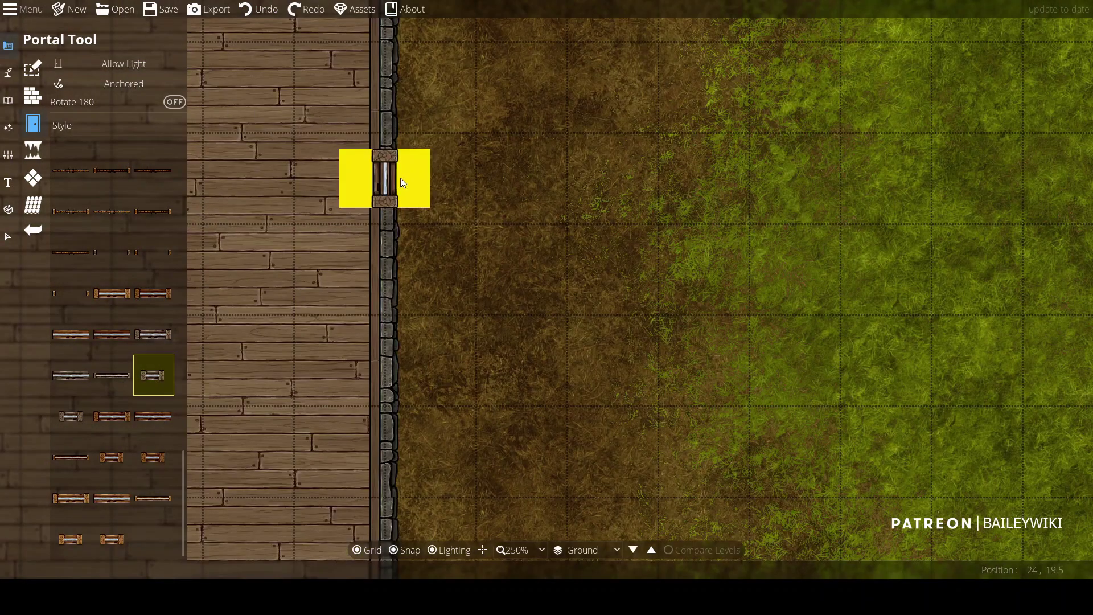
click(398, 270)
click(399, 361)
Try a rectangle of the dark brown ground pattern on the grass west of the building, and undo it
scroll(279, 342, down, 2)
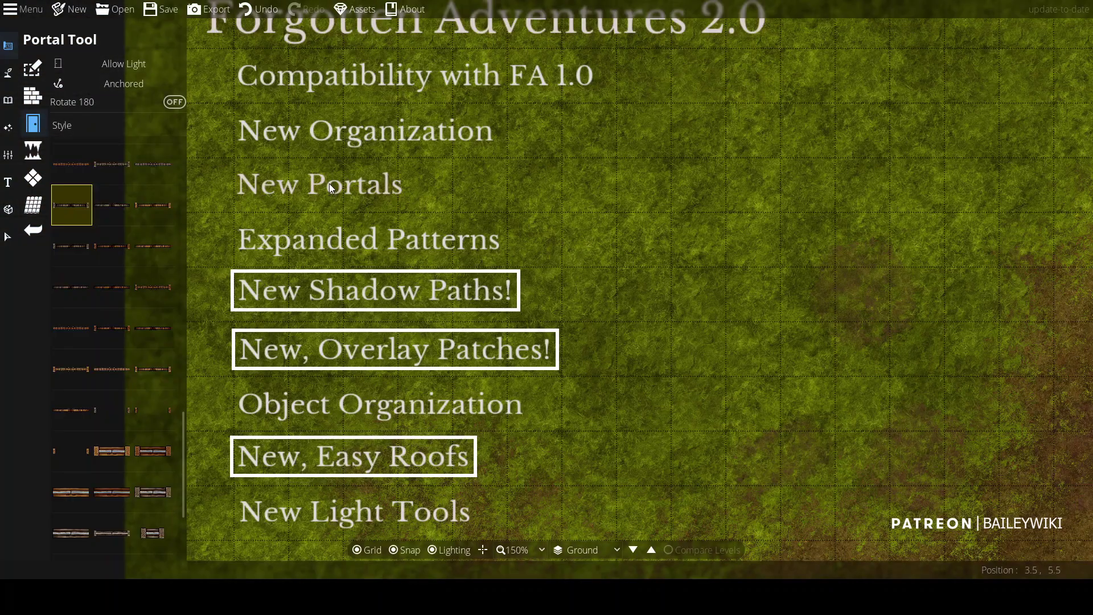
drag(697, 356, 459, 33)
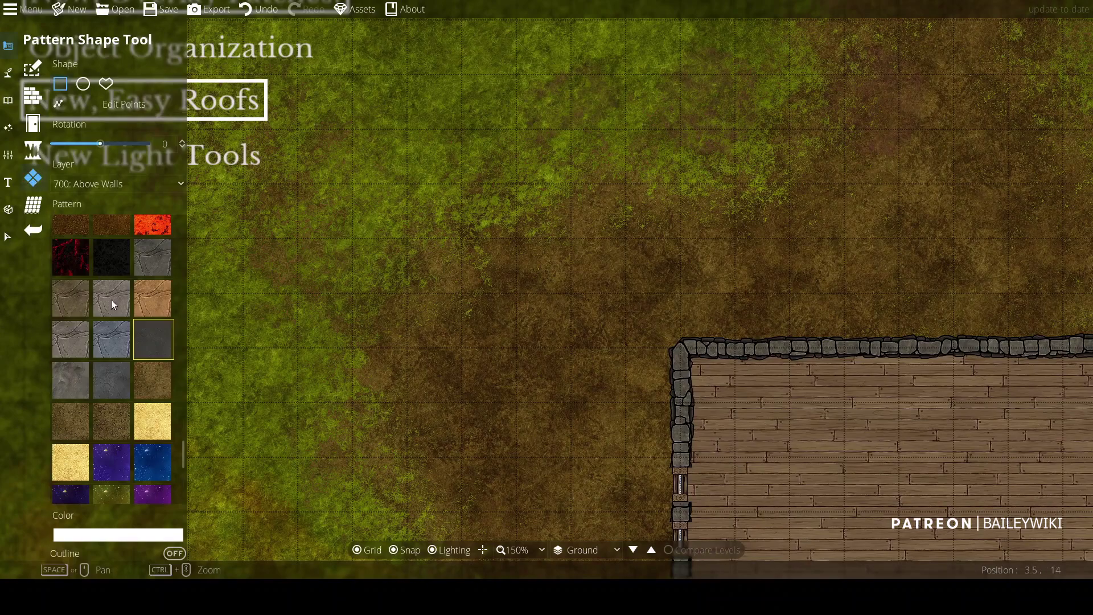
scroll(119, 327, up, 4)
scroll(119, 326, up, 4)
drag(182, 421, 183, 275)
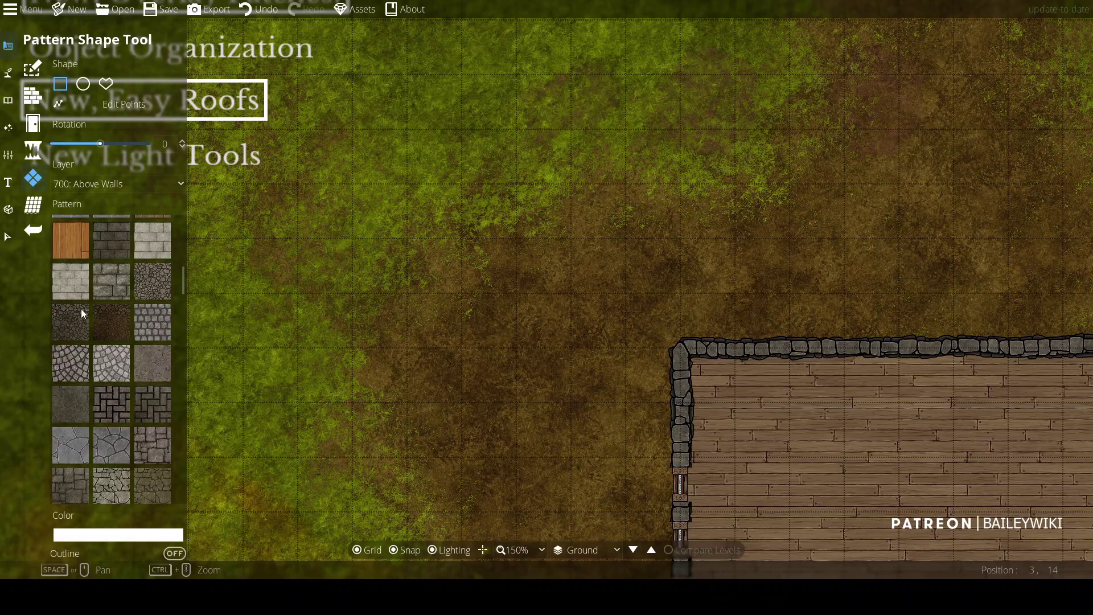
click(111, 322)
drag(245, 210, 470, 423)
key(ctrl+z)
Try the plain colorable pattern tinted dark red as a rectangle on the ground west of the building, and undo it
scroll(146, 386, down, 2)
scroll(146, 386, down, 6)
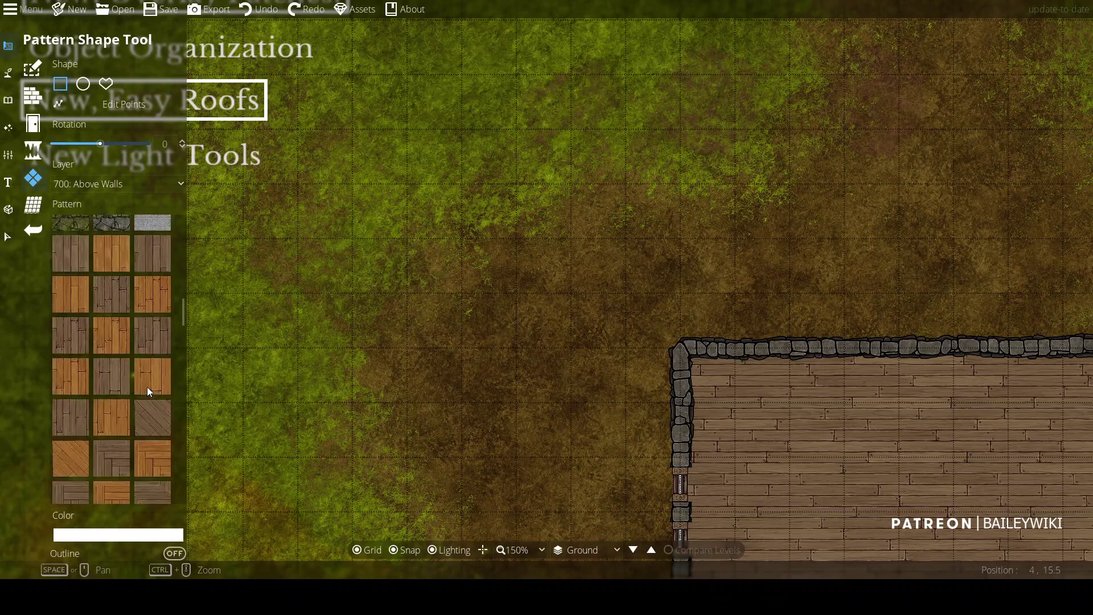
scroll(147, 387, up, 3)
scroll(147, 387, down, 3)
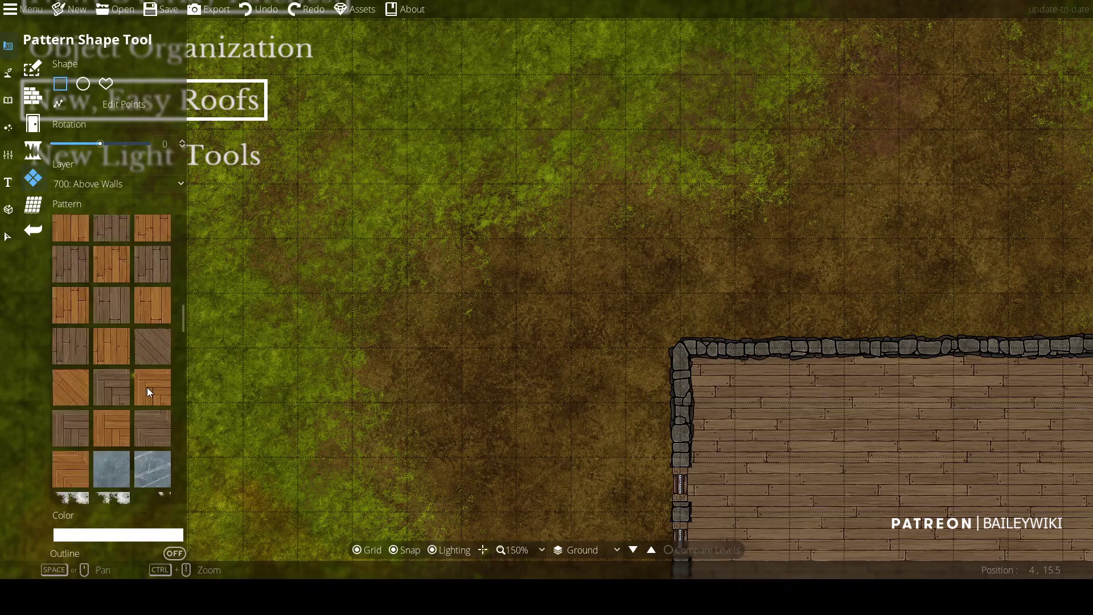
scroll(147, 388, up, 3)
click(168, 535)
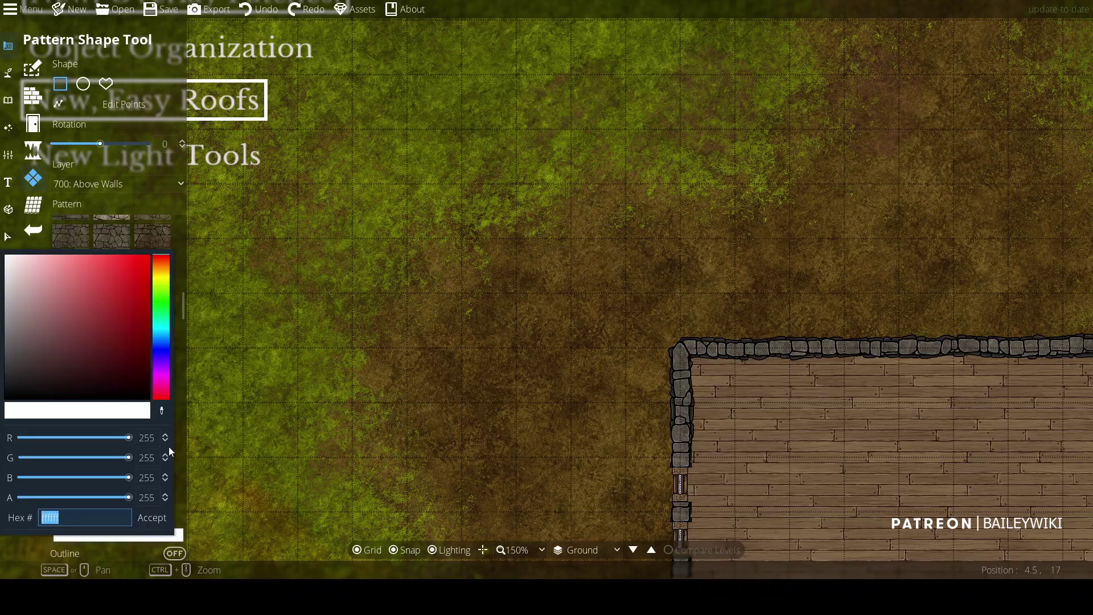
click(114, 310)
click(160, 516)
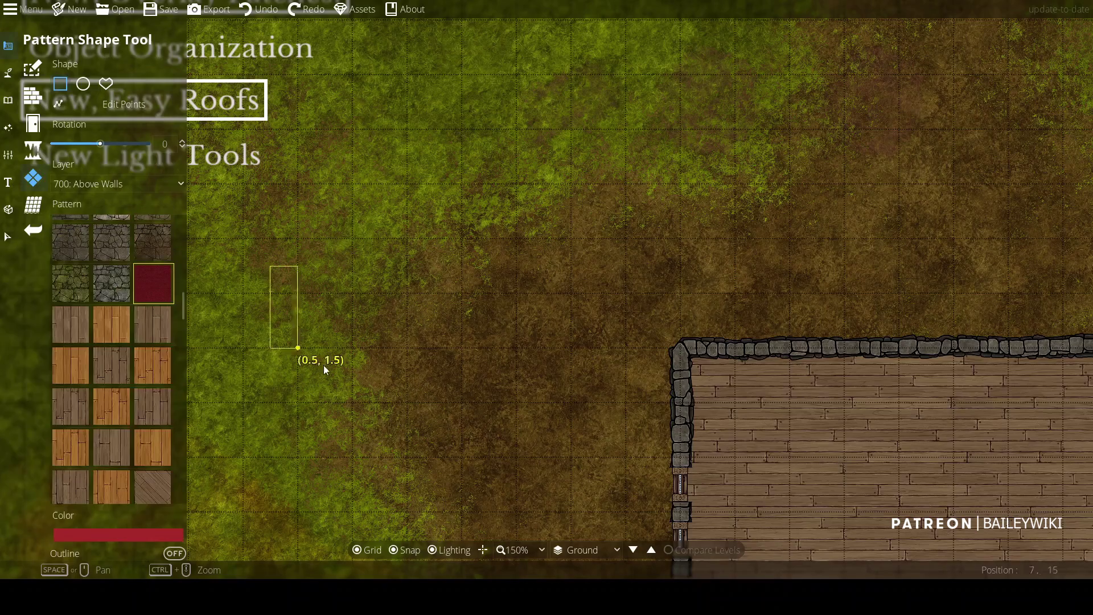
drag(271, 267, 517, 484)
key(ctrl+z)
Try an Ice A1 01 pattern rectangle about 6.5 by 5 squares on the building's wood floor, and undo it
scroll(122, 484, down, 2)
scroll(121, 485, down, 3)
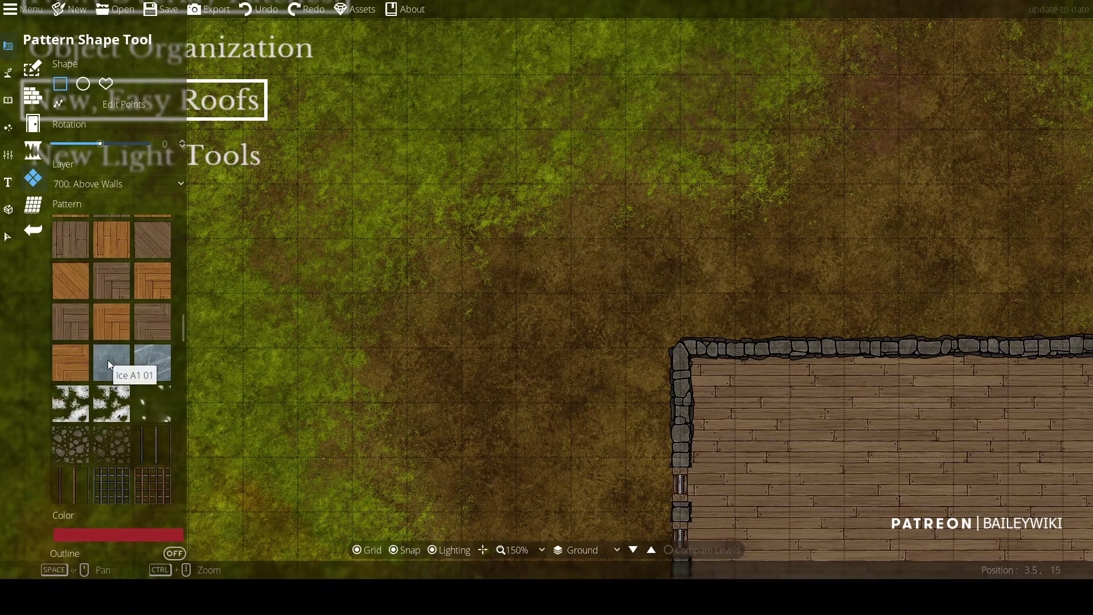
click(107, 360)
drag(640, 464, 242, 147)
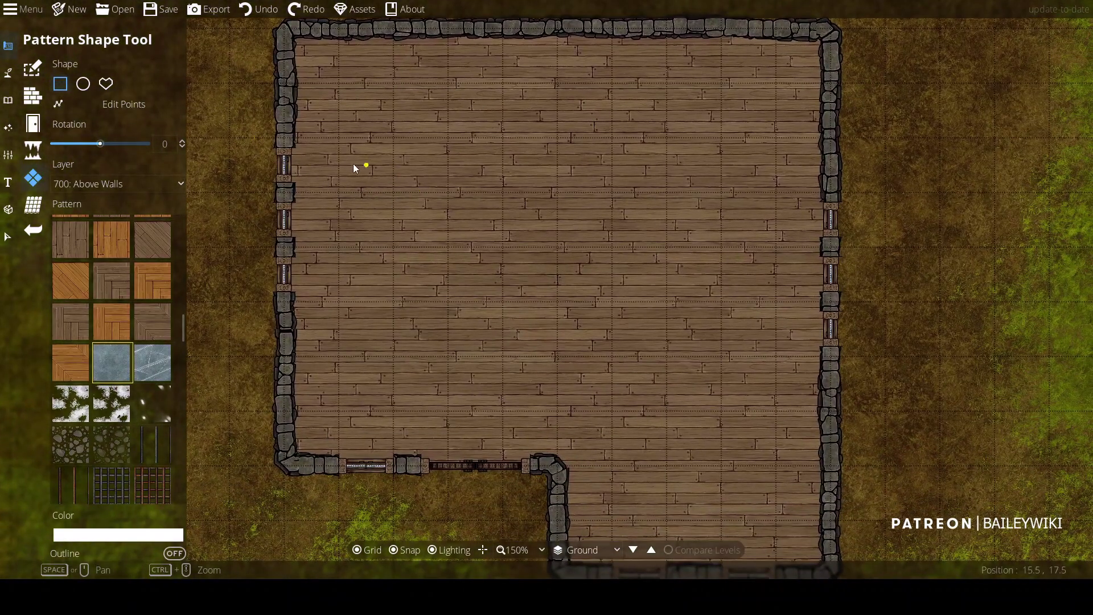
drag(405, 98, 740, 380)
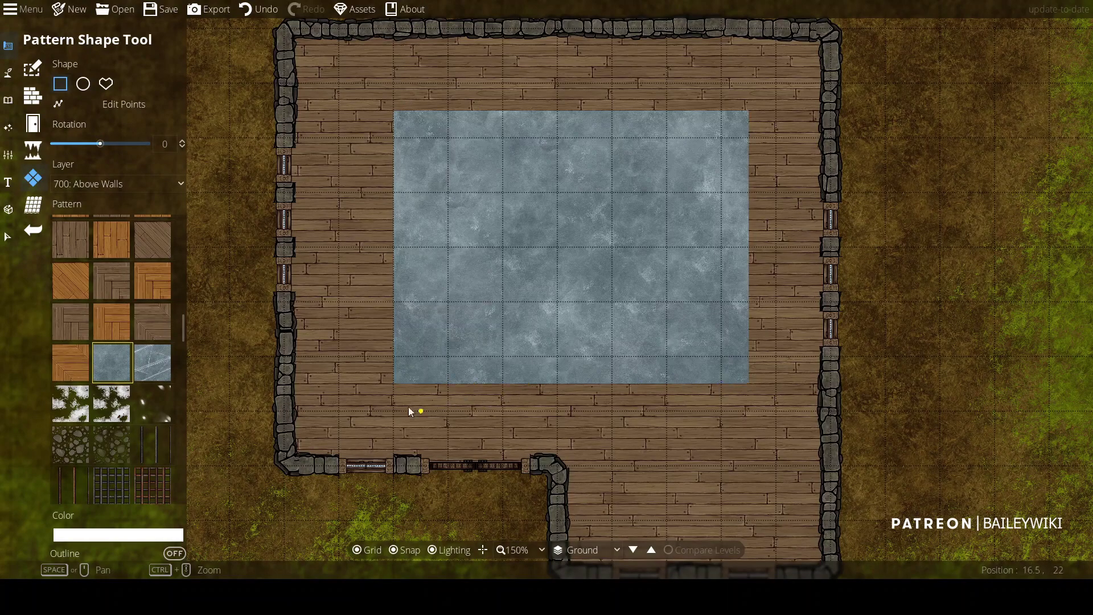
key(ctrl+z)
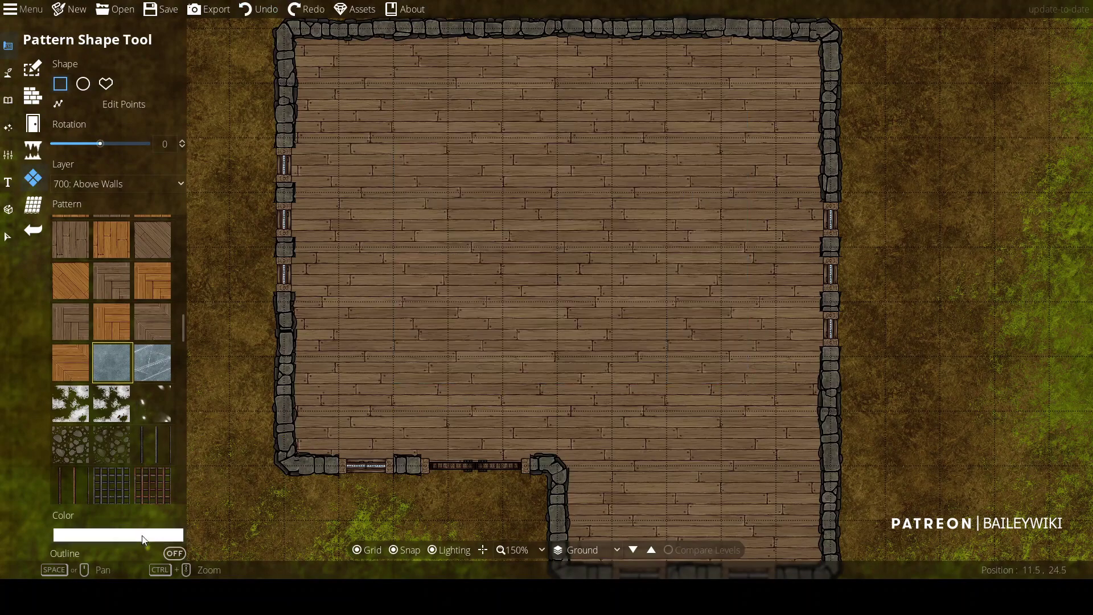
Lower the ice pattern's color alpha to 188, try a translucent rectangle about 5.5 by 5 squares on the floor, and undo it
click(139, 534)
drag(122, 496, 96, 496)
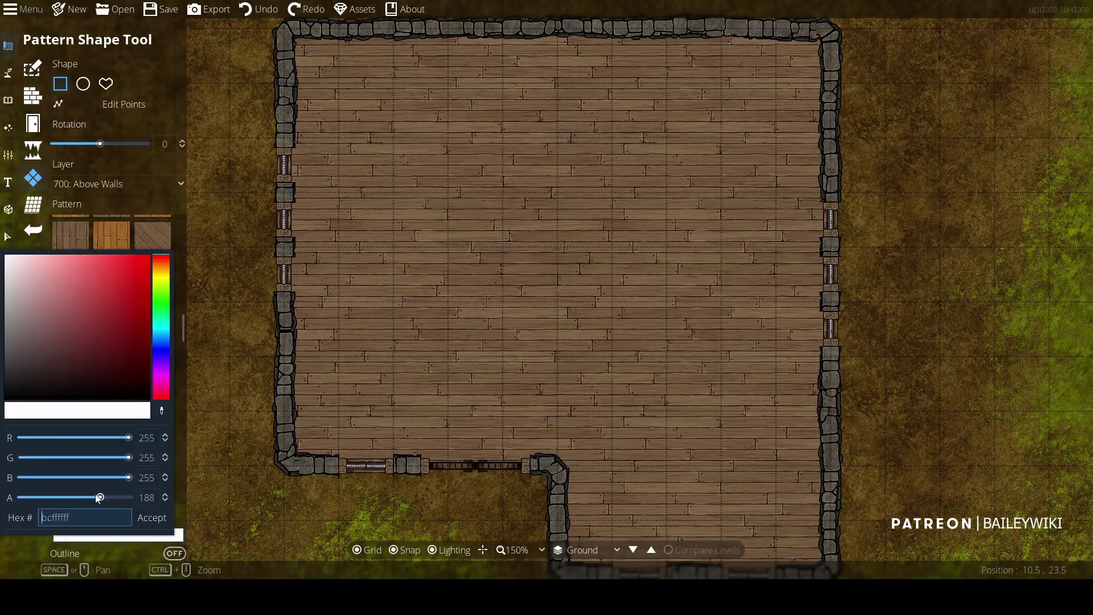
click(161, 518)
drag(421, 112, 709, 372)
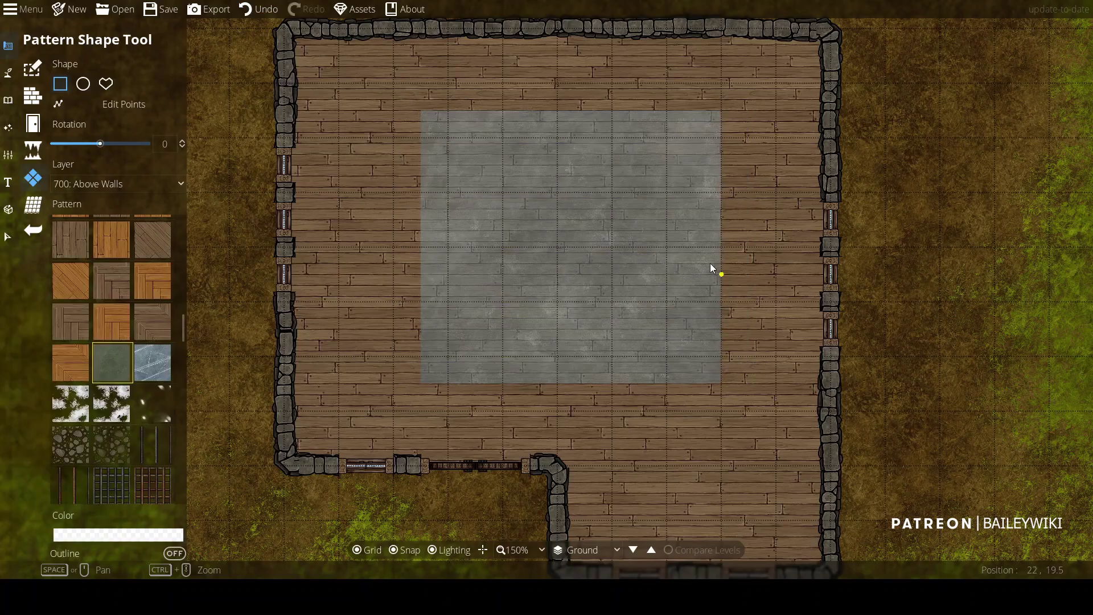
scroll(709, 264, up, 3)
scroll(517, 257, down, 1)
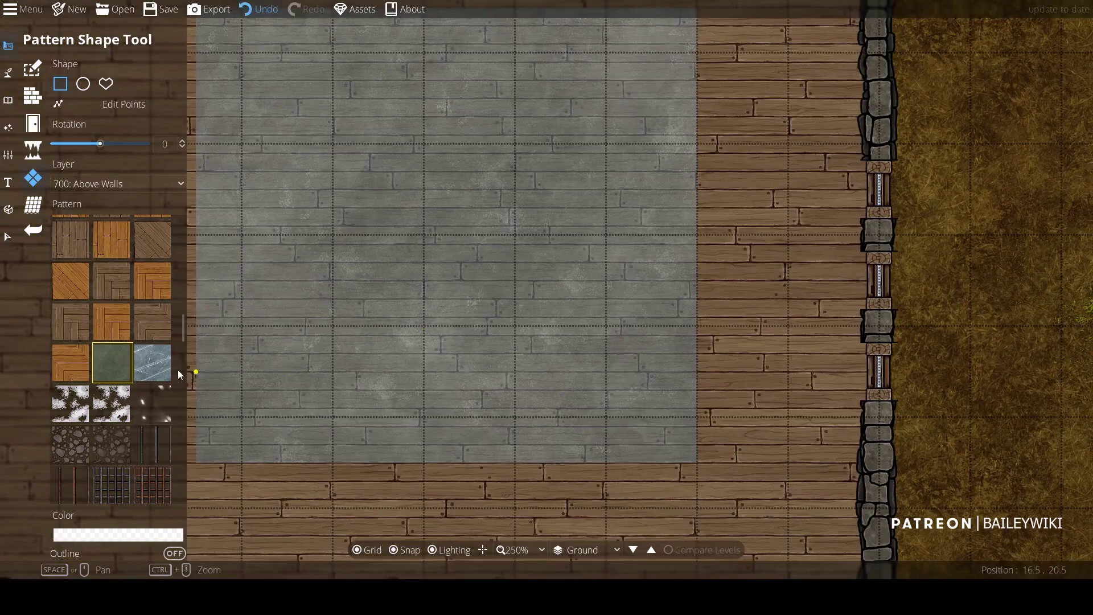
key(ctrl+z)
Try the scratched ice pattern with reduced opacity as a rectangle on the wood floor, and undo it
click(152, 363)
click(152, 535)
click(89, 497)
drag(245, 145, 722, 441)
scroll(571, 344, up, 3)
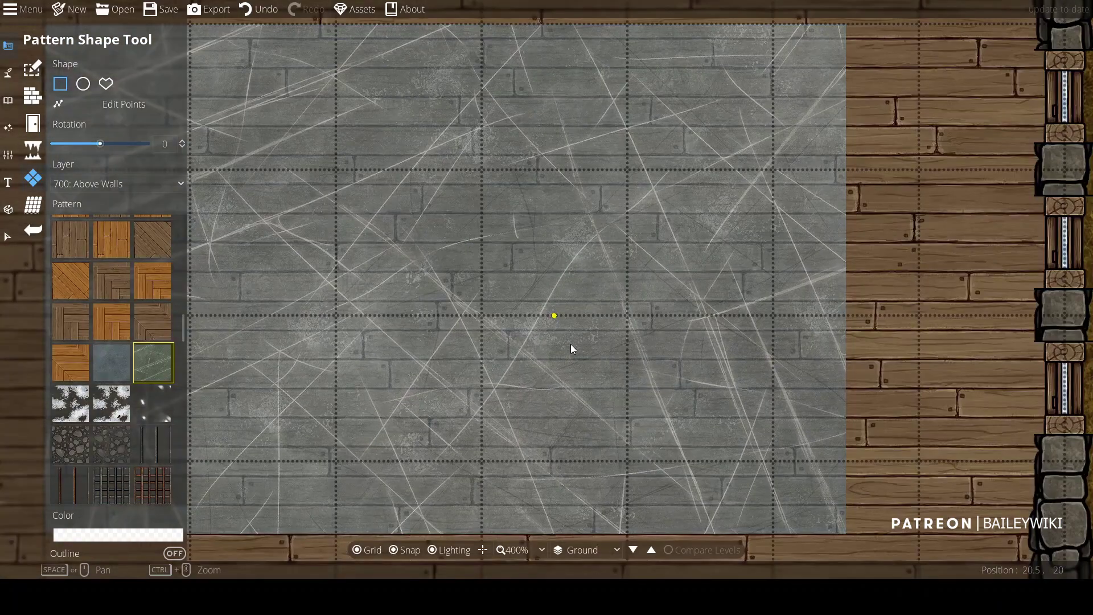
scroll(571, 344, down, 5)
key(ctrl+z)
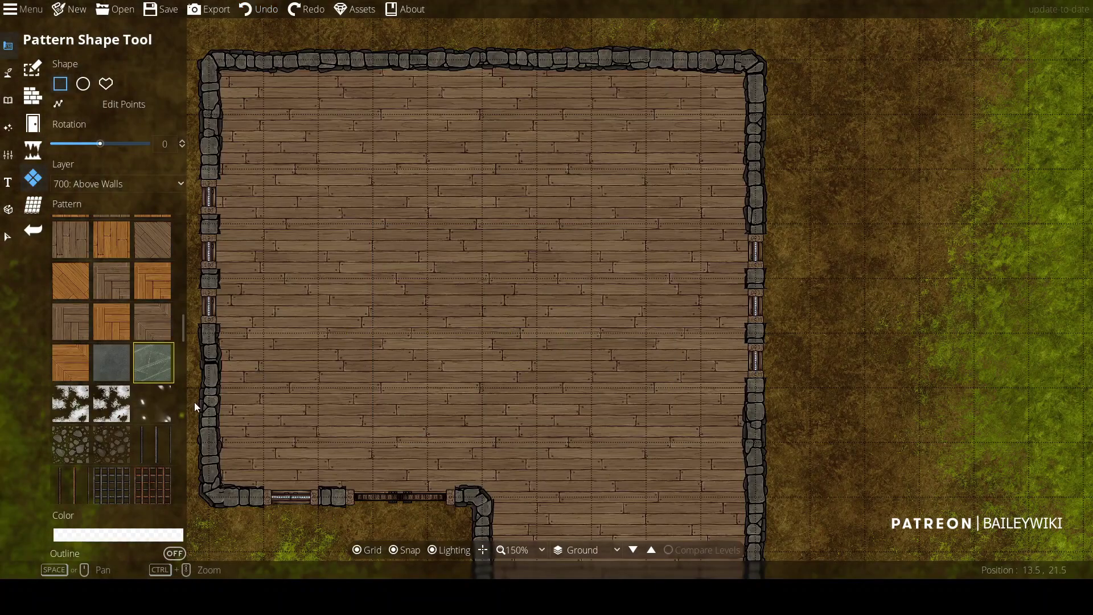
Try the patchy snow pattern and the sparse snow pattern as rectangles on the wood floor, undoing each one
click(68, 405)
drag(291, 170, 648, 431)
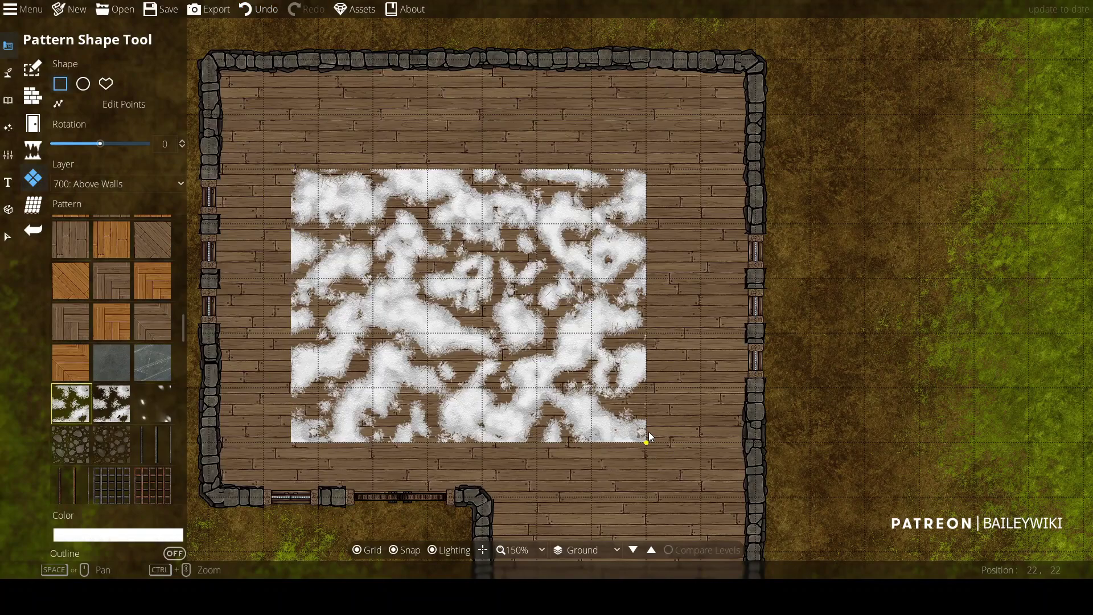
key(ctrl+z)
click(153, 403)
drag(274, 170, 671, 415)
key(ctrl+z)
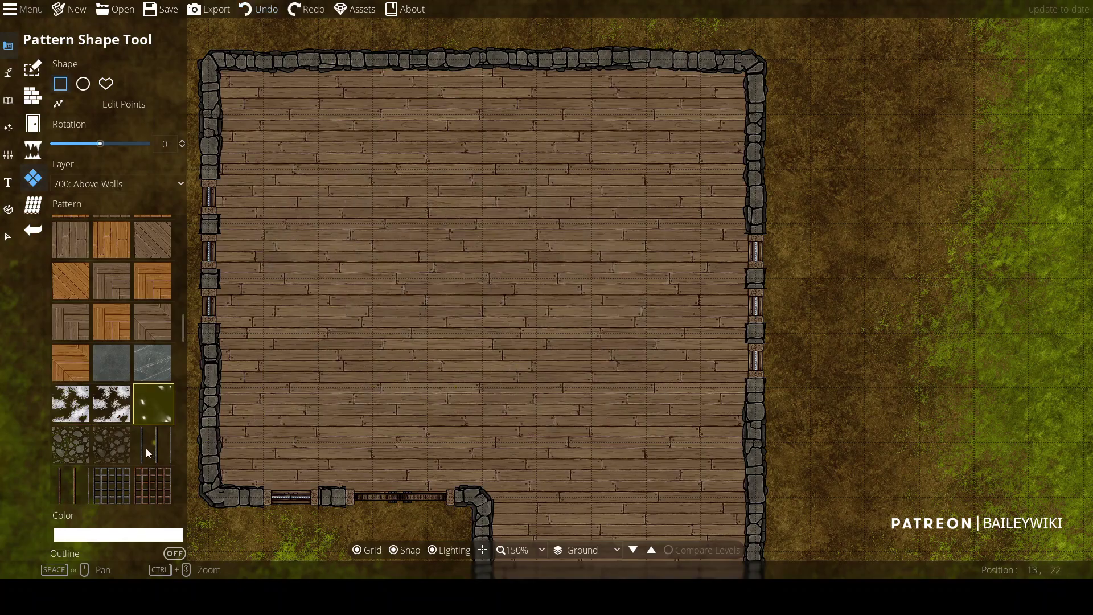
Try the faint scattered-debris overlay pattern as a large rectangle on the wood floor, and undo it
scroll(142, 449, down, 5)
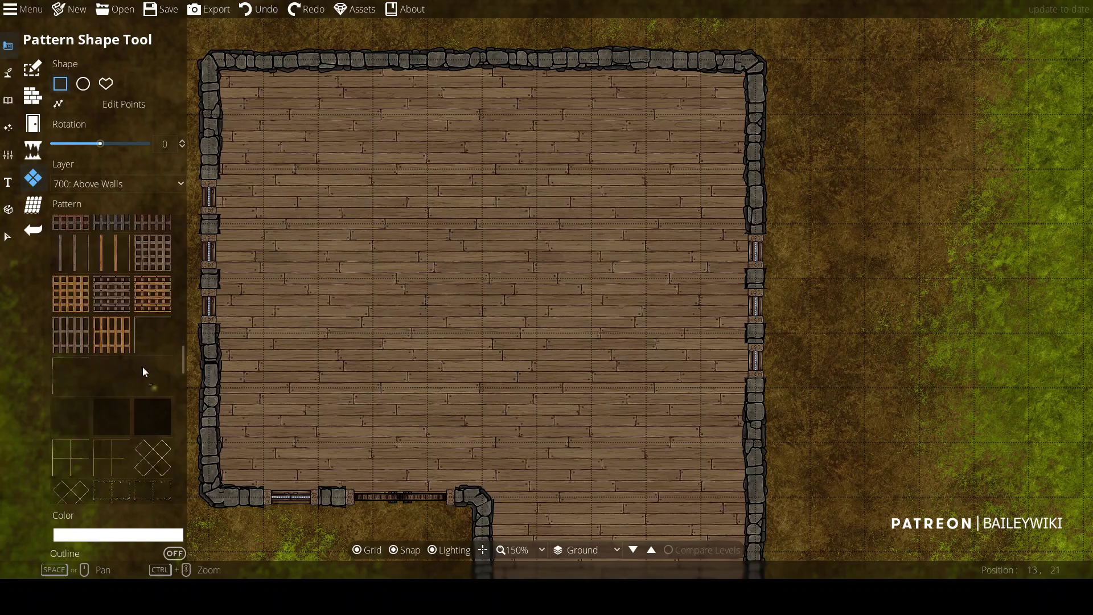
click(104, 380)
drag(279, 150, 712, 453)
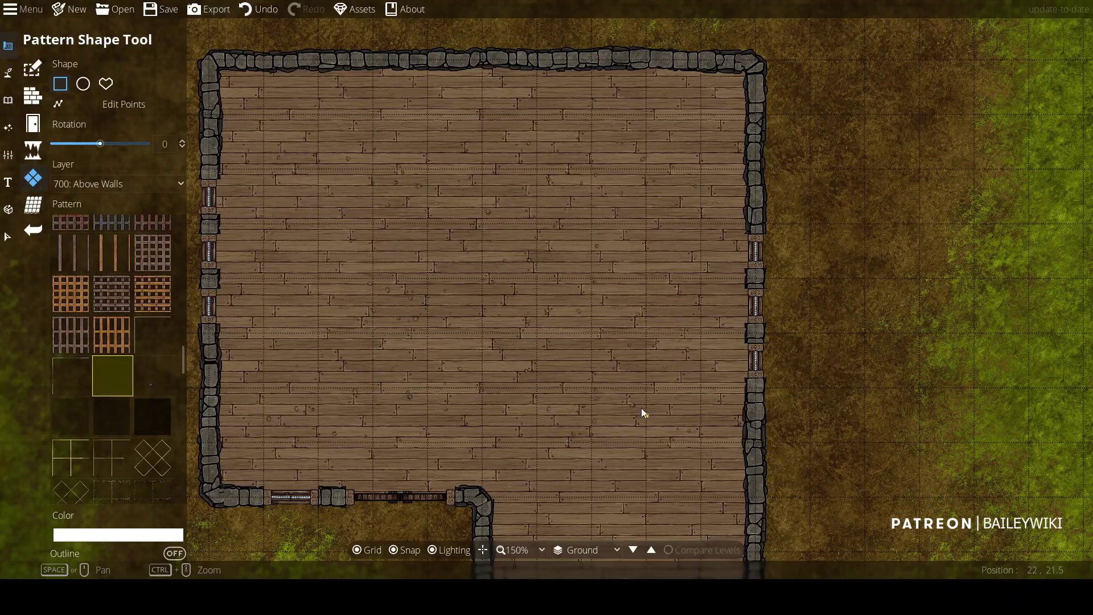
scroll(608, 401, up, 2)
scroll(606, 397, down, 4)
key(ctrl+z)
Try two neighbouring scattered-debris overlay patterns as large rectangles on the grass west of the building, and undo the last one
drag(319, 380, 798, 307)
scroll(432, 267, up, 2)
drag(263, 77, 784, 515)
click(145, 381)
drag(262, 80, 861, 540)
key(ctrl+z)
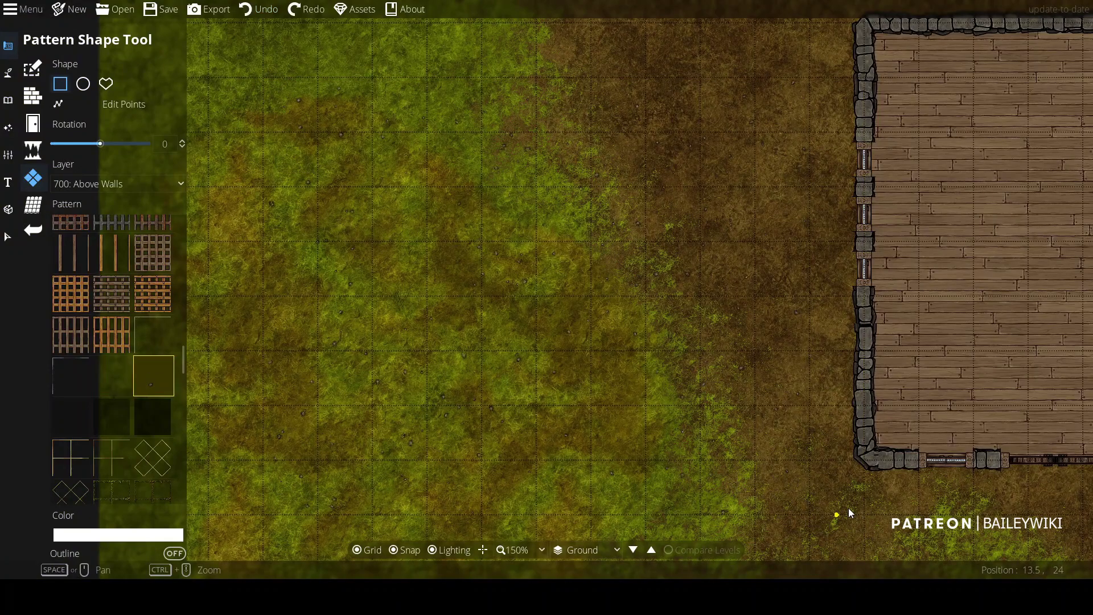
Try the darkest shadow overlay pattern as a rectangle on the building's wood floor, and undo it
drag(586, 405, 109, 438)
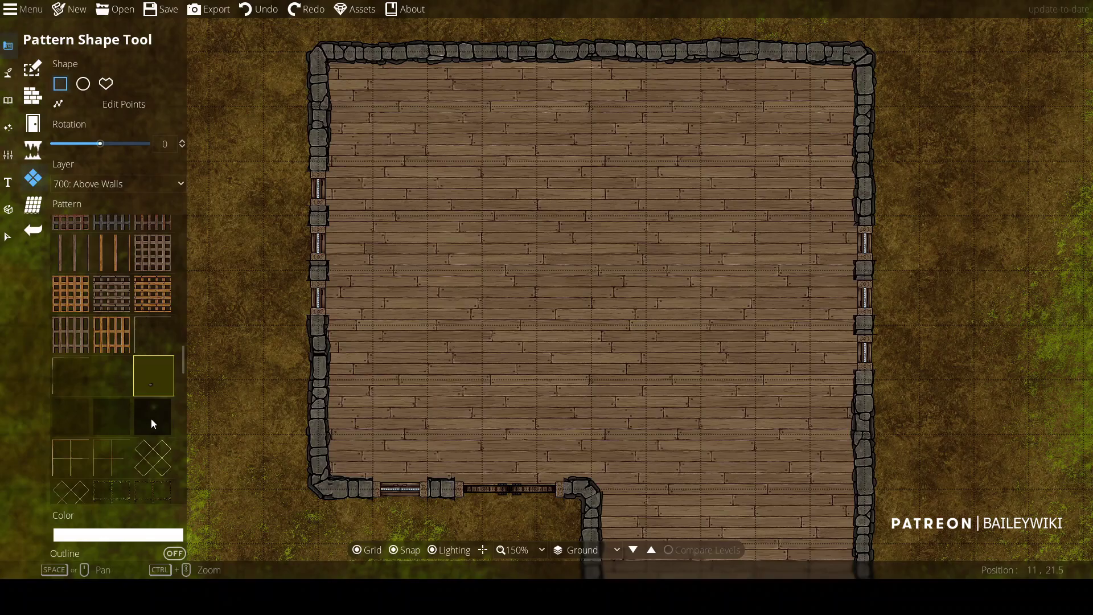
click(152, 418)
drag(377, 135, 705, 385)
drag(538, 433, 364, 237)
key(ctrl+z)
Draw a custom polygon of the medium shadow pattern over the building, offset half a square beyond its south and east walls
click(112, 416)
drag(215, 314, 342, 292)
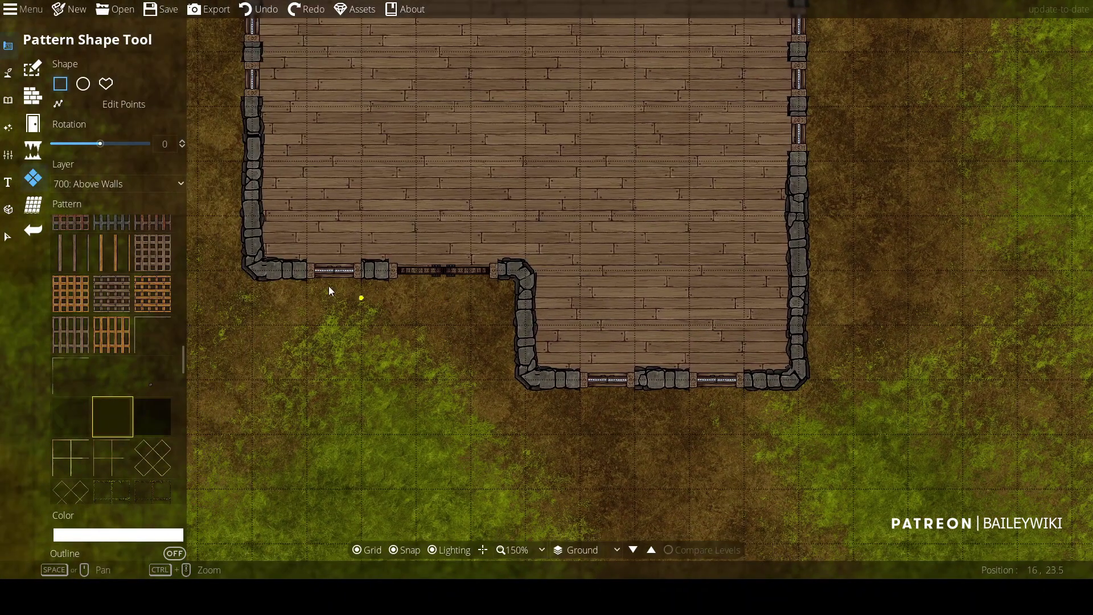
click(105, 85)
click(279, 270)
click(285, 301)
click(490, 305)
click(501, 409)
click(824, 413)
drag(823, 414, 702, 422)
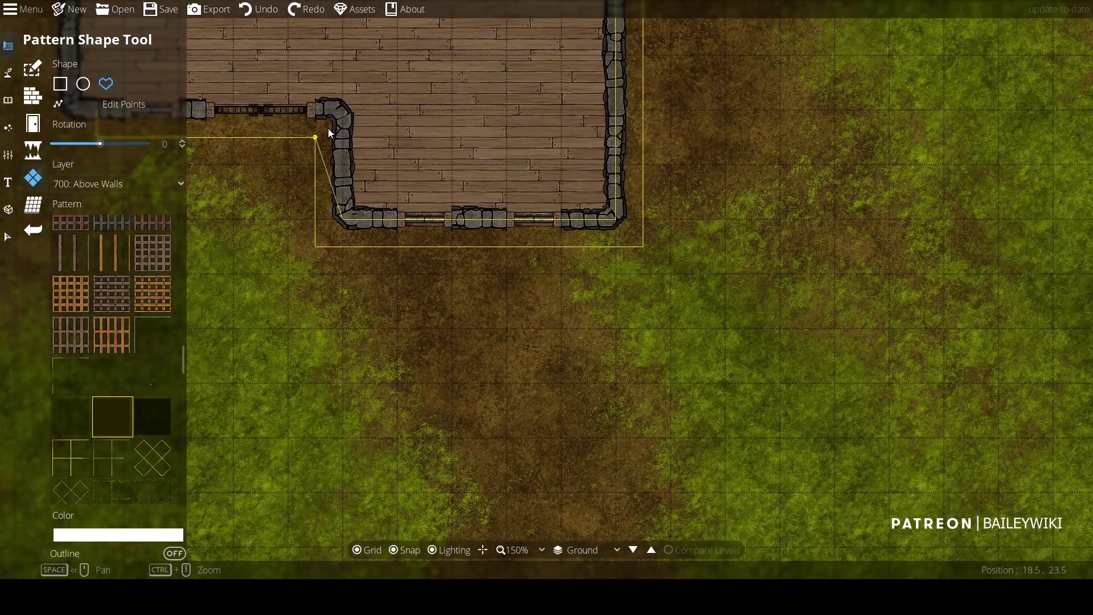
click(317, 135)
Move the building's shadow shape from the Above Walls layer to a layer beneath the building
drag(505, 261, 400, 301)
click(8, 237)
click(77, 212)
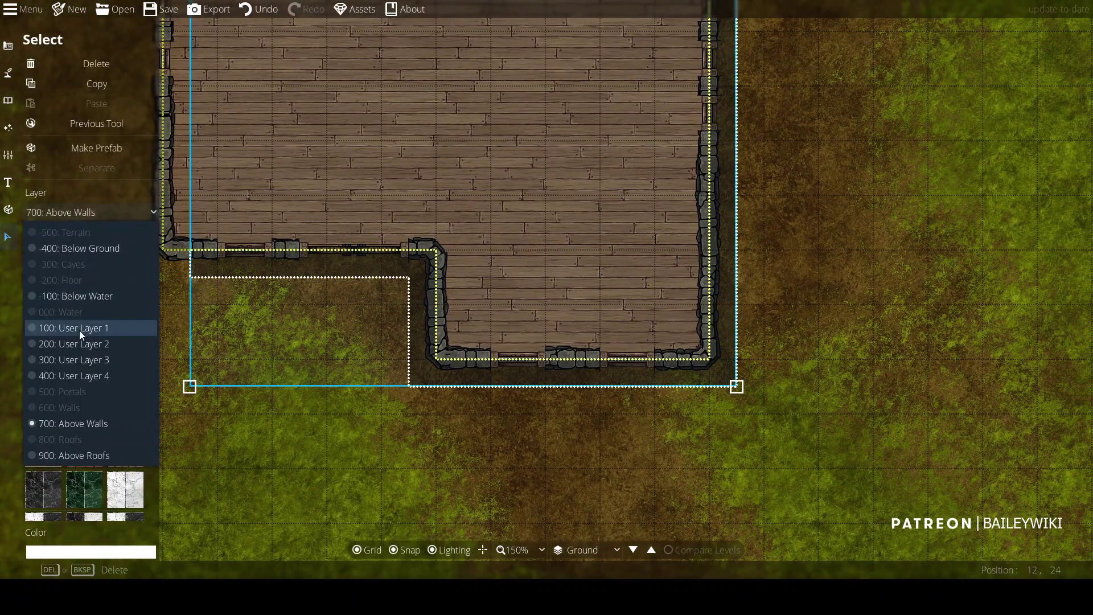
click(488, 195)
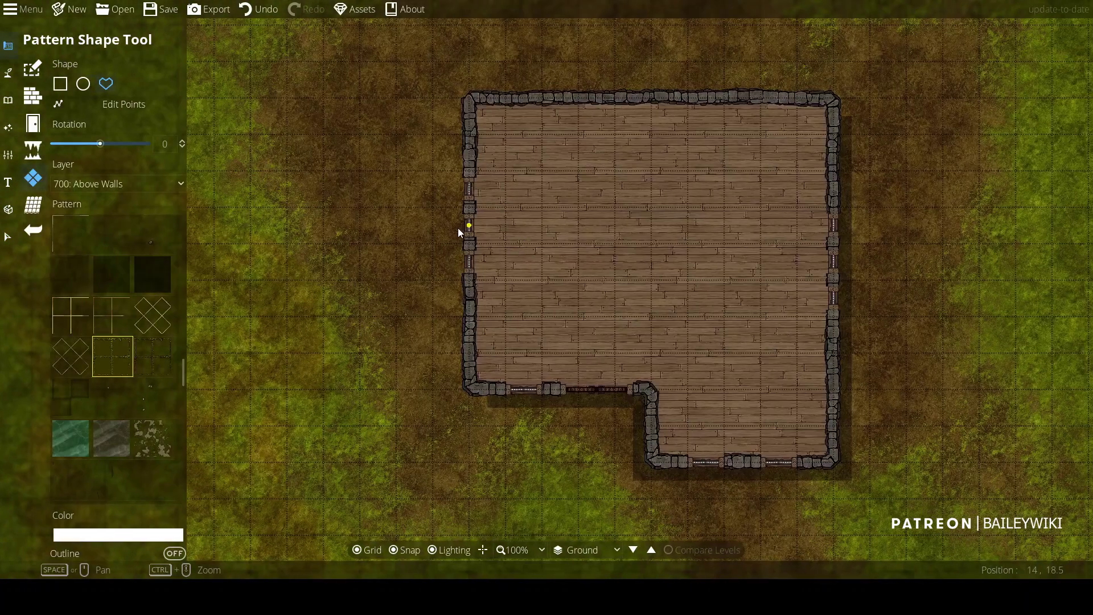
Try the mossy square-grid overlay pattern as a polygon about 4 by 4 squares west of the building, and undo it
scroll(352, 196, up, 1)
click(247, 140)
click(430, 142)
click(432, 323)
click(248, 323)
click(248, 140)
scroll(311, 195, up, 5)
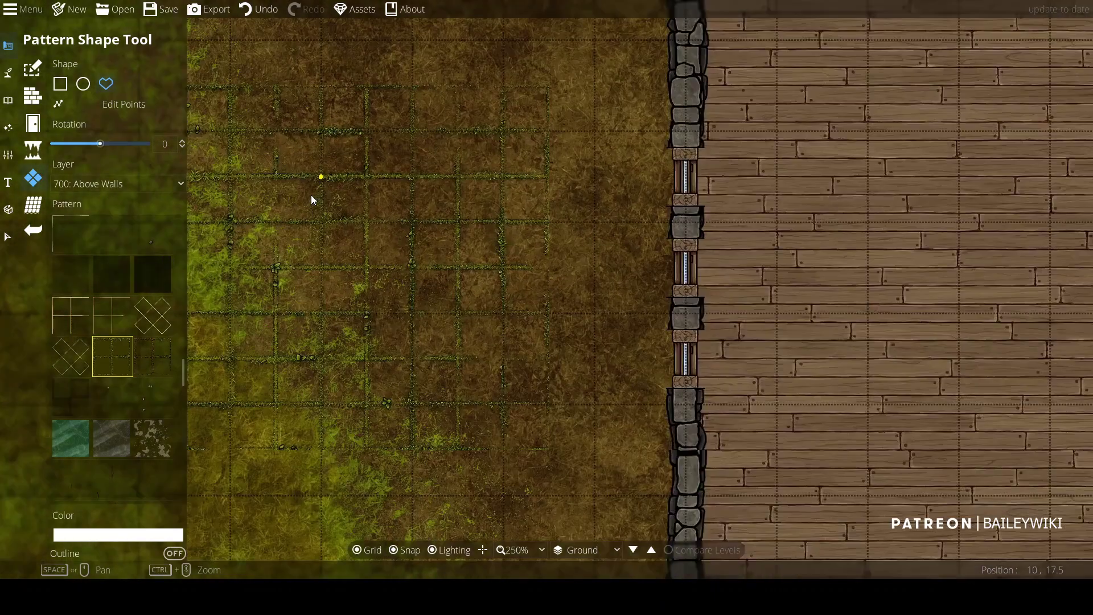
scroll(438, 286, down, 3)
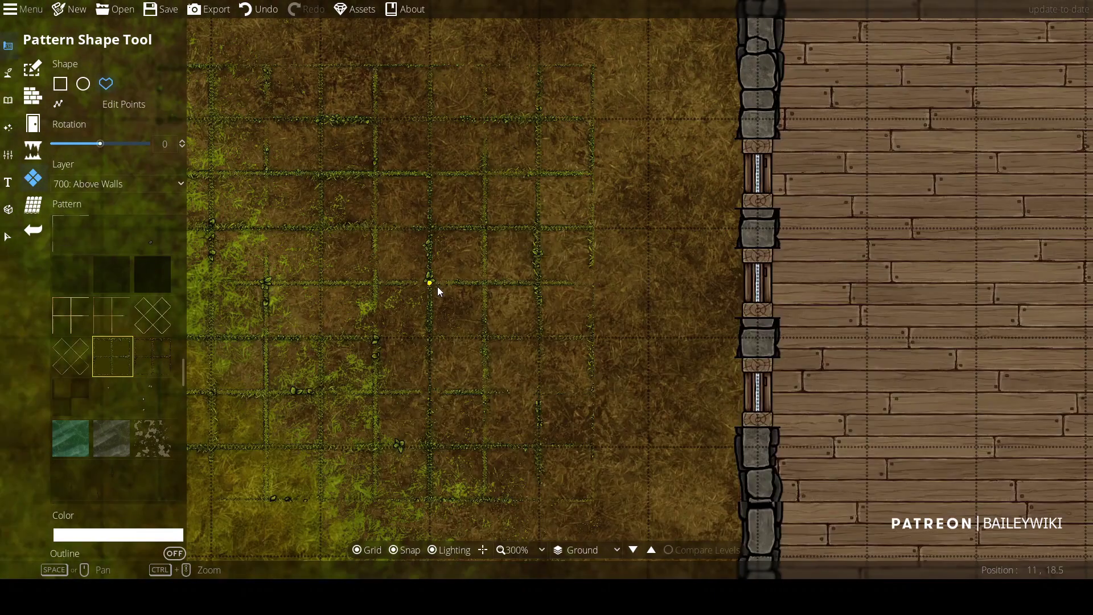
key(ctrl+z)
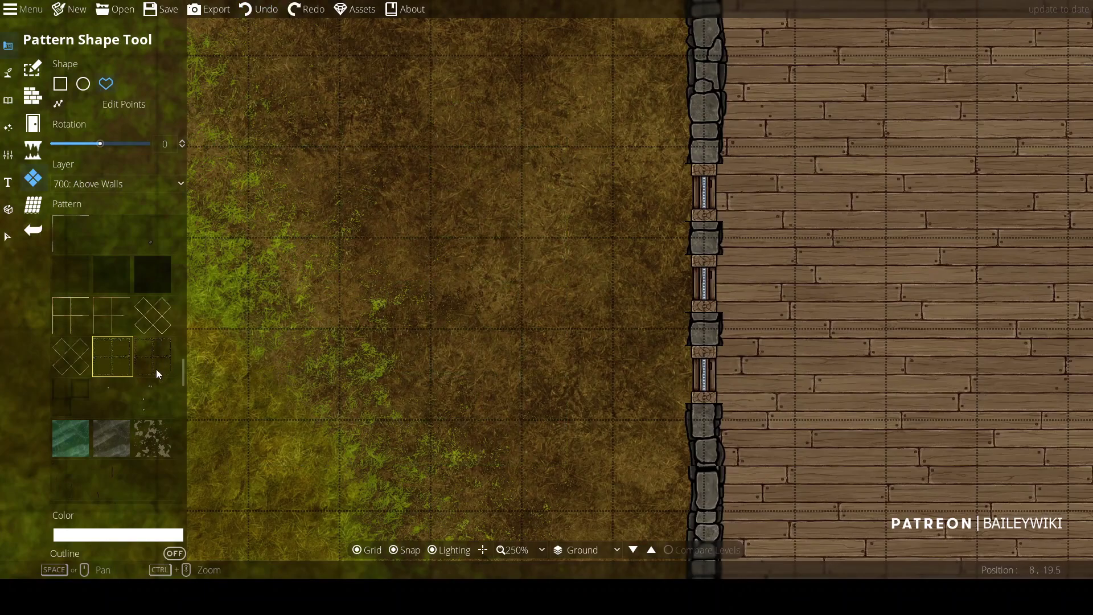
Try the shaded square-tile overlay as a rectangle about 5.5 by 4.5 squares on the wood floor, and undo it
click(71, 397)
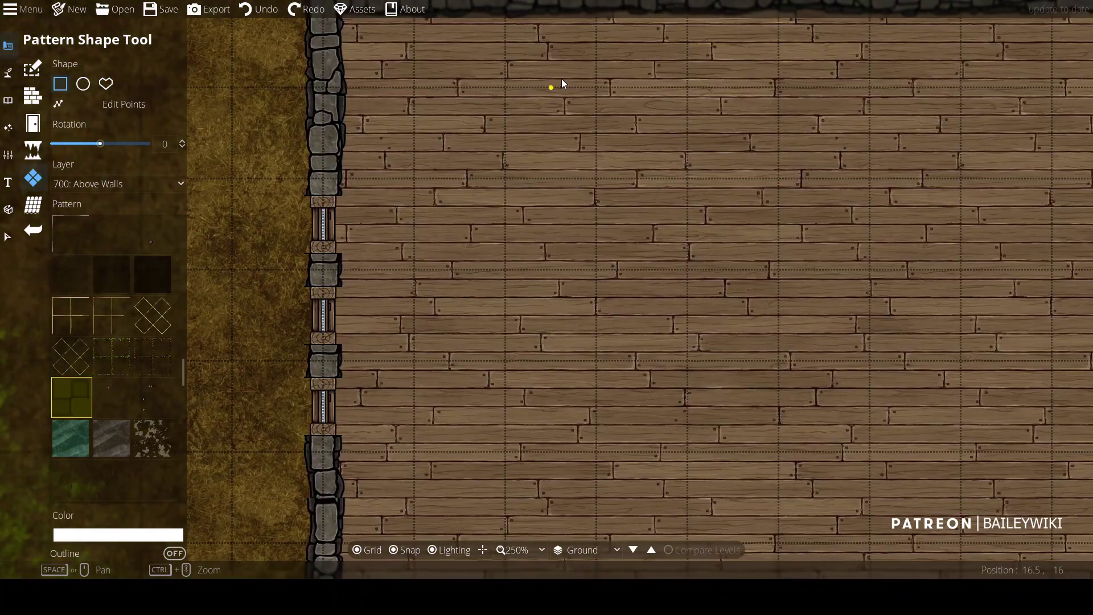
drag(554, 87, 1039, 494)
scroll(590, 437, down, 2)
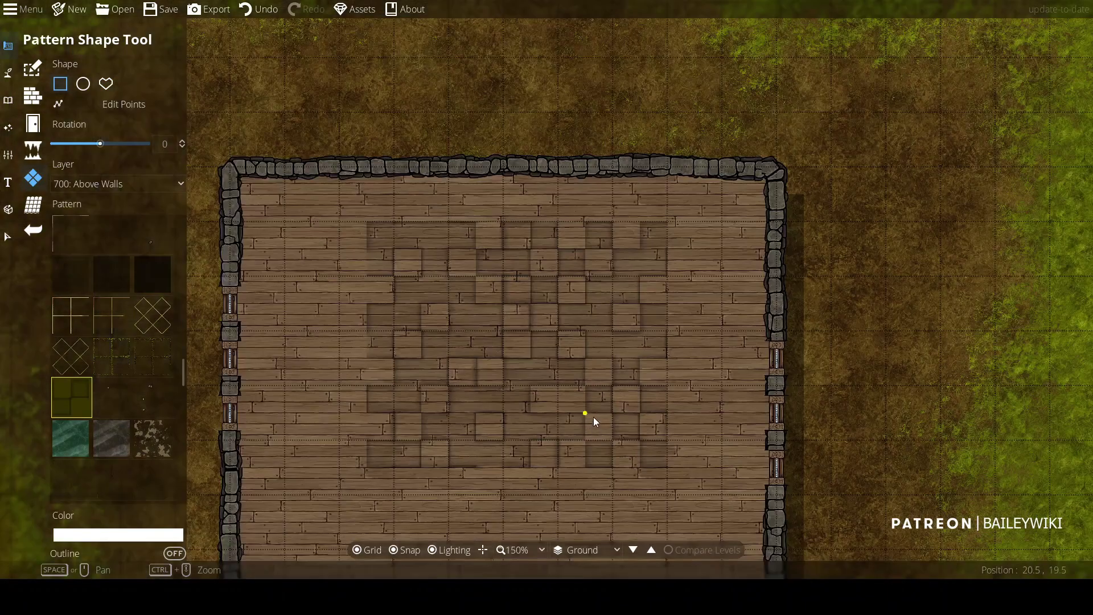
key(ctrl+z)
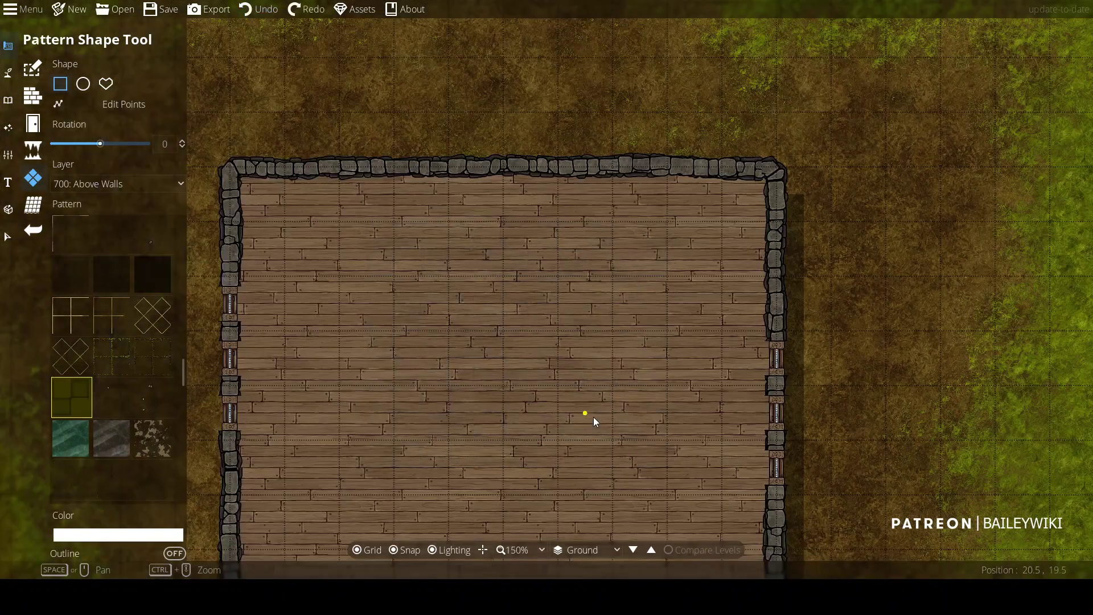
Try the green water pattern as a rectangle about 8 by 5.5 squares on the wood floor, and undo it
click(74, 447)
drag(310, 251, 748, 549)
drag(670, 469, 607, 367)
scroll(513, 386, up, 3)
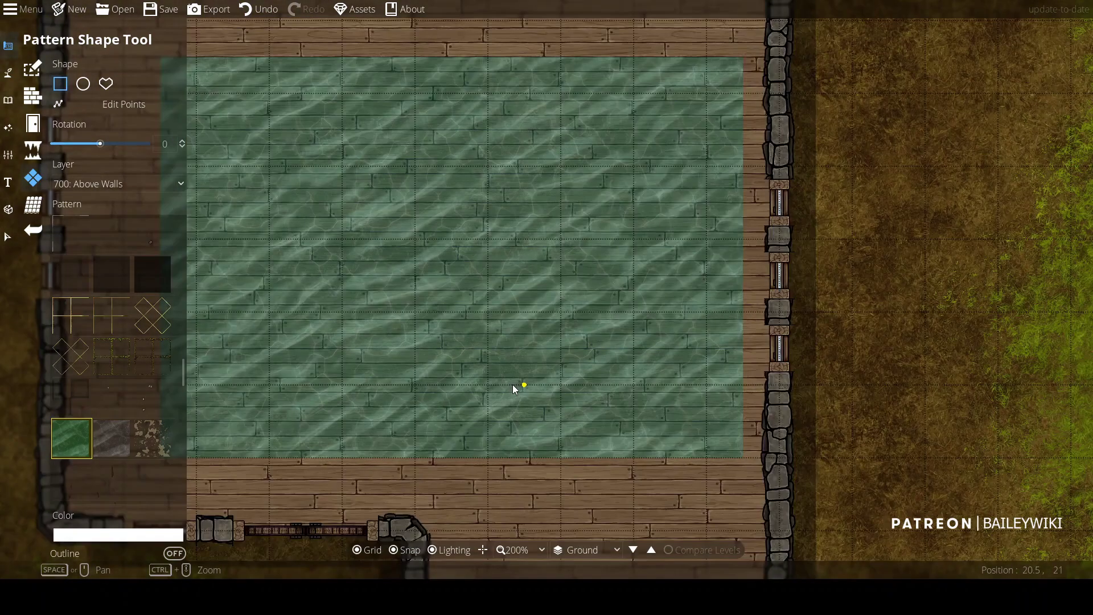
scroll(512, 385, down, 2)
key(ctrl+z)
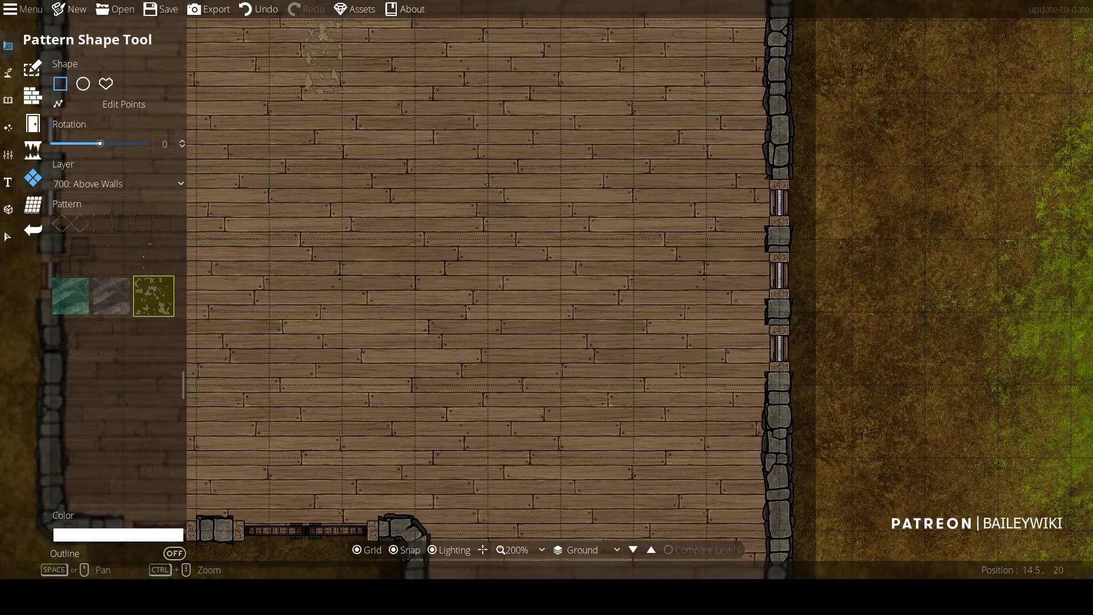
Try the colorable water pattern tinted red as a rectangle about 6 by 4.5 squares on the floor, and undo it
click(118, 534)
click(131, 271)
click(149, 518)
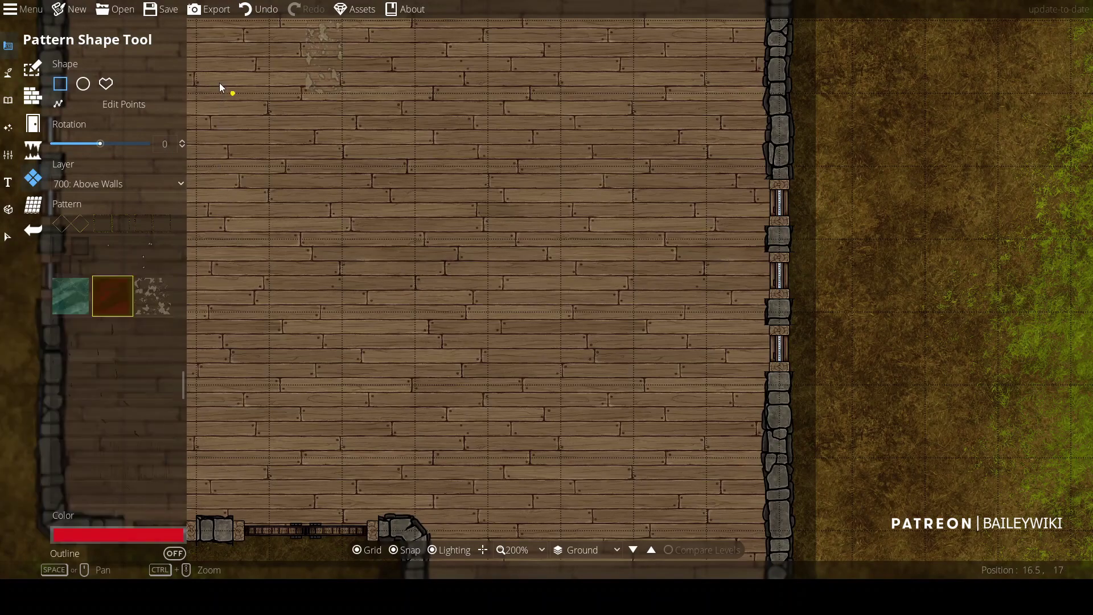
drag(220, 84, 660, 431)
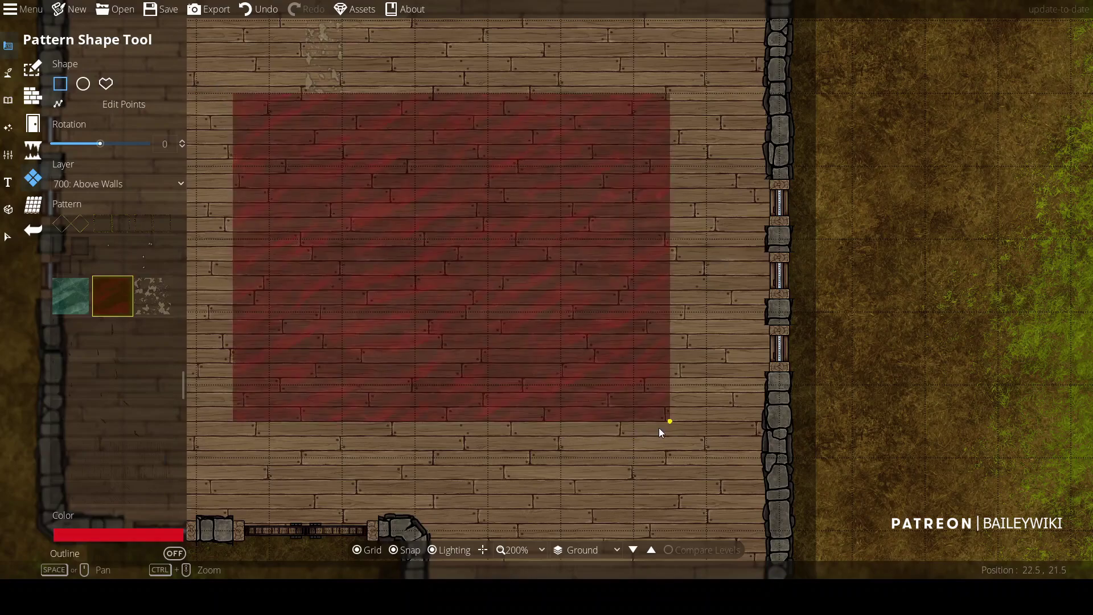
key(ctrl+z)
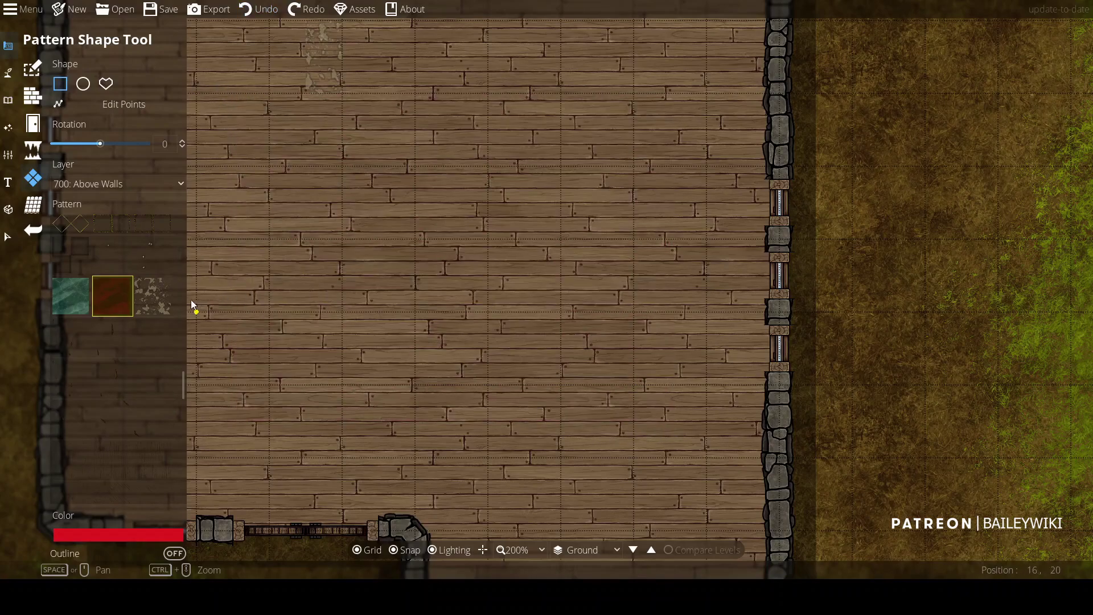
Draw a red water pattern rectangle about 6 by 5.5 squares on the floor and recolor it green, hex 1ee146
drag(229, 98, 620, 456)
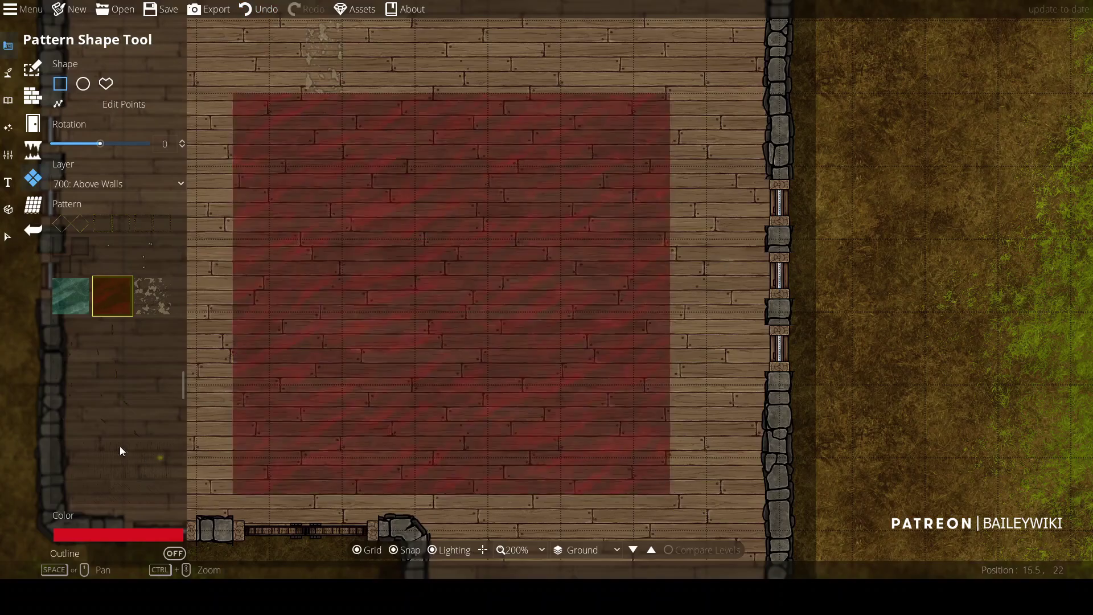
click(7, 236)
click(305, 248)
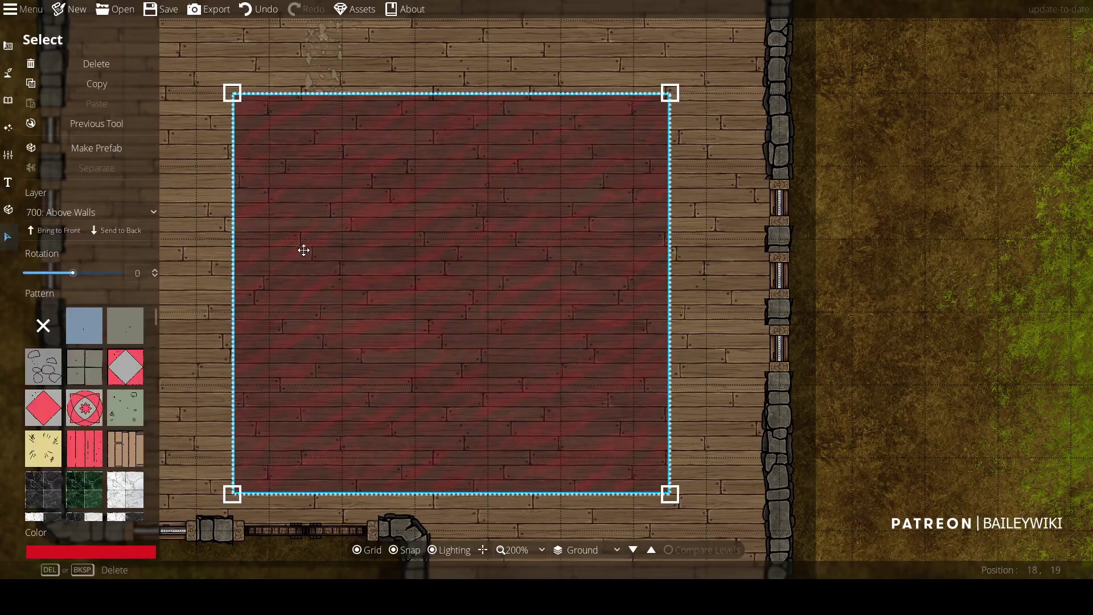
click(108, 550)
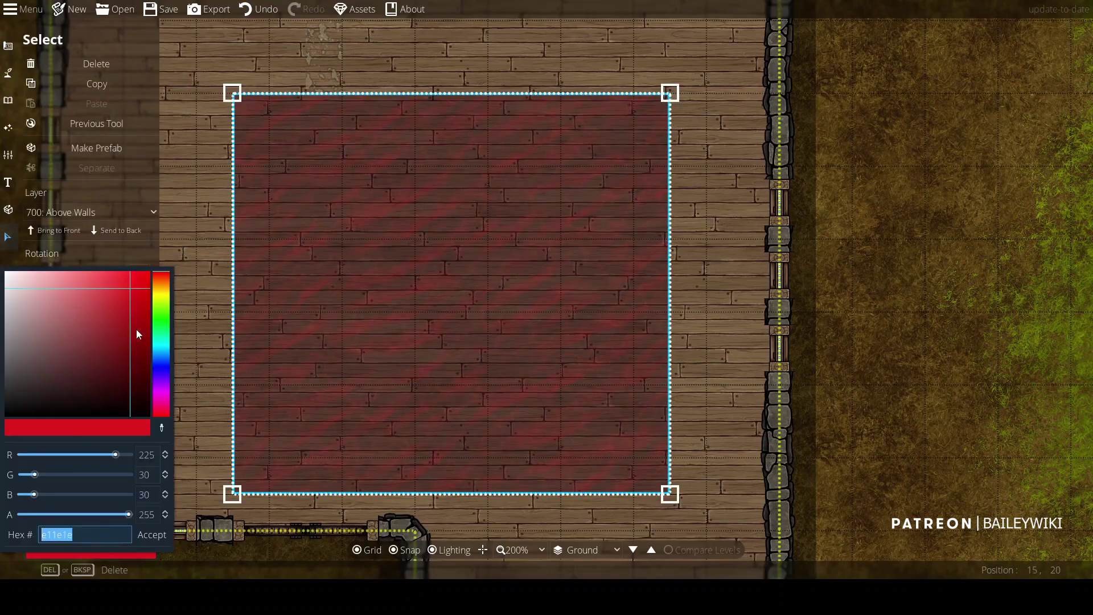
click(166, 365)
click(167, 325)
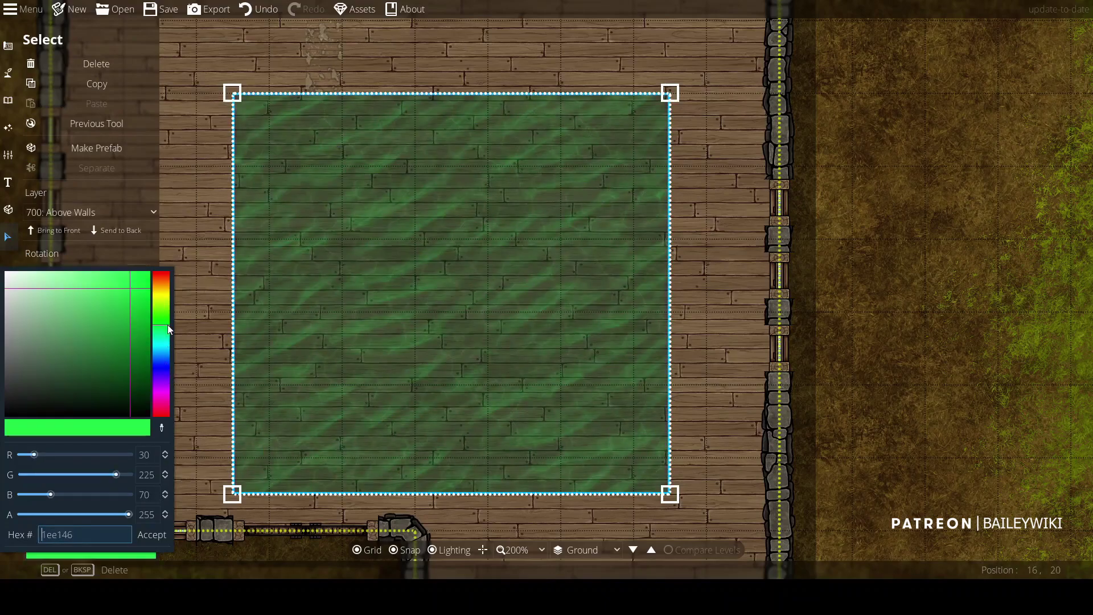
click(152, 535)
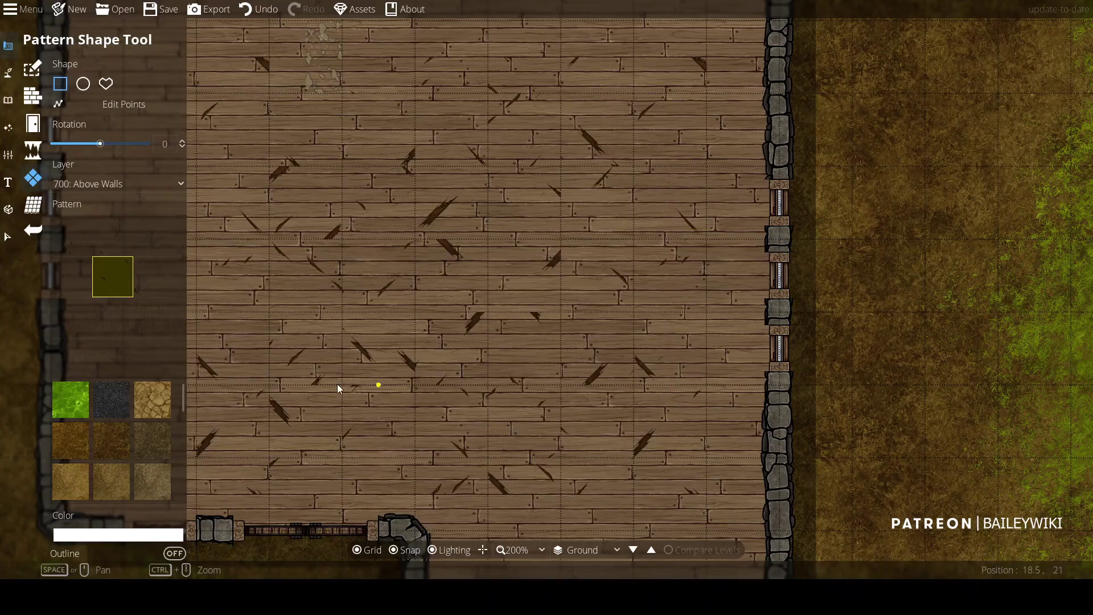
Undo the hole-damage overlay and try two more floor overlays about 7 by 6 and 7.5 by 5 squares on the wood floor, undoing each
key(ctrl+z)
click(149, 320)
drag(197, 58, 712, 491)
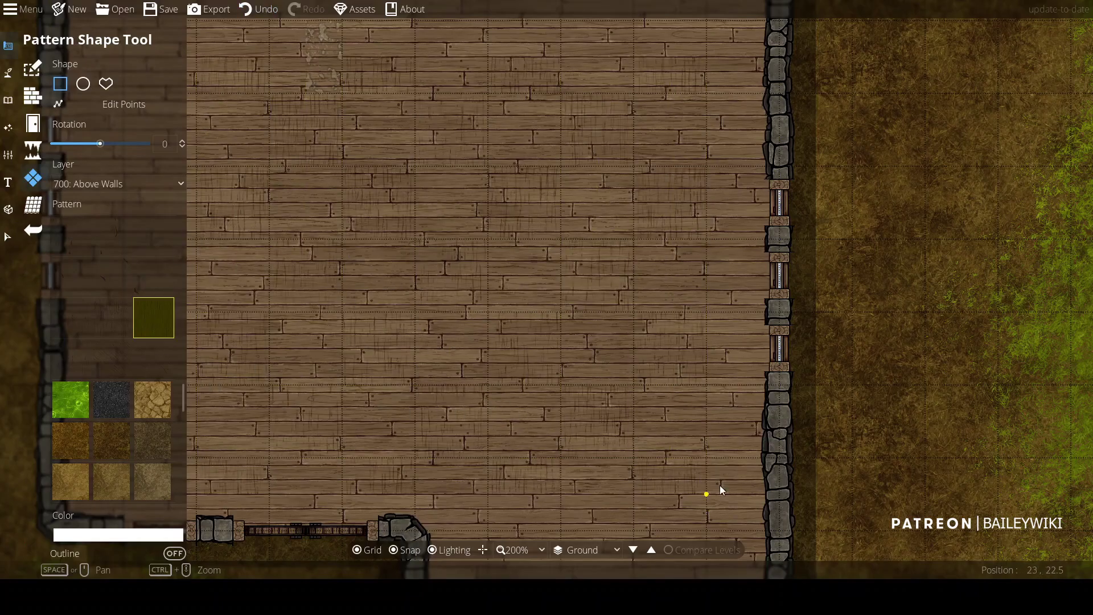
key(ctrl+z)
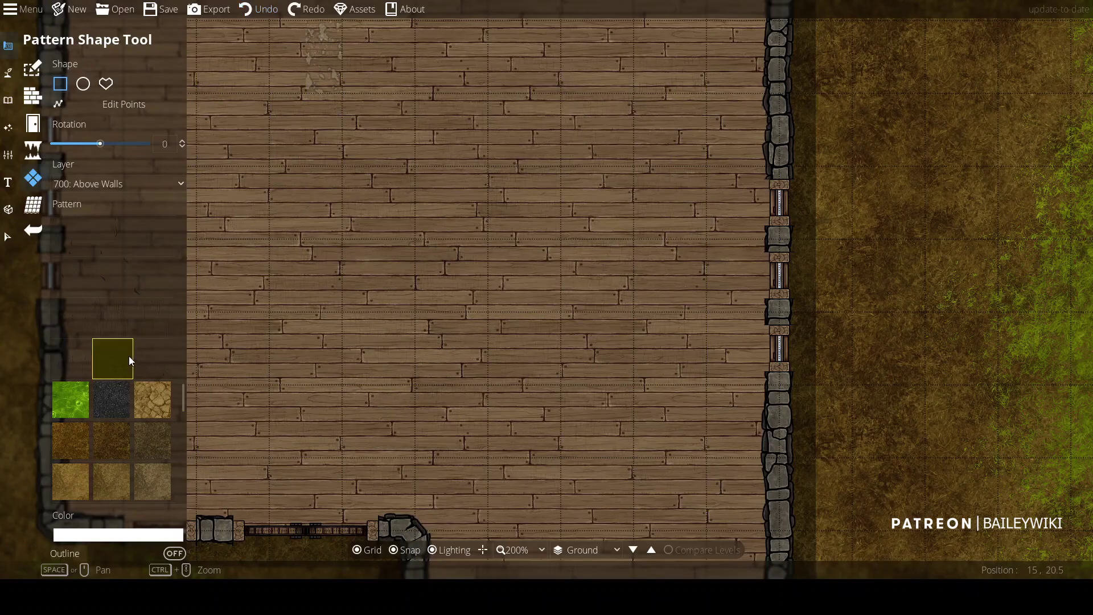
drag(203, 108, 750, 481)
key(ctrl+z)
Draw a metal grate pattern rectangle about 6 by 5 squares on the wood floor and paste a copy of it
scroll(107, 412, up, 5)
click(153, 308)
drag(196, 93, 632, 459)
click(8, 236)
click(259, 268)
key(ctrl+c)
key(ctrl+v)
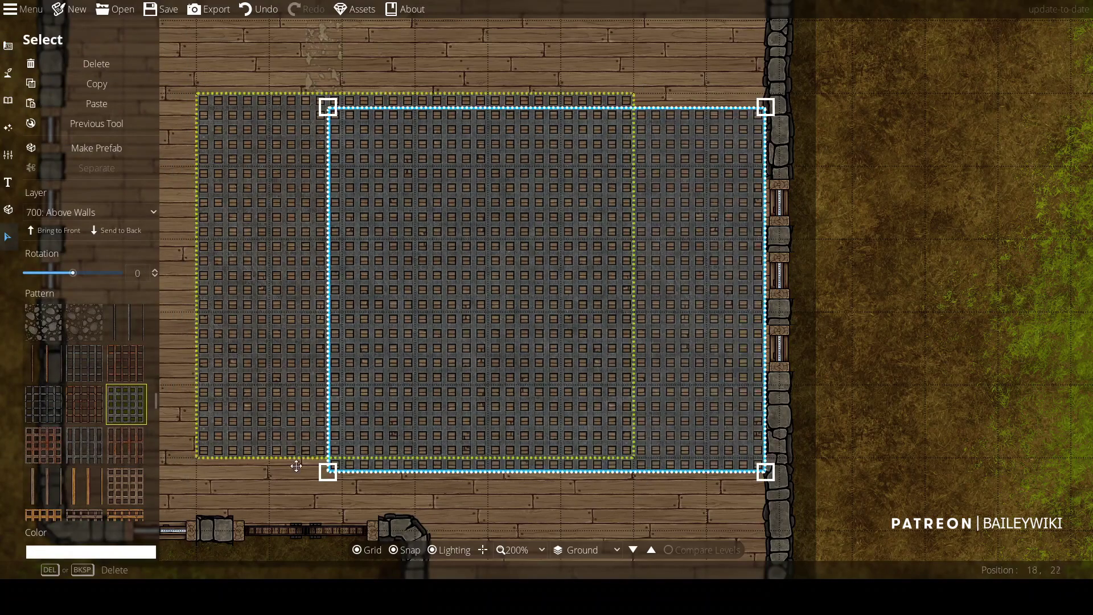
Recolor the copied grate as a translucent dark shadow, send it to the back, and move it beneath the original with a slight offset
click(91, 551)
drag(69, 362, 86, 515)
click(59, 517)
click(689, 225)
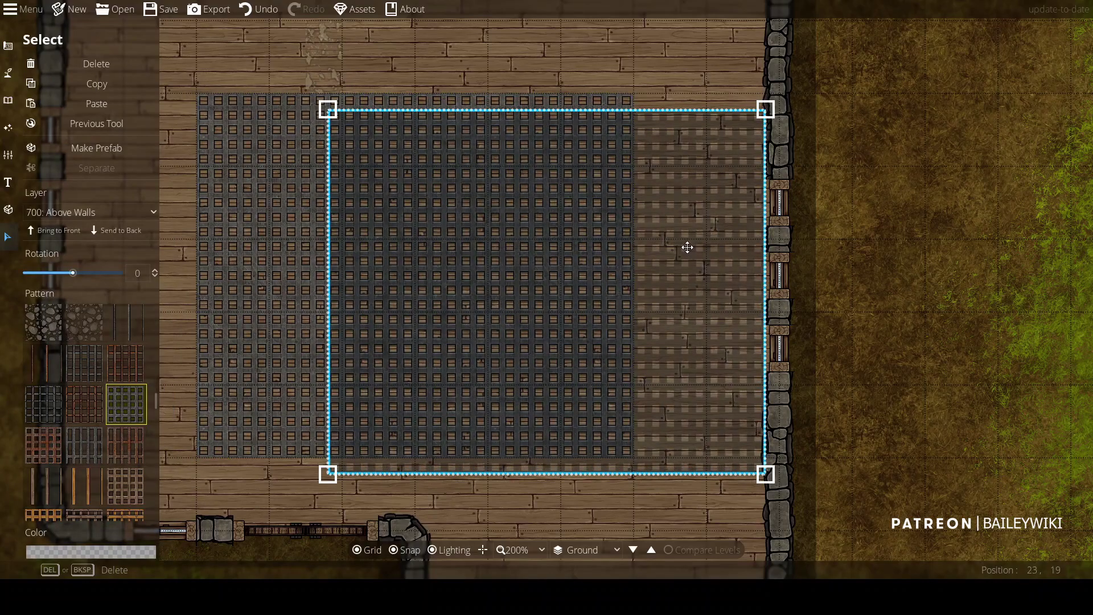
click(117, 230)
drag(718, 200, 586, 195)
click(672, 294)
Turn off snapping and nudge the grate's shadow copy closer beneath the original grate
scroll(664, 300, up, 1)
scroll(665, 299, down, 3)
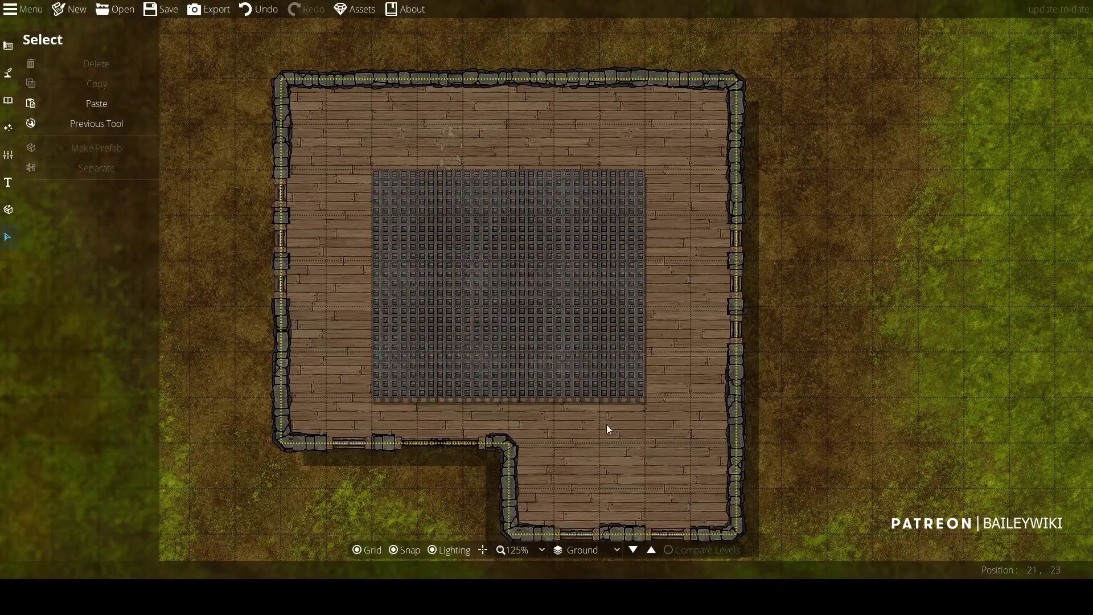
scroll(606, 425, up, 3)
click(601, 380)
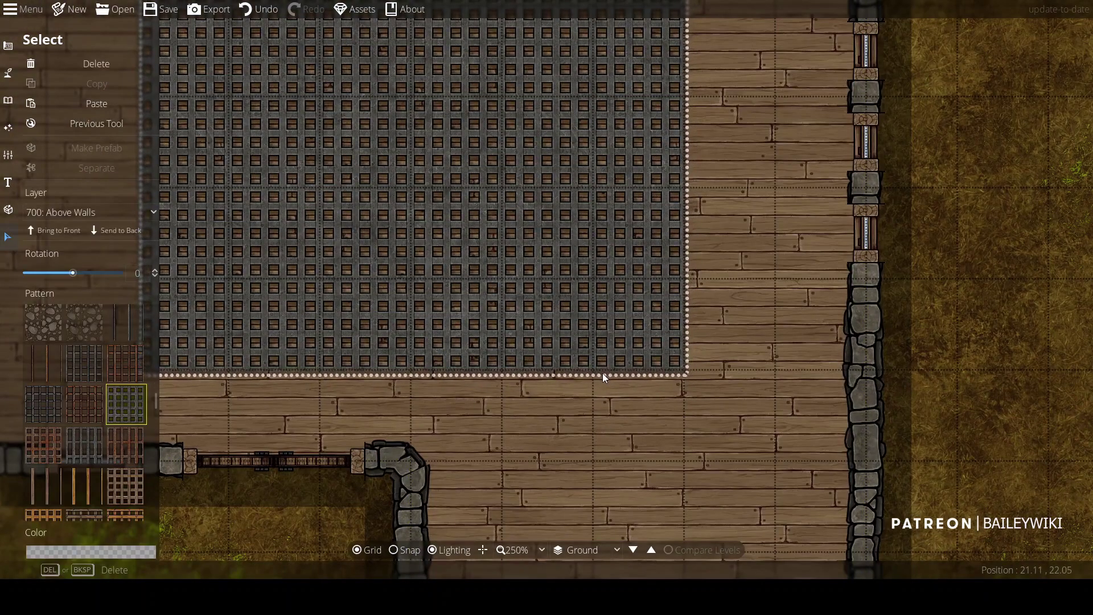
click(930, 227)
Delete the metal grate and its shadow copy from the wood floor
scroll(505, 224, down, 3)
click(505, 224)
key(Delete)
Try the green water pattern as a rectangle about 7 by 4.5 squares on the wood floor, and undo it
right_click(270, 72)
drag(295, 61, 606, 264)
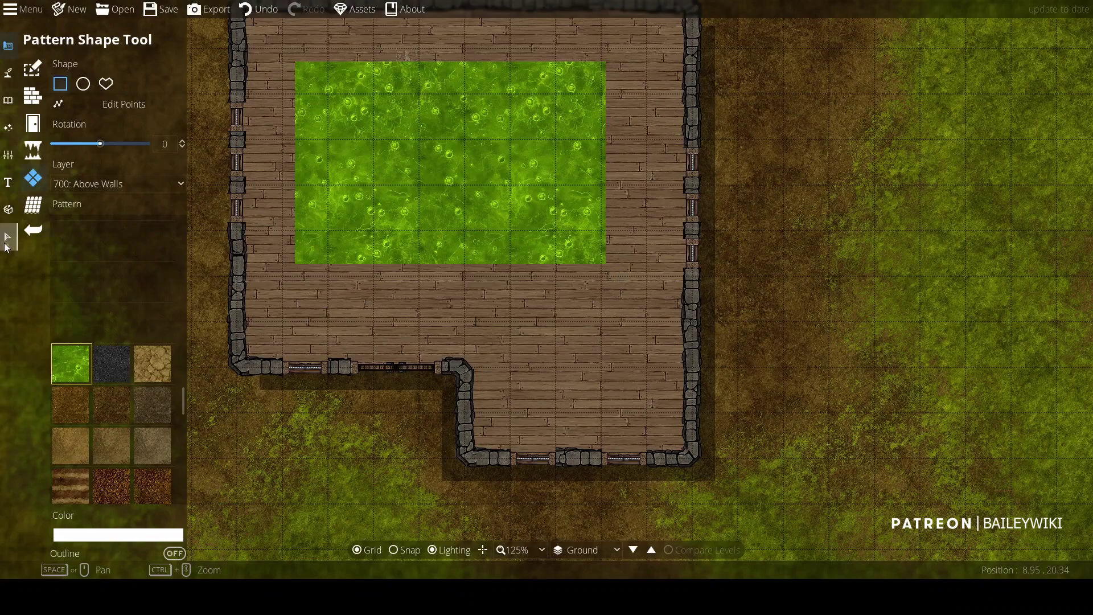
key(ctrl+z)
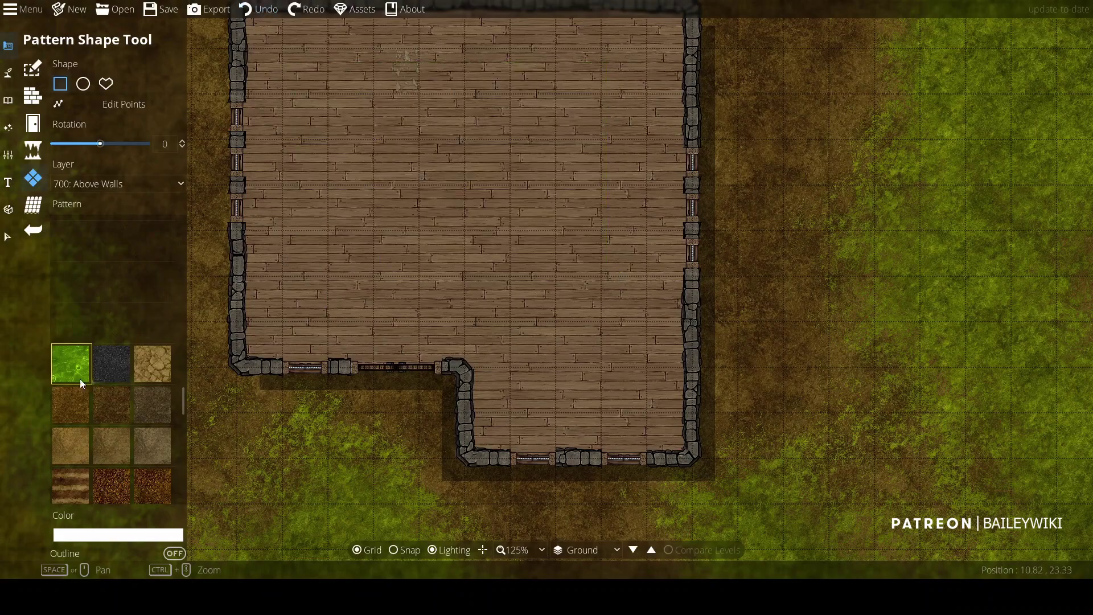
Try the water pattern tinted red with alpha 163 as a rectangle about 6.5 by 5.5 squares on the floor, and undo it
click(130, 533)
drag(102, 498, 90, 497)
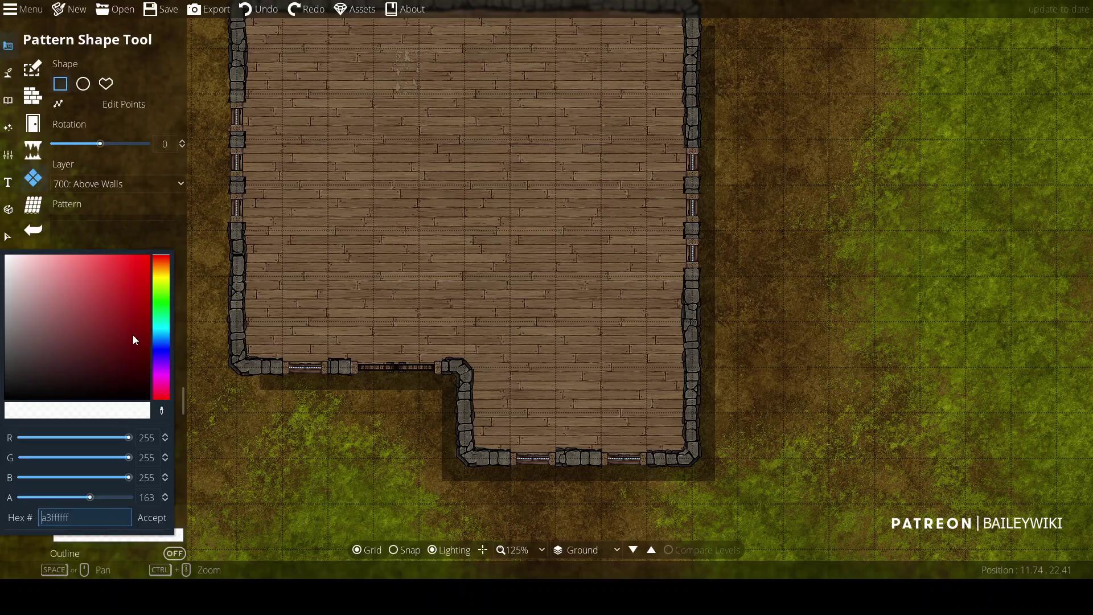
click(130, 283)
click(152, 517)
mouse_move(303, 53)
mouse_down()
mouse_move(349, 131)
mouse_move(594, 299)
mouse_up()
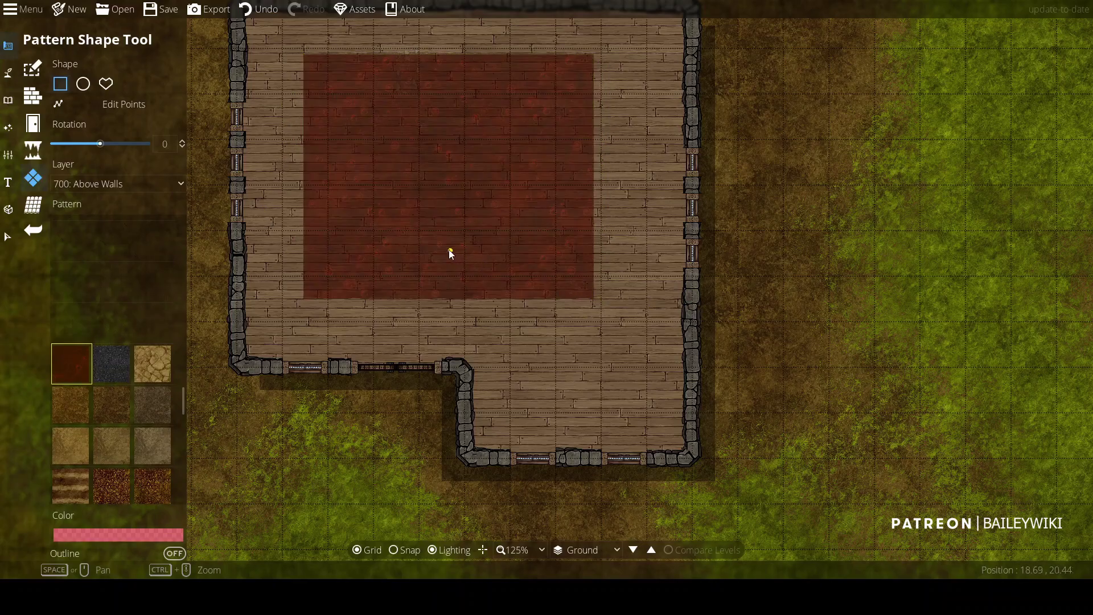
scroll(444, 247, up, 5)
scroll(374, 262, down, 2)
key(ctrl+z)
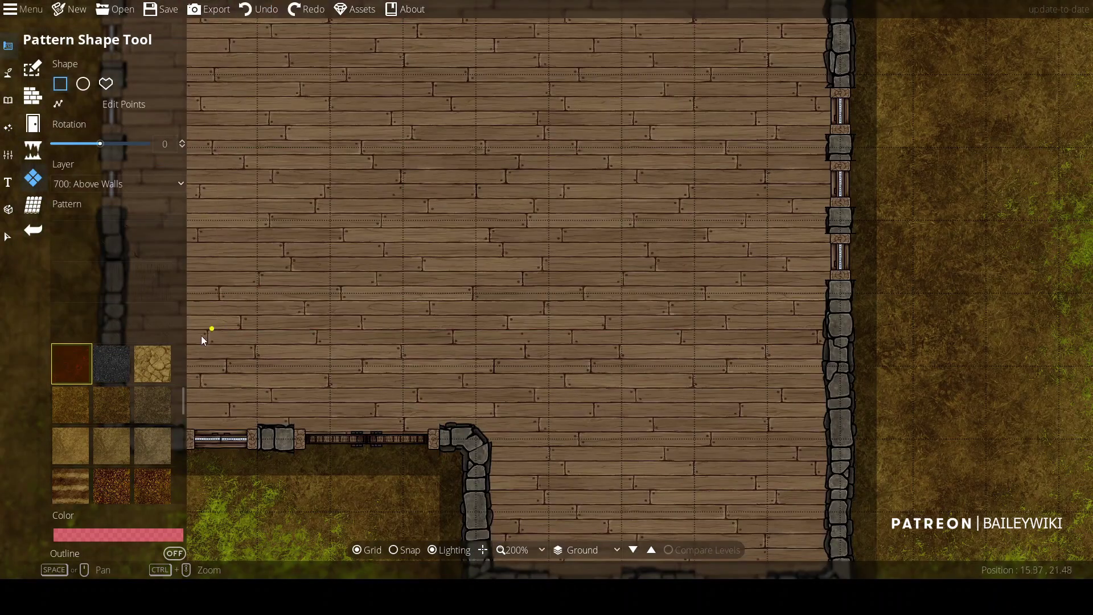
Try the cracked yellow earth pattern as a rectangle about 6 by 4.5 squares on the wood floor, and undo it
scroll(165, 370, up, 3)
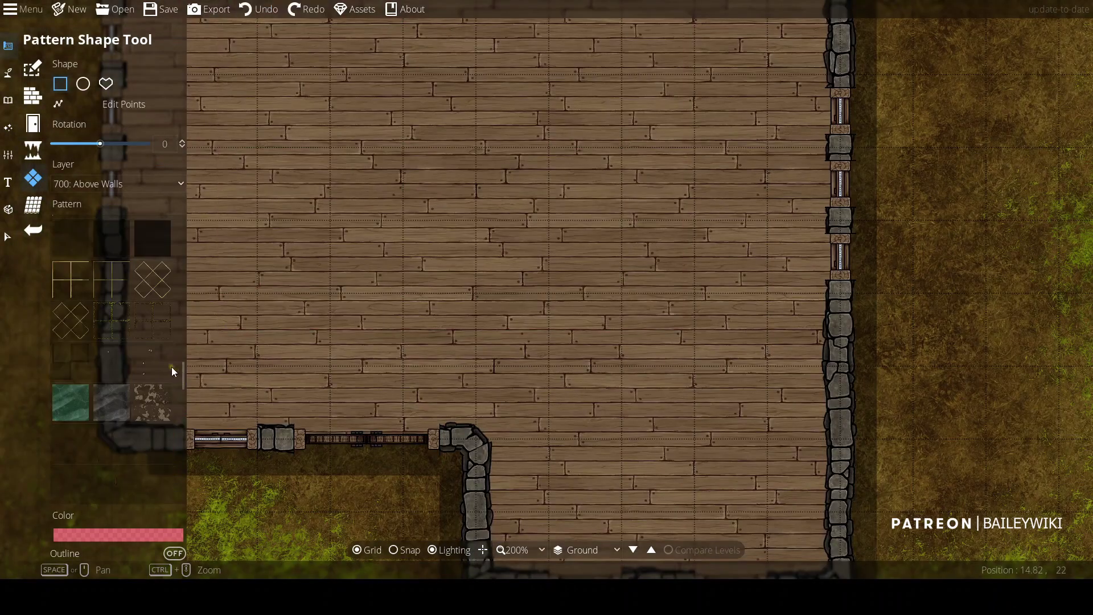
scroll(135, 484, down, 3)
click(148, 435)
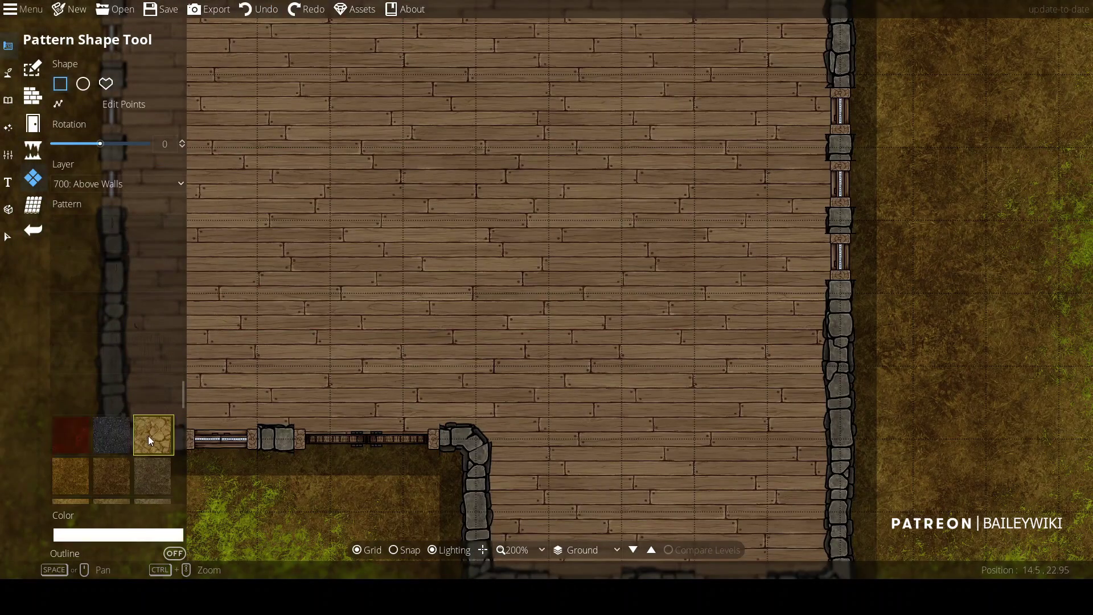
drag(282, 97, 729, 422)
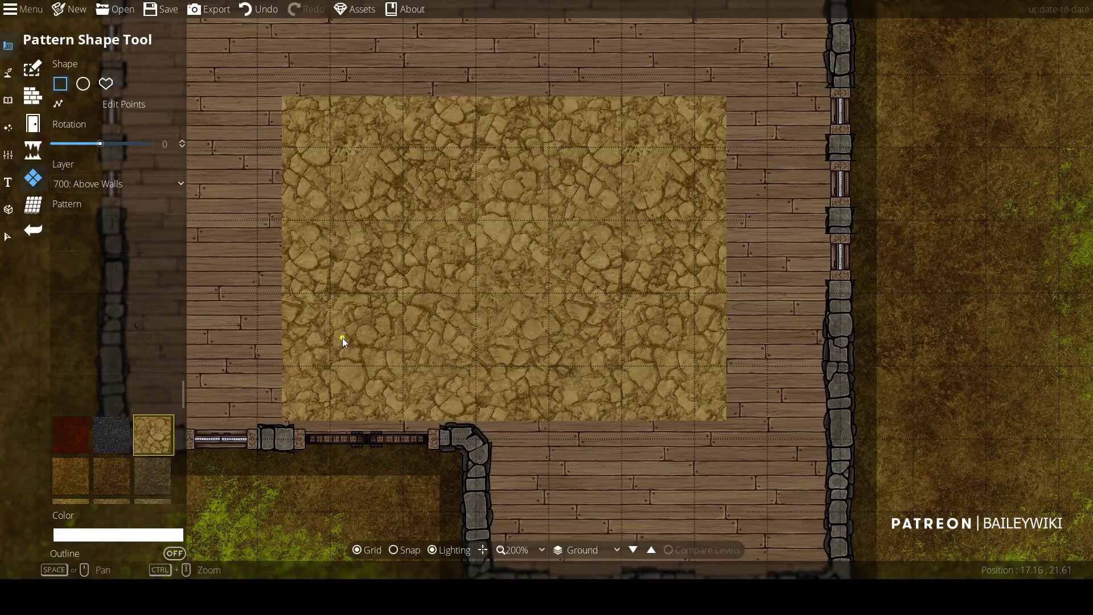
key(ctrl+z)
Try the striped brown terrain pattern as a rectangle about 6 by 4.5 squares on the wood floor, and undo it
scroll(145, 469, down, 5)
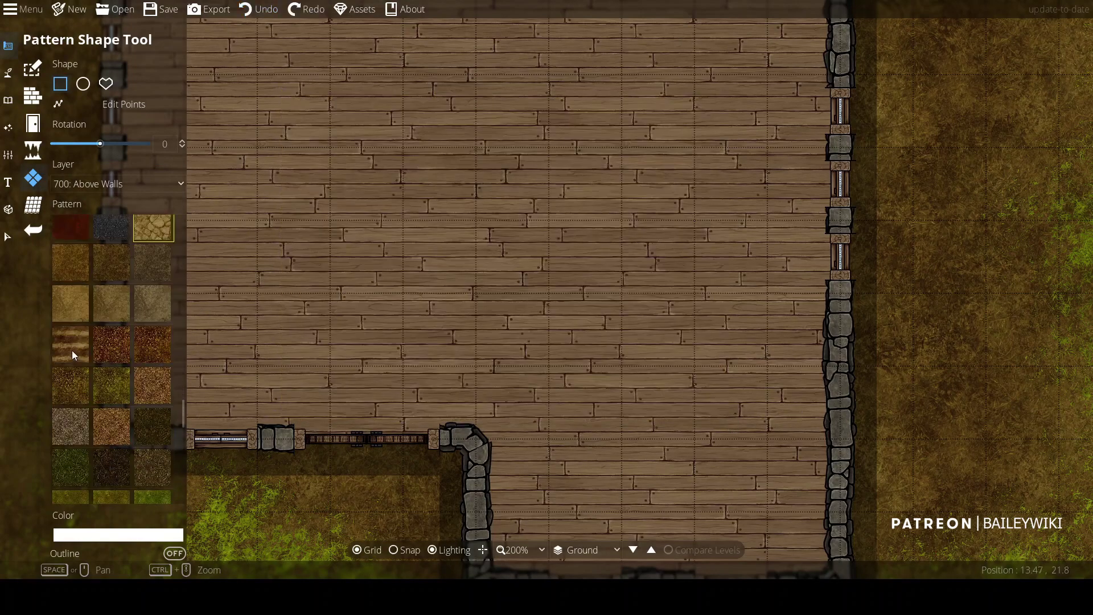
click(79, 342)
drag(285, 64, 730, 391)
key(ctrl+z)
Try a stone terrain pattern as a rectangle about 7 by 4.5 squares on the wood floor
scroll(146, 398, down, 5)
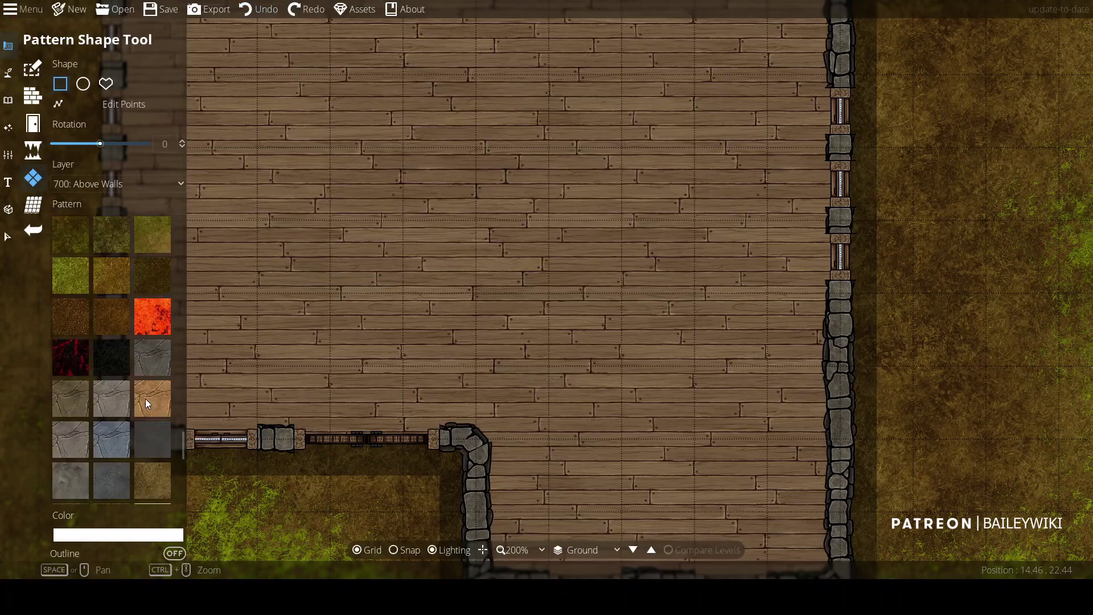
scroll(145, 398, down, 1)
drag(234, 49, 752, 390)
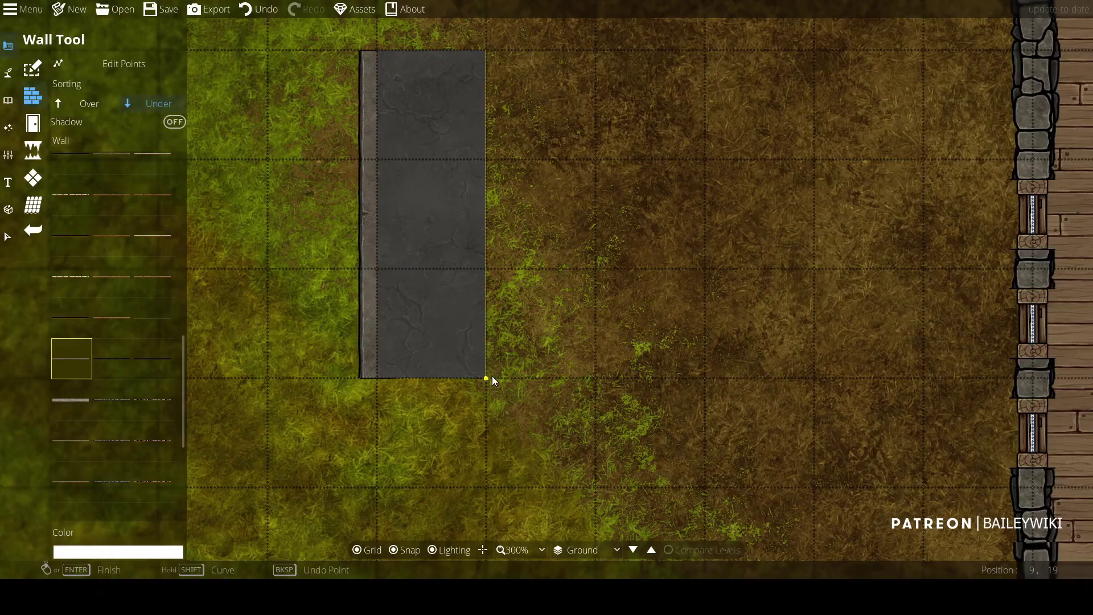
Recolor the wall along the grey stone slab's left edge to a neutral grey
key(v)
click(412, 289)
click(91, 535)
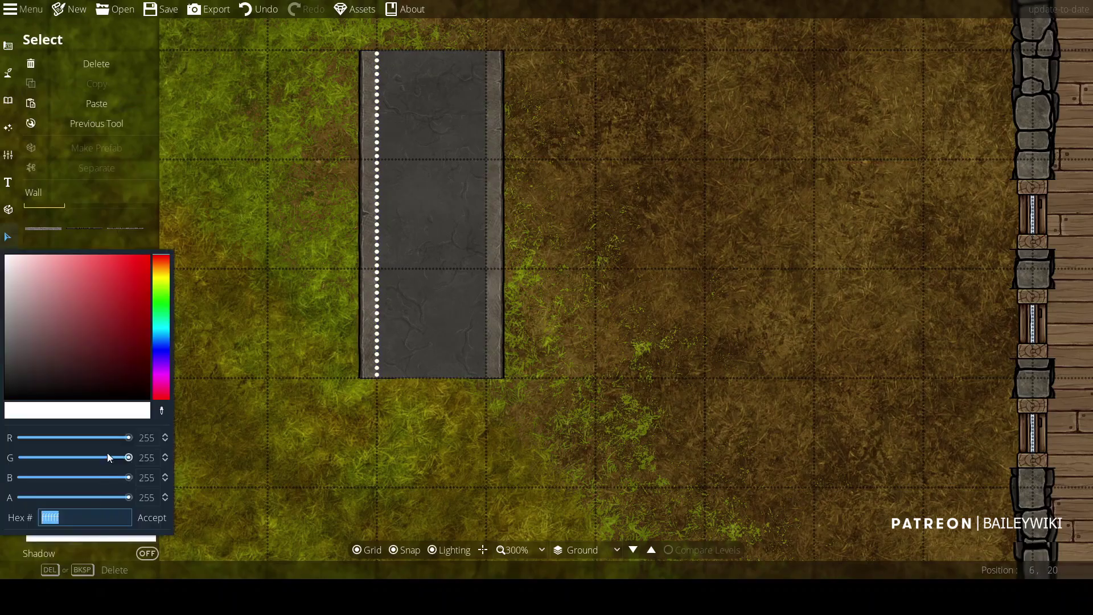
drag(101, 292, 11, 288)
click(279, 299)
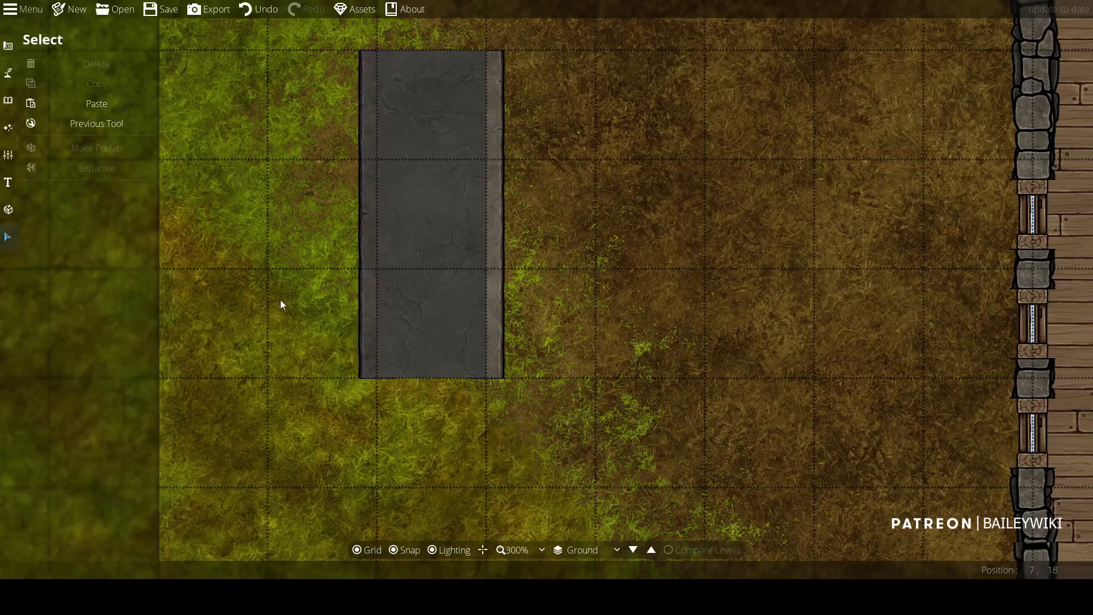
Tint the wall along the slab's left edge light blue, hex bdc7eb, and copy its color code
scroll(381, 340, up, 5)
click(79, 535)
drag(35, 319, 33, 265)
click(548, 353)
click(109, 540)
click(18, 296)
double_click(88, 516)
key(ctrl+c)
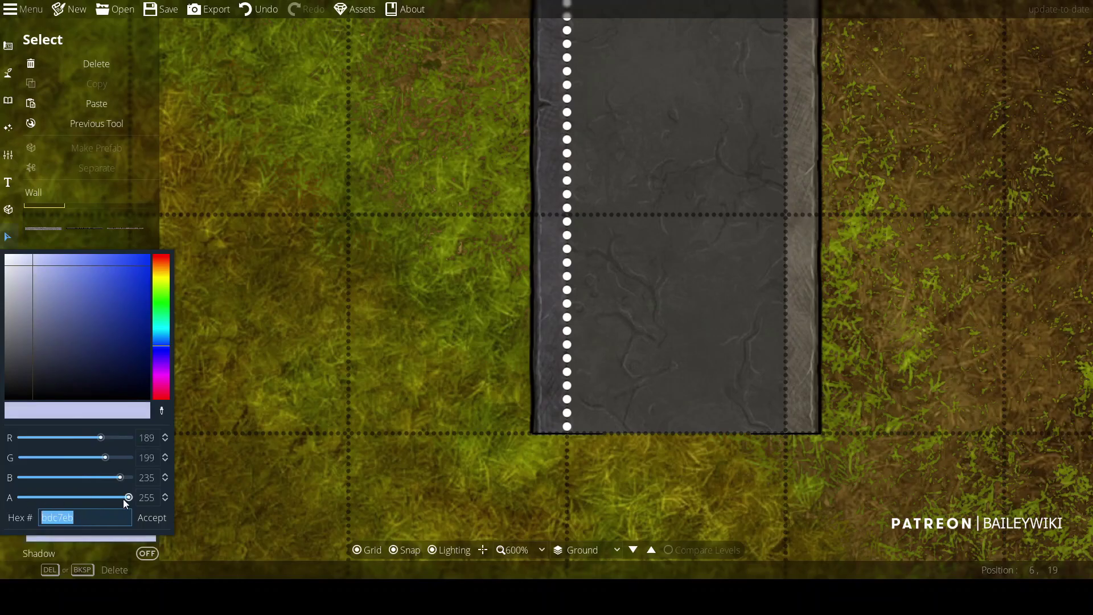
Apply the copied color bdc7eb to the wall along the slab's right edge
click(798, 299)
click(124, 536)
key(ctrl+v)
click(152, 517)
scroll(665, 268, down, 4)
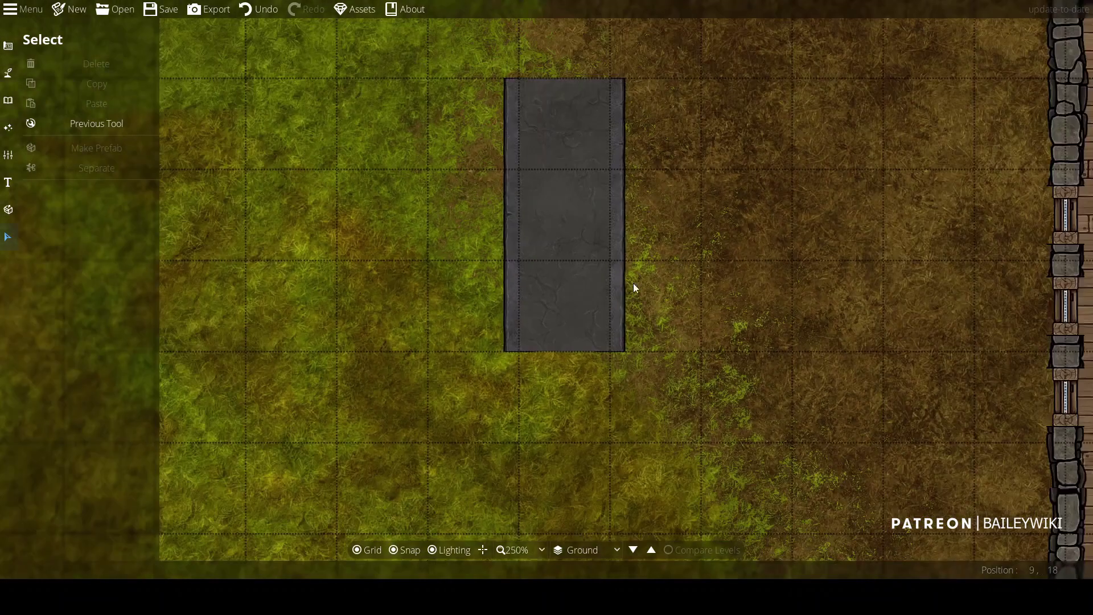
Shift the right edge wall's hue toward purple, mute it to a near-neutral grey, and copy the new color code
scroll(558, 275, up, 5)
click(118, 533)
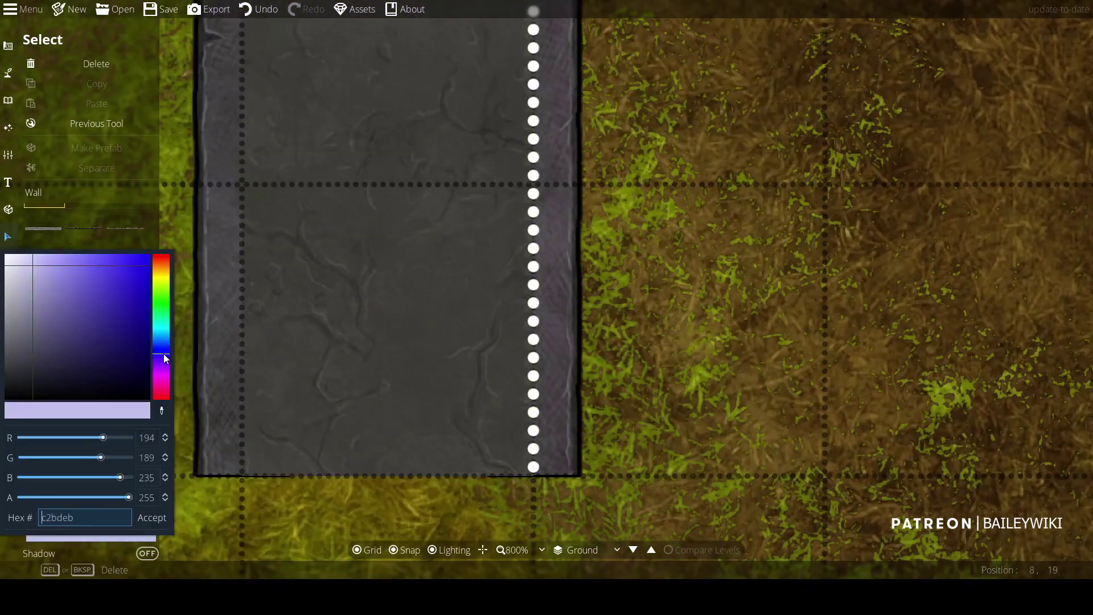
click(17, 280)
mouse_move(9, 297)
mouse_down()
mouse_move(28, 300)
mouse_move(3, 316)
mouse_move(11, 303)
mouse_up()
drag(132, 517, 41, 517)
key(ctrl+c)
click(179, 500)
Apply the copied color to the wall along the slab's left edge and view the slab with the grid briefly hidden
click(220, 343)
click(118, 535)
key(ctrl+v)
click(722, 163)
scroll(723, 163, down, 3)
drag(736, 268, 655, 405)
scroll(735, 288, down, 1)
click(371, 550)
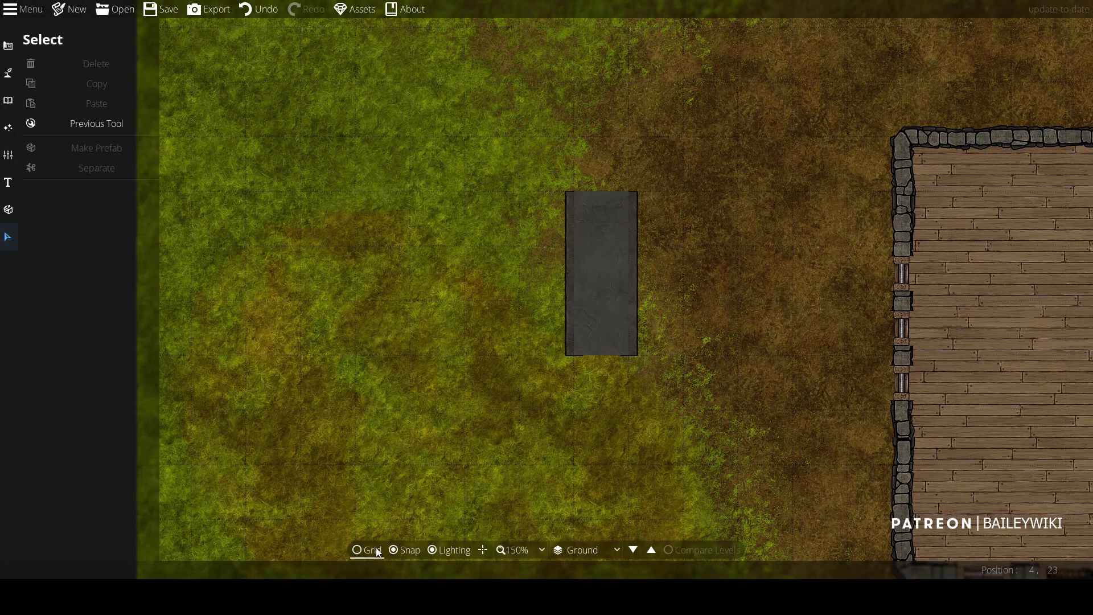
click(372, 551)
Try the blue starry pattern as a rectangle about 5 by 6.5 squares on the grass with the Pattern Shape Tool, and undo it
drag(718, 371, 466, 428)
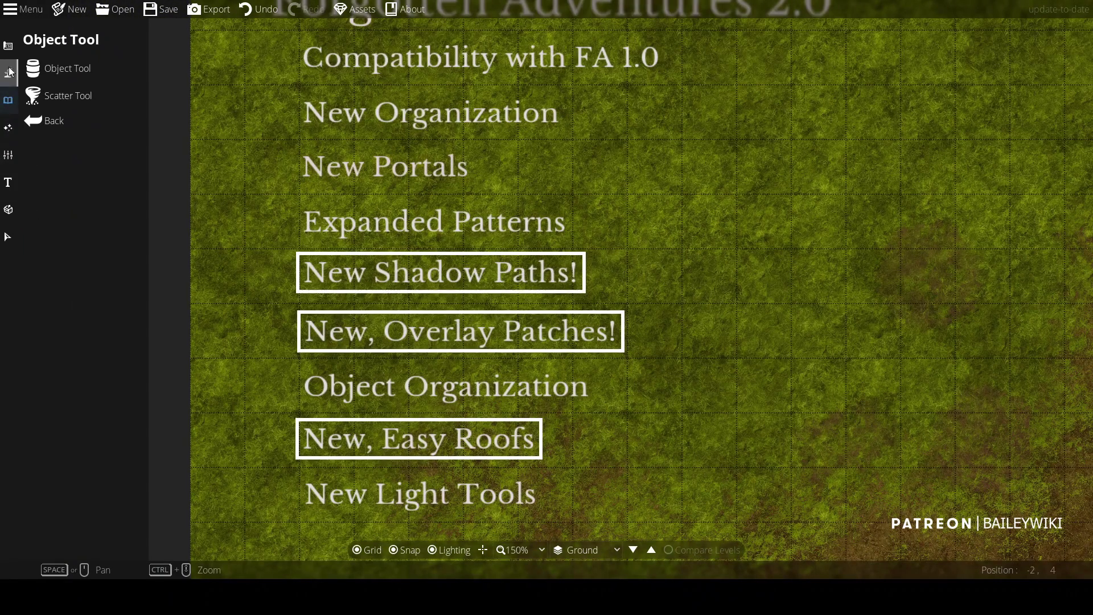
click(7, 46)
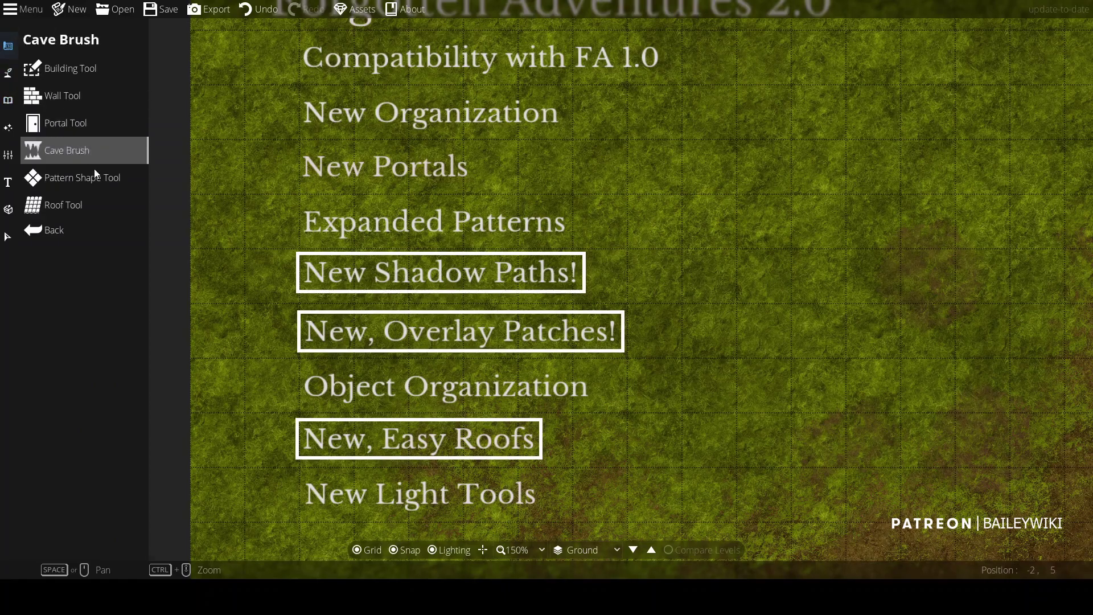
click(96, 176)
scroll(151, 428, down, 4)
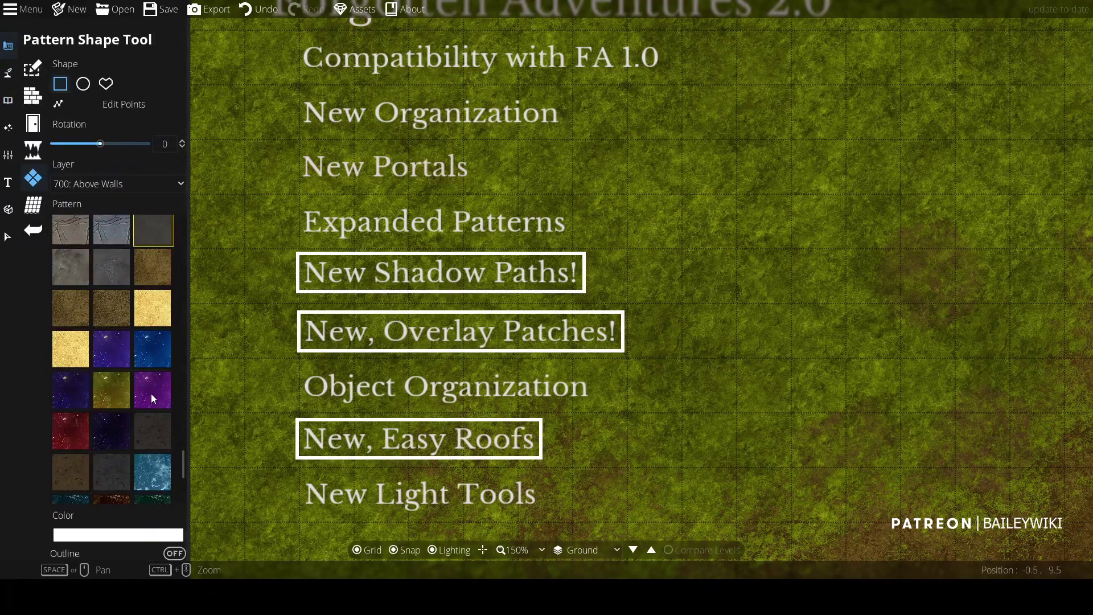
scroll(159, 375, down, 2)
click(154, 268)
mouse_move(763, 112)
mouse_down()
mouse_move(795, 245)
mouse_move(1033, 465)
mouse_up()
drag(968, 440, 416, 416)
key(ctrl+z)
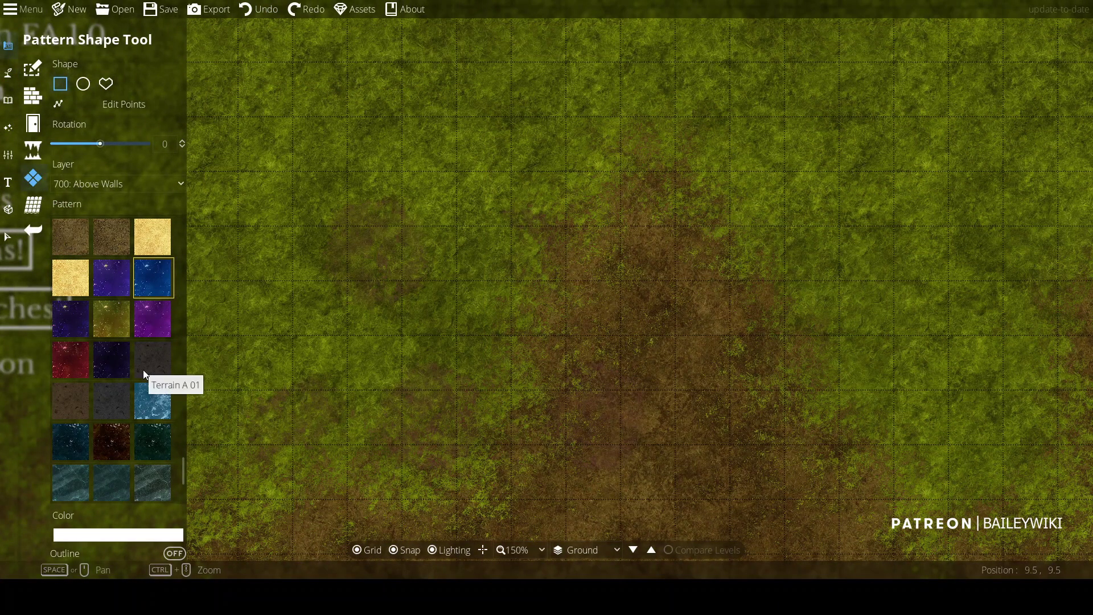
Try the dark green speckled pattern as a rectangle about 5.5 by 5 squares on the open ground, and undo it
scroll(145, 387, down, 3)
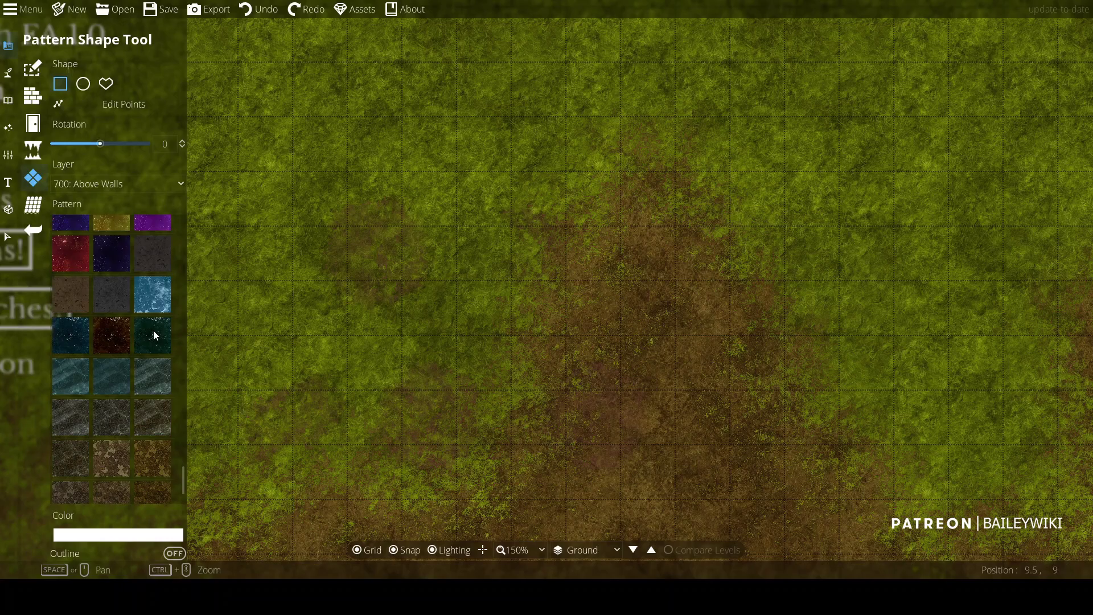
click(153, 334)
drag(401, 171, 710, 446)
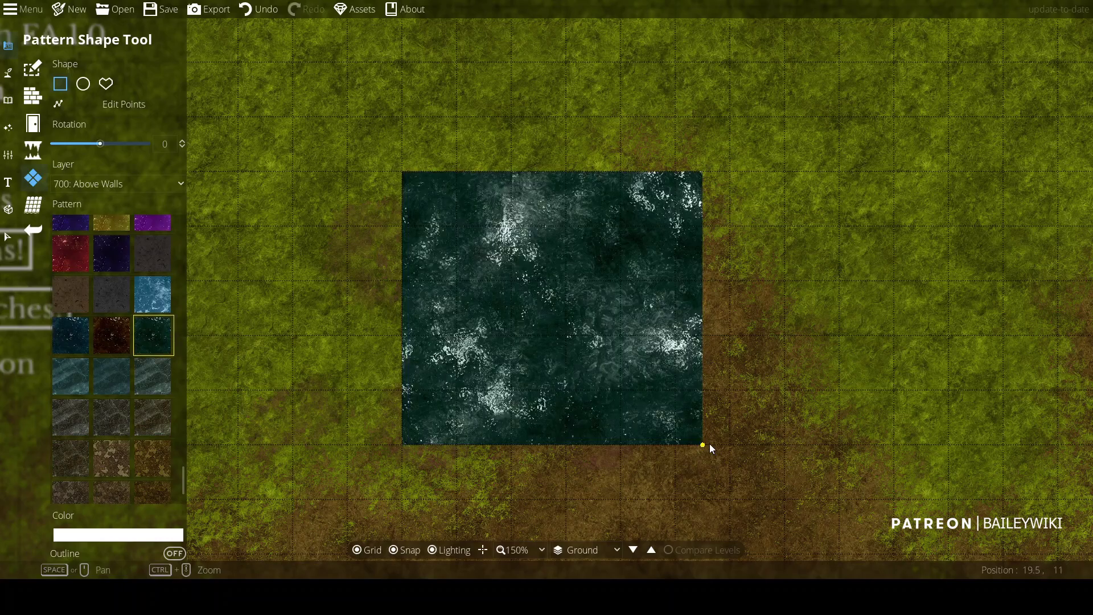
key(ctrl+z)
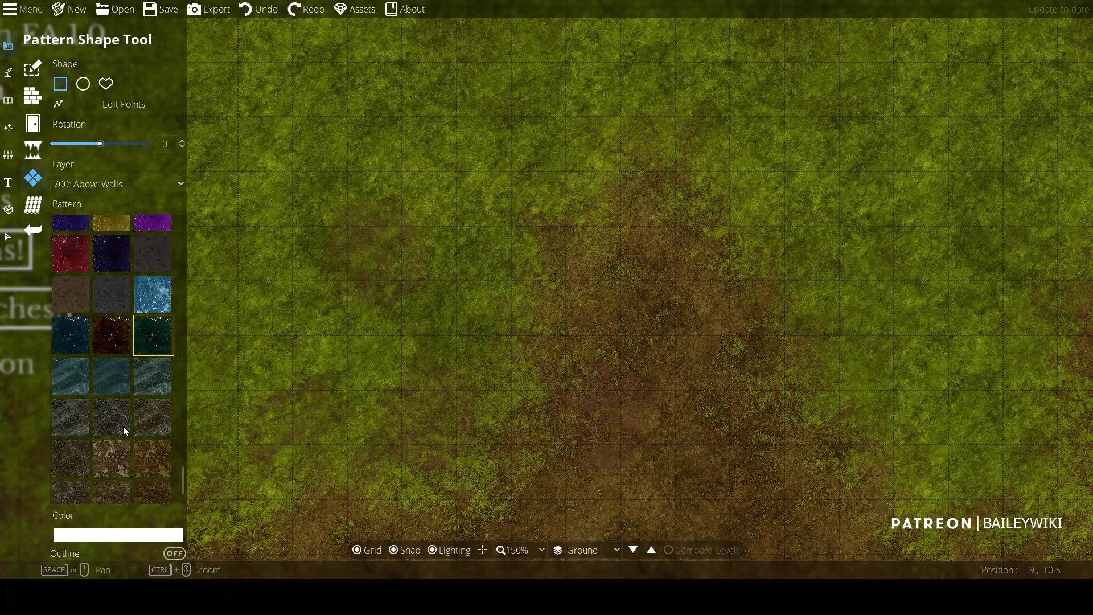
Draw the colorable red water pattern tinted pale yellow-green, hex d5d67d, as a rectangle about 6.5 by 5.5 squares on the open ground
scroll(123, 430, down, 2)
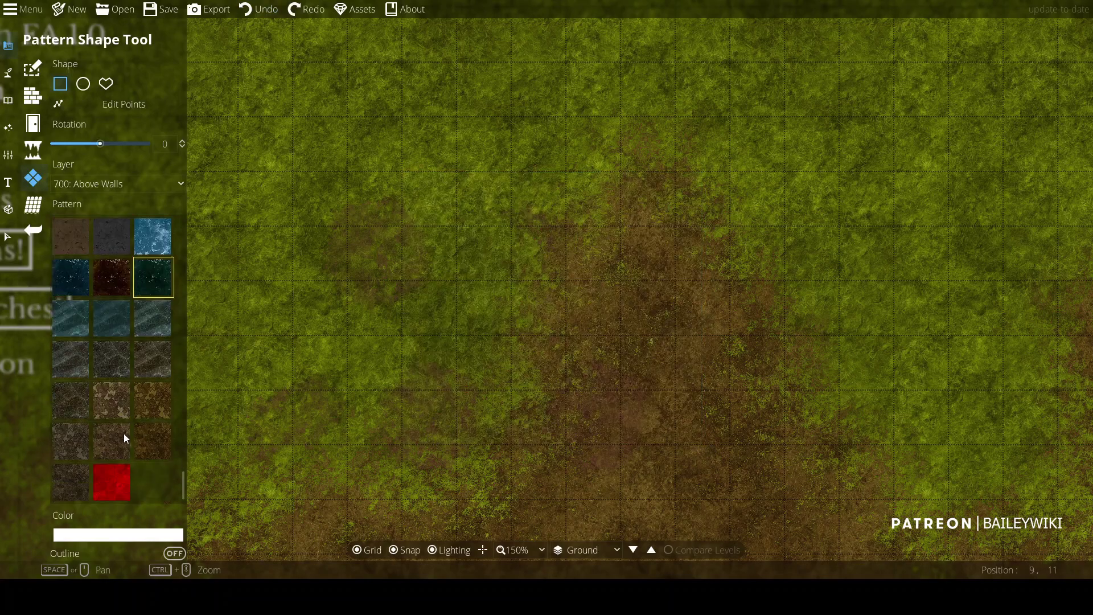
click(108, 477)
click(142, 542)
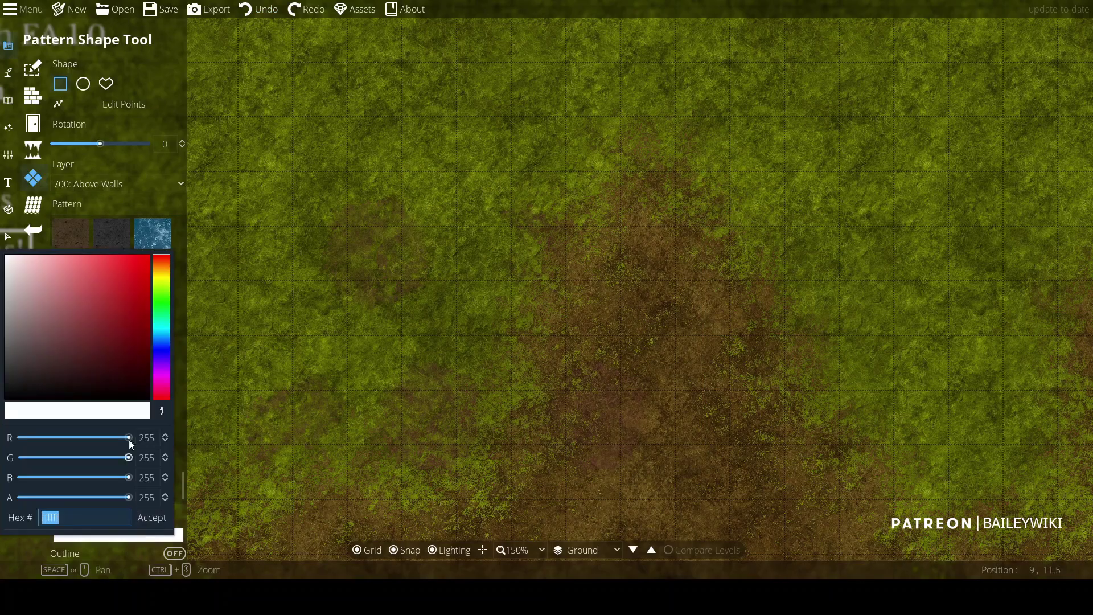
click(13, 340)
click(40, 301)
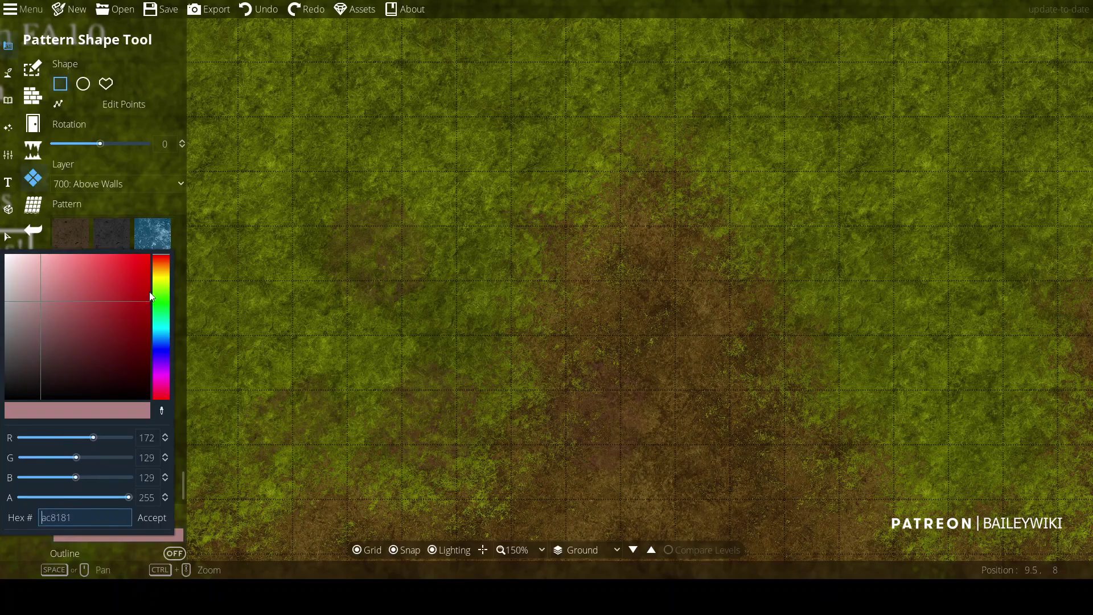
click(166, 297)
click(165, 269)
click(165, 279)
click(142, 282)
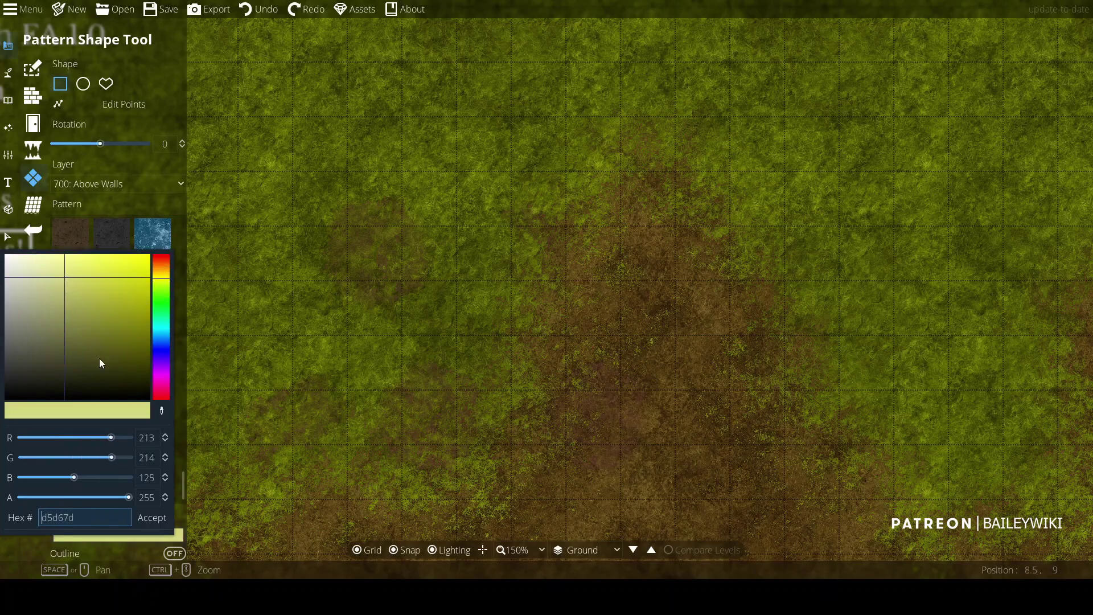
click(161, 514)
drag(319, 118, 678, 423)
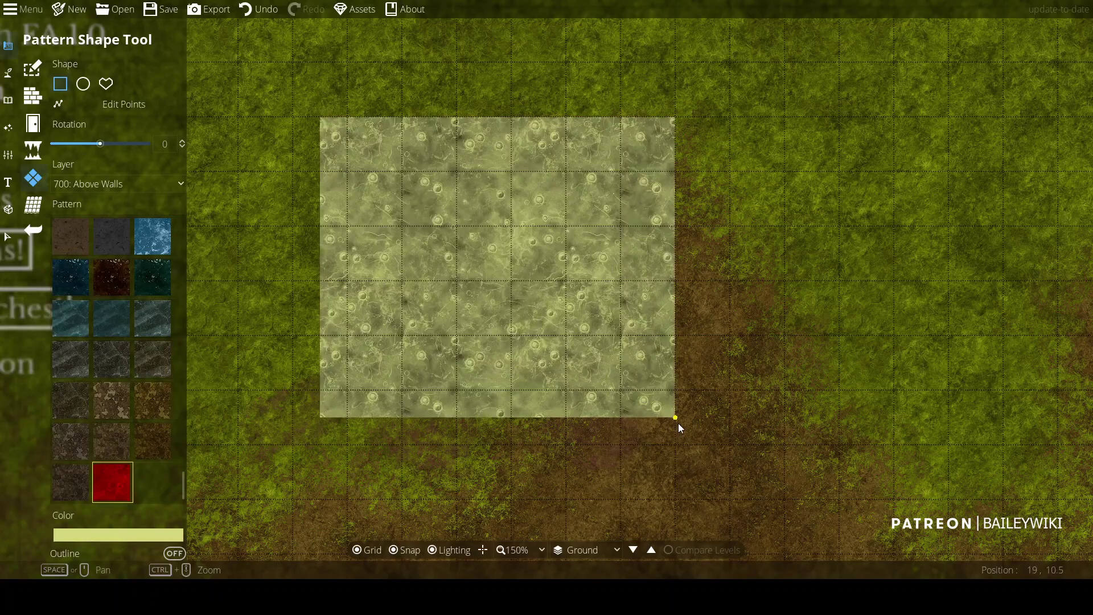
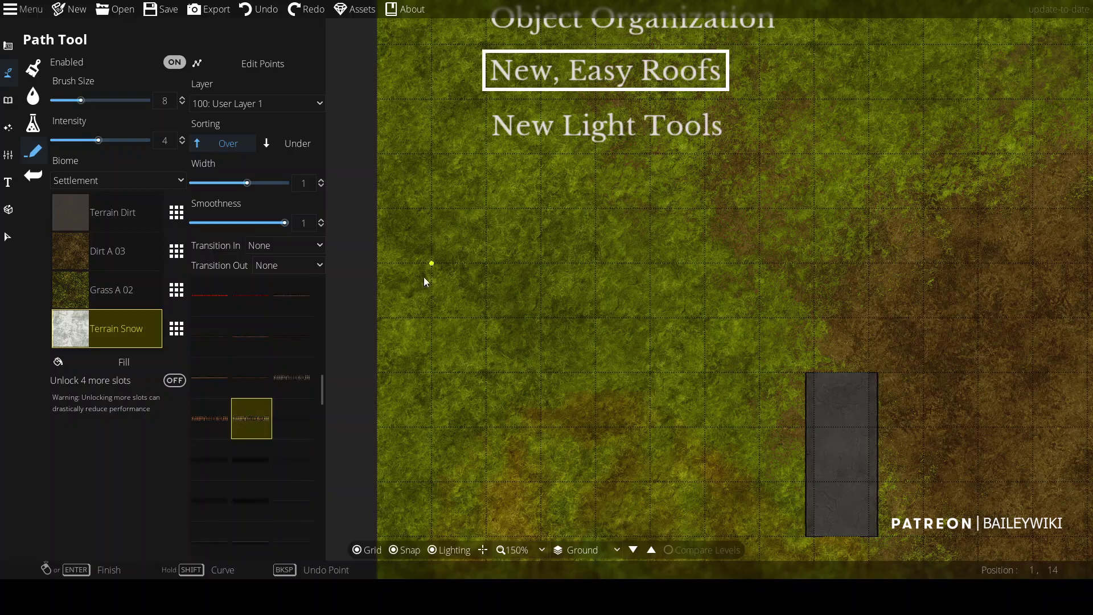
Try the selected path and the ShadowPath A 20% path on the grass, and discard both
click(811, 270)
right_click(811, 270)
click(263, 8)
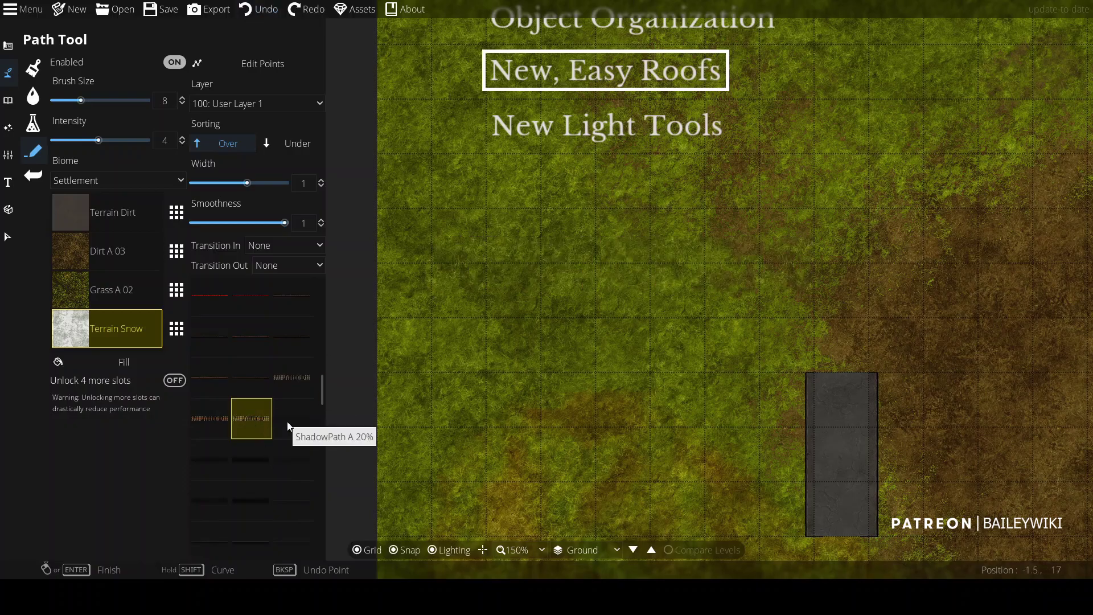
click(292, 418)
click(456, 288)
key(Escape)
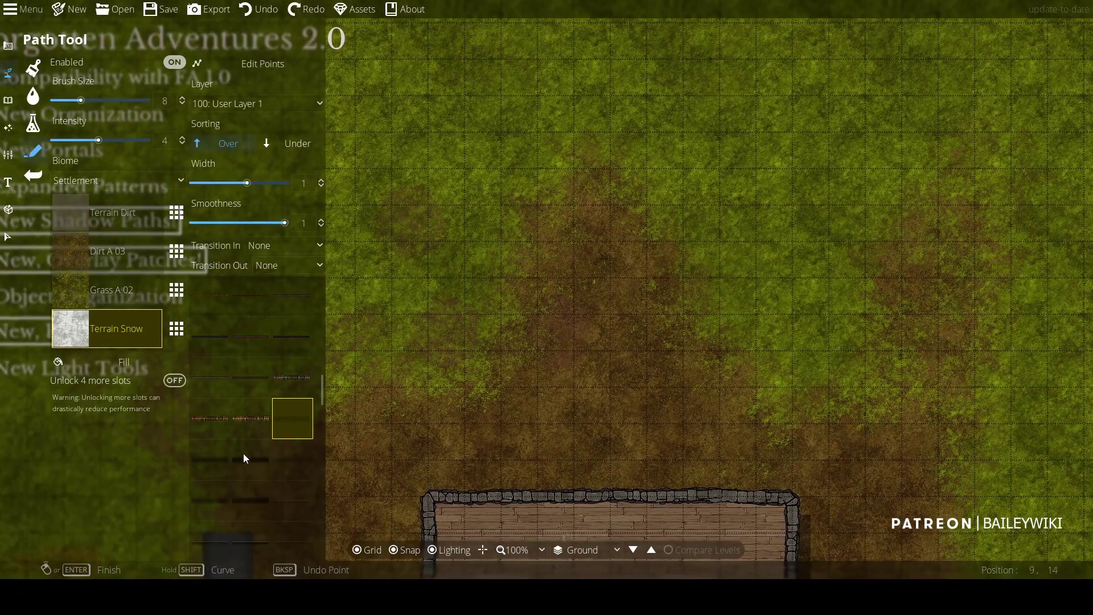
Choose the darkest ShadowPath A variant and set its Transition In to Grow and Transition Out to Shrink
click(245, 454)
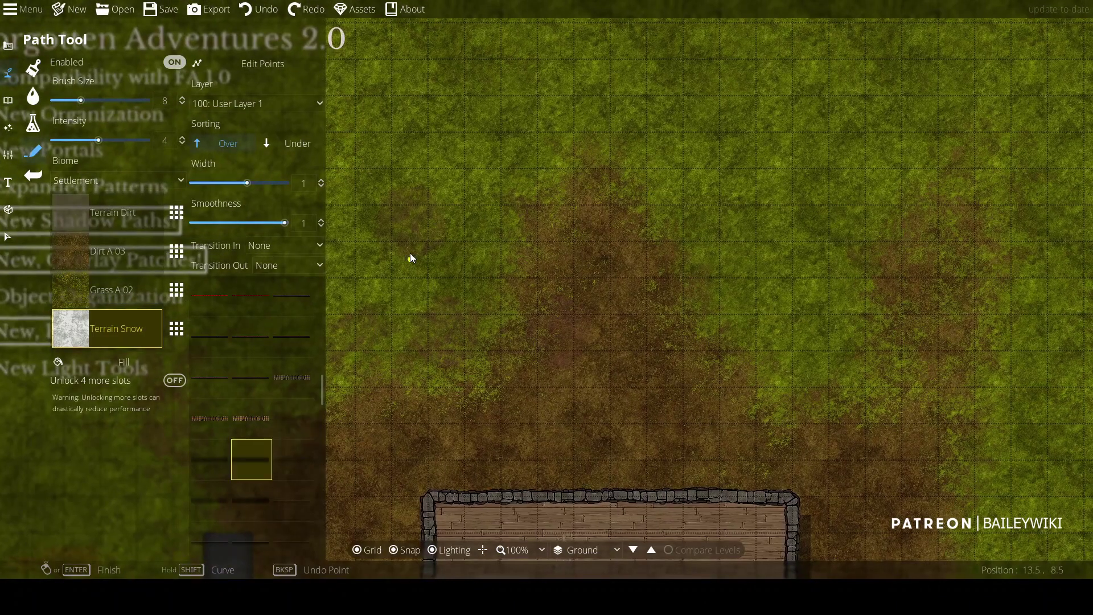
click(291, 250)
click(279, 277)
click(279, 267)
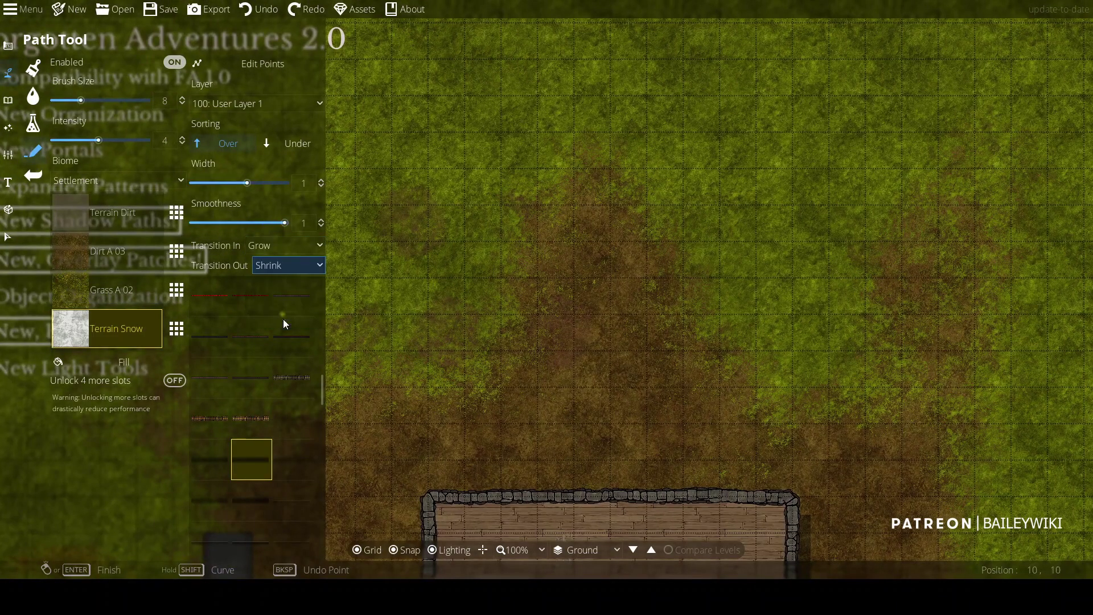
Try an S-shaped dark shadow path about 12 squares wide on the ground north of the building, and undo it
click(283, 316)
click(684, 204)
click(805, 188)
key(Return)
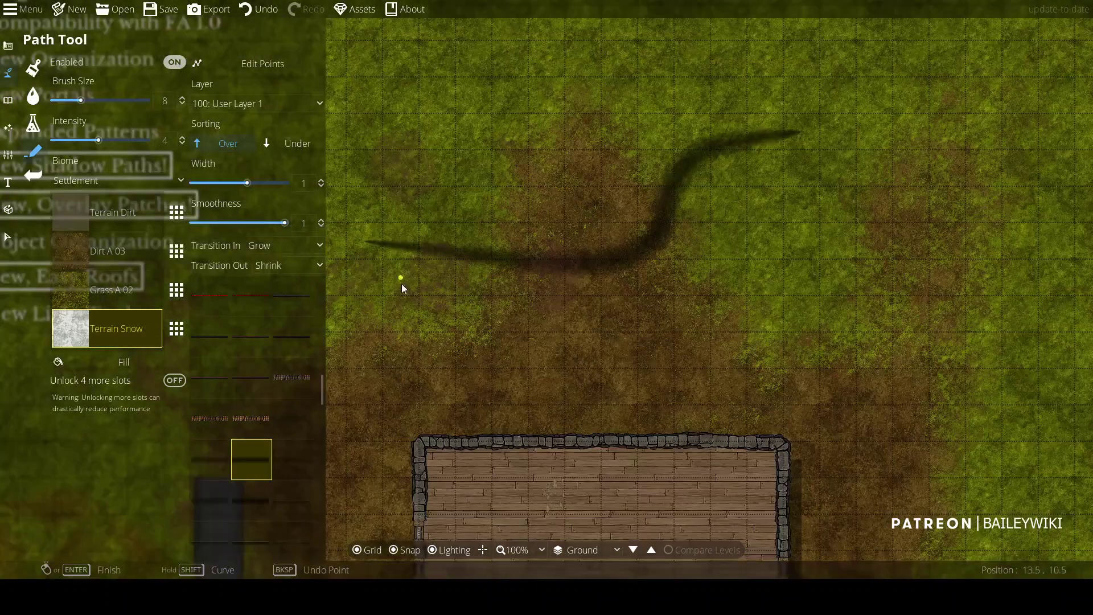
key(ctrl+z)
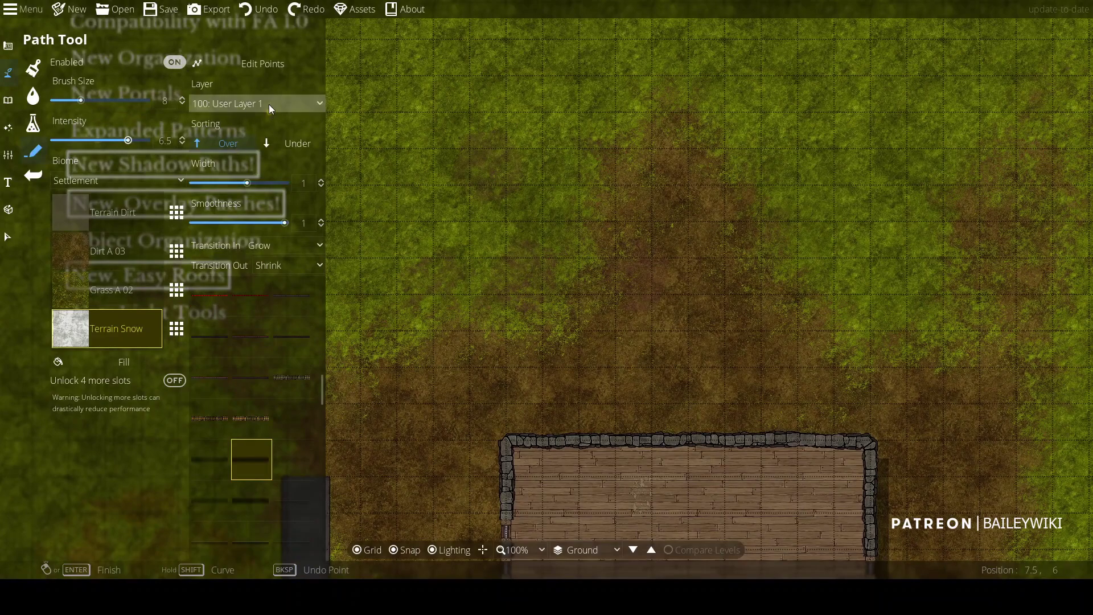
Set the path width to 2.18 and draw a wavy dark shadow path about 15 squares wide north of the building
click(8, 46)
click(8, 73)
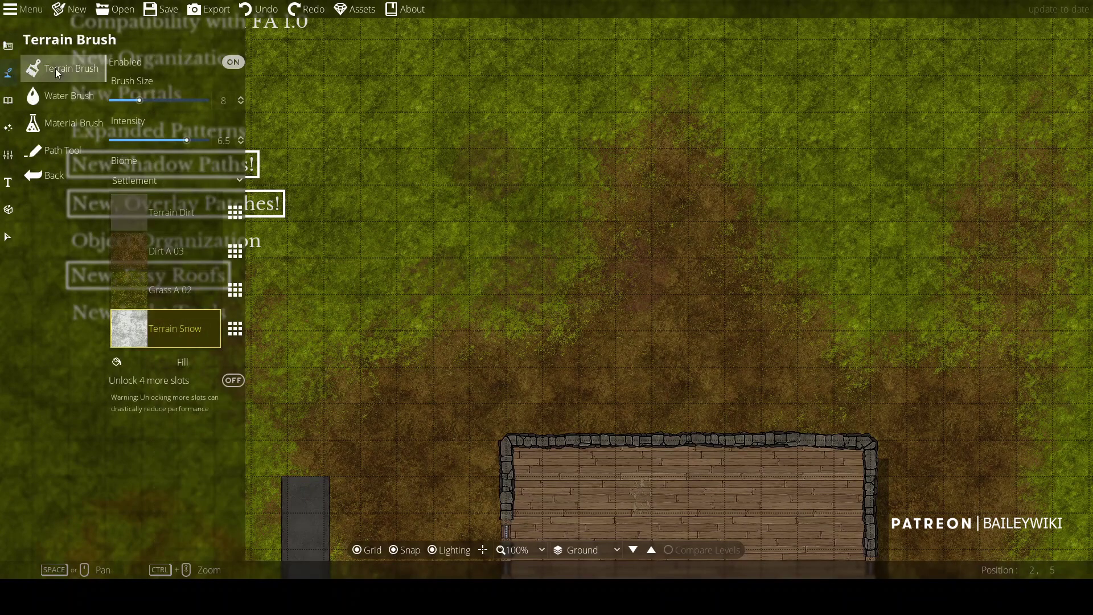
click(59, 151)
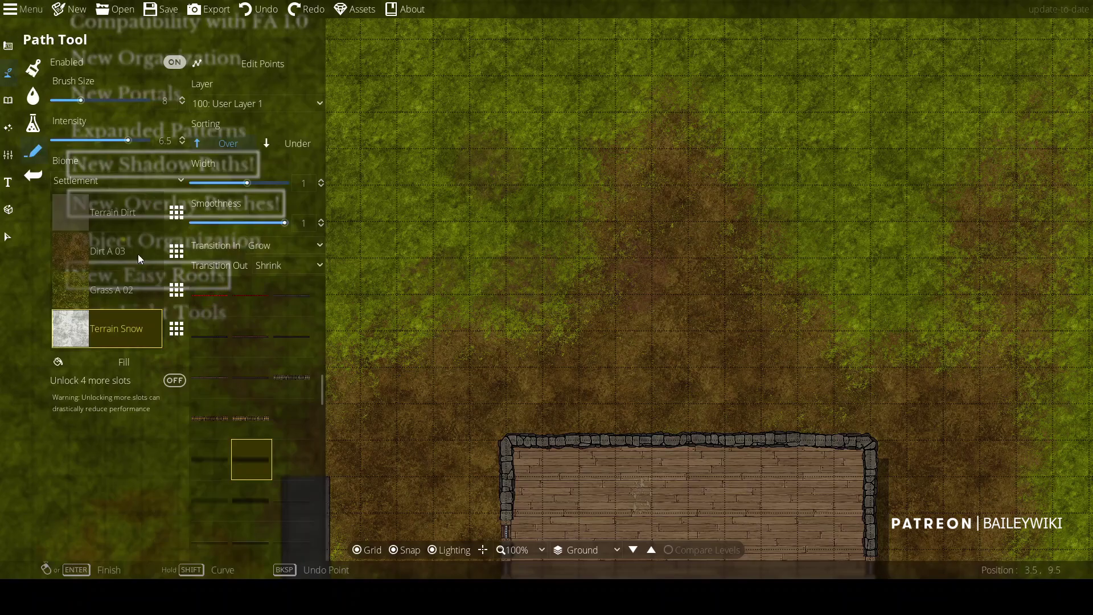
drag(255, 183, 265, 183)
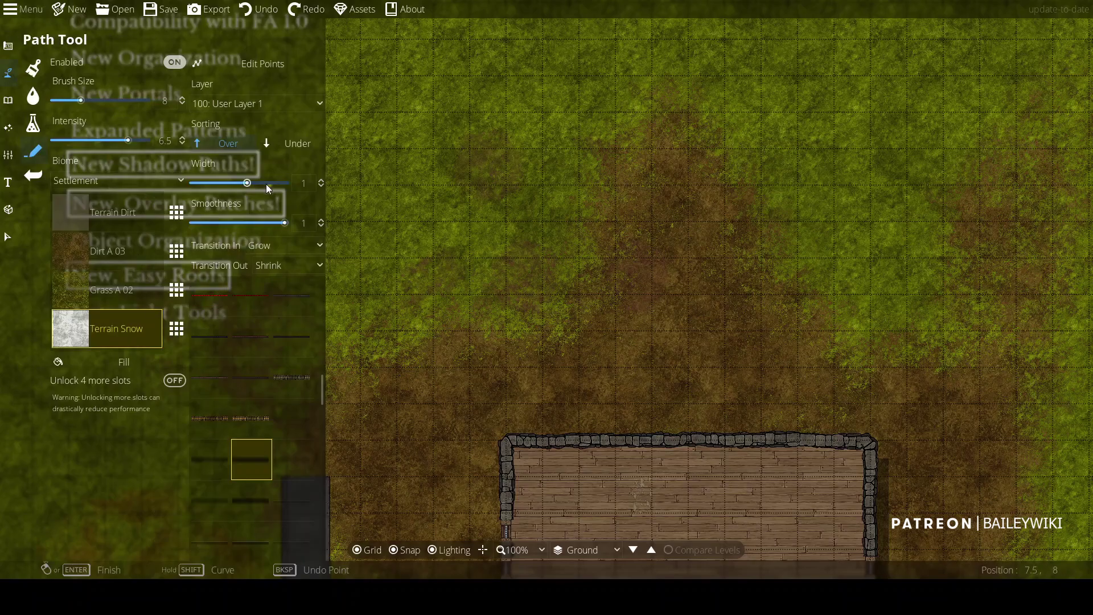
click(418, 208)
right_click(962, 185)
drag(808, 335, 672, 349)
scroll(664, 351, down, 3)
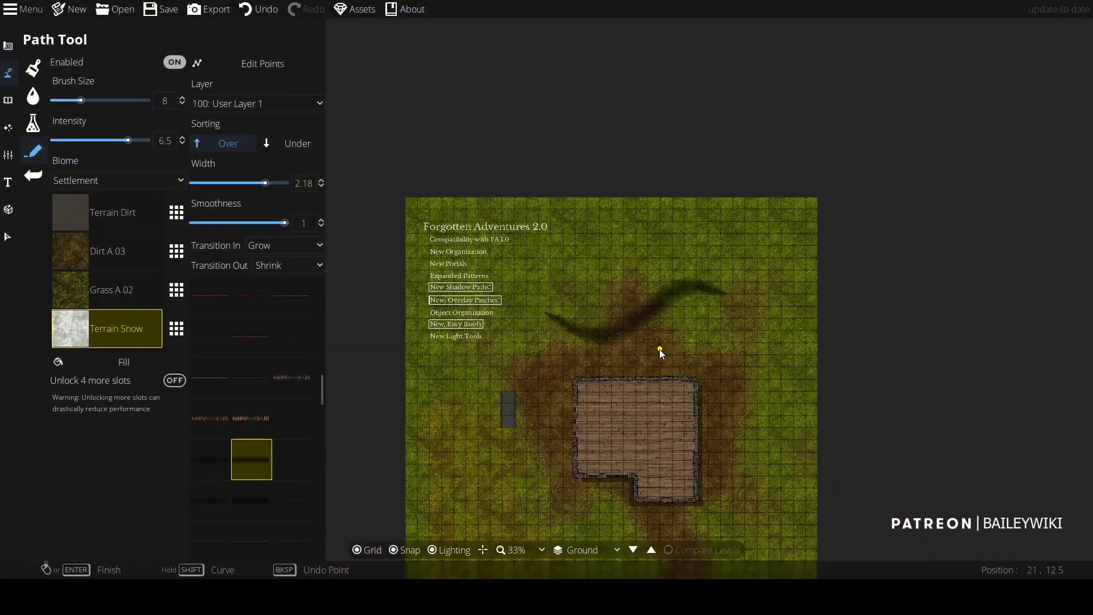
Turn off snapping and try a curved ShadowPath A 20% path just above the dark wavy shadow
scroll(664, 353, up, 3)
click(293, 419)
drag(365, 459, 449, 540)
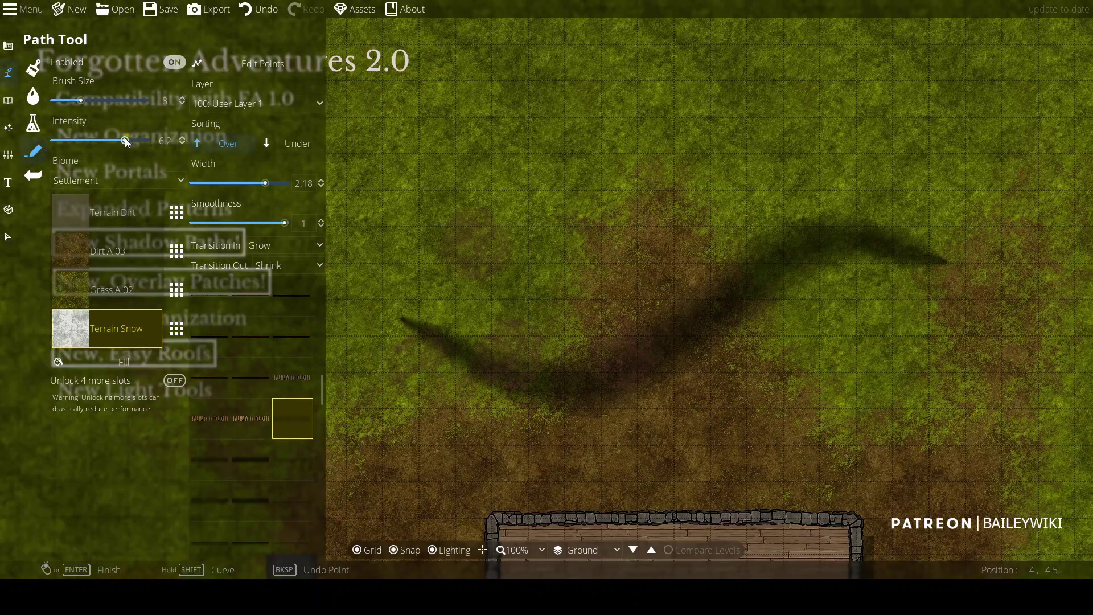
key(s)
click(414, 227)
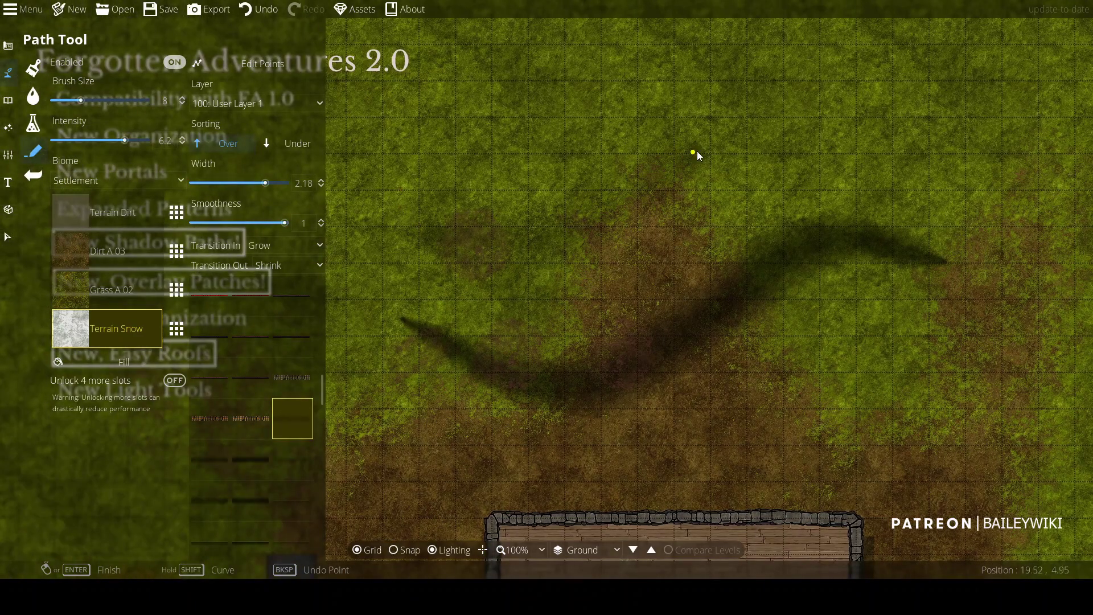
Examine the shadow paths on the whole map with the grid briefly hidden
scroll(907, 180, down, 5)
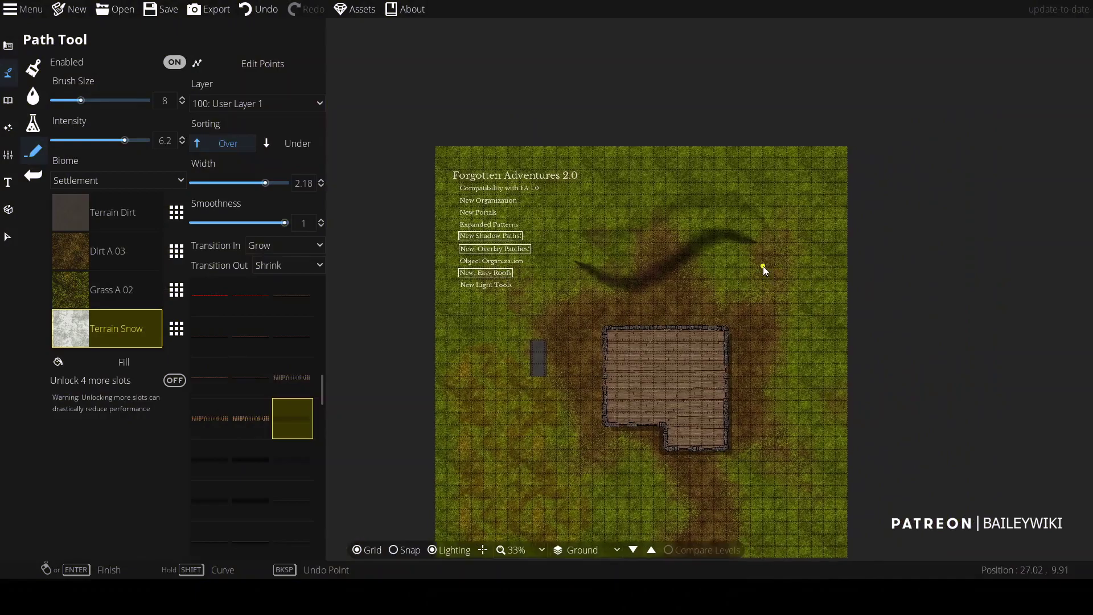
scroll(763, 265, up, 2)
click(374, 551)
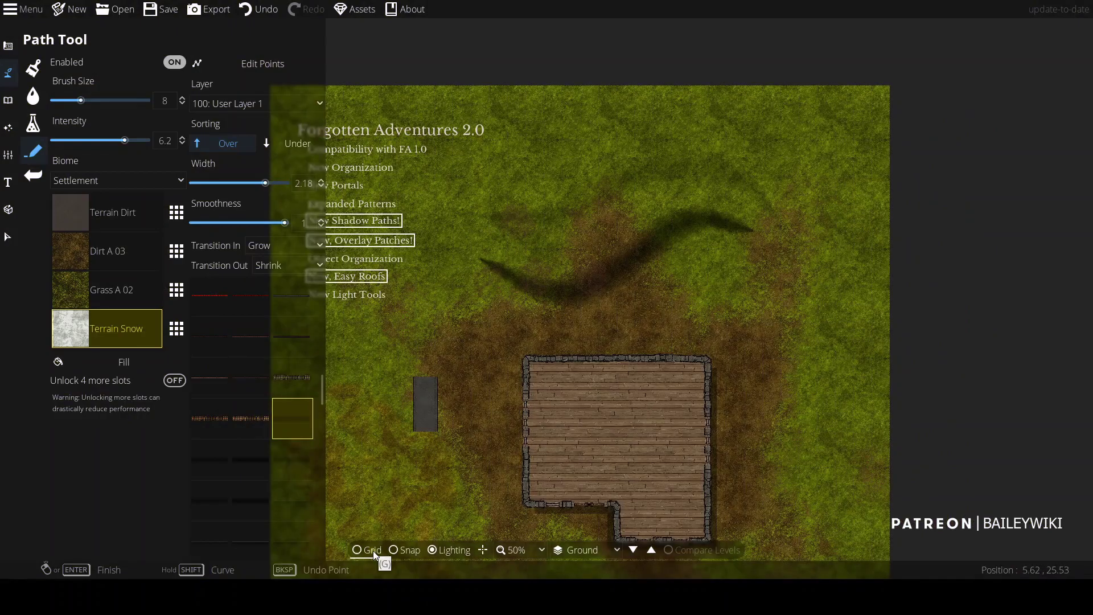
click(374, 551)
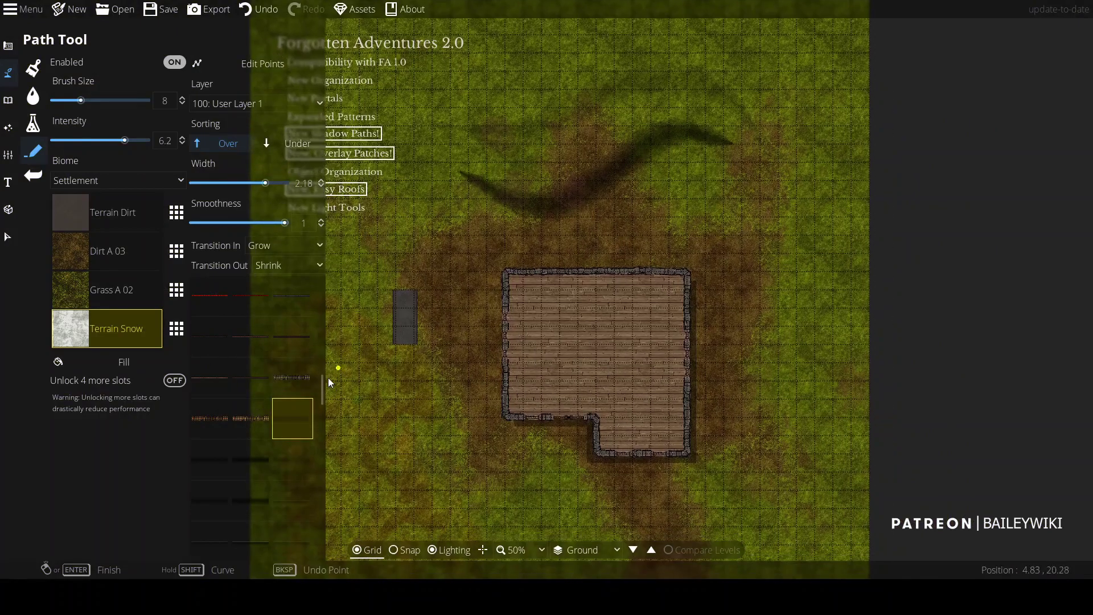
scroll(328, 378, up, 2)
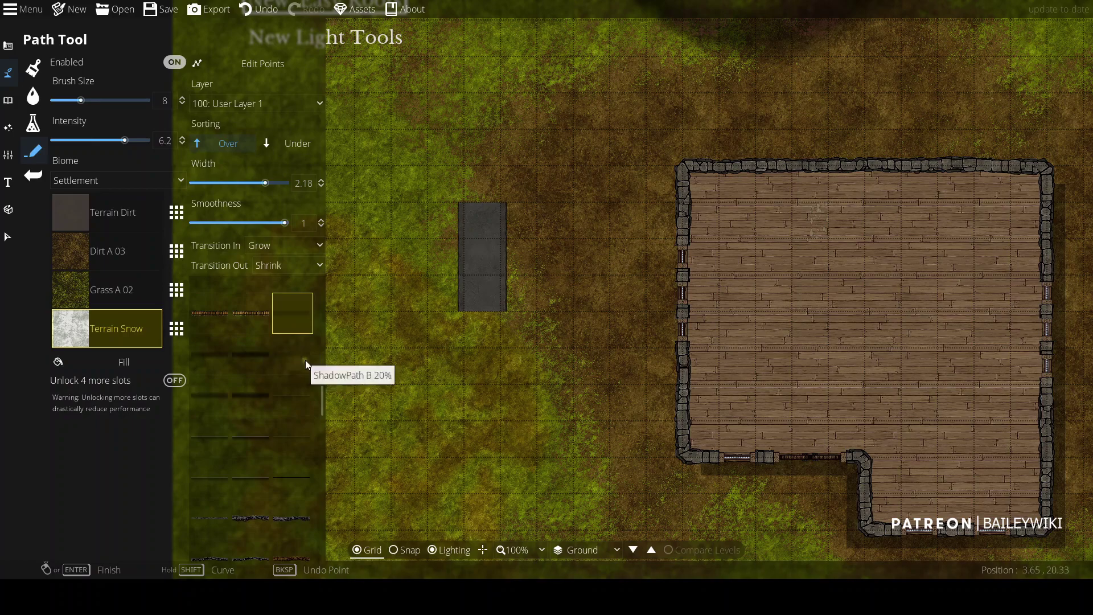
Undo the faint shadow path and choose the ShadowPath Half A variant one step darker than 20%
click(254, 394)
key(ctrl+z)
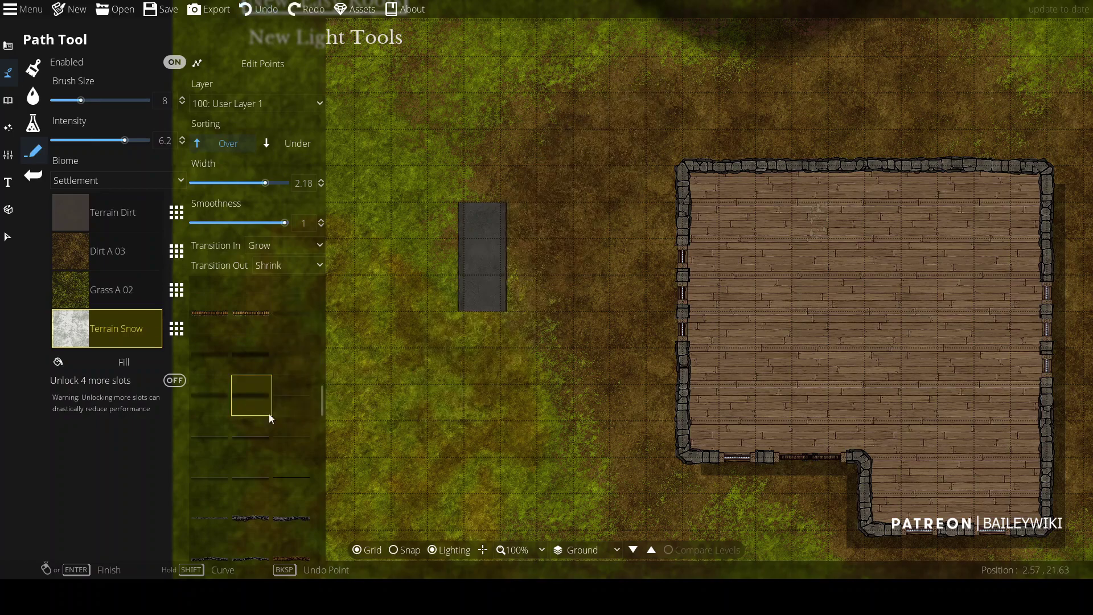
scroll(274, 393, down, 2)
click(298, 325)
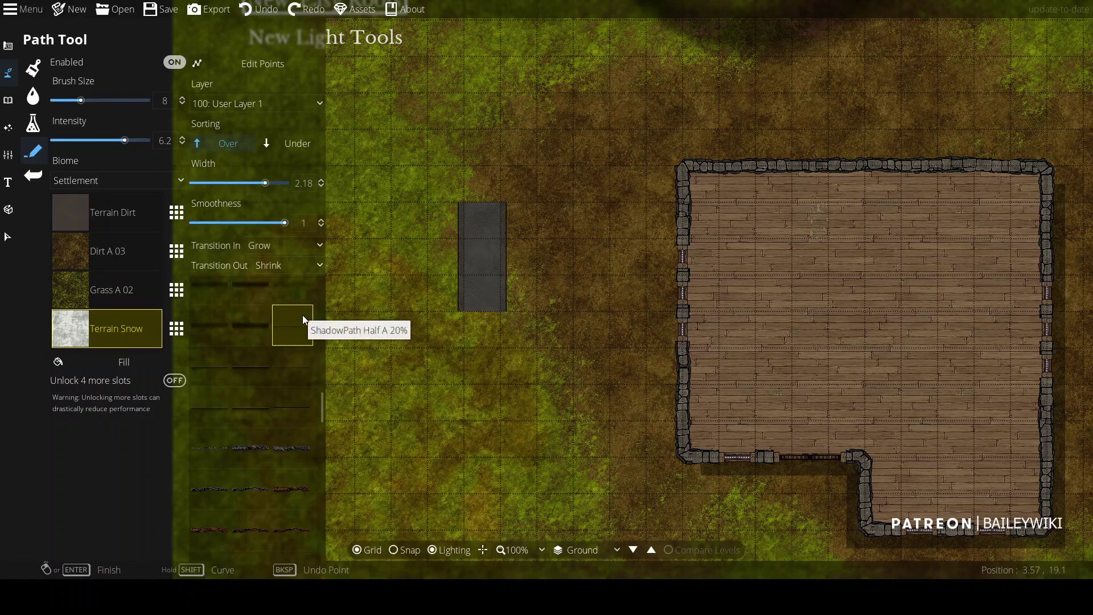
drag(464, 346, 377, 196)
click(211, 366)
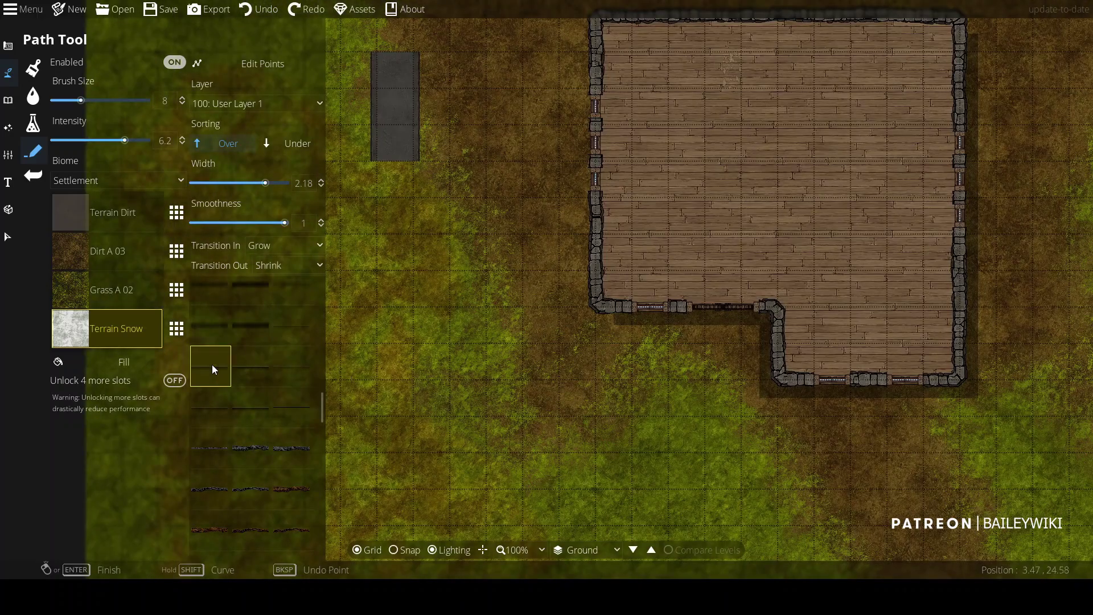
key(d)
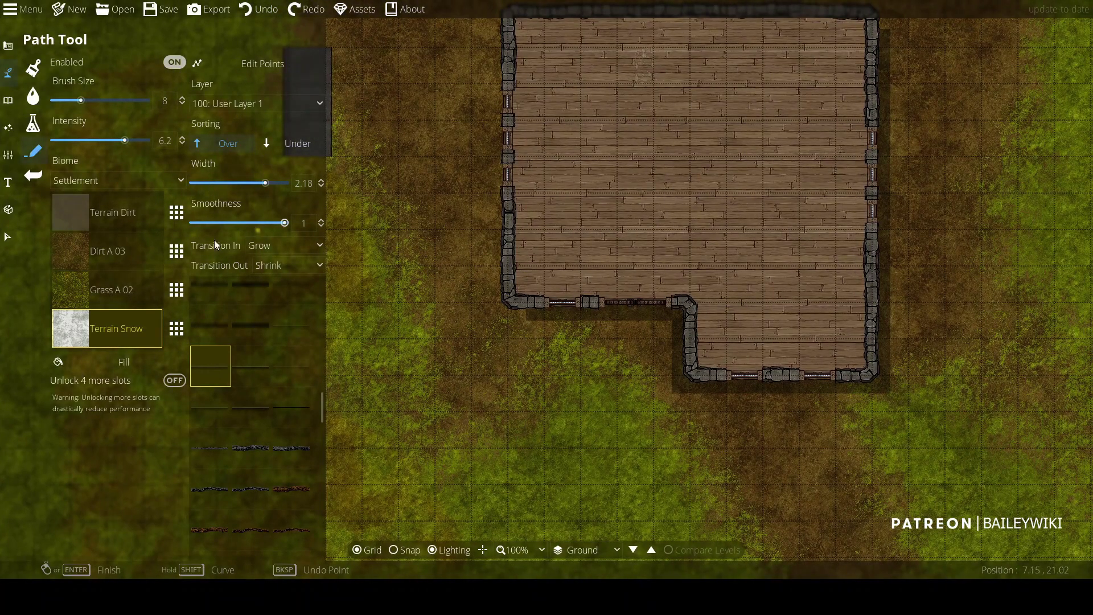
Set both Transition In and Transition Out of the path to None
click(263, 245)
click(267, 266)
click(266, 265)
click(279, 282)
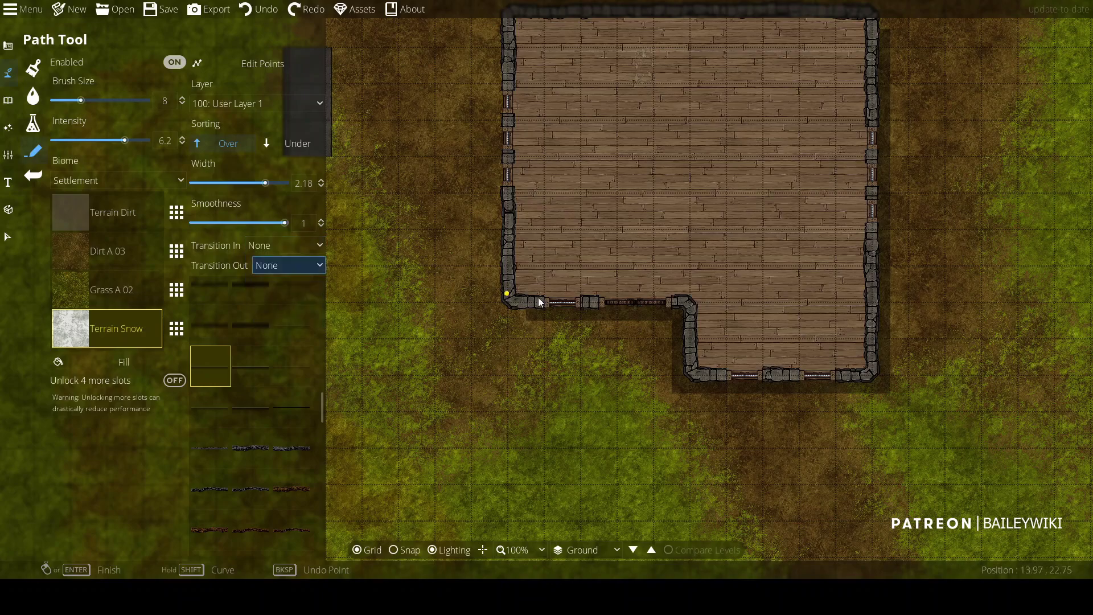
Draw the half shadow path along the inside of the building's outer walls, from the west wall clockwise to the notch
click(506, 301)
drag(512, 22, 512, 99)
click(511, 98)
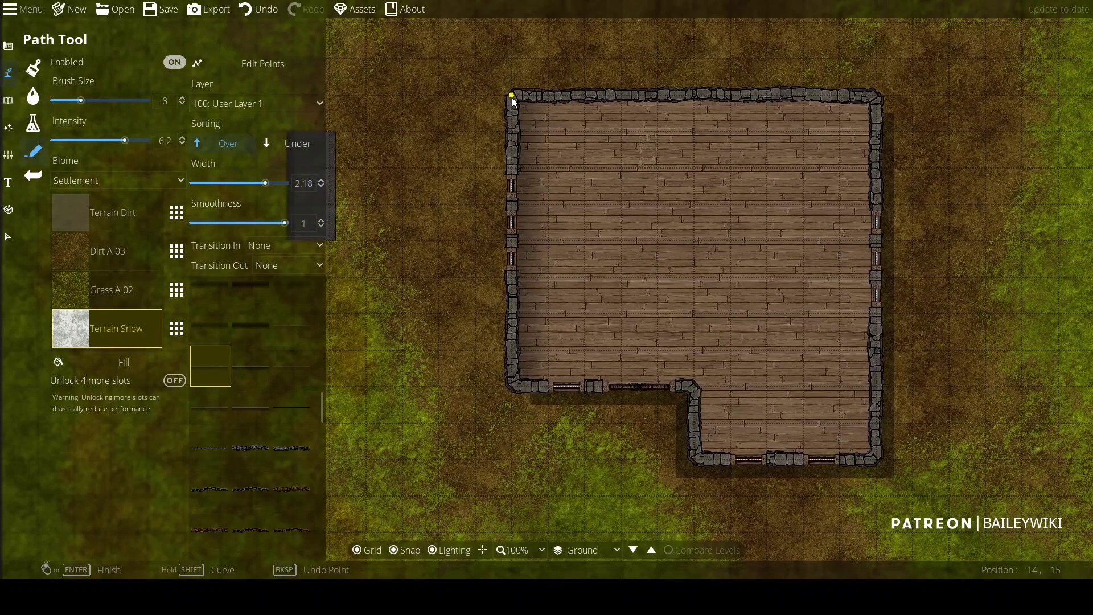
click(870, 97)
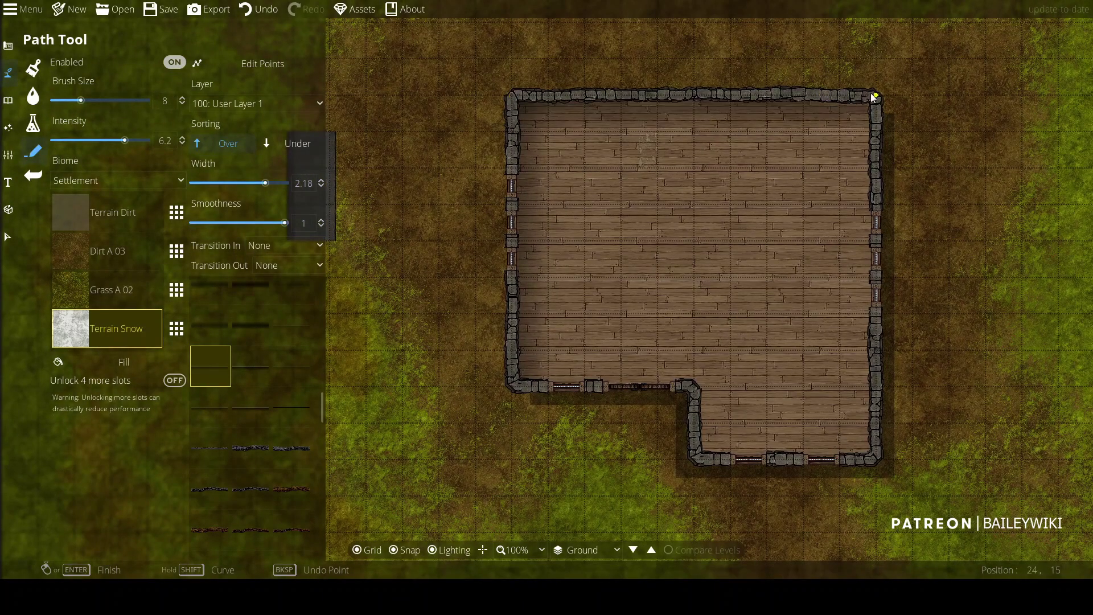
click(877, 459)
click(695, 460)
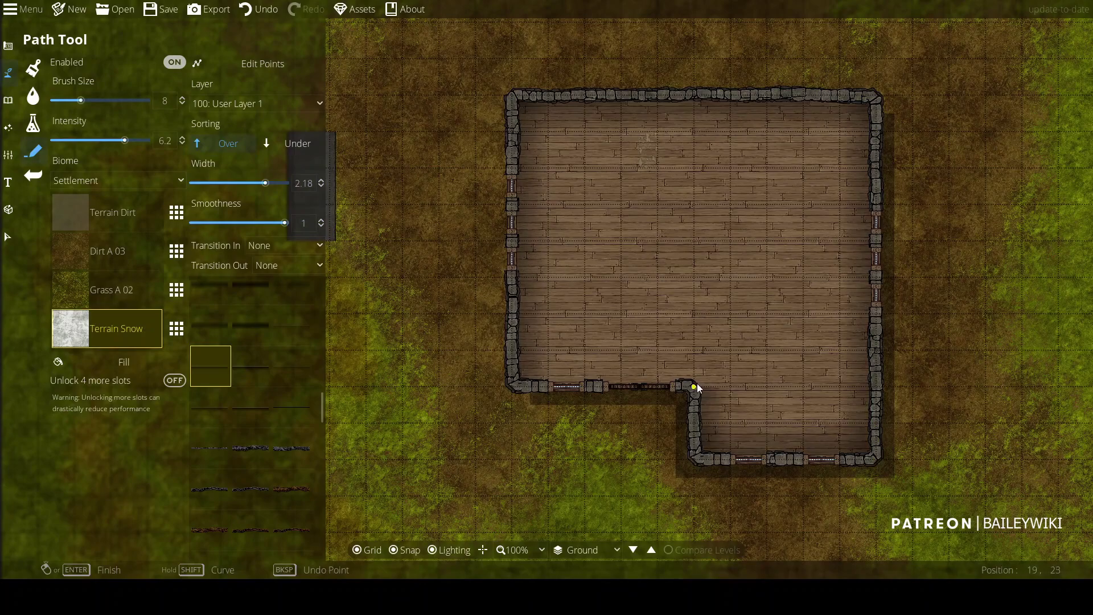
Undo the last wall shadow and redraw it at the building's notch with Transition Out set to Fade
key(ctrl+z)
click(288, 265)
click(279, 296)
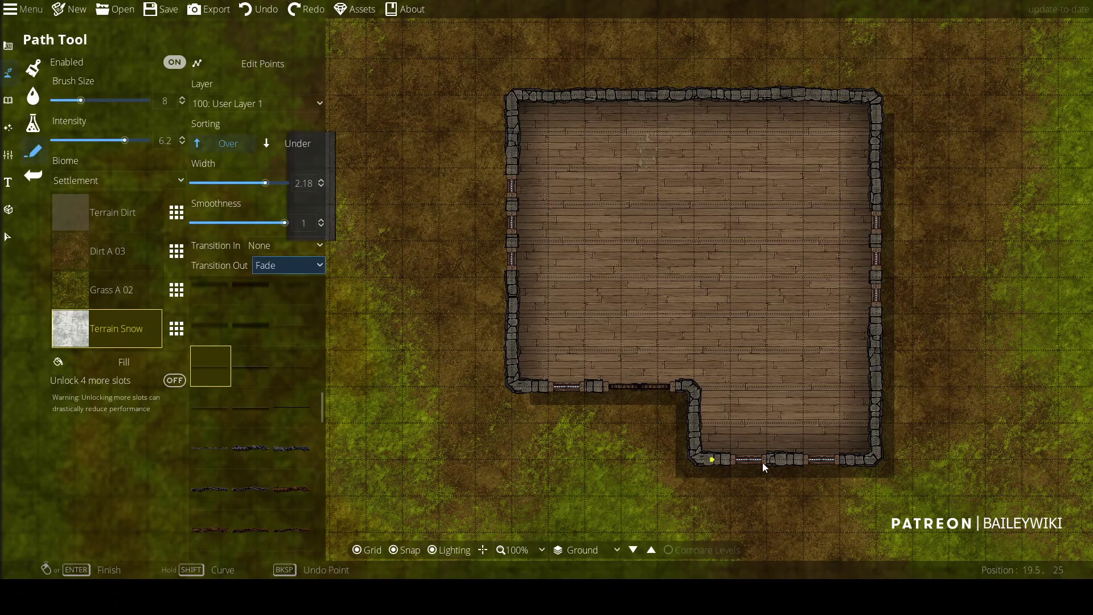
right_click(690, 398)
Set the path's Transition In to Fade and Transition Out to None
click(274, 245)
click(286, 274)
click(286, 278)
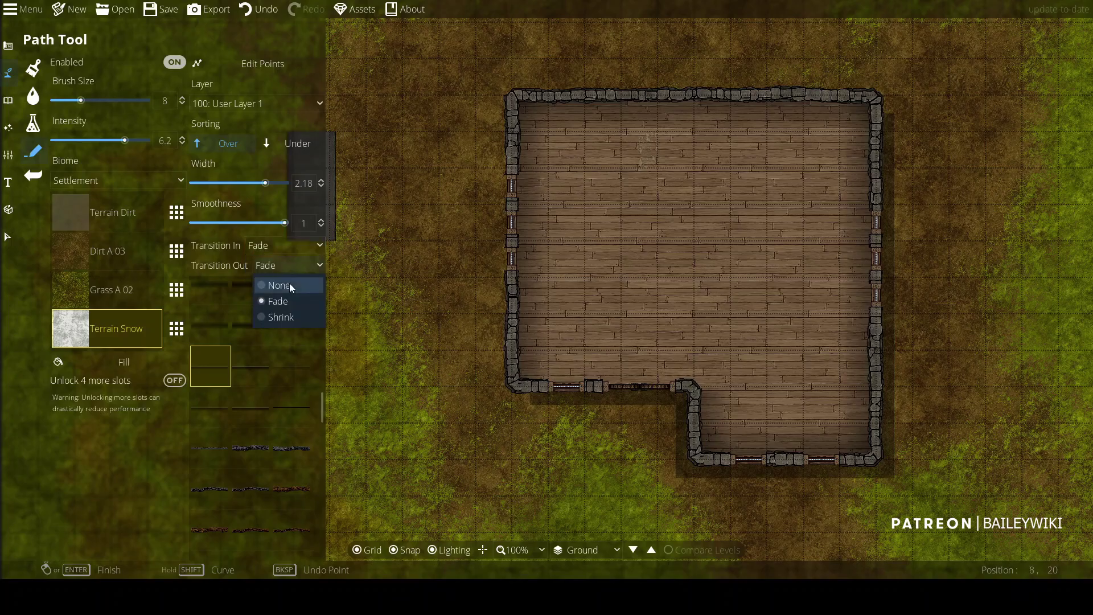
click(290, 283)
Try a straight half shadow path across the wooden floor to the east wall, and undo it
scroll(634, 248, up, 3)
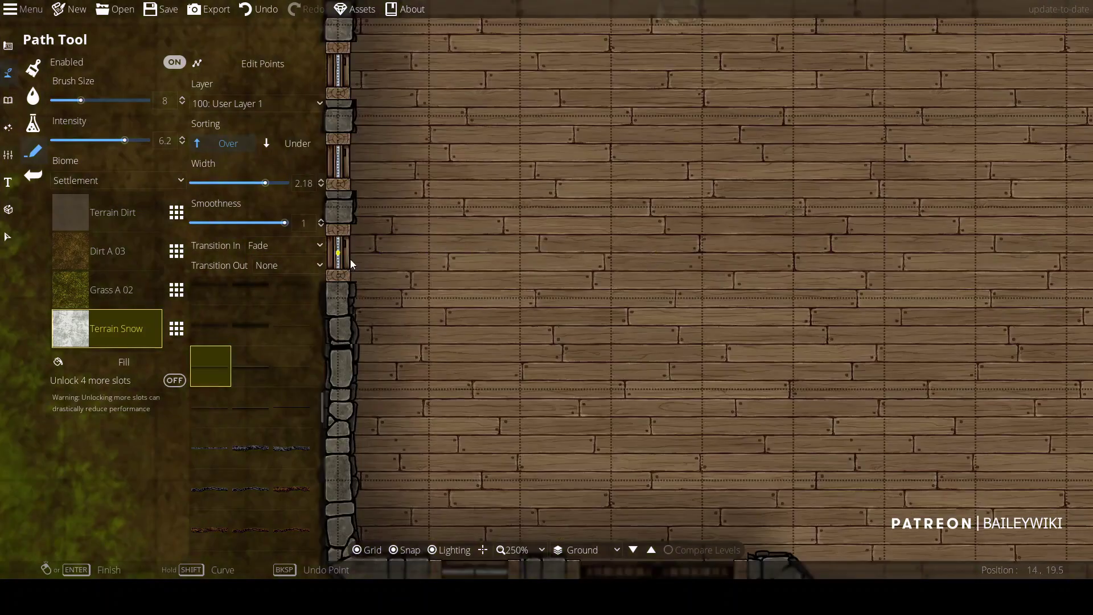
drag(943, 264, 755, 232)
click(1060, 230)
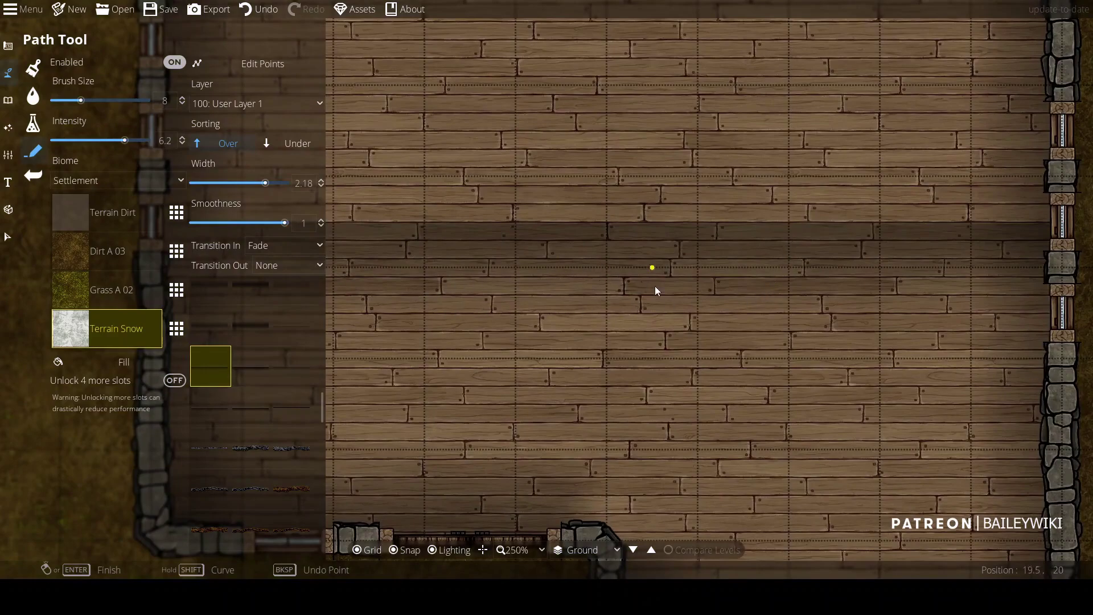
drag(413, 341, 529, 337)
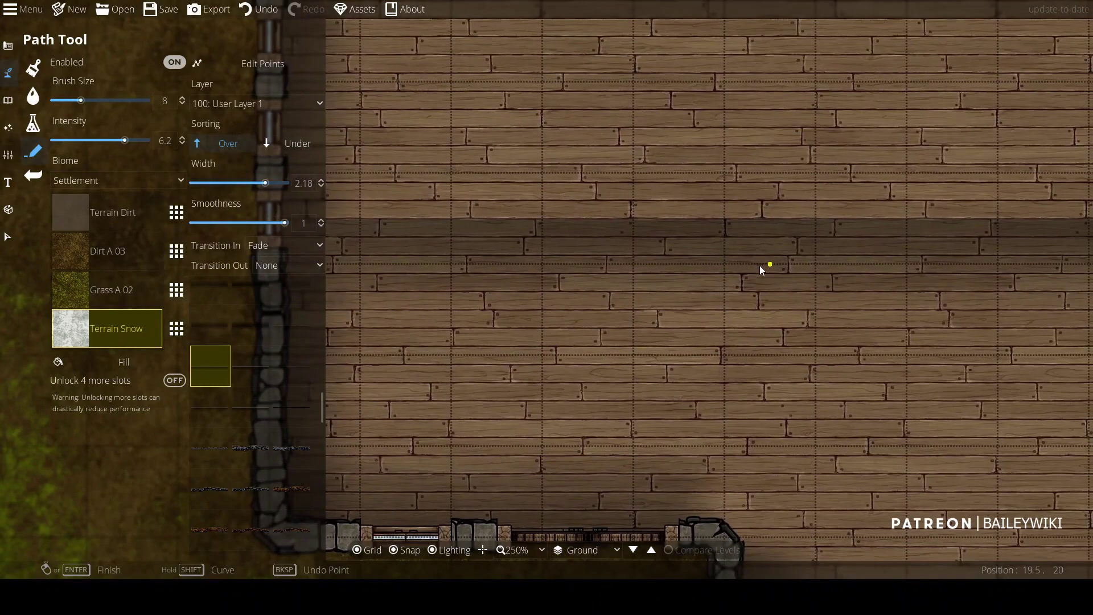
key(ctrl+z)
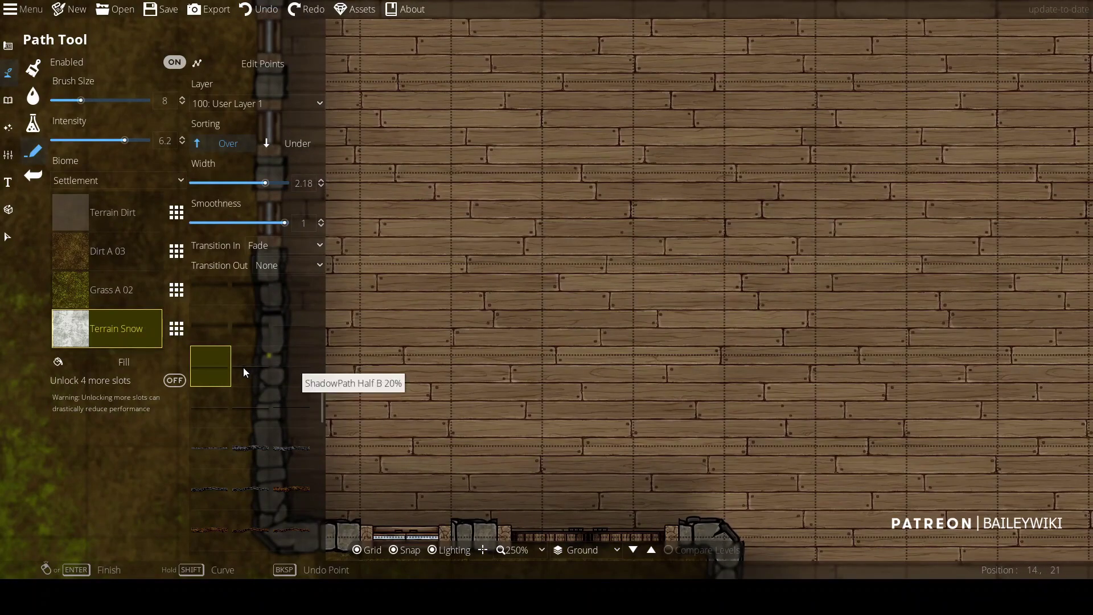
Draw the medium half shadow path as a horizontal strip about 5.5 squares long on the wooden floor
click(449, 184)
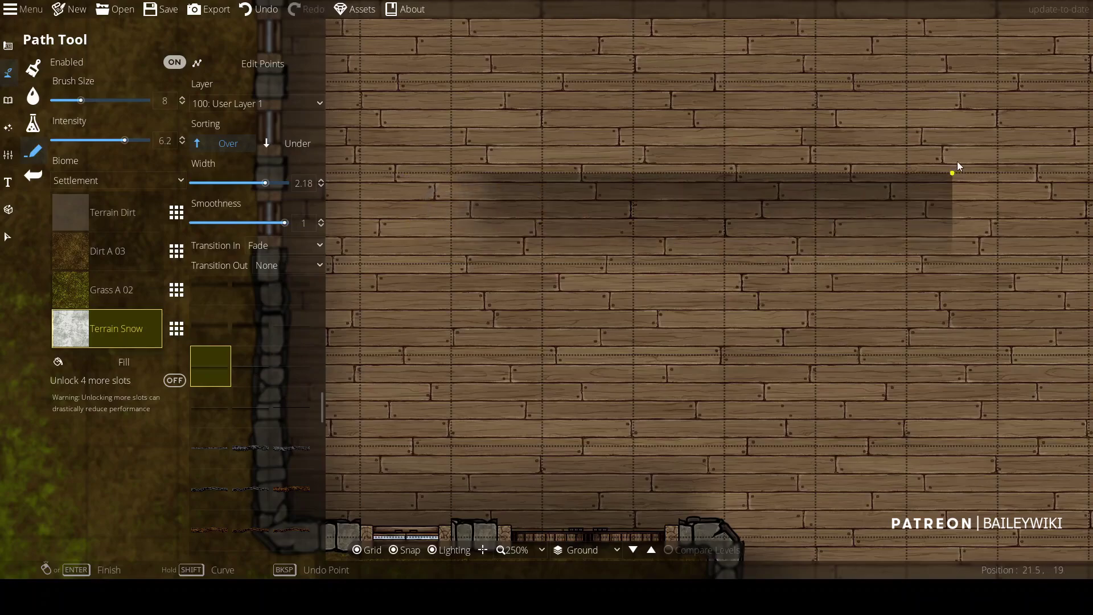
click(956, 164)
right_click(956, 163)
Draw the darkest ShadowPath Half A variant as a parallel strip about 5.5 squares long, one square below the medium one
click(252, 370)
click(453, 293)
click(937, 254)
right_click(937, 254)
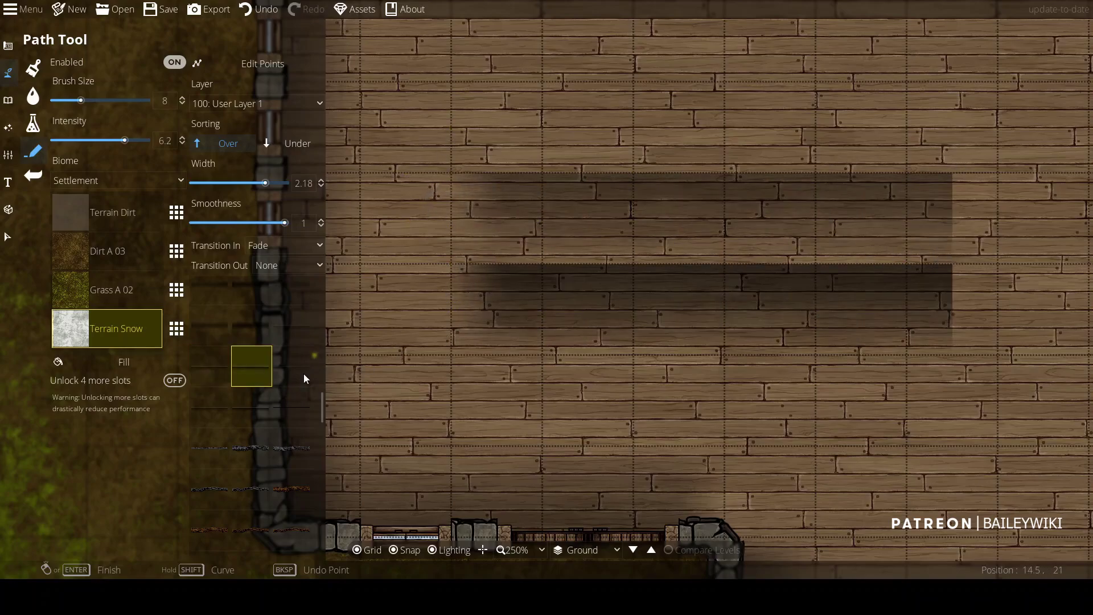
Draw ShadowPath Half A 20% as a parallel strip about 5.5 squares long, one square above the medium one
click(292, 331)
click(467, 88)
click(940, 100)
right_click(940, 101)
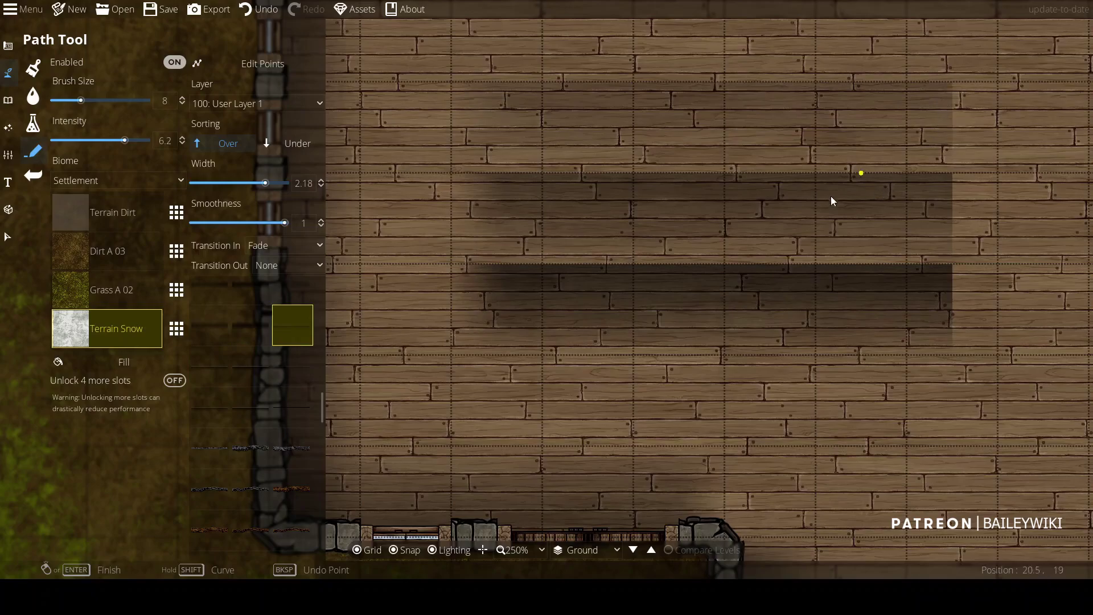
Draw another medium ShadowPath Half A strip about 5.5 squares long, one square below the darkest strip
drag(832, 200, 774, 205)
click(211, 372)
click(408, 384)
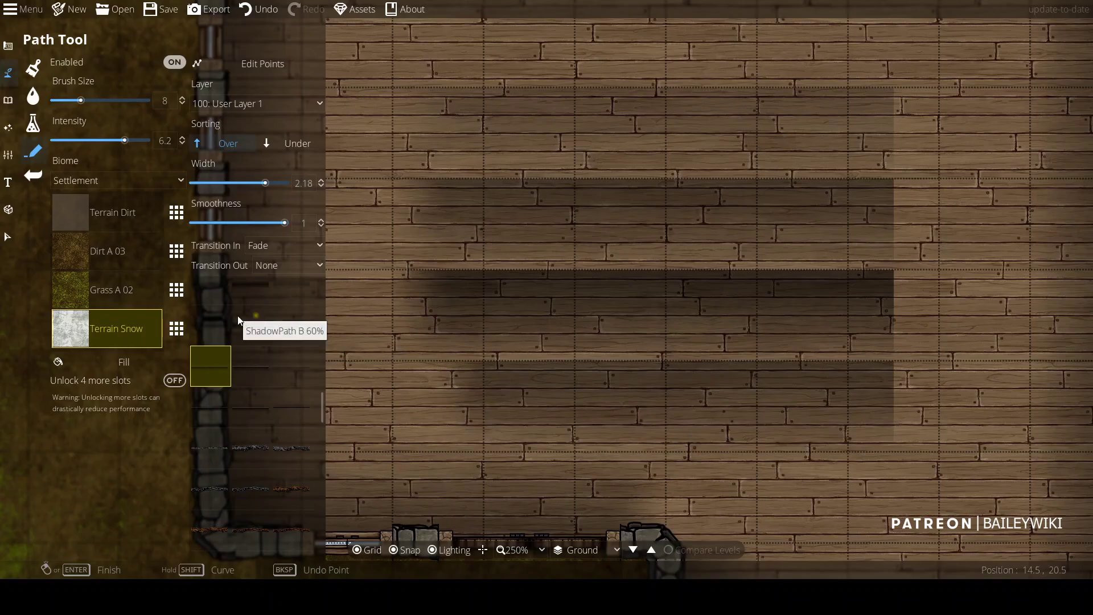
Draw another half shadow path variant as a horizontal strip about 5 squares long, one square below the lowest existing strip
click(248, 409)
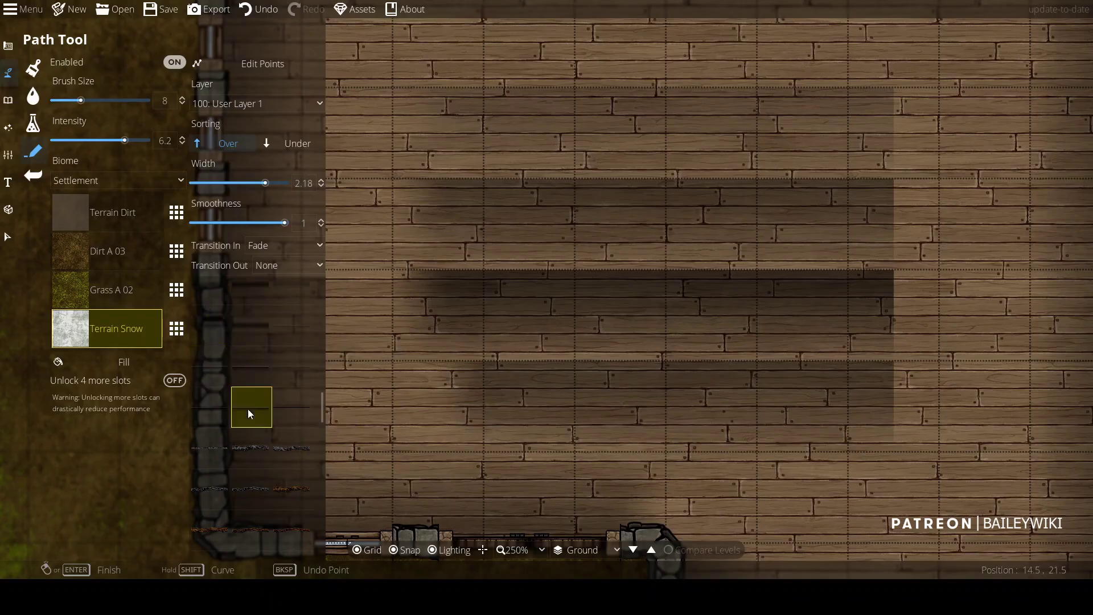
drag(411, 436, 455, 258)
click(450, 263)
click(918, 271)
right_click(917, 271)
scroll(921, 232, down, 3)
drag(915, 231, 751, 330)
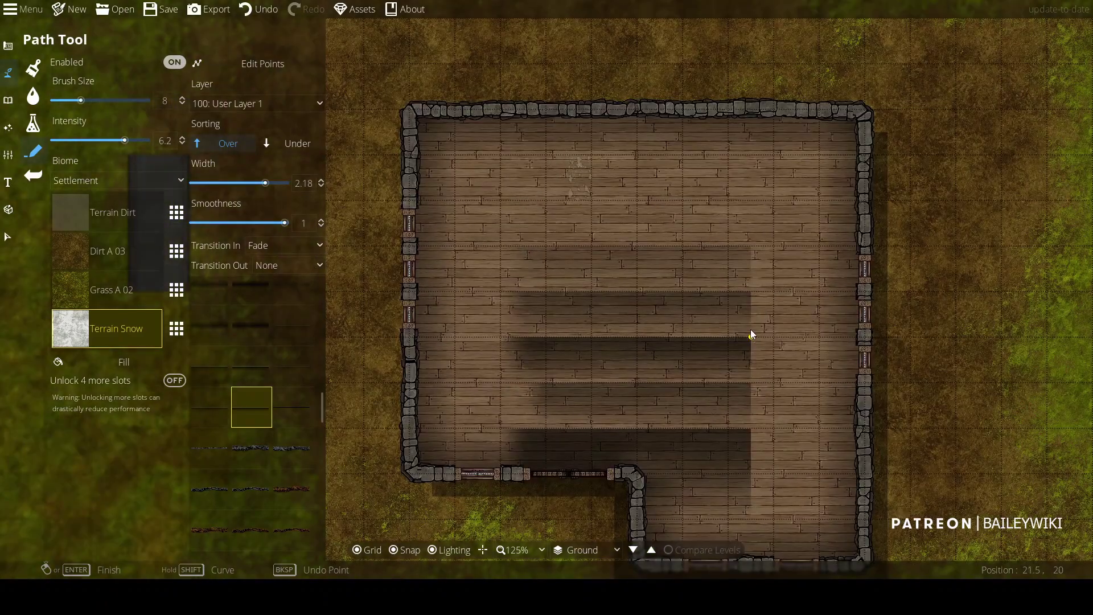
Undo the last four half shadow strips drawn on the wooden floor
key(ctrl+z)
key(ctrl+z)
key(ctrl+z)
key(ctrl+z)
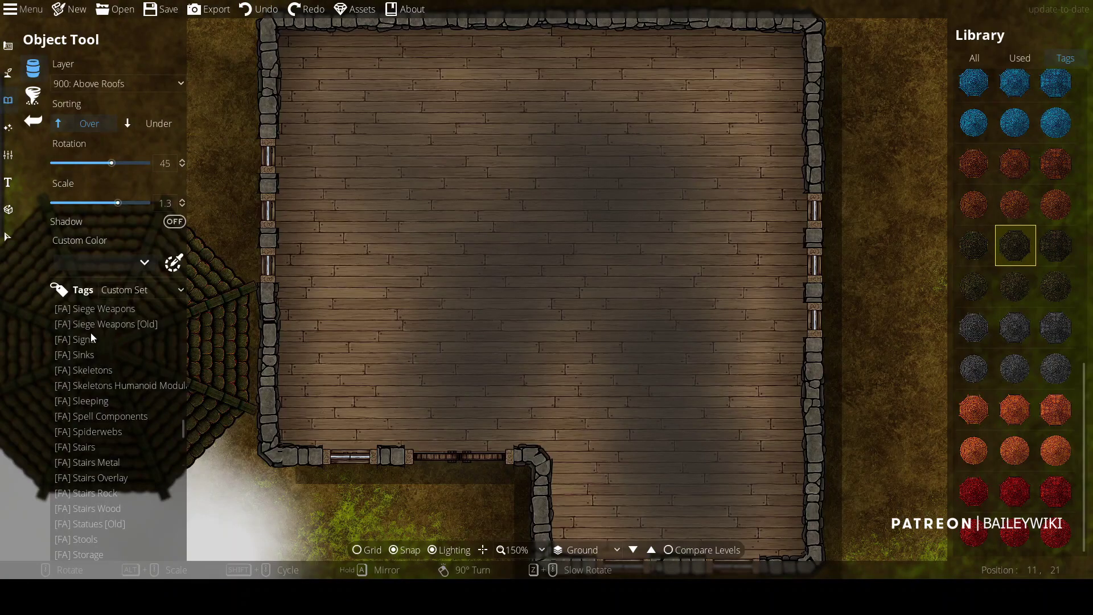
Show the [FA] Shadow Circles assets in the object library
scroll(94, 336, up, 3)
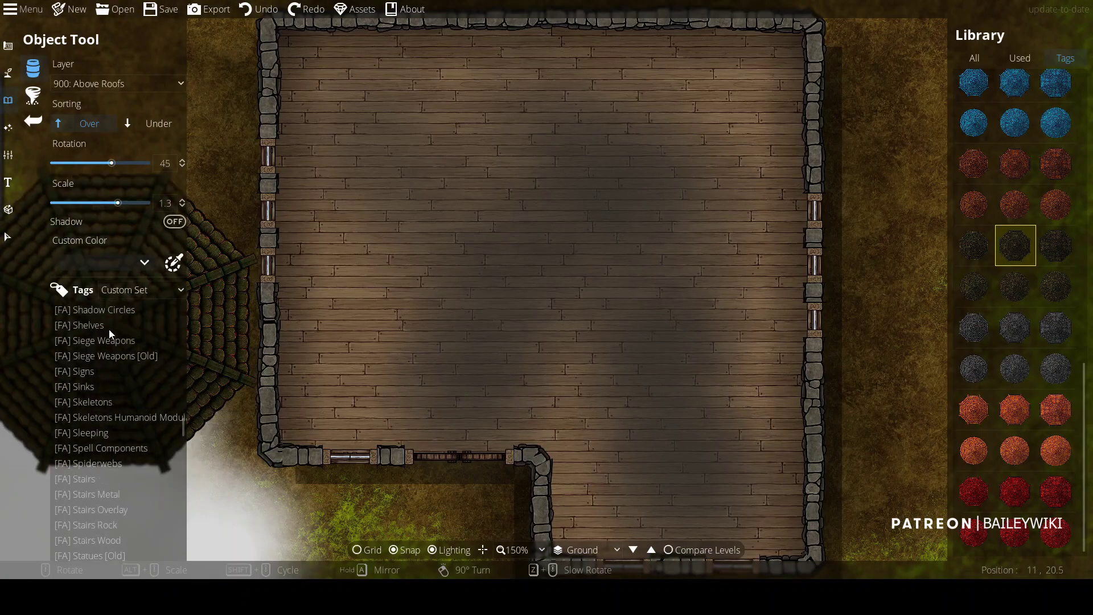
click(125, 341)
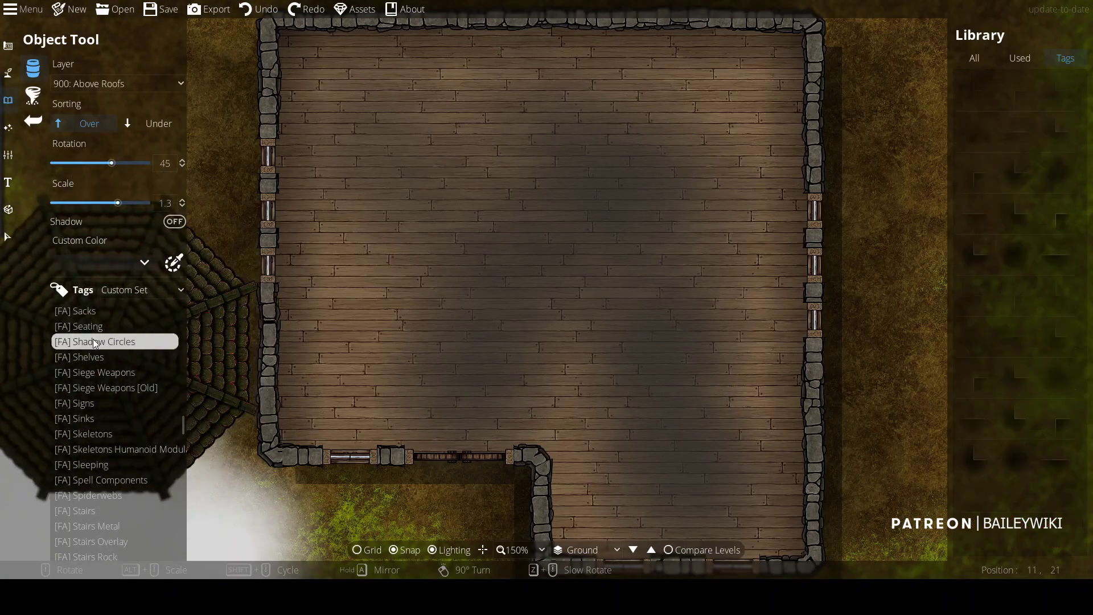
click(8, 236)
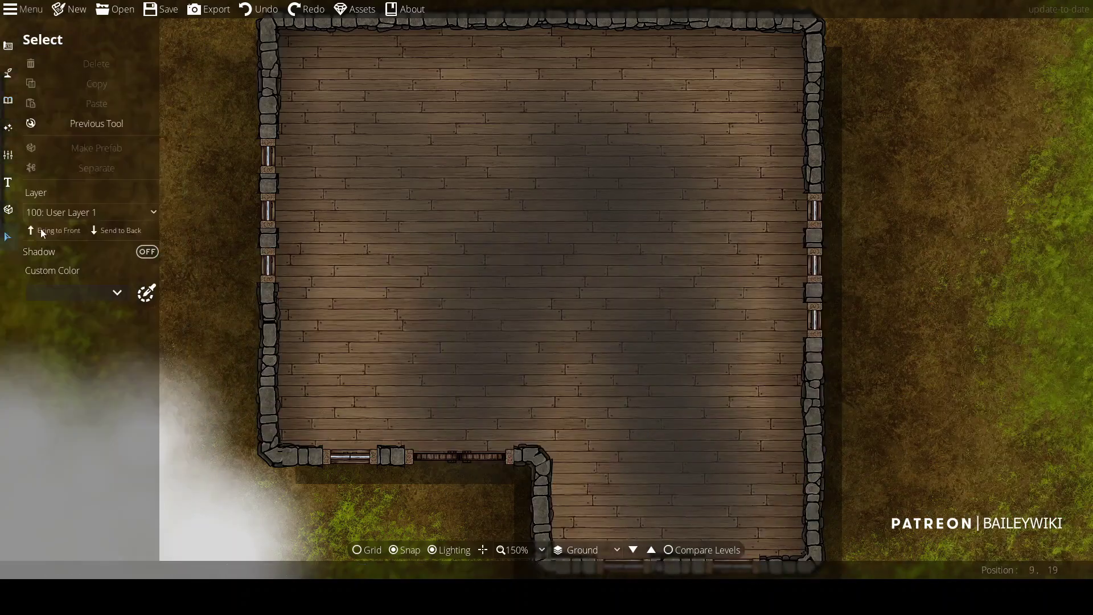
click(8, 100)
click(80, 74)
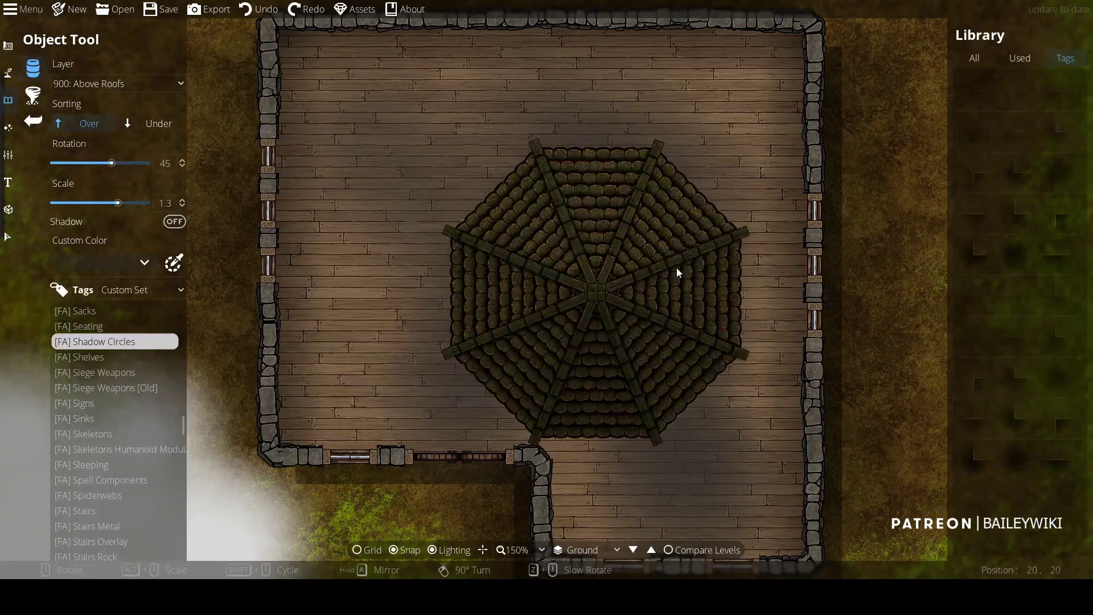
Place a round shadow circle freely on the wooden floor near the room's northwest area, at rotation 45 and scale 1.3
drag(784, 277, 308, 334)
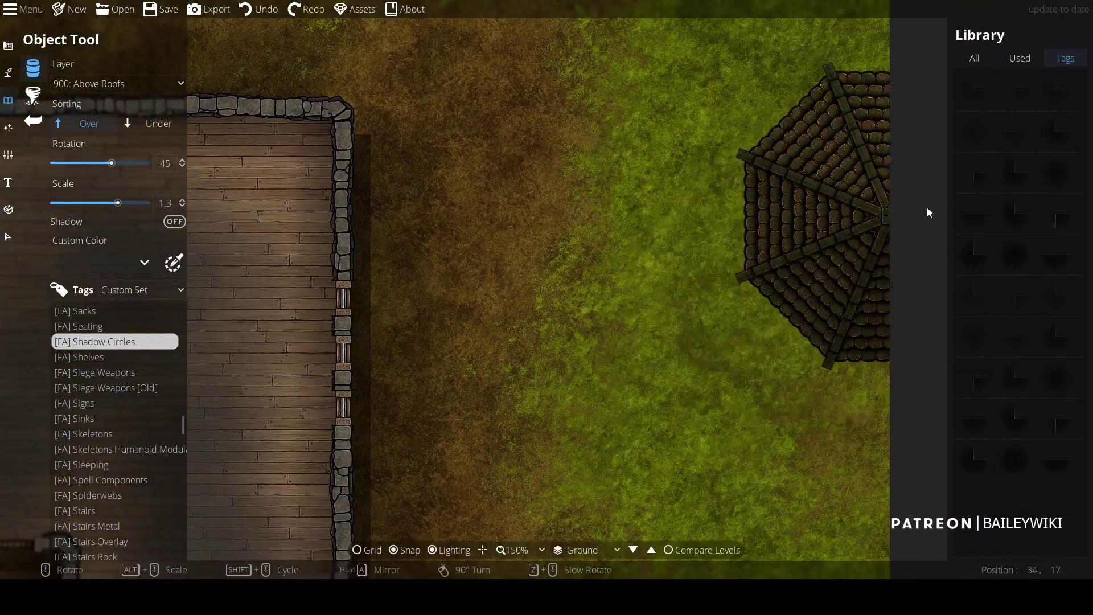
click(1057, 172)
scroll(333, 265, up, 5)
click(391, 139)
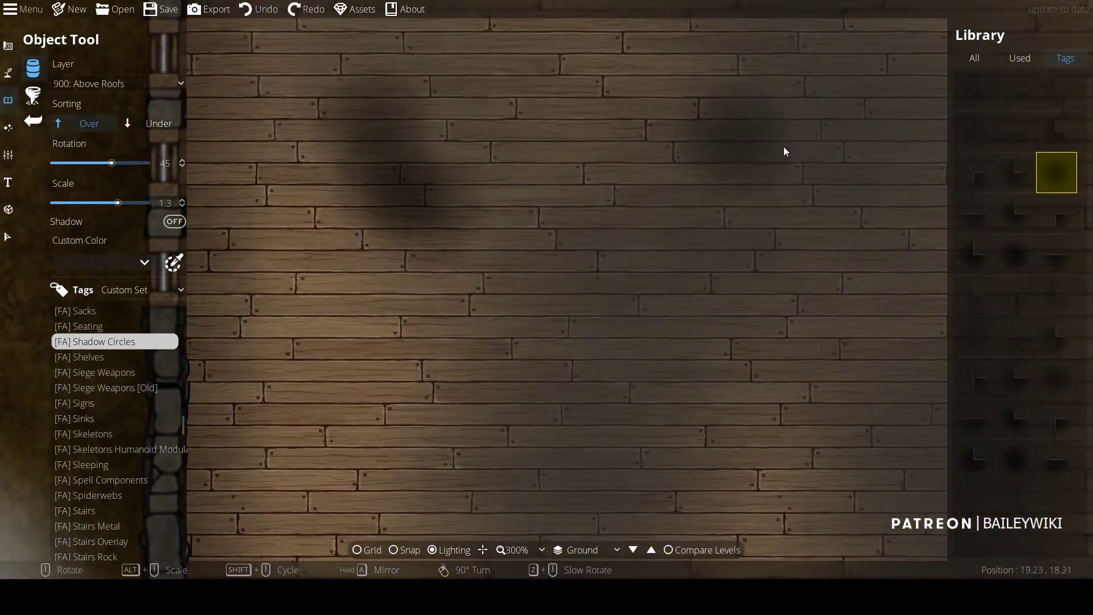
Search all library objects for "desk" and pick the two-part wooden desk
click(974, 58)
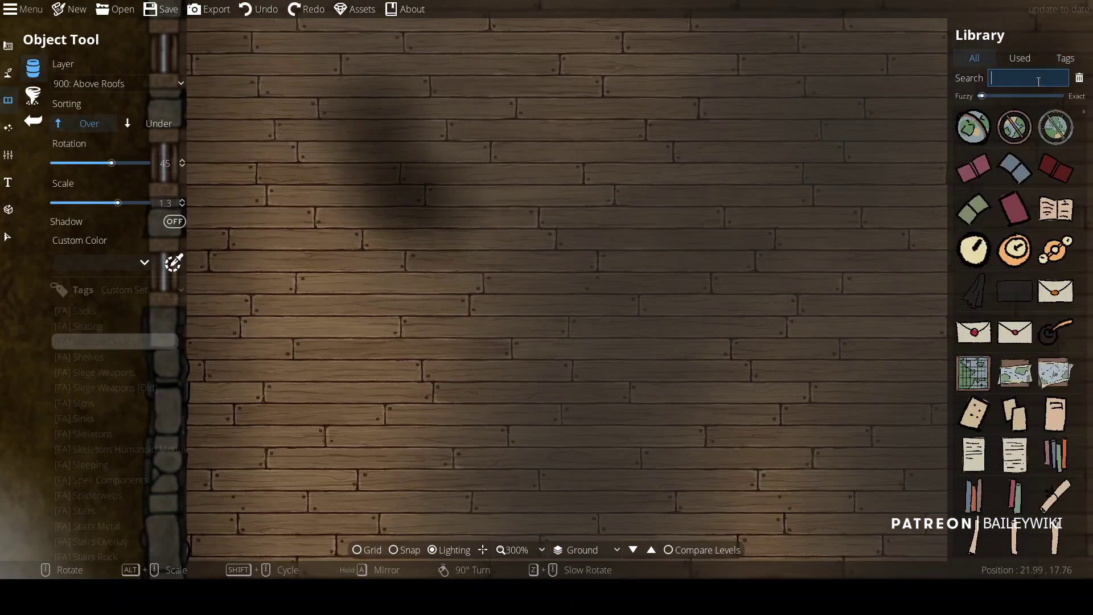
text(desk)
click(1013, 336)
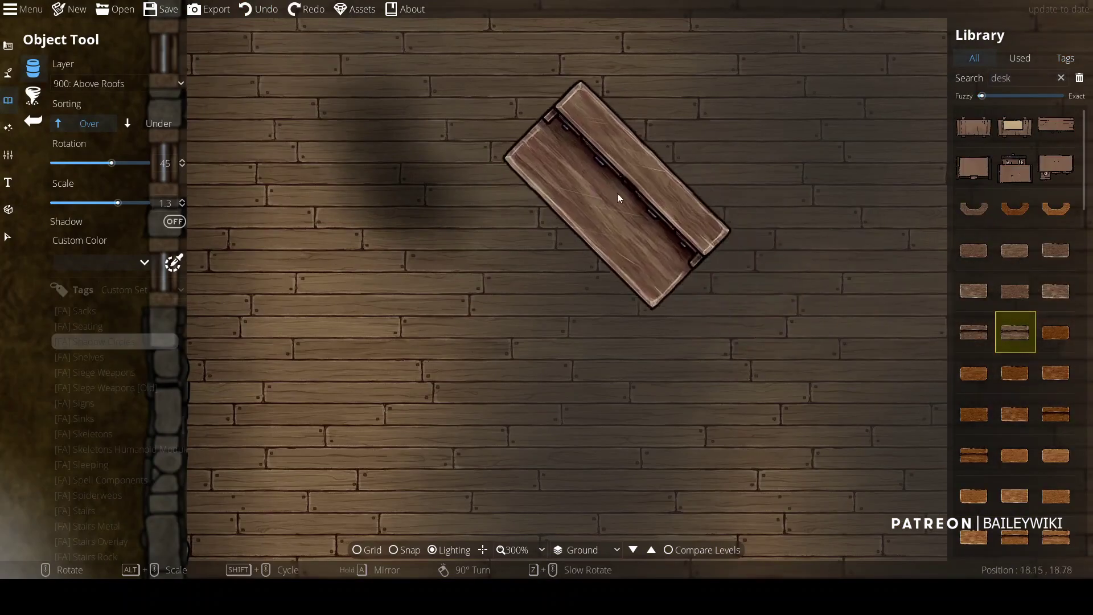
Place the desk against the windows of the east wall, rotated to 90, on layer 200: User Layer 2
scroll(684, 217, down, 5)
drag(733, 224, 217, 233)
scroll(520, 251, up, 6)
drag(583, 342, 571, 282)
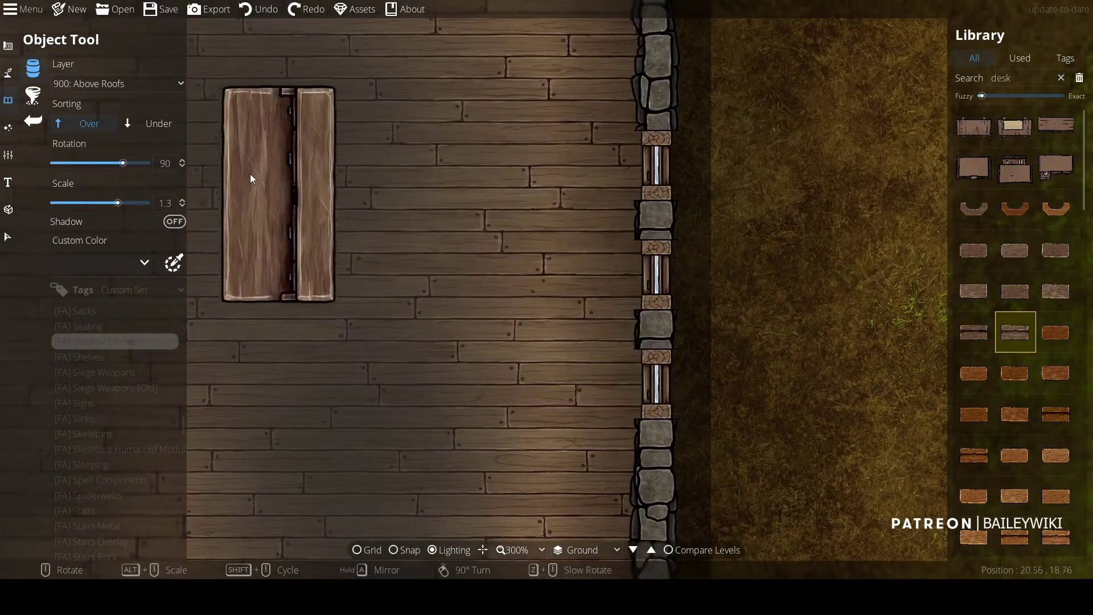
click(117, 84)
click(130, 221)
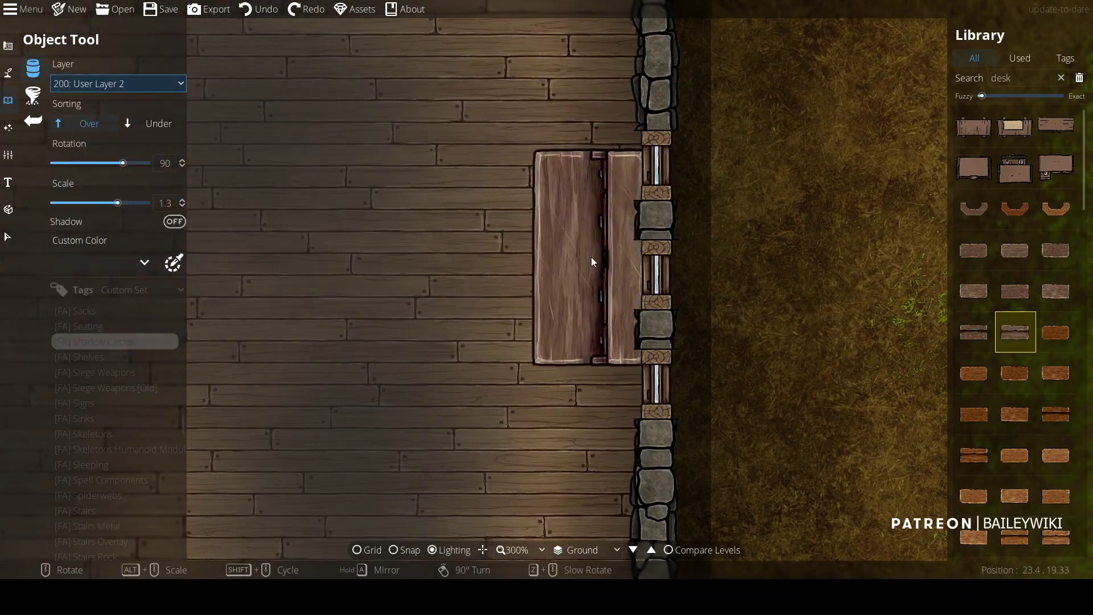
click(591, 257)
Search the object library for "shadow" and pick a round shadow circle
scroll(426, 241, down, 5)
click(954, 81)
text(shadow)
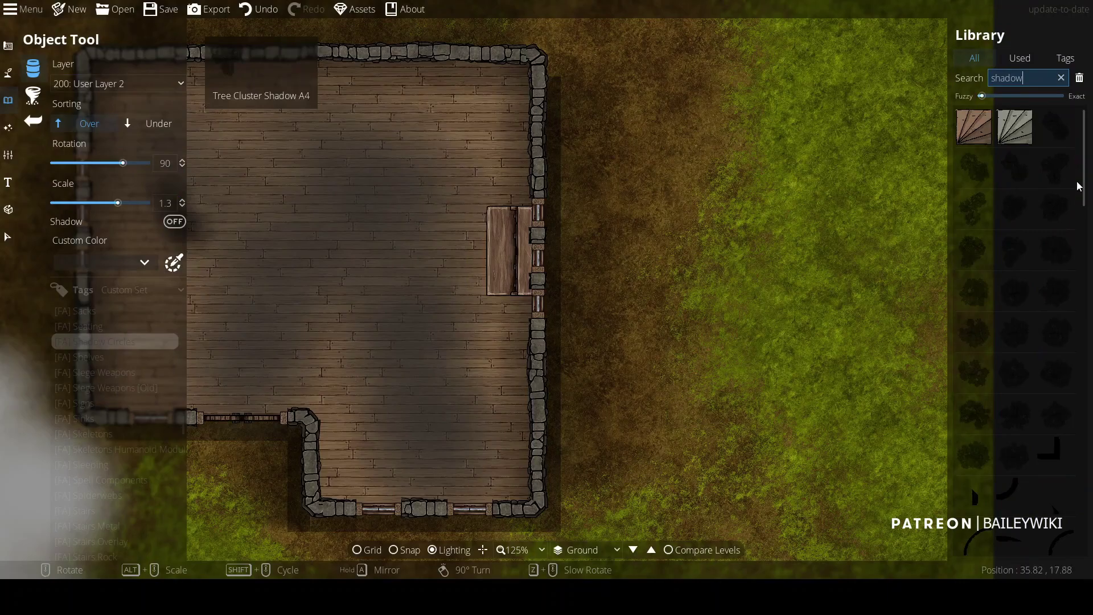
drag(1084, 157, 1091, 448)
click(1016, 246)
Place the shadow circle beneath the desk on layer 100: User Layer 1, sorted Under, at scale 1.6
scroll(453, 227, up, 3)
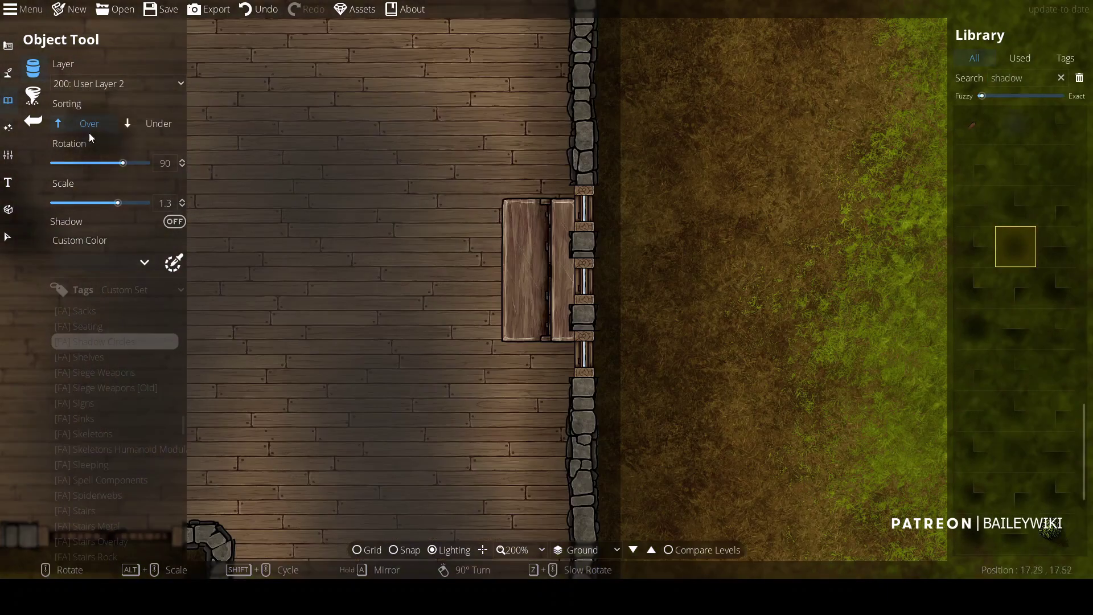
click(147, 84)
click(136, 197)
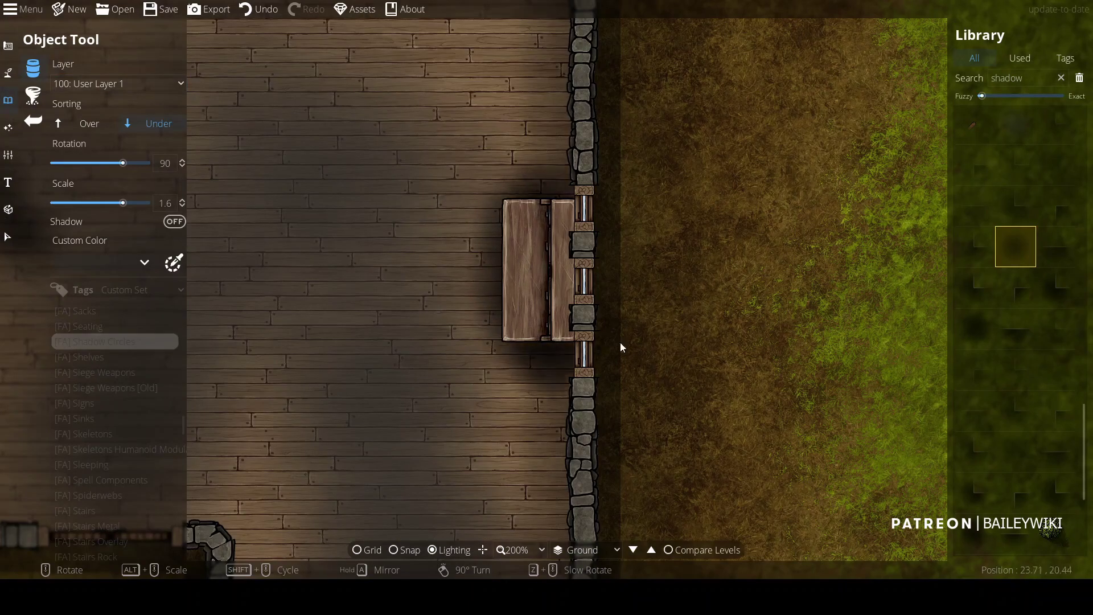
scroll(683, 341, down, 3)
scroll(655, 337, up, 3)
Place copies of the shadow circle beneath the stone wall corners around the building
drag(593, 371, 574, 149)
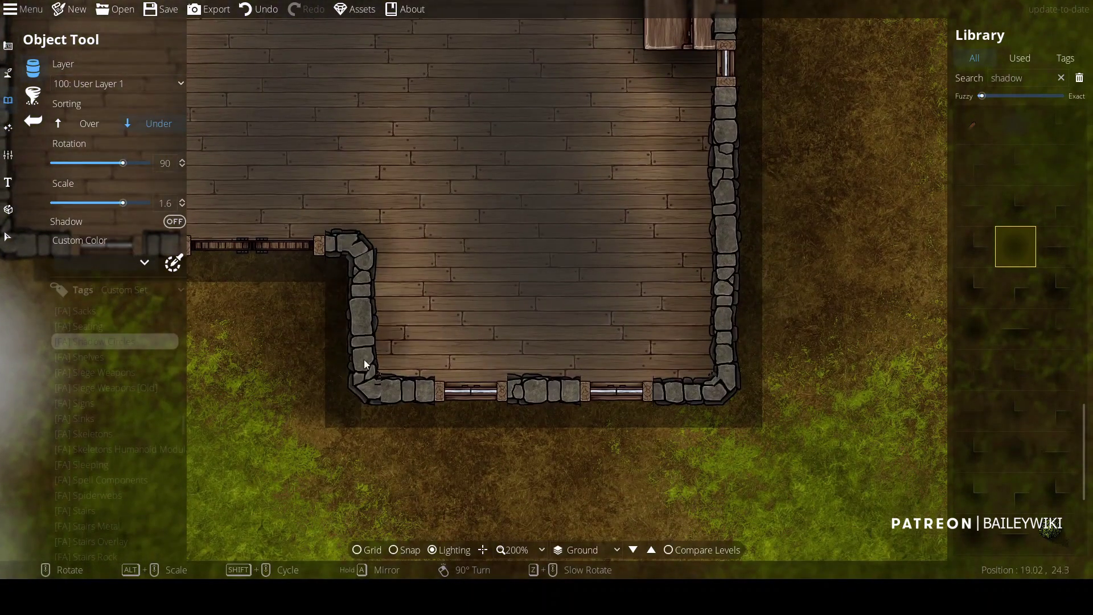
drag(349, 151, 533, 576)
drag(339, 285, 336, 20)
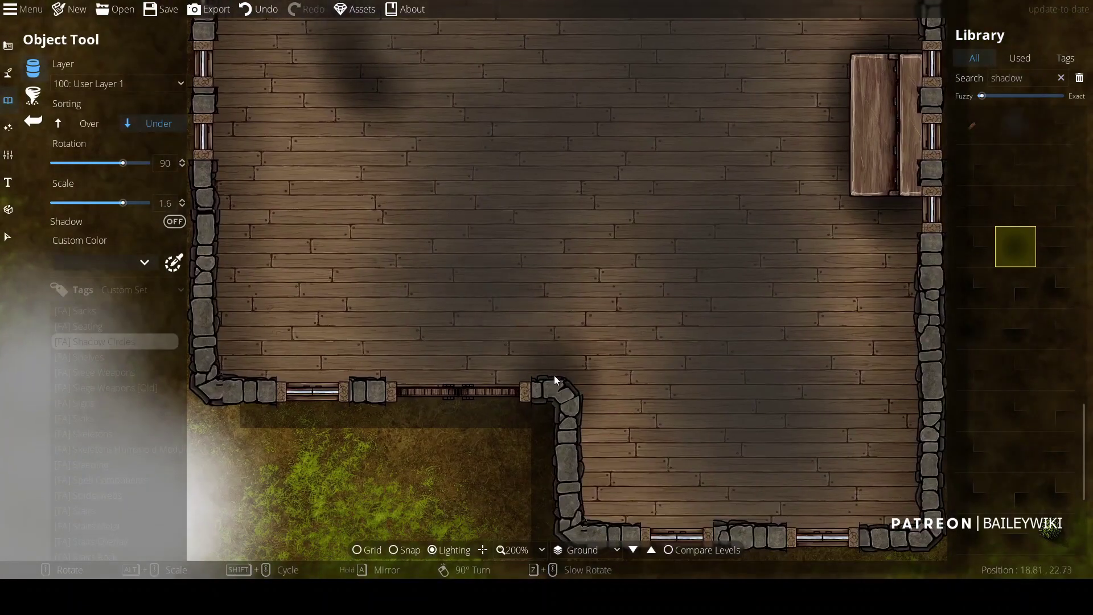
drag(587, 333, 748, 256)
drag(650, 416, 281, 257)
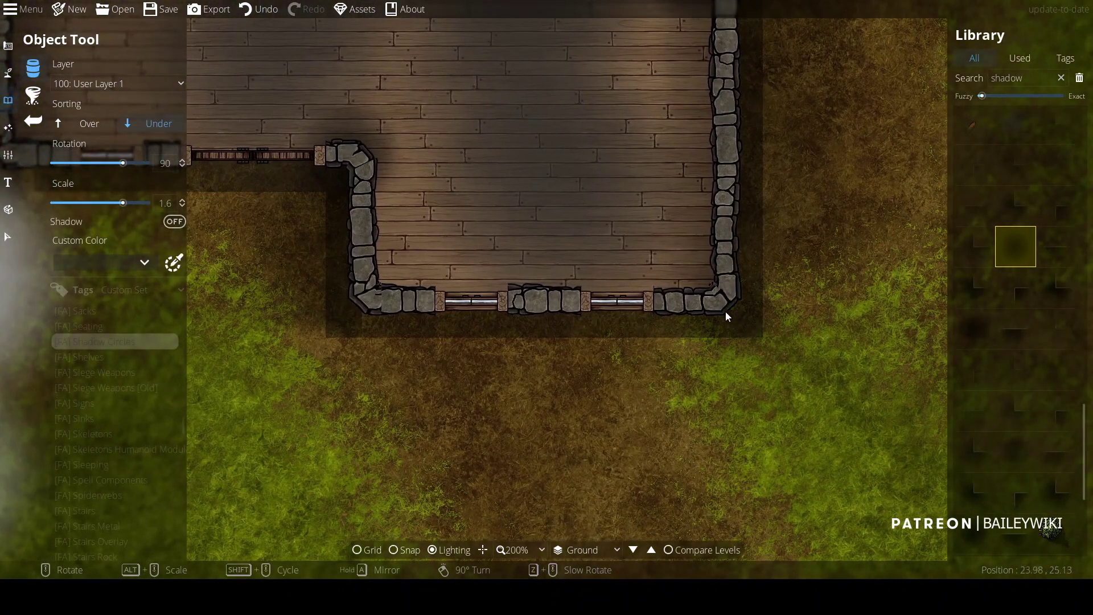
drag(774, 64, 754, 549)
drag(637, 166, 691, 338)
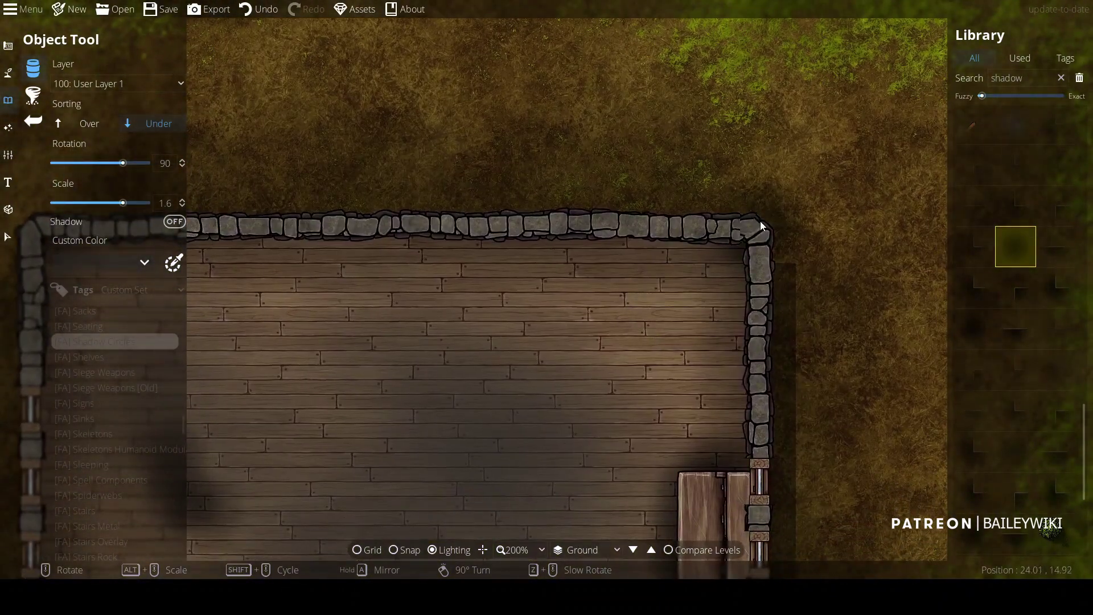
drag(239, 242, 582, 242)
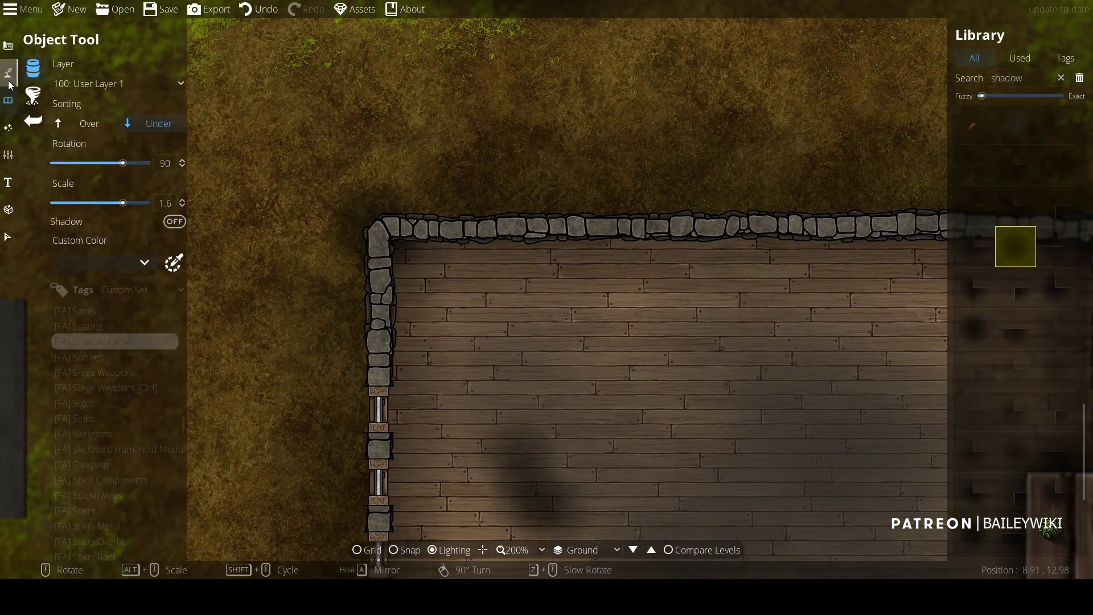
Activate the Path Tool and pick the medium ShadowPath Half A path
click(8, 72)
click(33, 132)
click(35, 150)
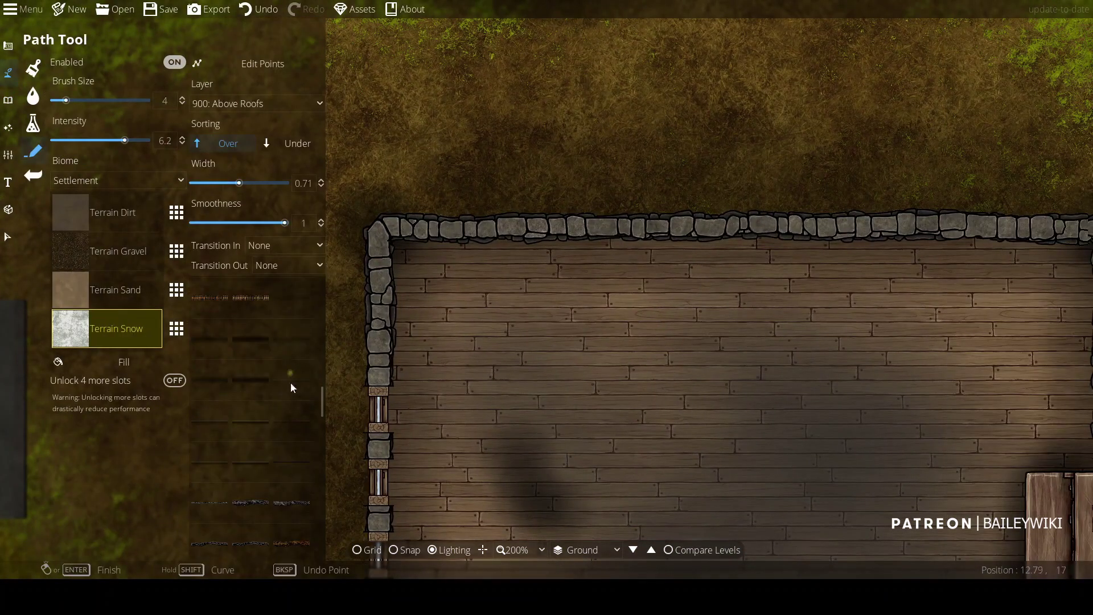
scroll(274, 387, down, 1)
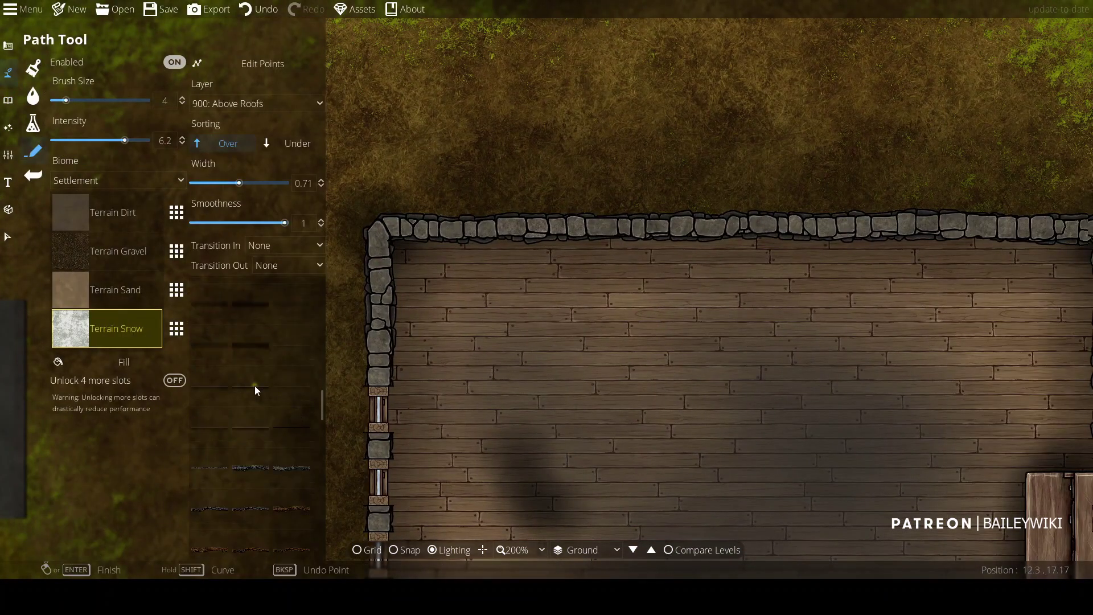
click(205, 385)
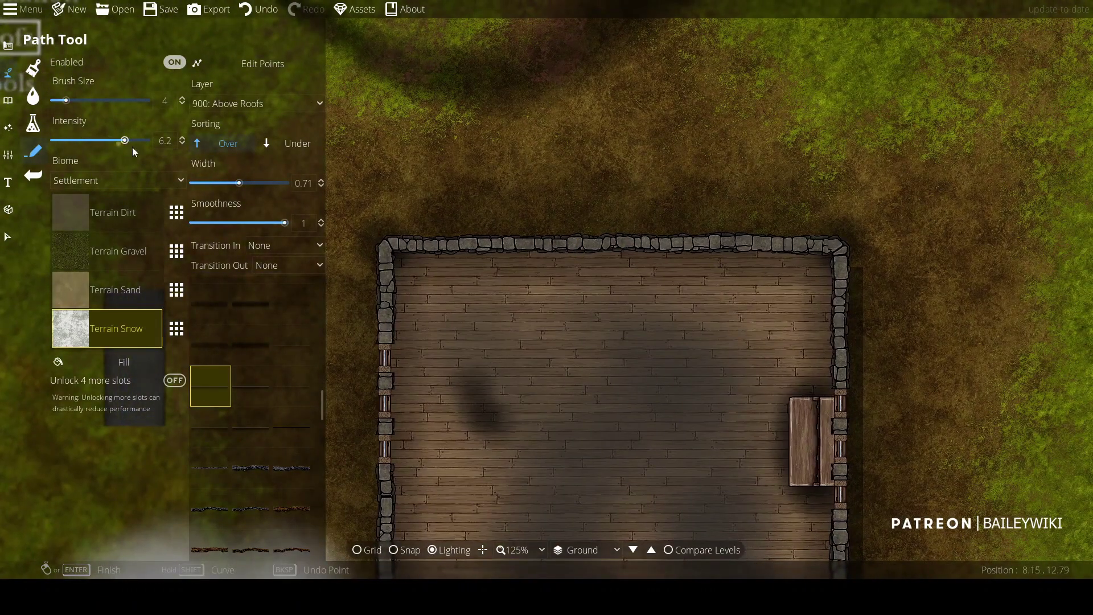
Set the path width to 0.72 with Fade as Transition In and Transition Out, and turn on snapping
drag(239, 183, 239, 181)
click(282, 245)
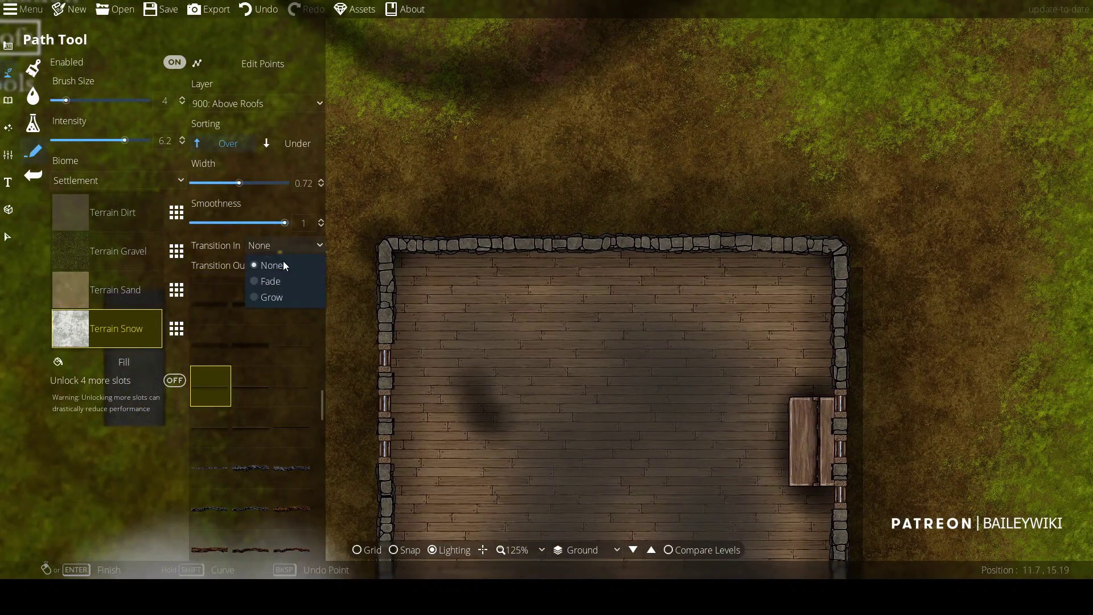
click(276, 281)
click(288, 265)
click(288, 301)
key(s)
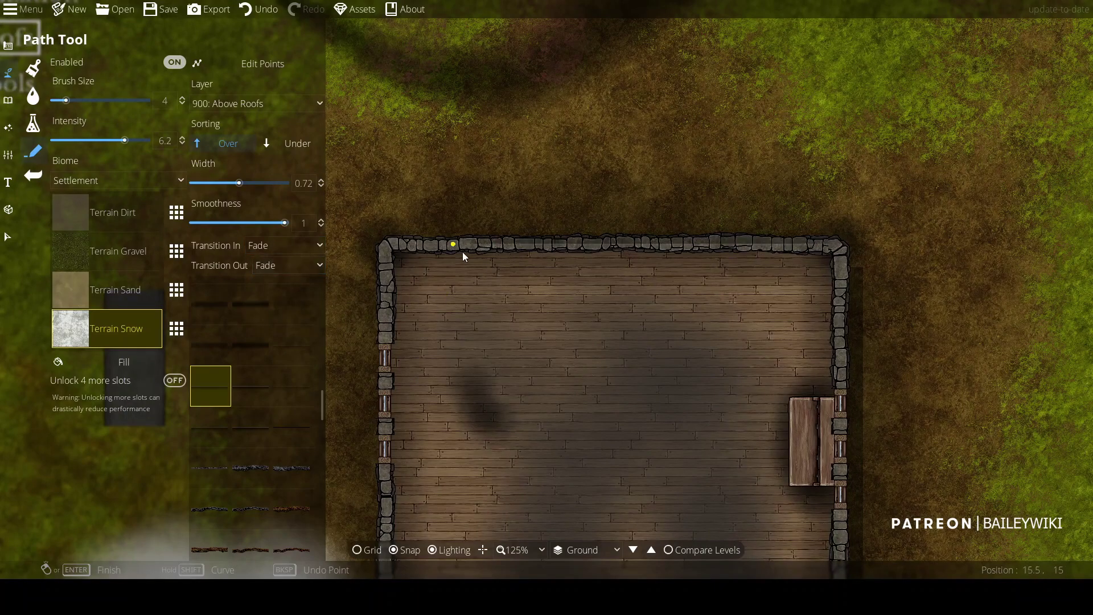
Undo the last path and set the path layer to 100: User Layer 1 with a width of 1.44
click(258, 10)
click(254, 103)
click(234, 218)
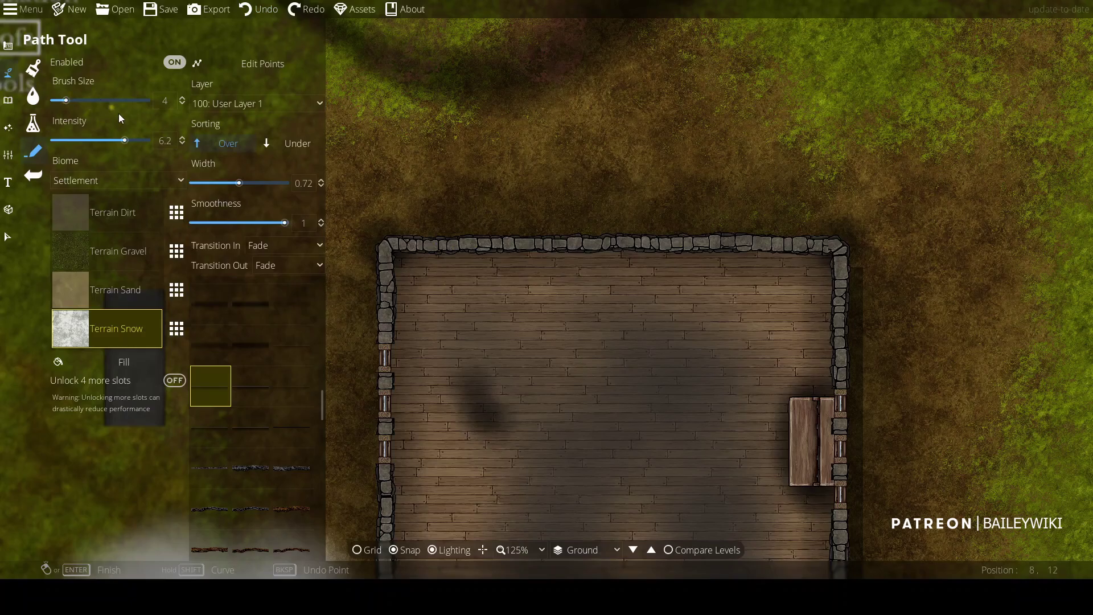
click(256, 183)
Try to draw the shadow path along the north wall from the northeast corner to the northwest corner
click(838, 244)
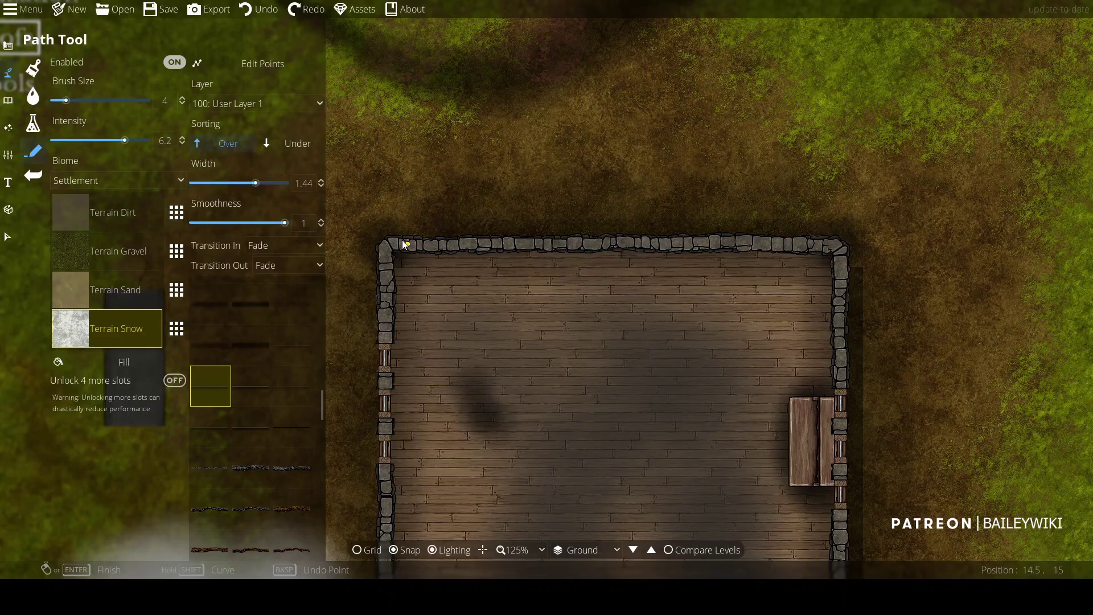
click(385, 243)
right_click(383, 233)
key(ctrl+z)
Draw the fading half shadow path at width 1.44 along the building's stone walls, corner to corner
click(839, 244)
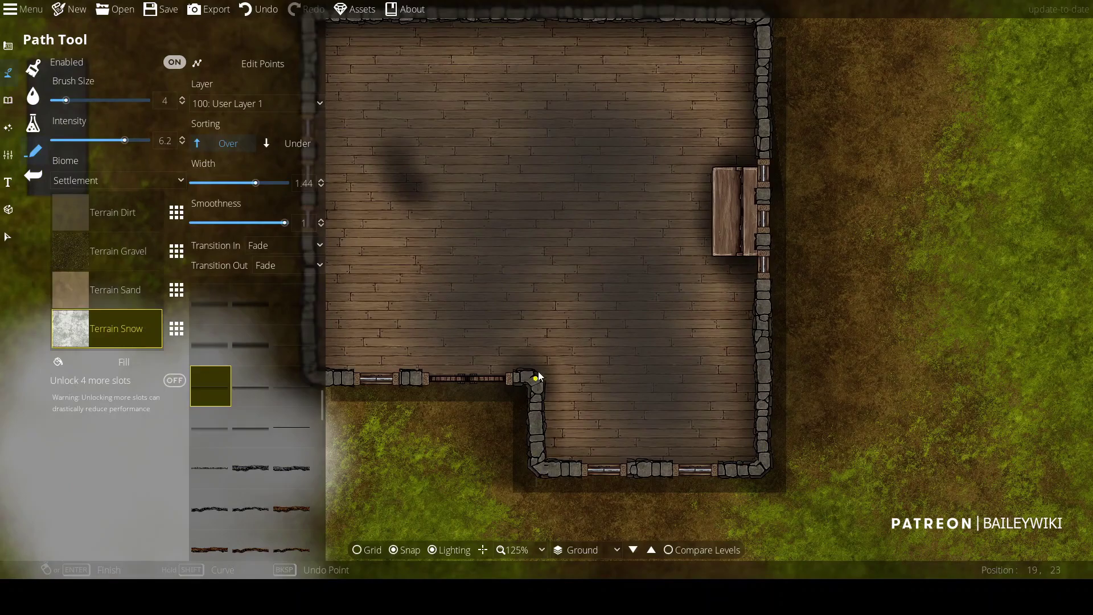
click(535, 376)
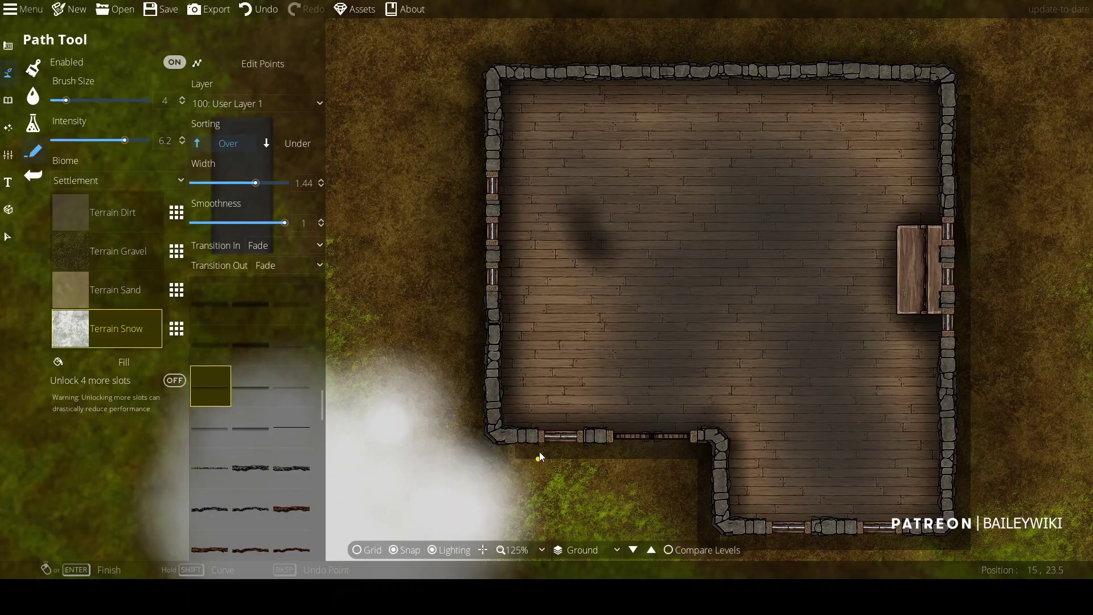
drag(892, 530, 745, 384)
drag(776, 134, 788, 373)
drag(611, 330, 620, 262)
scroll(516, 209, down, 2)
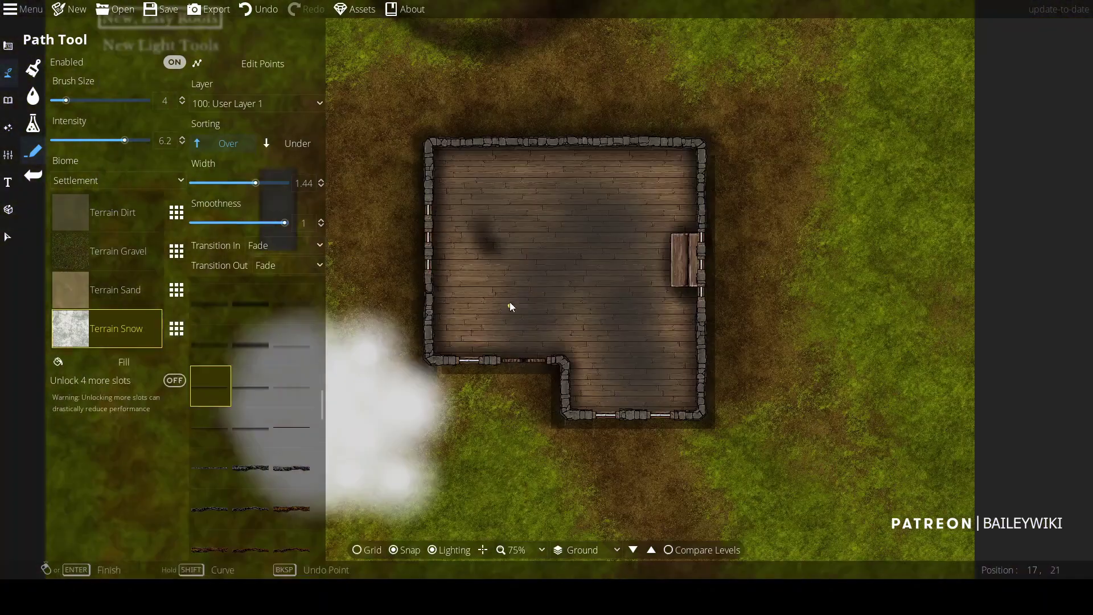
scroll(692, 149, up, 3)
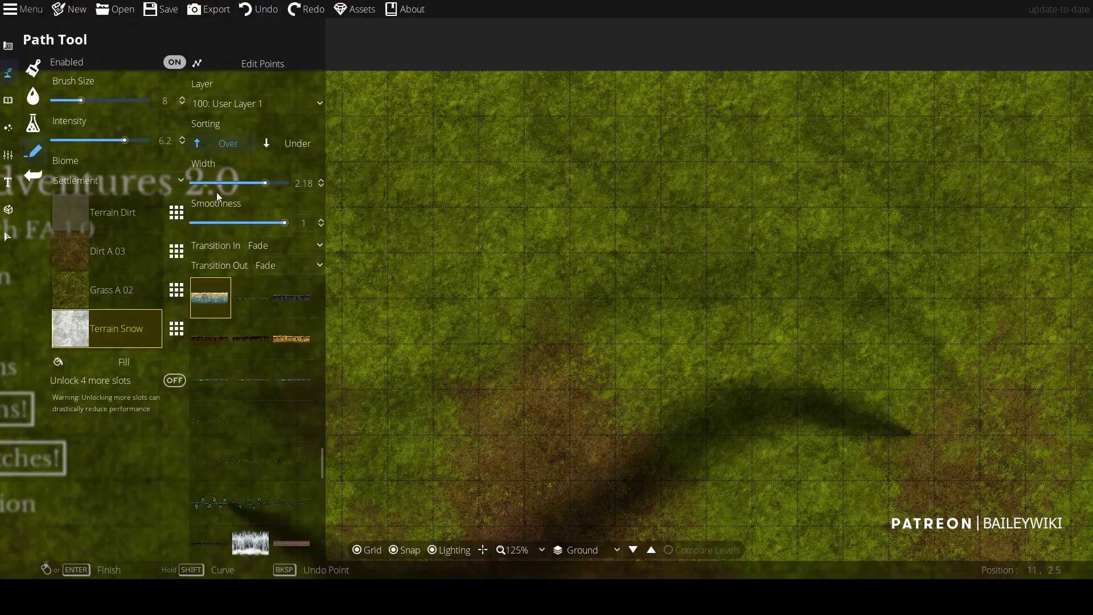
Draw the shoreline wave path at width 0.47 as a horizontal strip about 12 squares long on the grass
click(229, 182)
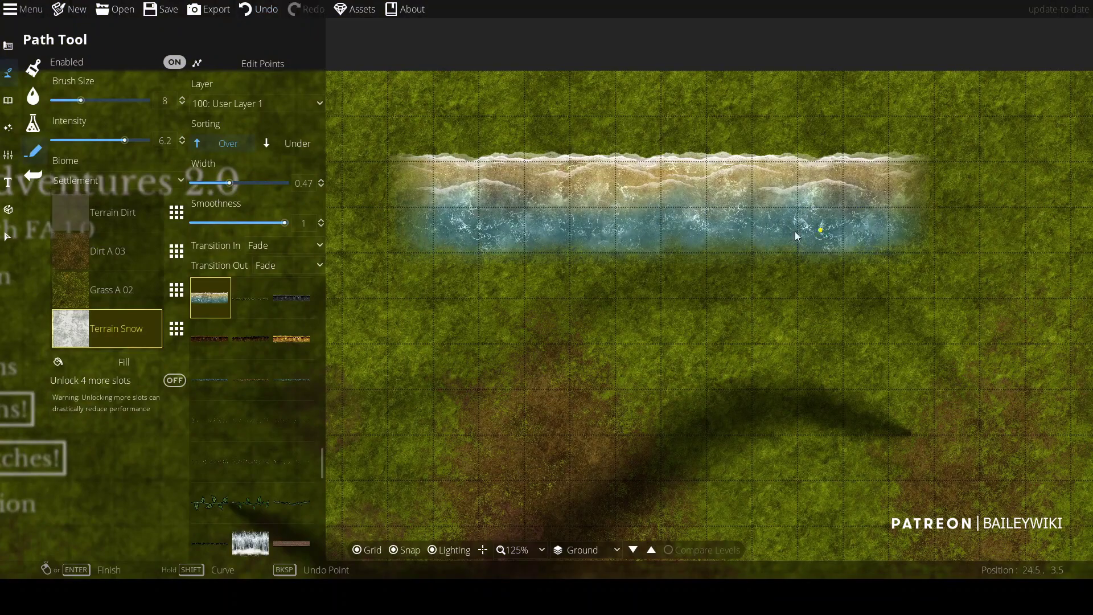
scroll(795, 235, down, 1)
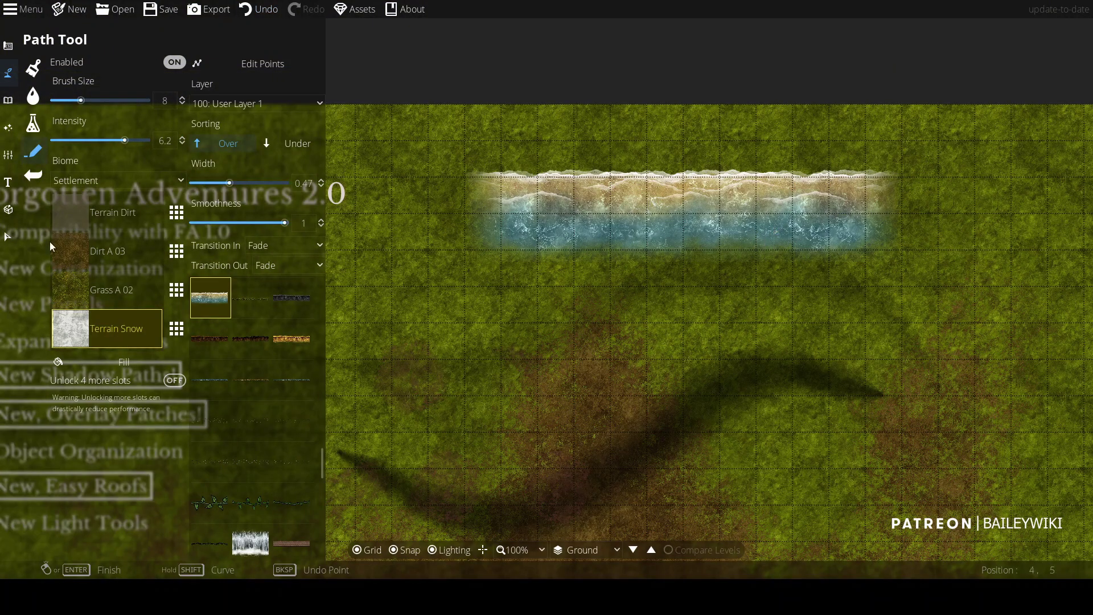
Replace the Terrain Snow slot of the terrain brush with Water A 01 and set the brush size to 4
click(12, 73)
click(176, 328)
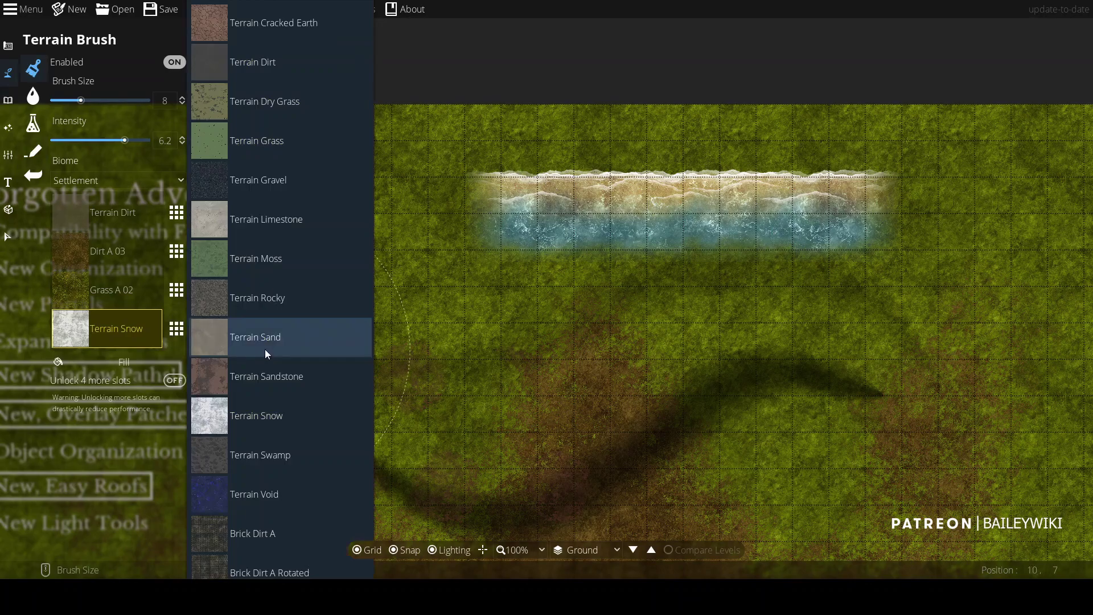
scroll(266, 354, down, 20)
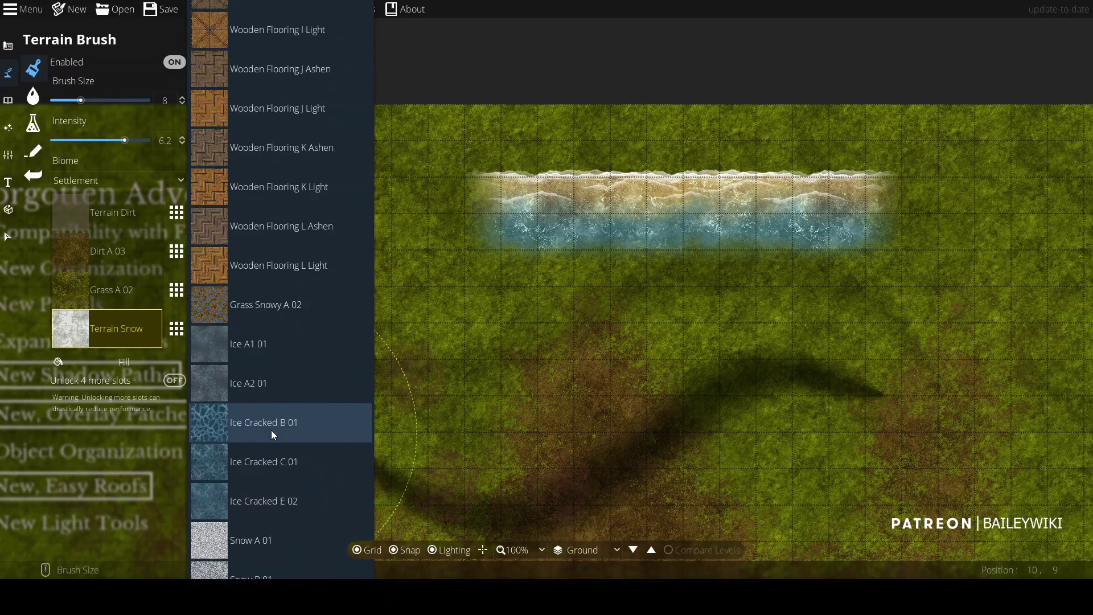
scroll(272, 434, down, 20)
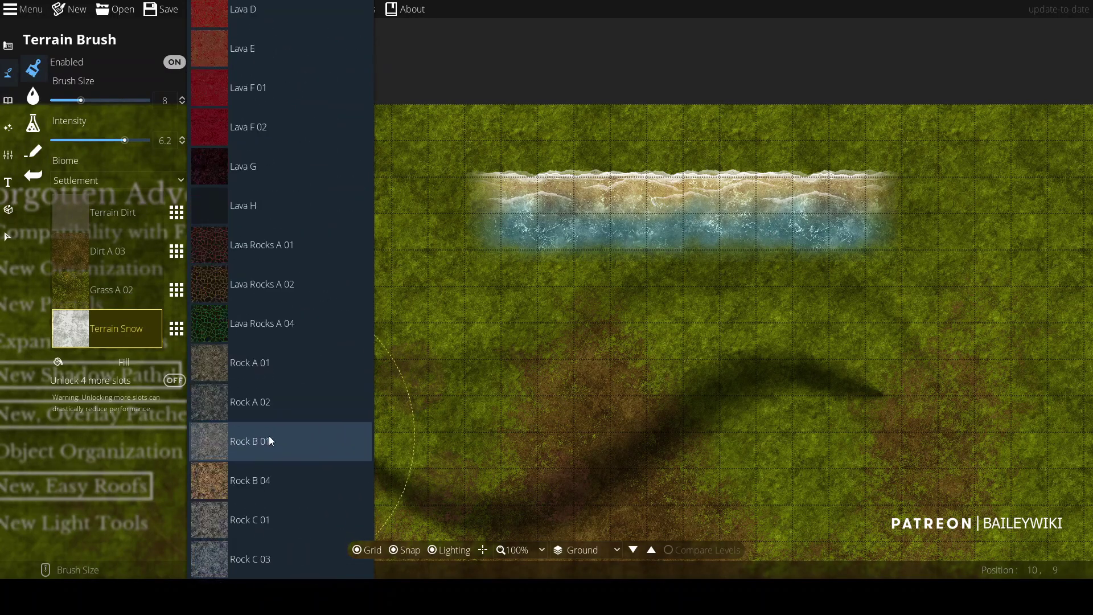
scroll(268, 439, down, 15)
click(267, 345)
scroll(534, 319, down, 4)
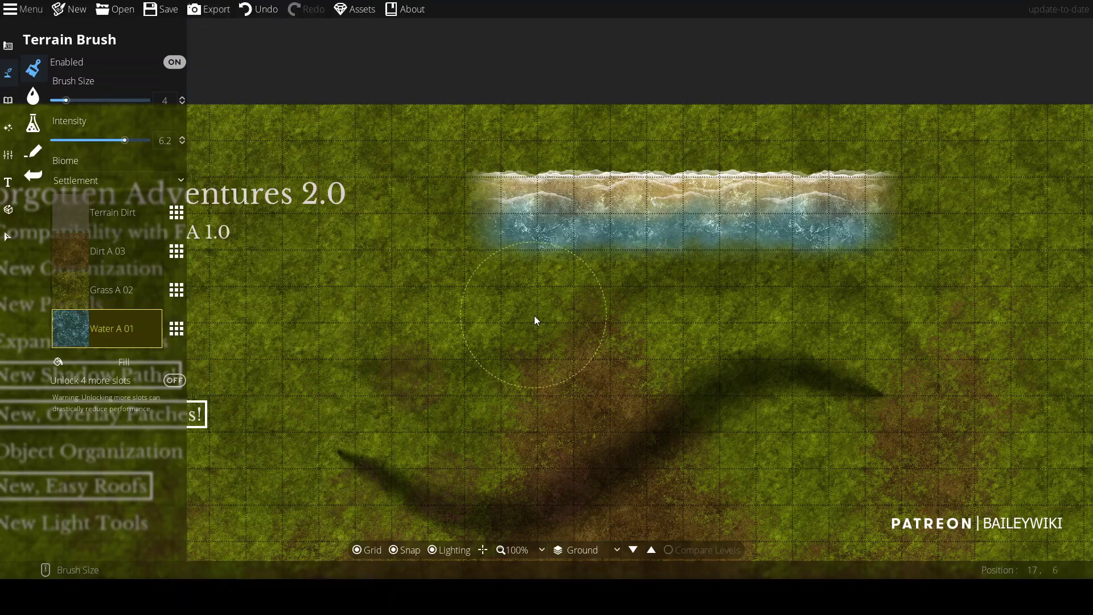
Paint Water A 01 along the lower edge of the shoreline wave path, and undo both the water and the shoreline
mouse_move(522, 292)
mouse_down()
mouse_move(790, 240)
mouse_move(851, 240)
mouse_move(715, 264)
mouse_move(525, 275)
mouse_move(473, 329)
mouse_move(682, 308)
mouse_move(902, 220)
mouse_move(653, 281)
mouse_move(412, 311)
mouse_up()
scroll(695, 246, down, 1)
scroll(637, 222, up, 1)
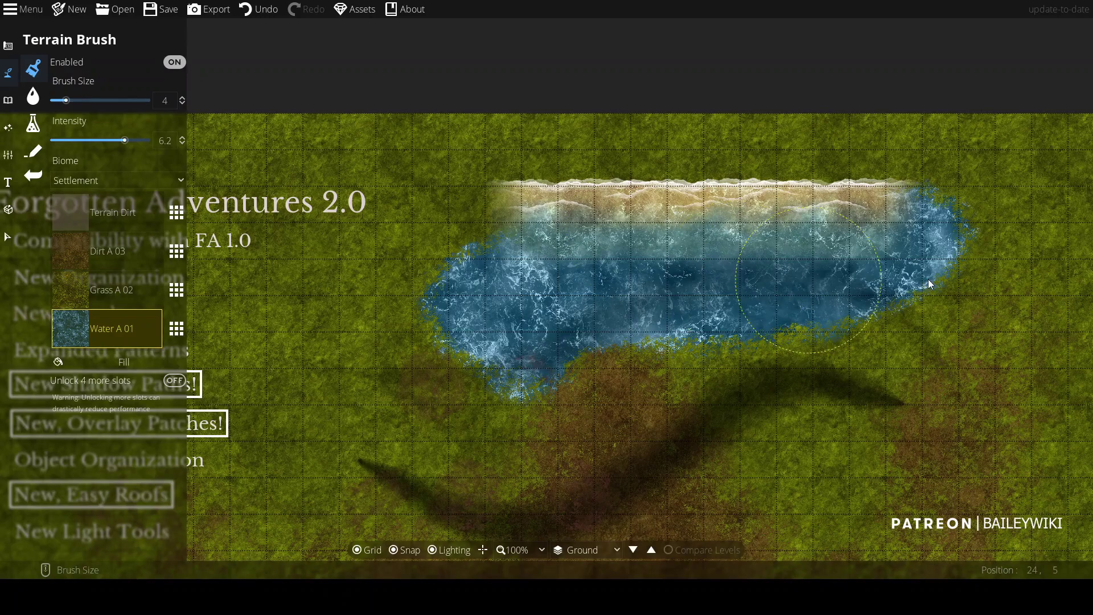
key(ctrl+z)
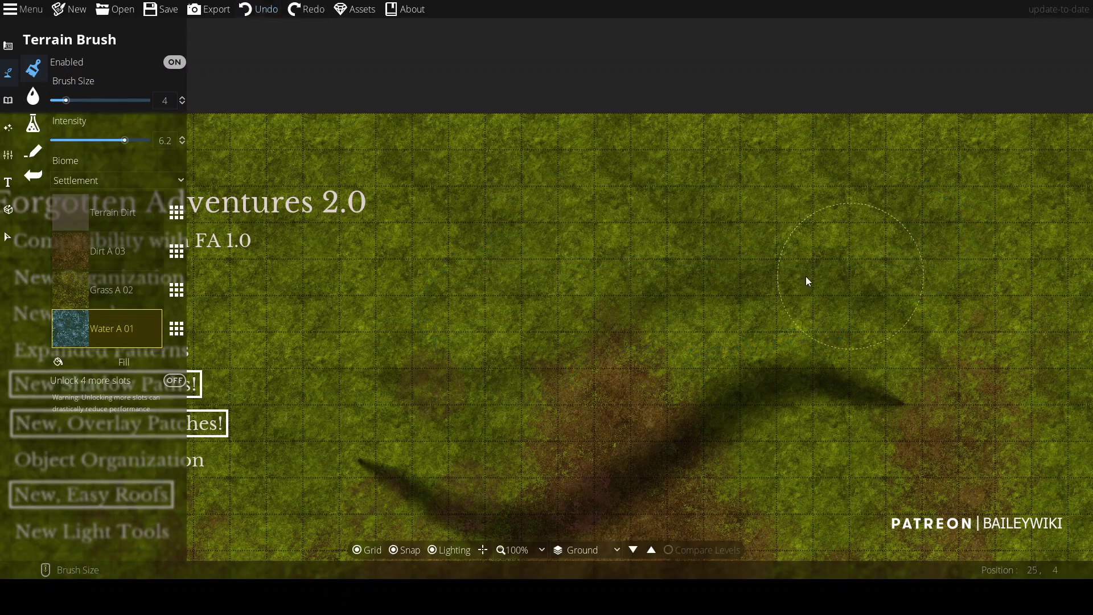
Try another path style at width 0.47 as a horizontal line about 10 squares long on the grass, and undo it
click(8, 102)
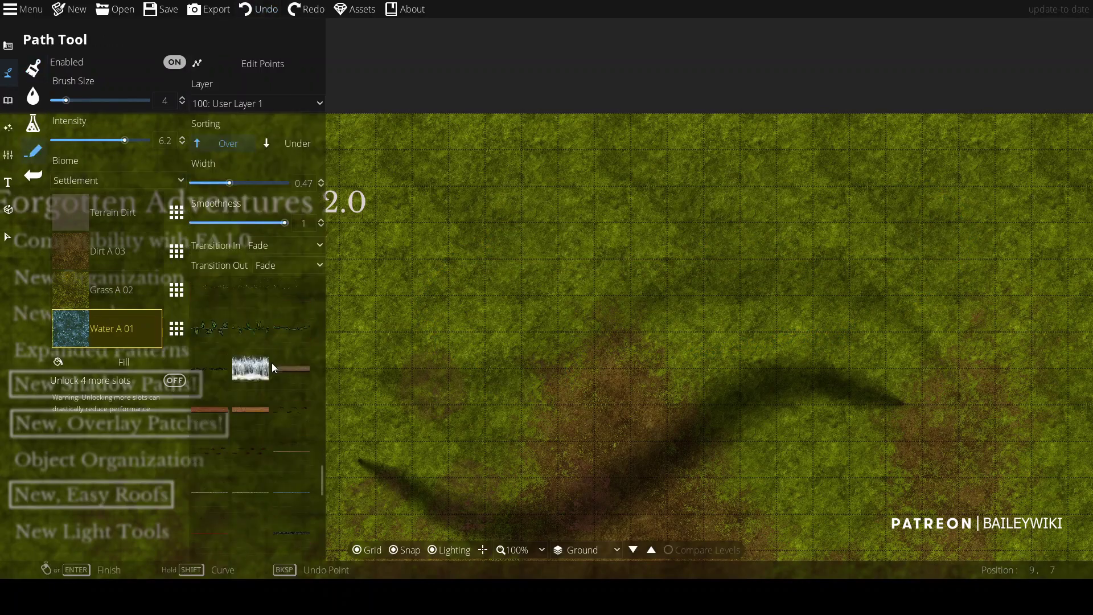
scroll(279, 359, down, 2)
click(384, 276)
click(755, 260)
right_click(755, 259)
key(ctrl+z)
Draw the leafy vine path at width 0.93 as a horizontal line about 3 squares long on the building's wooden floor
scroll(302, 347, down, 5)
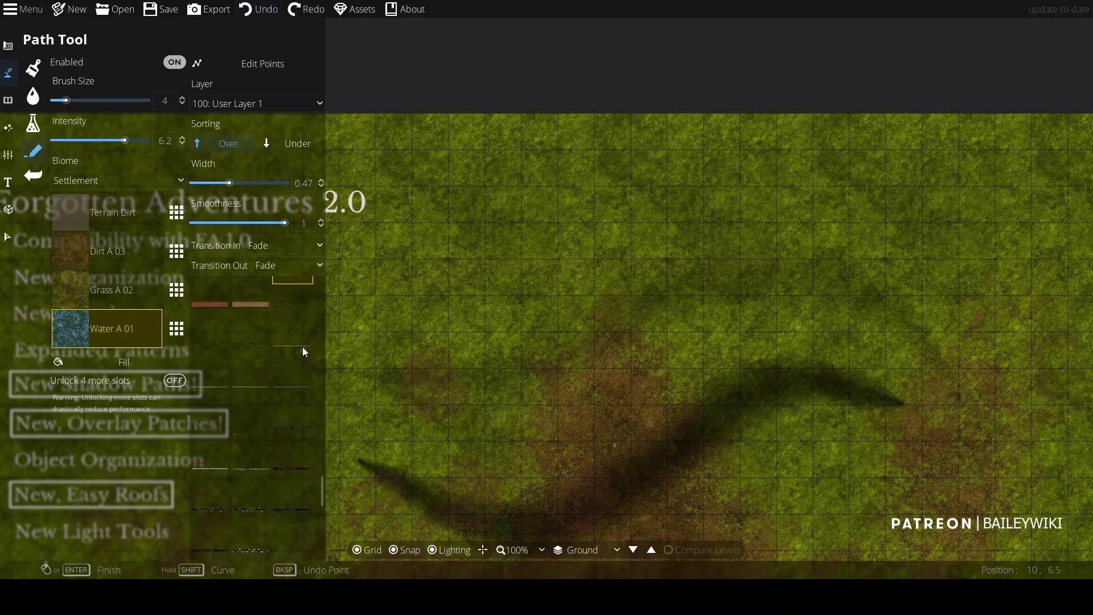
click(251, 369)
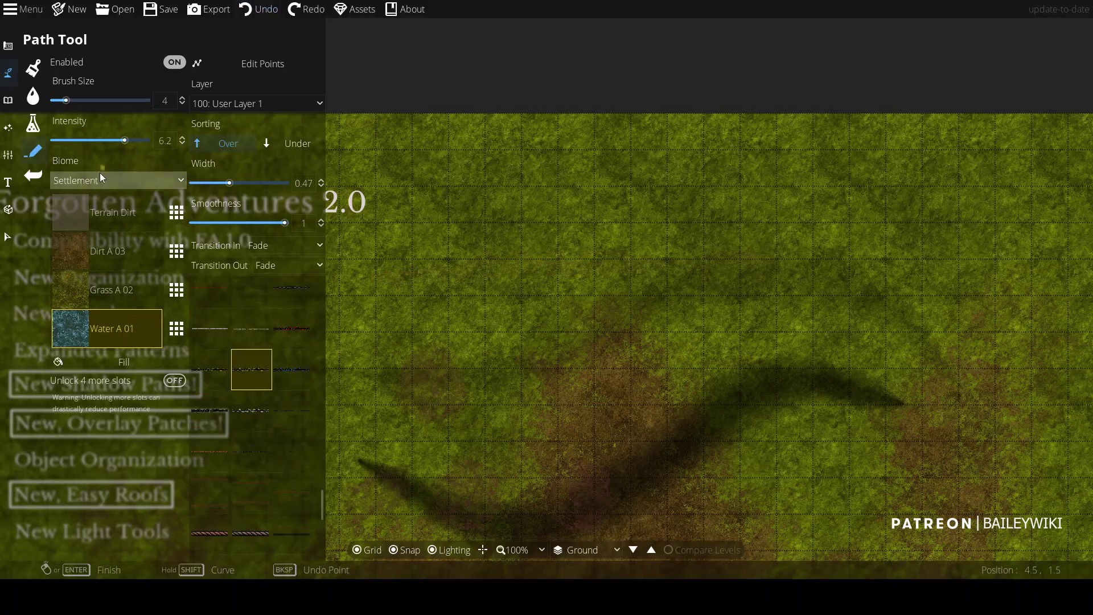
click(245, 183)
click(383, 261)
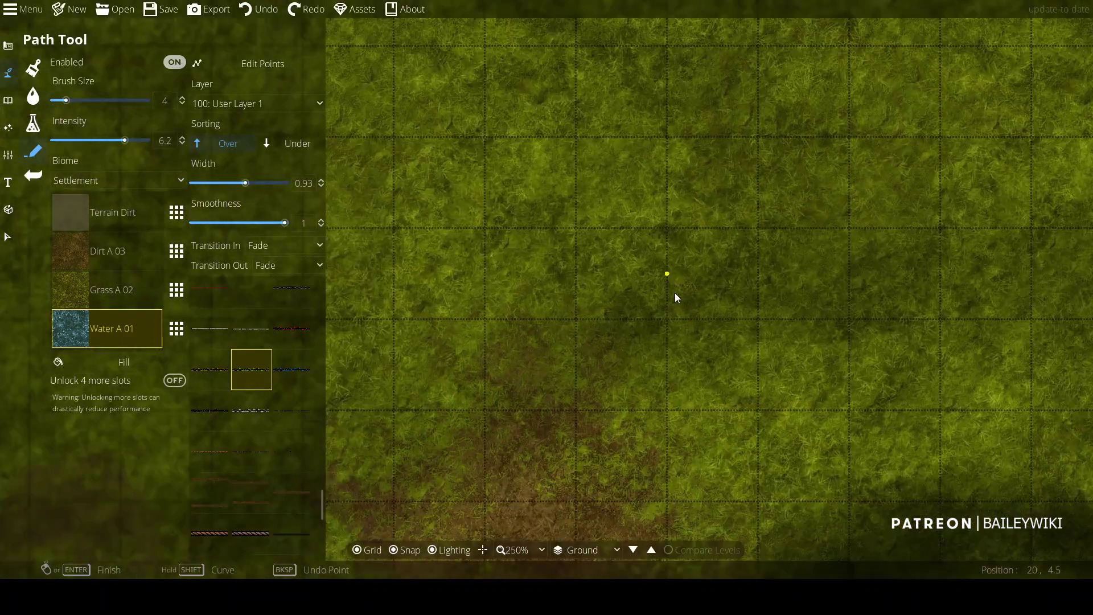
drag(675, 293, 756, 4)
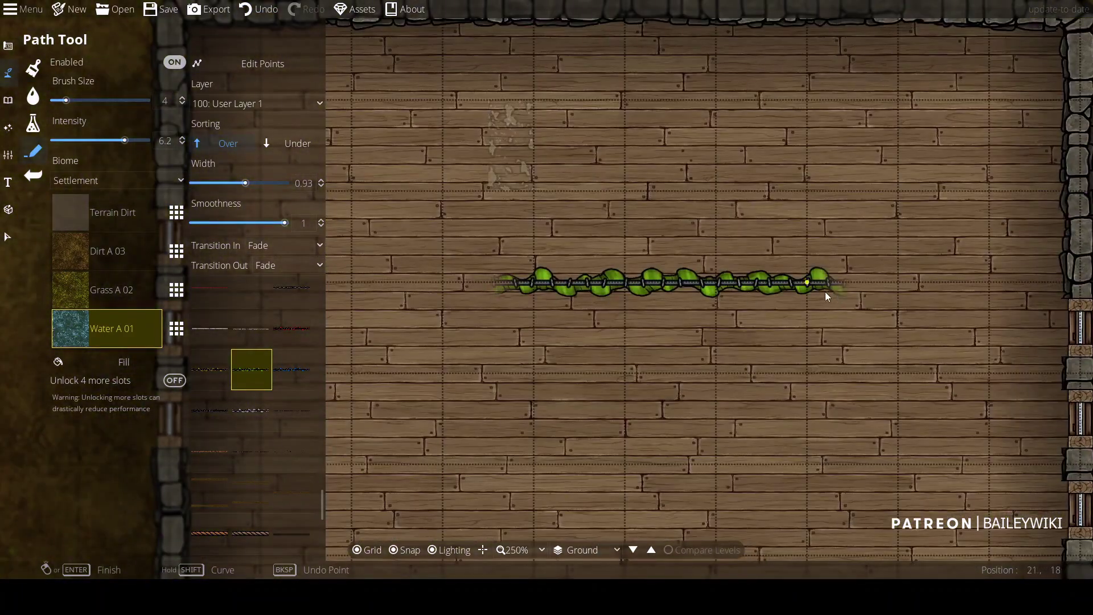
Set both the path's Transition In and Transition Out to None
click(255, 245)
click(268, 265)
click(267, 265)
click(272, 285)
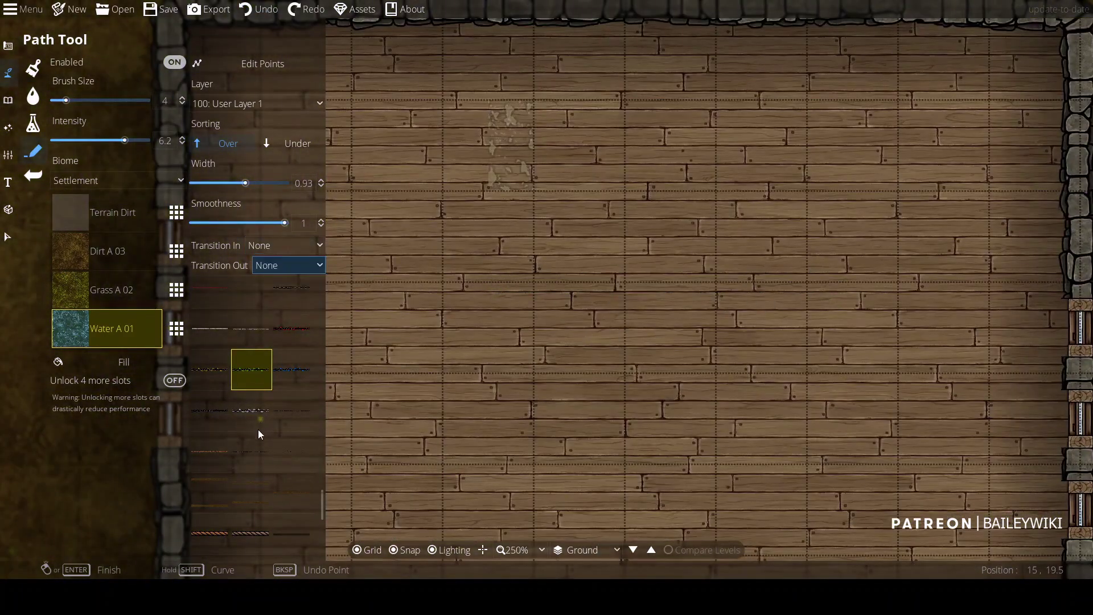
Draw the Shadow path at width 0.93 as a horizontal line about 5.5 squares long on the wooden floor
scroll(200, 388, down, 2)
click(251, 466)
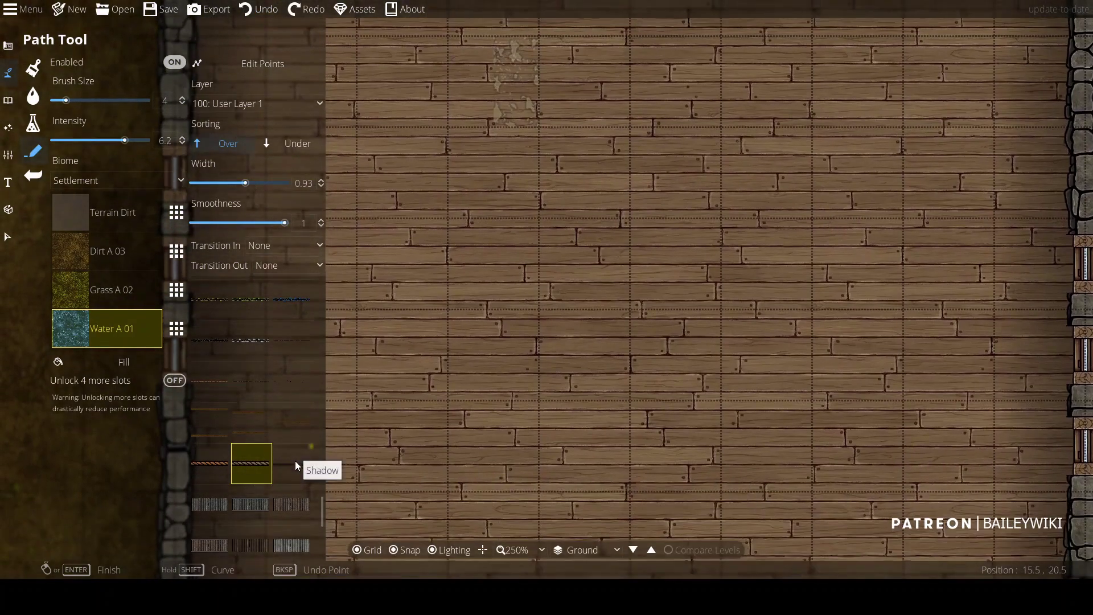
click(295, 460)
click(361, 220)
click(856, 216)
scroll(818, 214, up, 4)
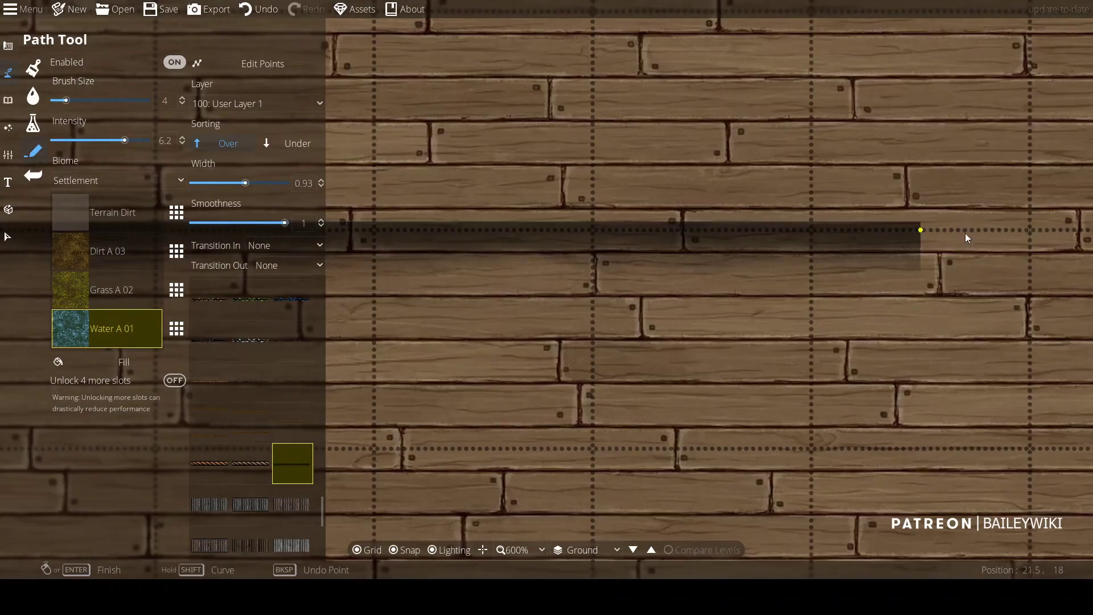
scroll(780, 273, down, 5)
scroll(297, 444, down, 2)
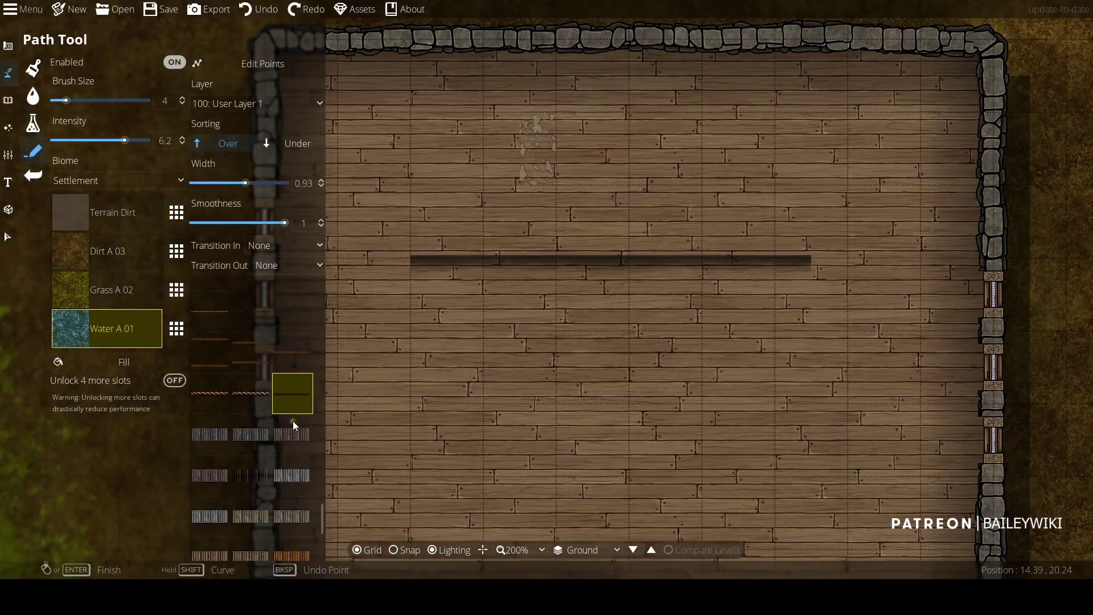
Try out other path styles on the wooden floor, including a short slanted run of broken planks, and undo them
click(253, 475)
click(403, 276)
scroll(300, 480, down, 6)
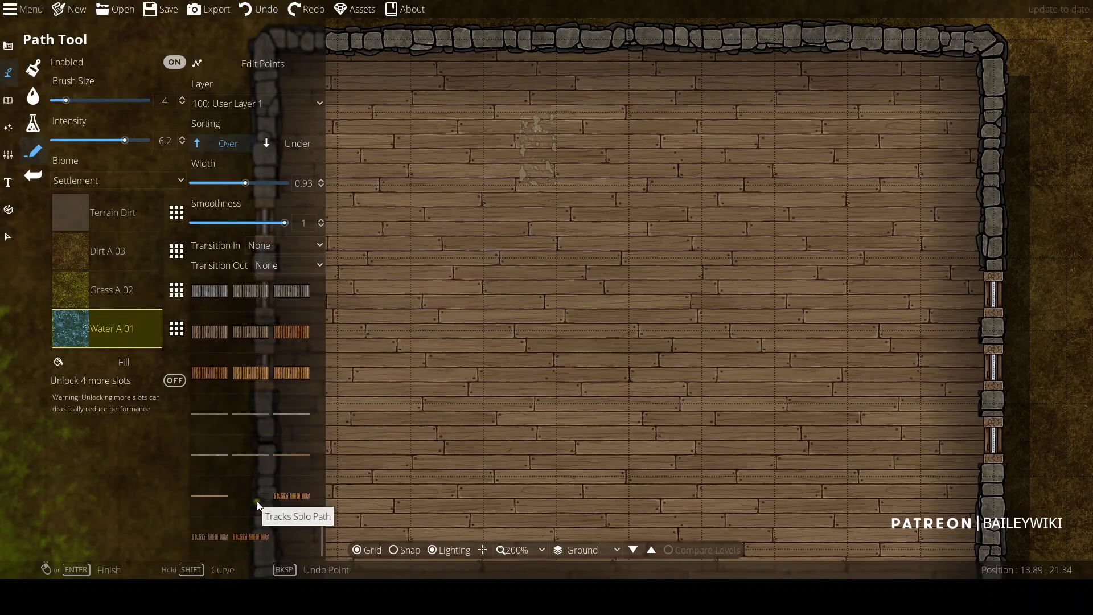
click(211, 540)
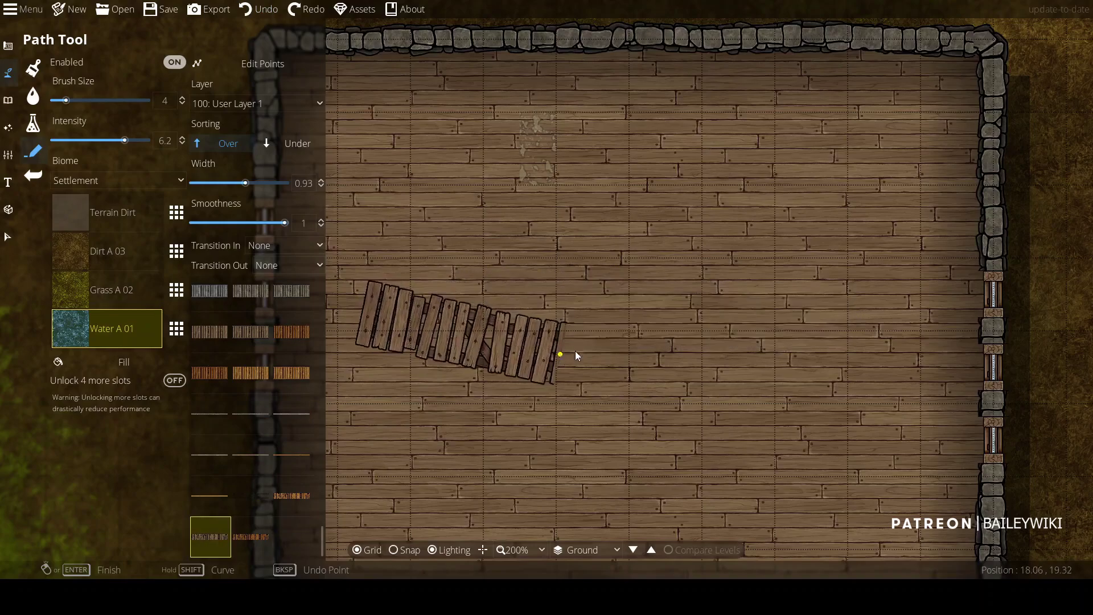
click(562, 357)
key(ctrl+z)
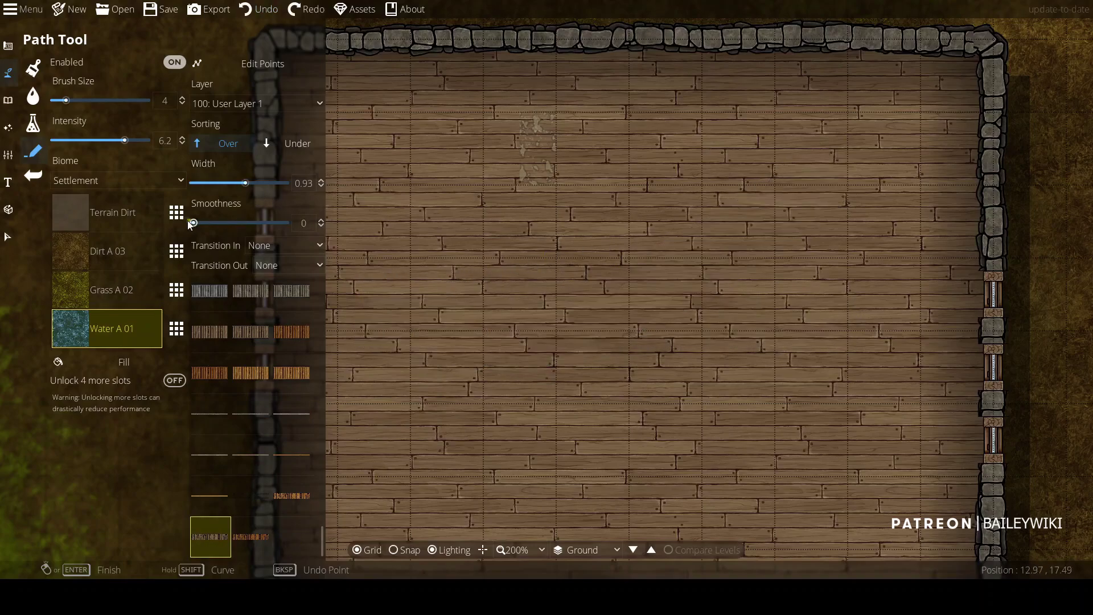
Set the path smoothness to 0.2, draw the broken plank path with several right-angle turns on the floor, and undo it
click(212, 223)
click(378, 276)
click(630, 277)
click(628, 468)
drag(630, 473, 612, 207)
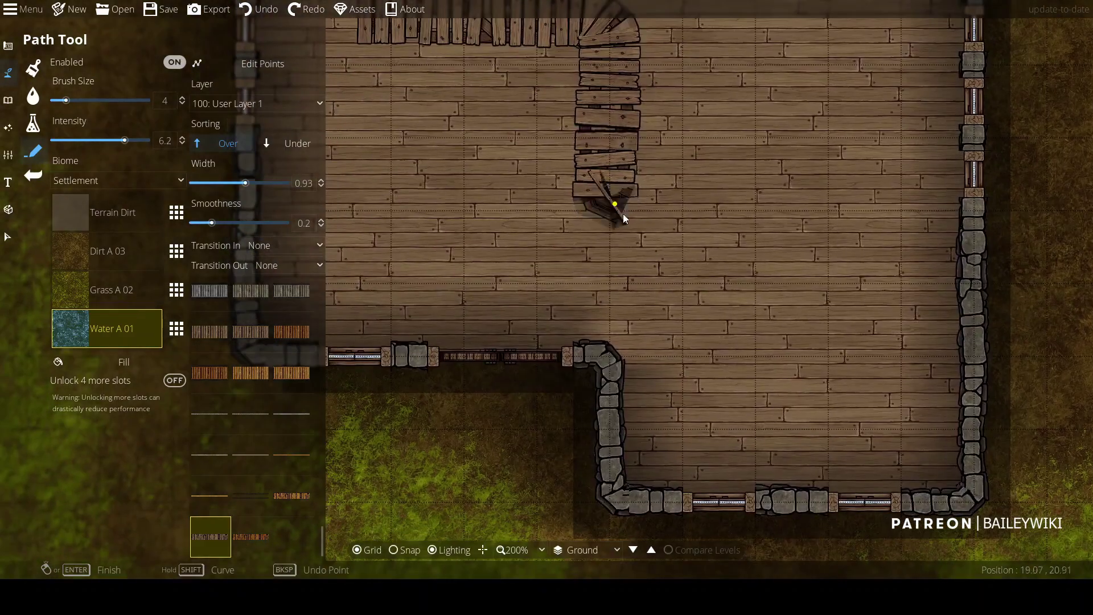
click(800, 203)
click(803, 69)
right_click(804, 67)
key(ctrl+z)
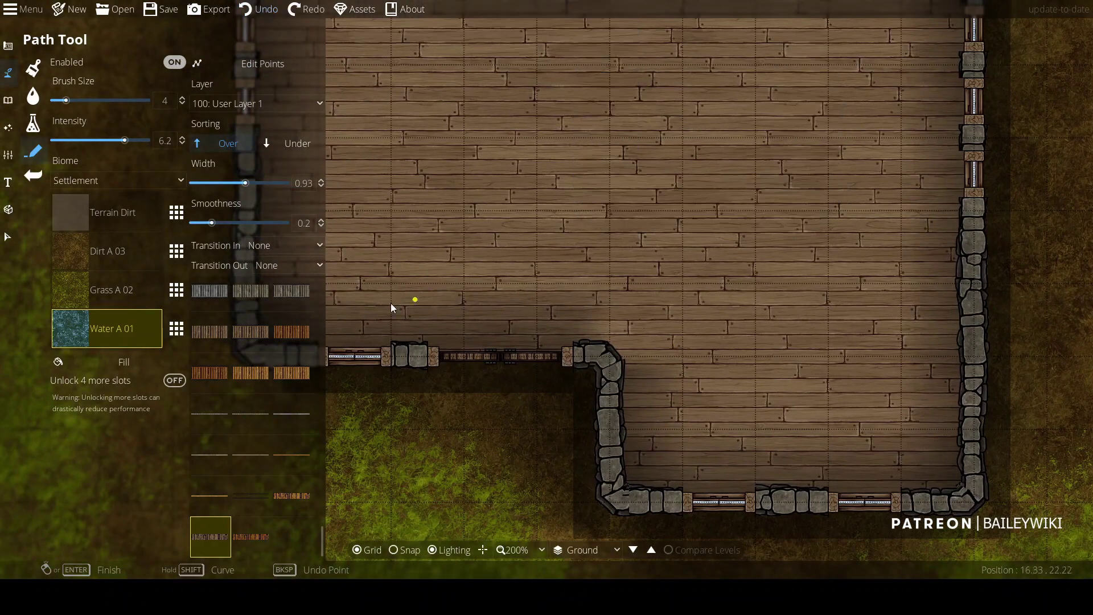
Draw the thin black line path at width 2.78 and smoothness 1 horizontally across 5 squares of the wooden floor
key(w)
key(a)
click(288, 540)
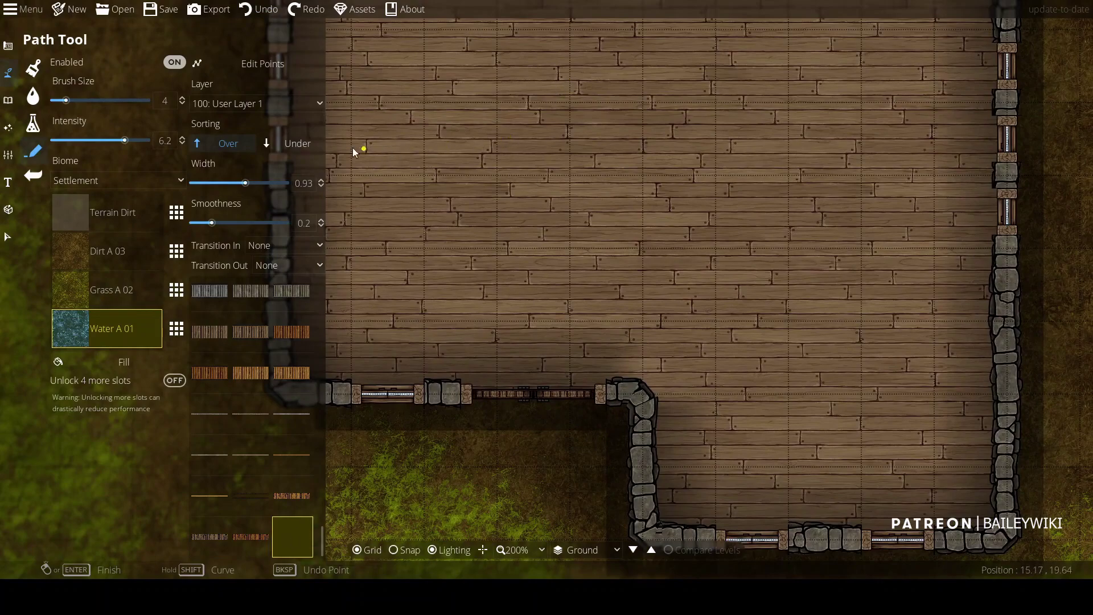
drag(243, 226, 286, 223)
scroll(403, 183, up, 2)
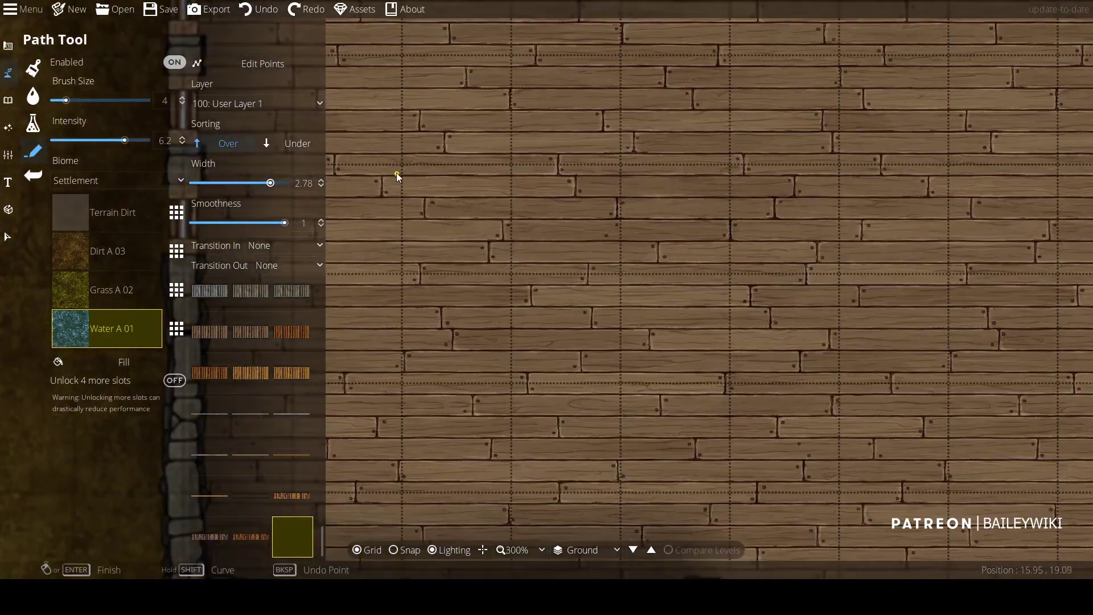
click(412, 169)
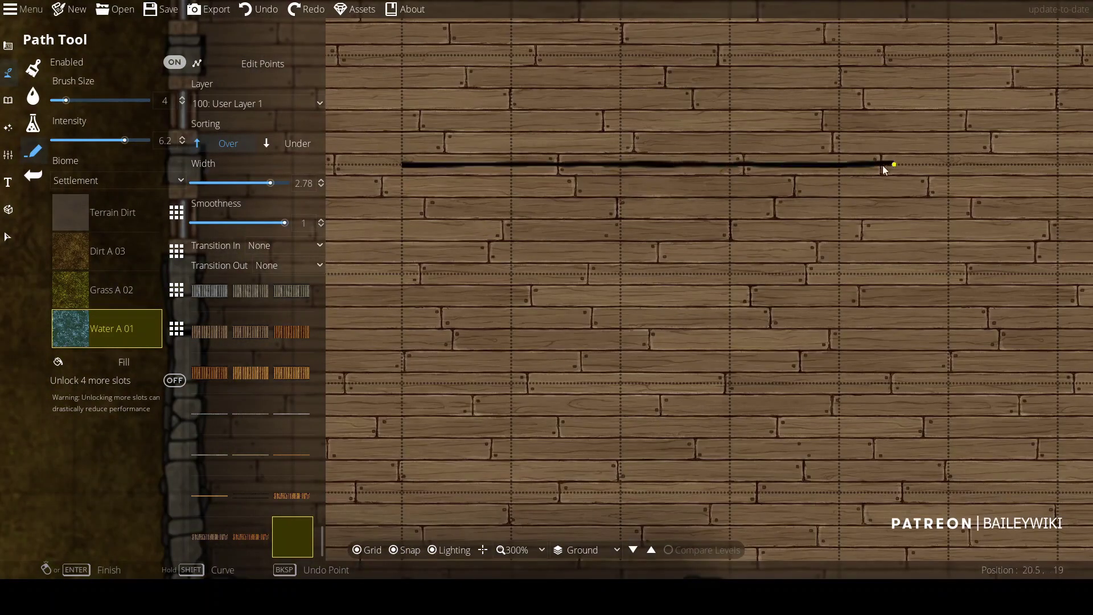
click(947, 165)
scroll(700, 296, up, 5)
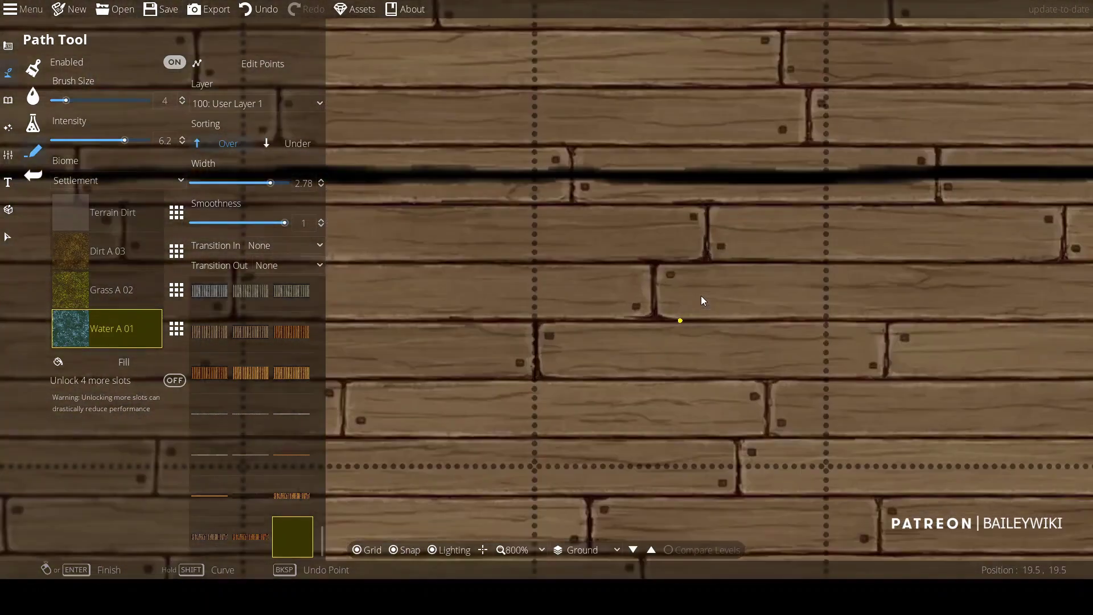
scroll(653, 291, down, 5)
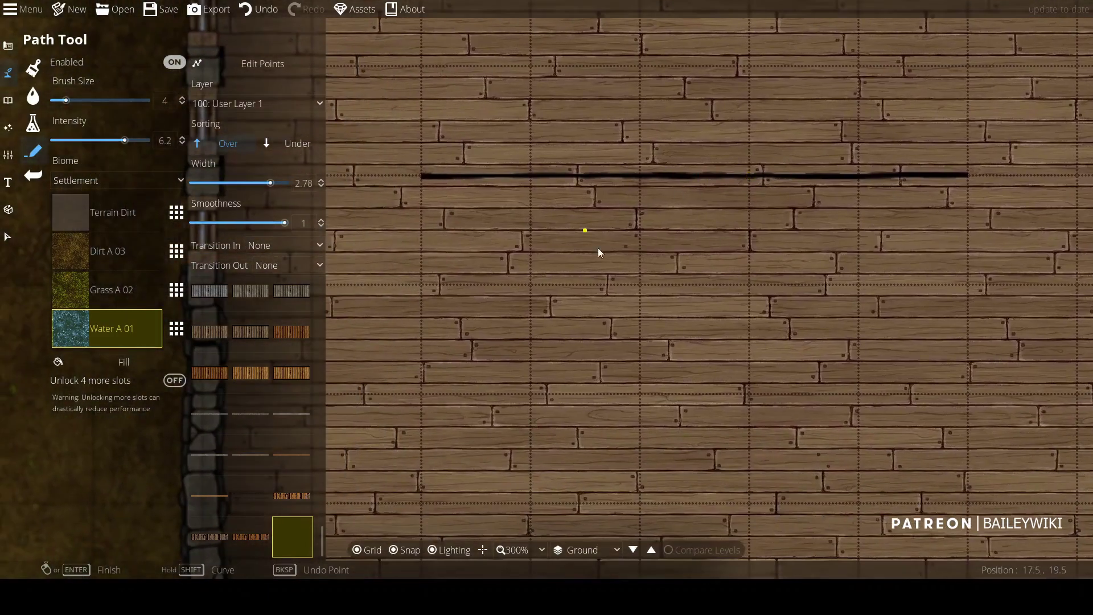
Draw a curved arch with the thin black line path below the straight line, and undo it
click(430, 409)
click(411, 255)
click(578, 239)
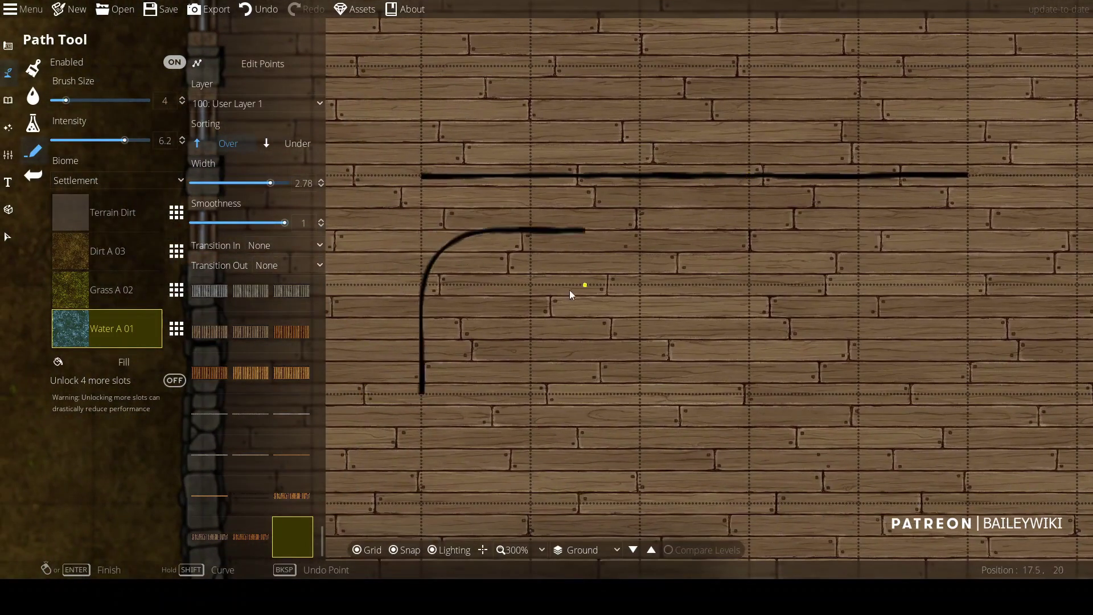
click(578, 398)
right_click(578, 398)
drag(389, 220, 348, 238)
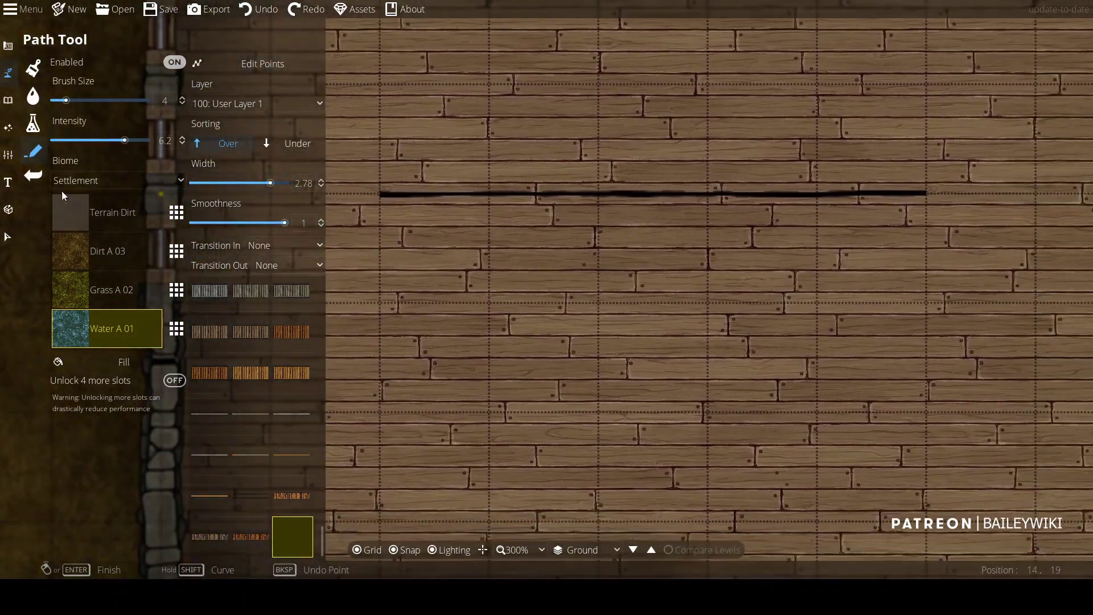
Draw a 2 by 1 square rectangle of grey cracked rock pattern on the floor, on layer 700: Above Walls
click(9, 100)
click(11, 46)
click(67, 178)
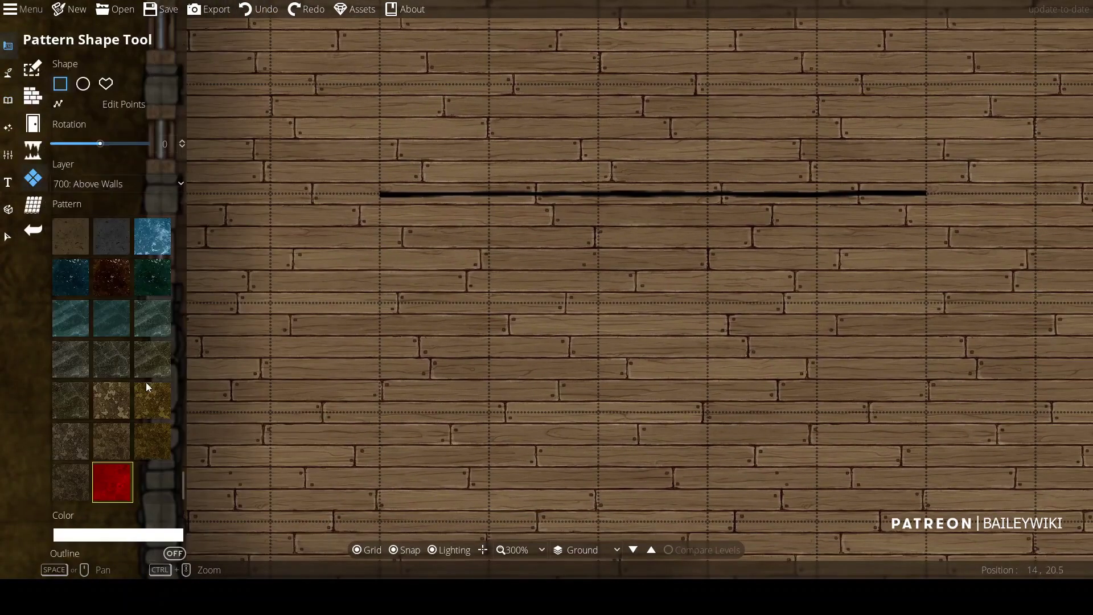
scroll(145, 381, up, 10)
scroll(118, 340, down, 3)
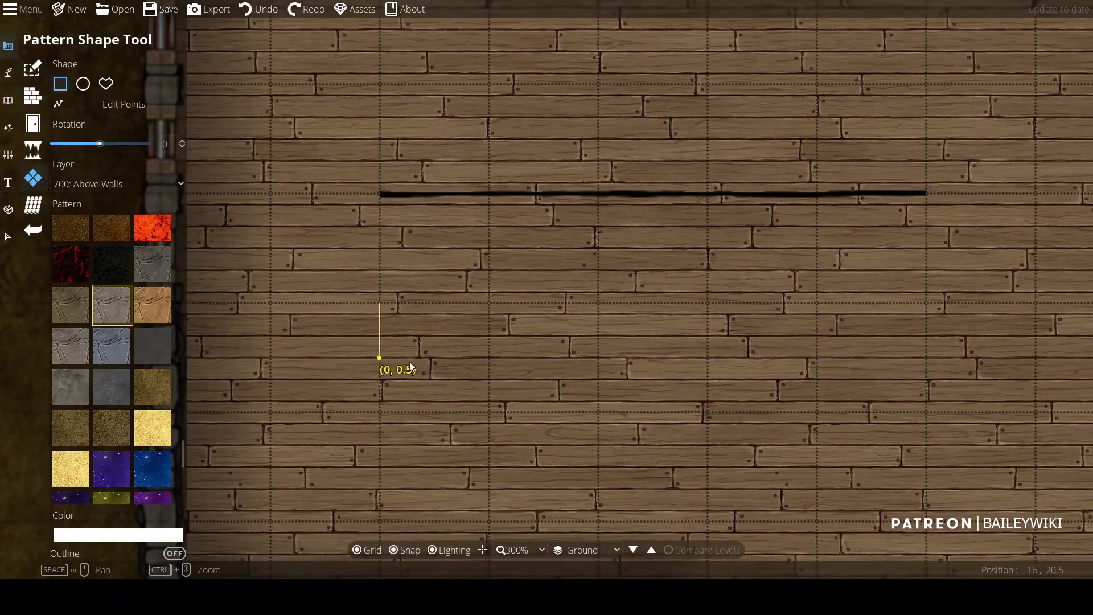
drag(411, 367, 596, 425)
scroll(435, 413, up, 3)
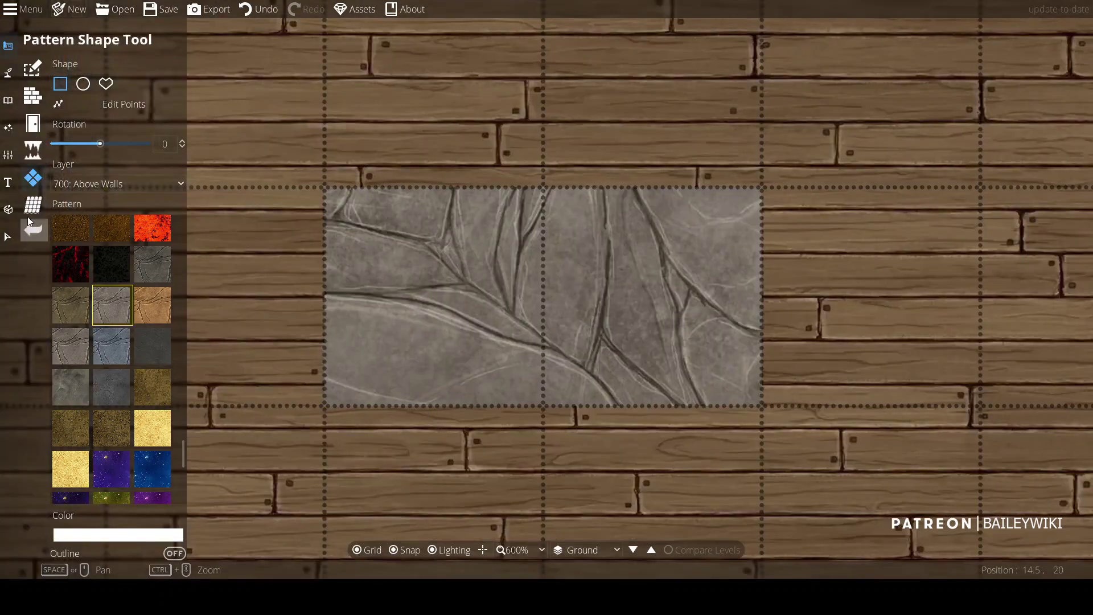
Outline the rock rectangle with the thin black line path at width 0.71 and hide the grid
click(8, 72)
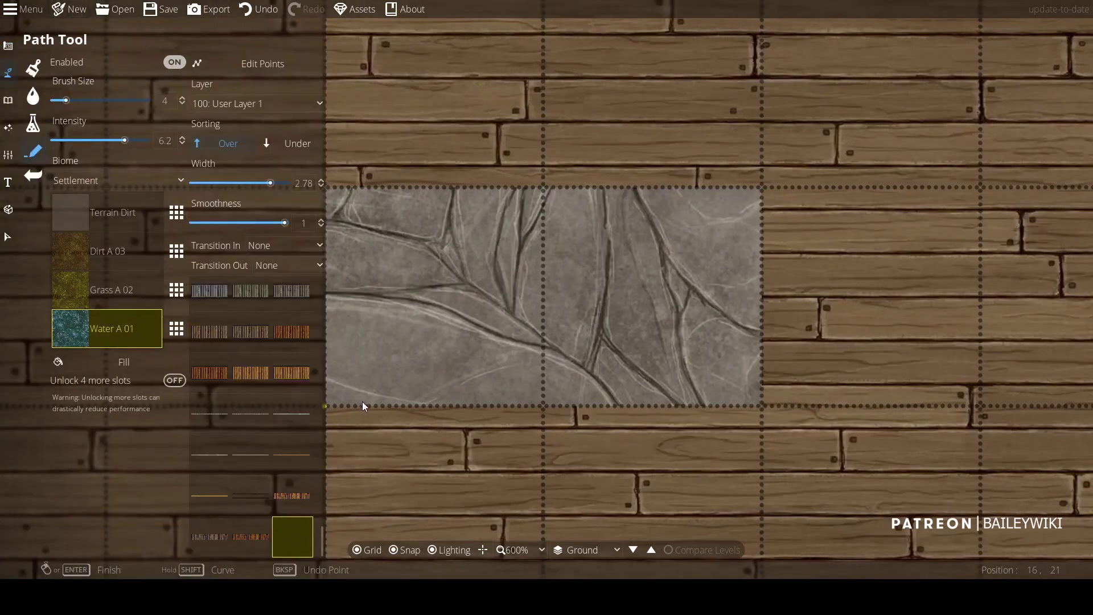
drag(363, 406, 496, 440)
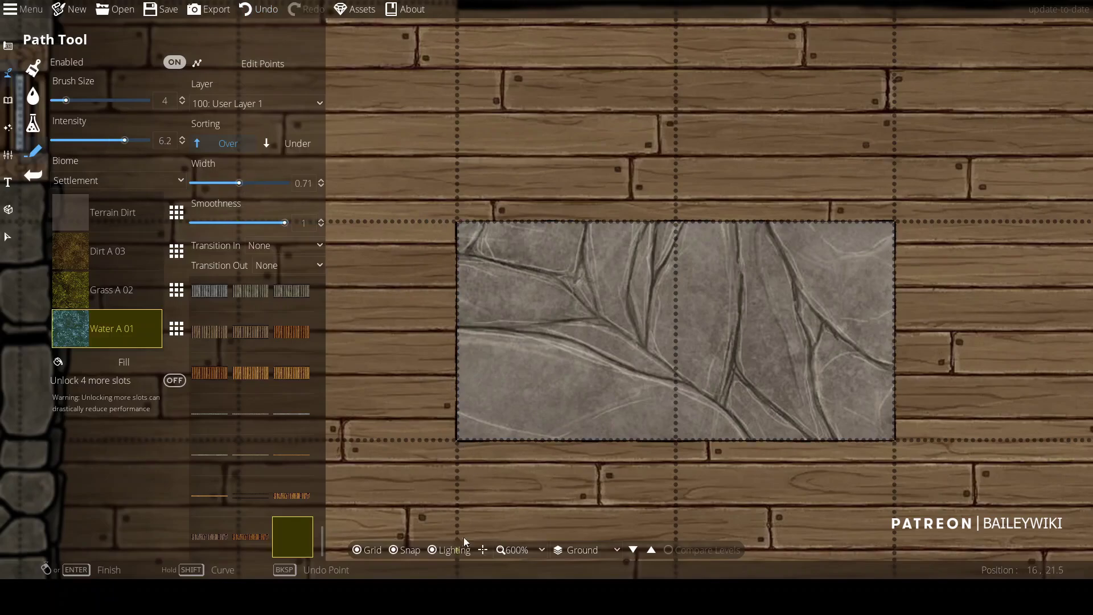
click(379, 552)
scroll(581, 353, up, 1)
drag(581, 353, 498, 246)
drag(939, 192, 1006, 307)
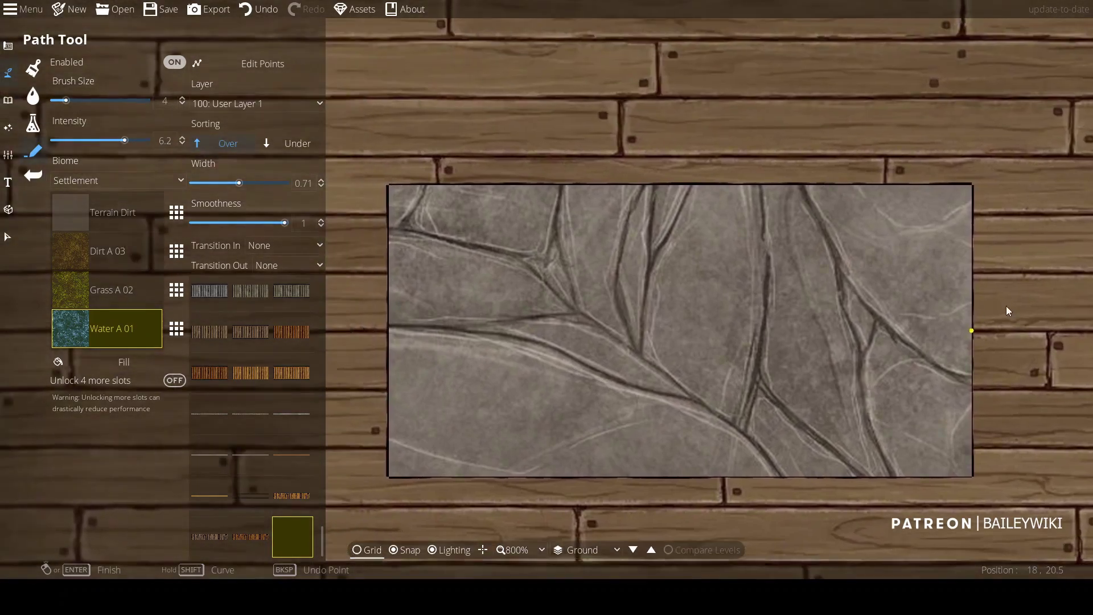
Undo the black outline, the rock rectangle and the straight black line on the wooden floor
scroll(562, 280, down, 2)
key(ctrl+z)
key(ctrl+z)
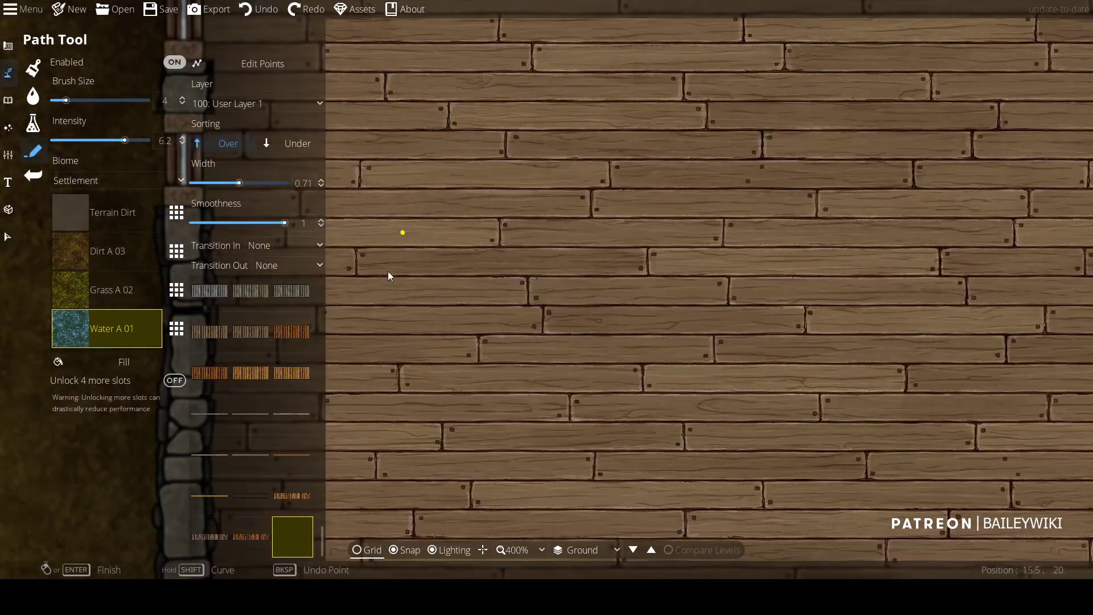
Open the Object Tool, view the [FA] Furniture, [FA] OUTDATED and [FA] Winter tag sets one after another, and clear the tag set
click(8, 99)
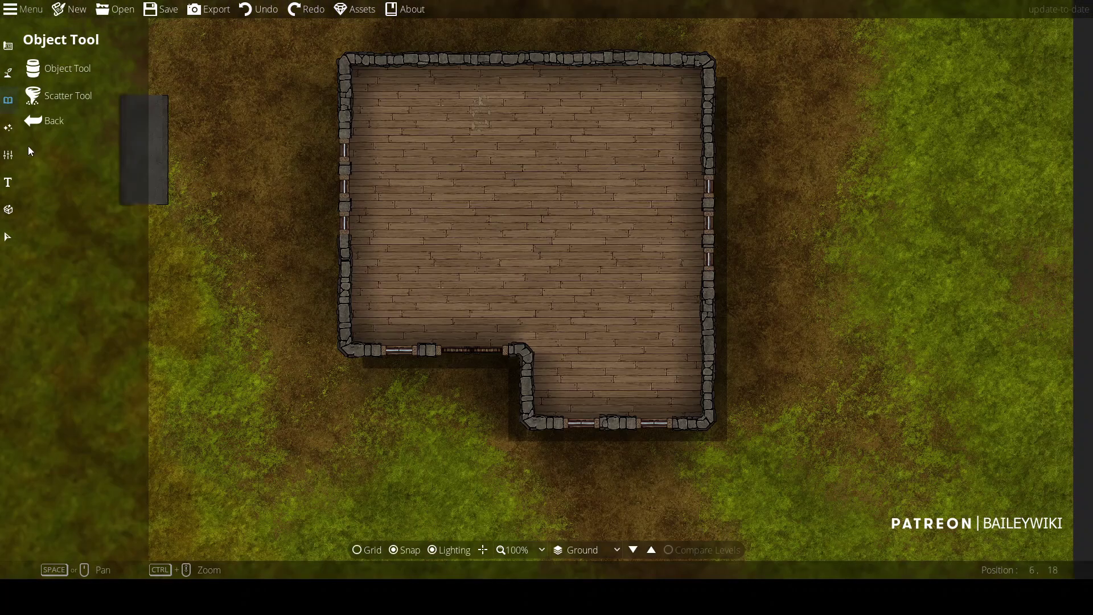
click(66, 74)
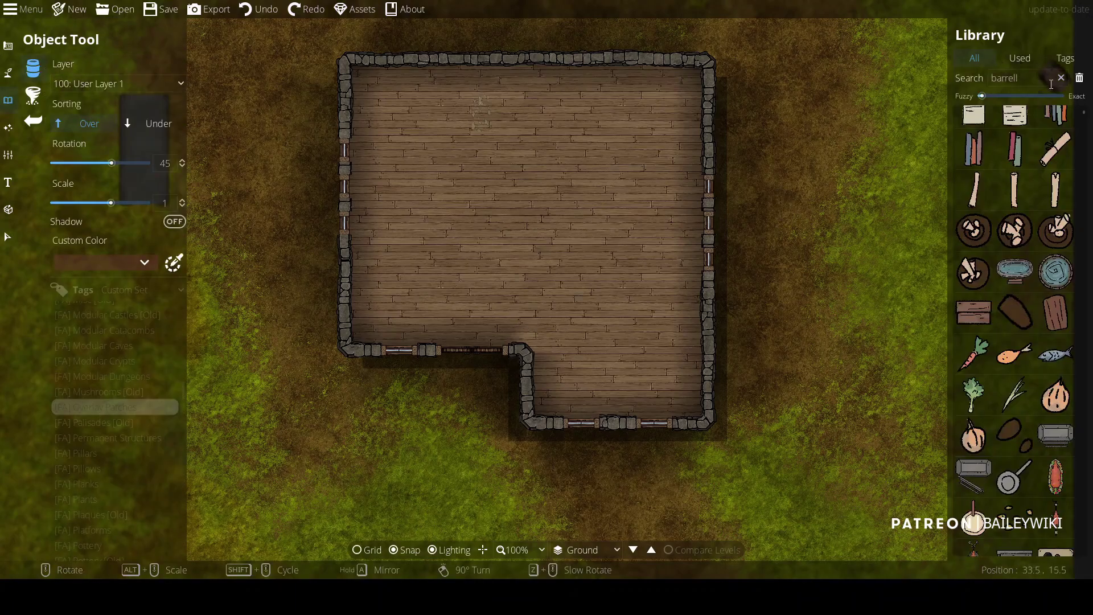
click(132, 291)
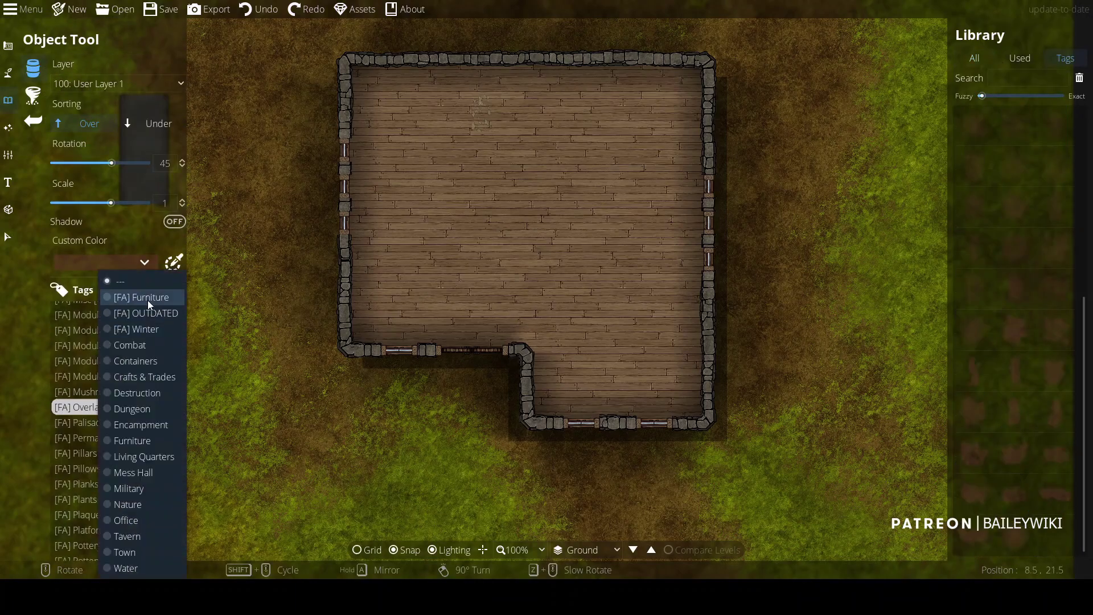
click(148, 298)
click(142, 289)
click(159, 313)
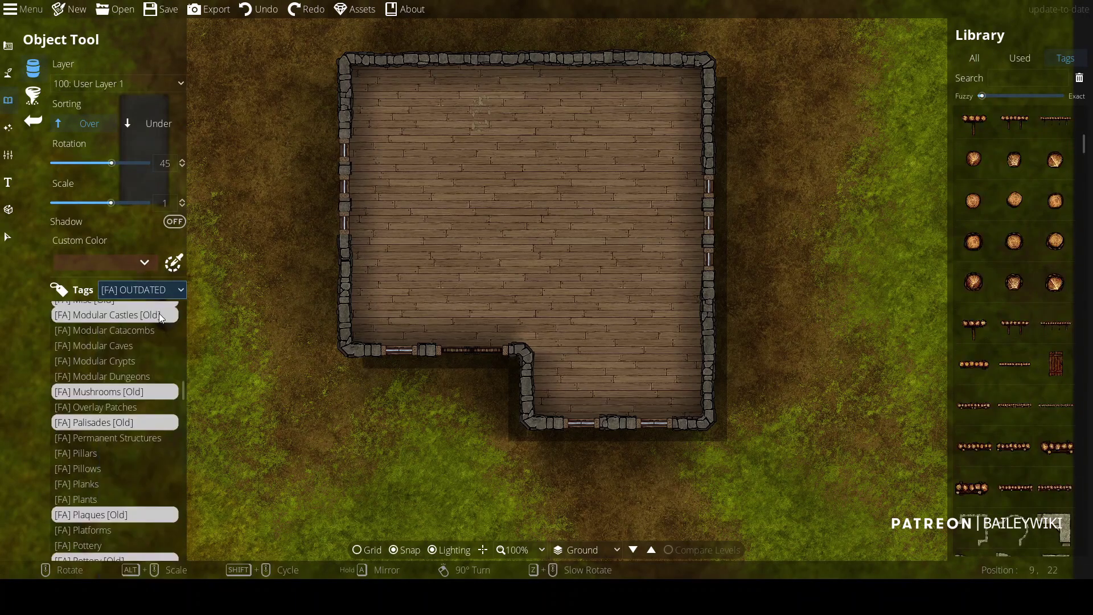
click(162, 288)
click(153, 315)
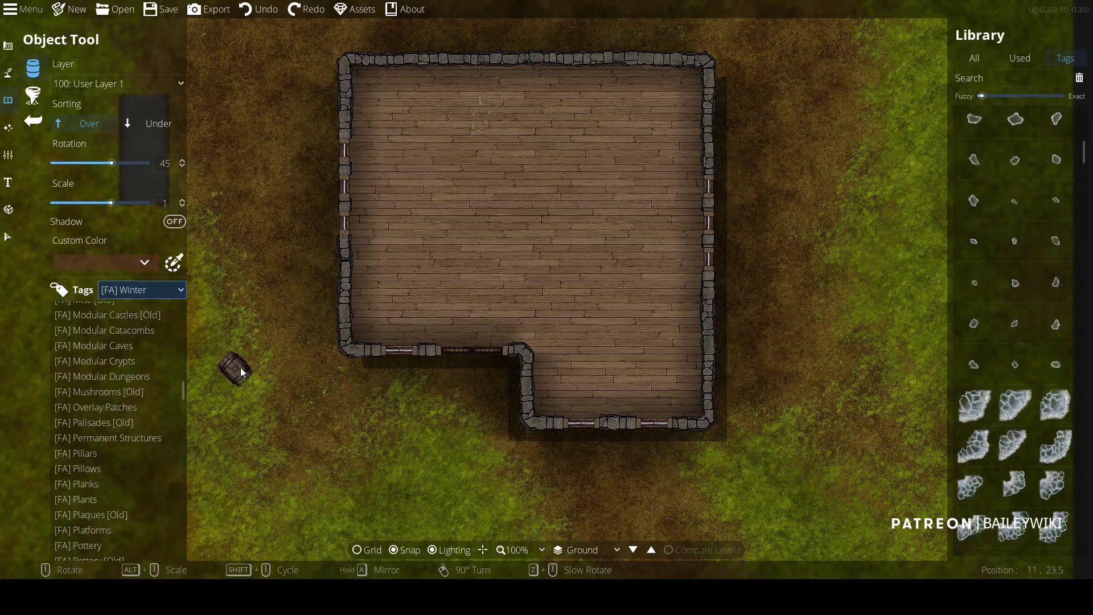
click(122, 287)
click(127, 307)
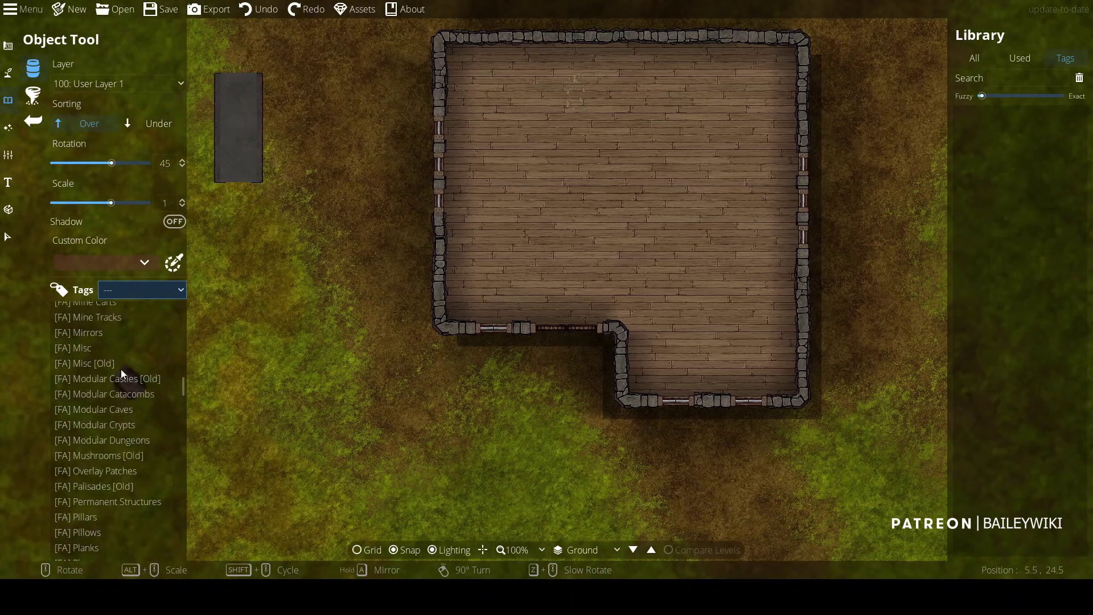
Browse the object tags from the start of the list, viewing Altars, Appliances, Armchairs, Barrels and Benches
scroll(121, 369, up, 20)
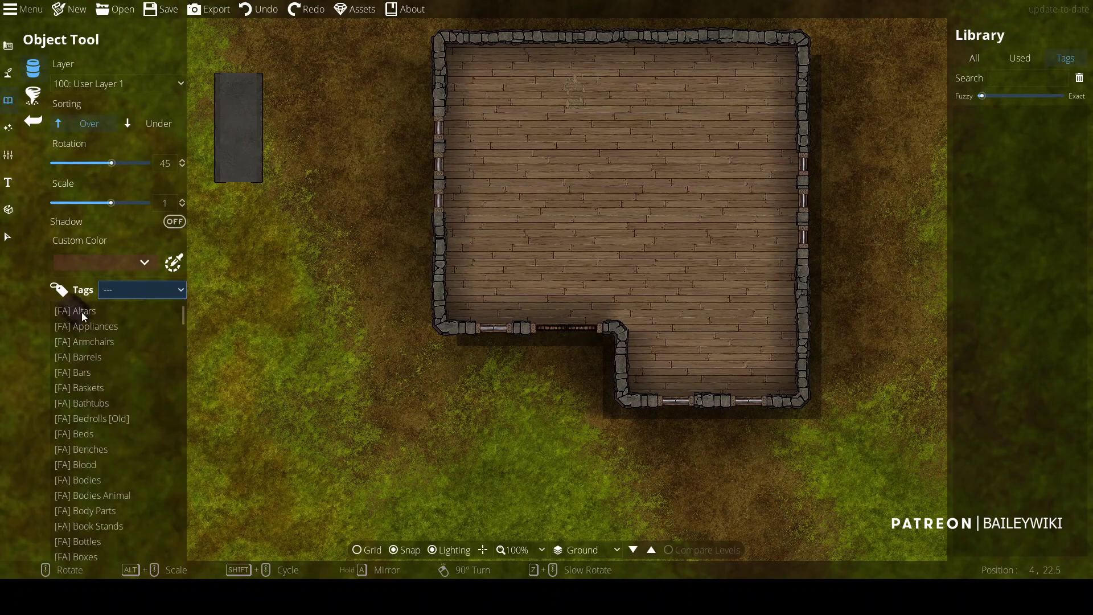
click(81, 312)
click(90, 328)
click(94, 344)
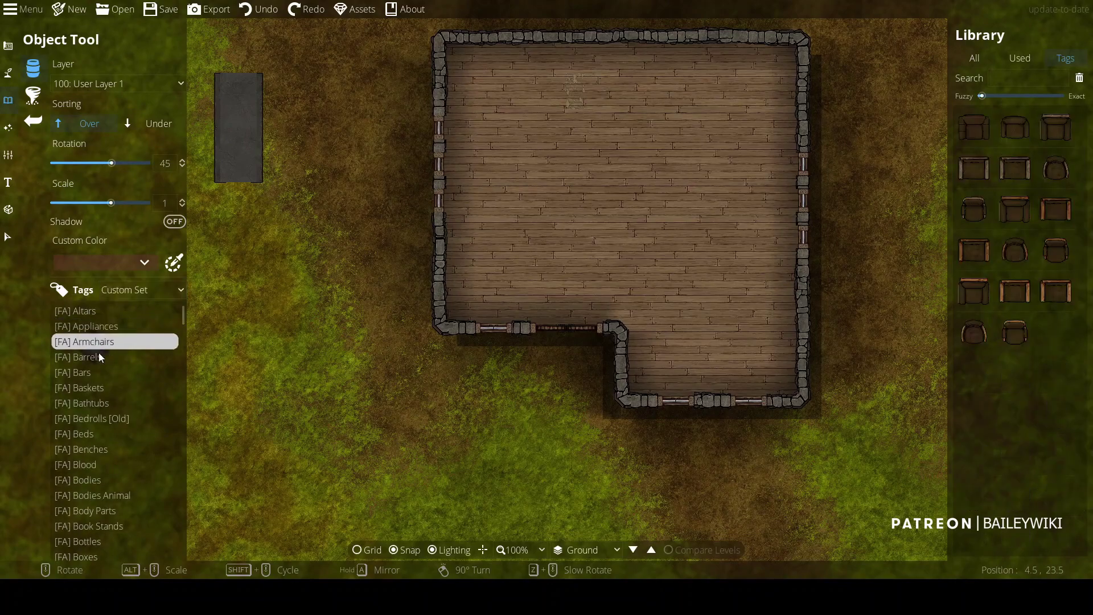
click(98, 356)
click(100, 450)
scroll(103, 427, down, 5)
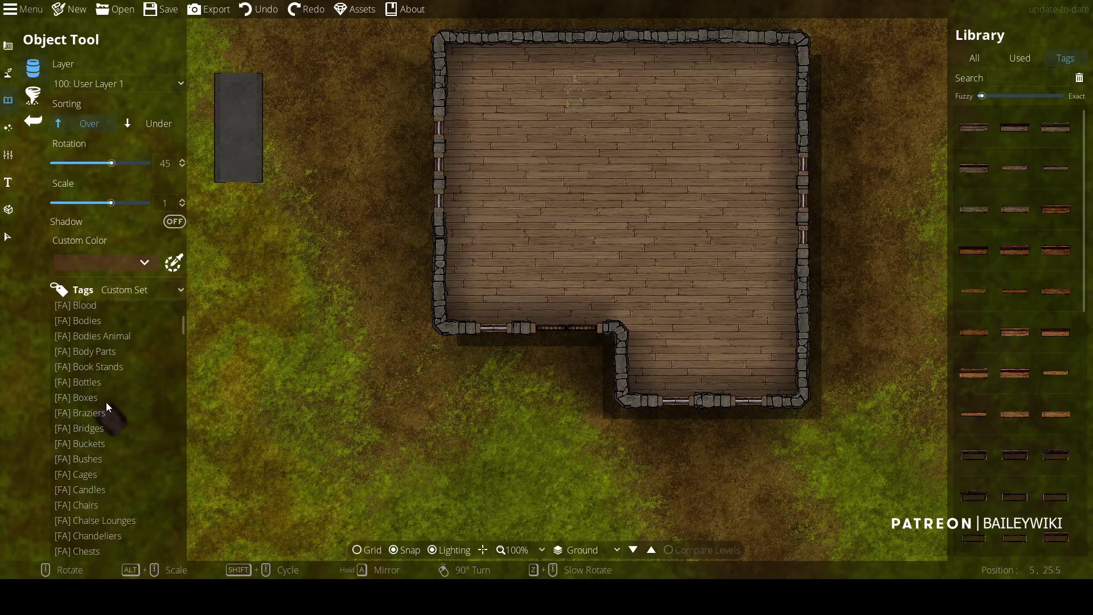
scroll(106, 410, down, 8)
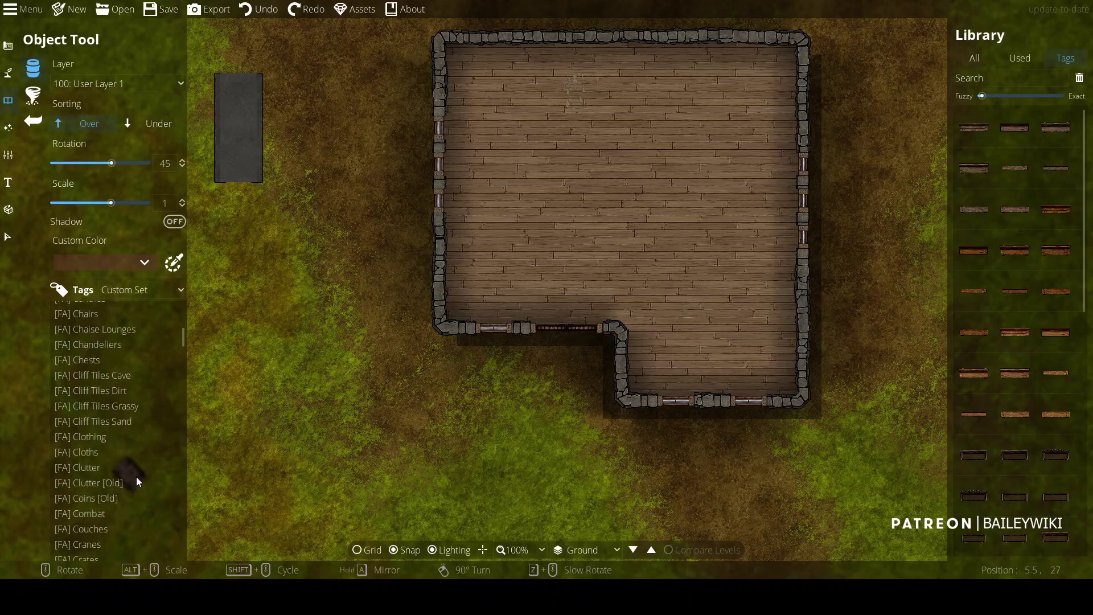
scroll(108, 450, down, 4)
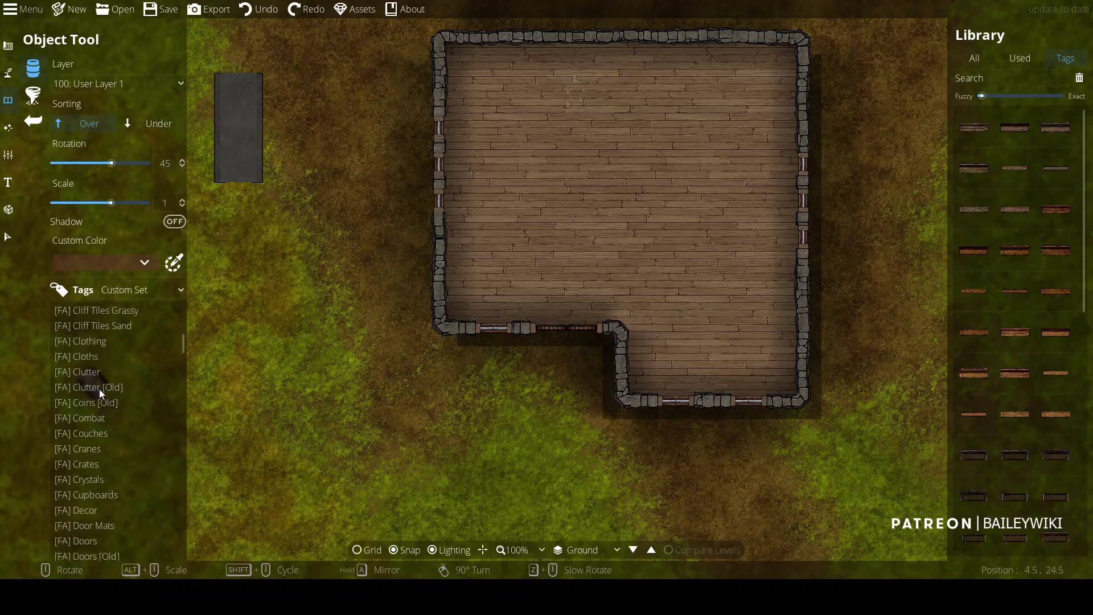
View the [FA] Clutter [Old] and [FA] Crystals object tags and look through the crystal assets
click(99, 389)
scroll(148, 410, down, 3)
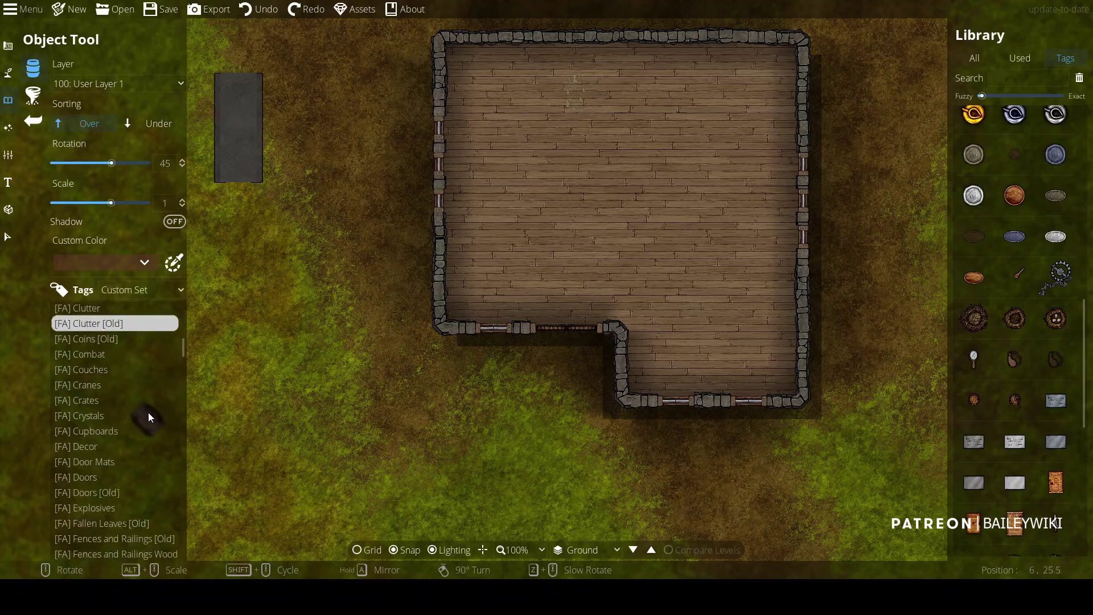
scroll(148, 412, down, 2)
click(97, 383)
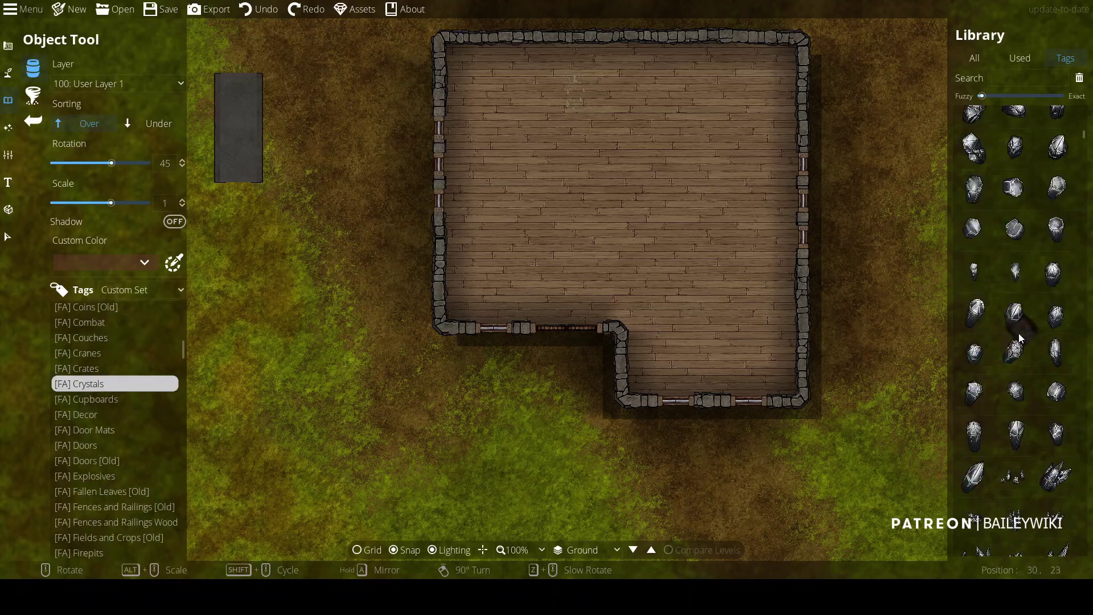
scroll(1020, 333, down, 5)
Use the Scatter Tool with a block of black crystal assets from [FA] Crystals to scatter crystals over the grass southwest of the building
click(32, 96)
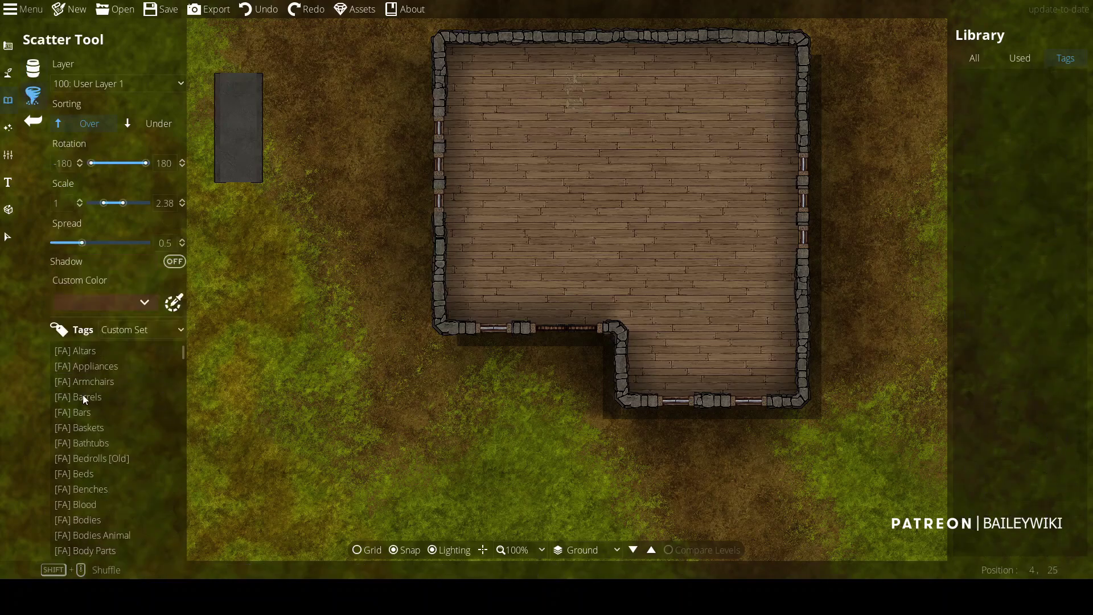
scroll(105, 486, down, 8)
click(117, 482)
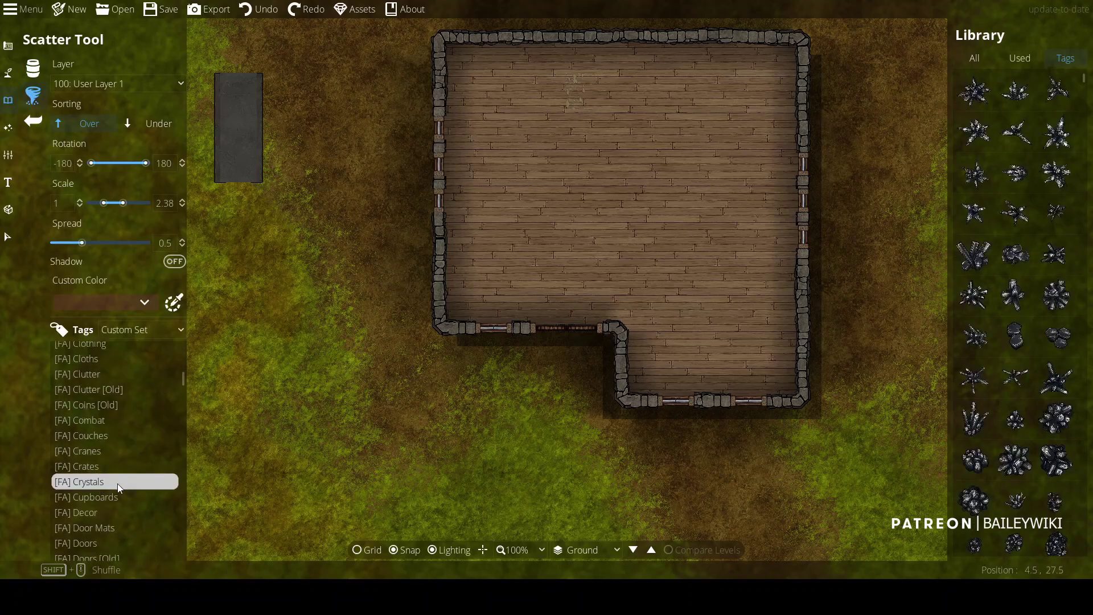
click(975, 132)
shift+click(1056, 377)
mouse_move(268, 284)
mouse_down()
mouse_move(387, 499)
mouse_move(348, 281)
mouse_up()
mouse_move(505, 337)
mouse_down()
mouse_move(598, 234)
mouse_move(600, 198)
mouse_up()
mouse_move(295, 271)
mouse_down()
mouse_move(592, 451)
mouse_move(627, 420)
mouse_up()
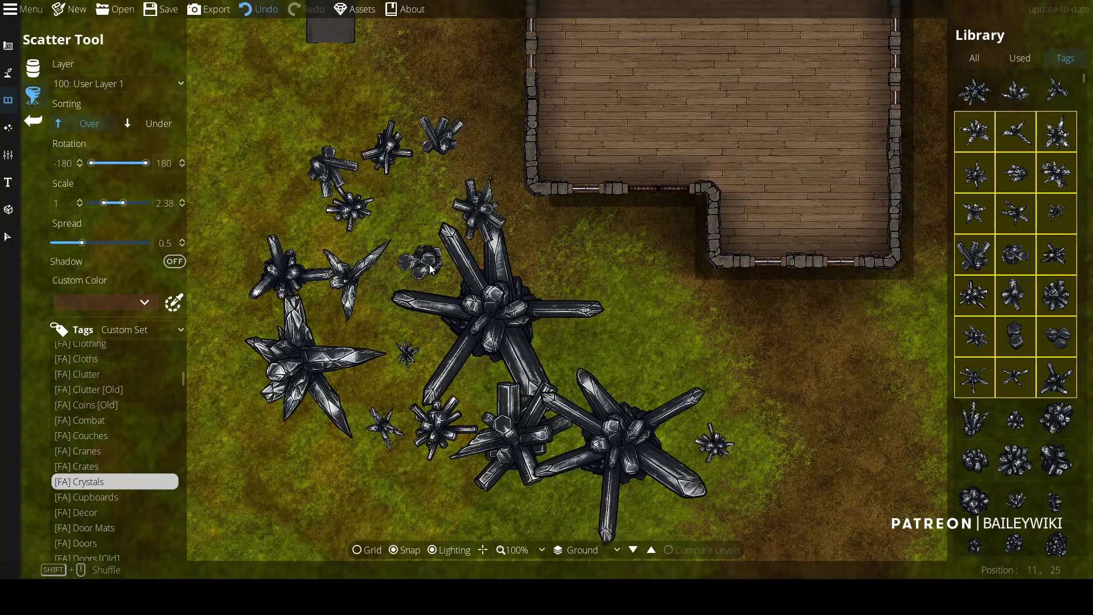
Undo all the black crystals scattered on the grass
key(ctrl+z)
key(ctrl+z)
key(ctrl+z)
Select several individual black crystal top assets, scatter them across the ground north of the building, and undo the scatter
scroll(1037, 394, down, 10)
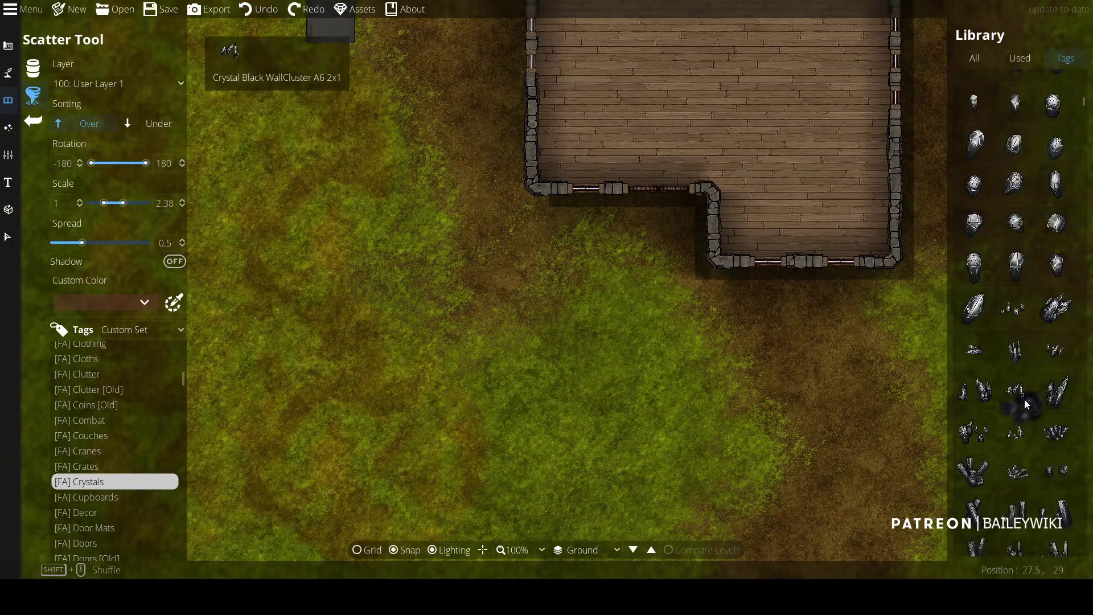
scroll(1025, 402, down, 15)
click(976, 151)
ctrl+click(1013, 159)
ctrl+click(1054, 151)
ctrl+click(1054, 271)
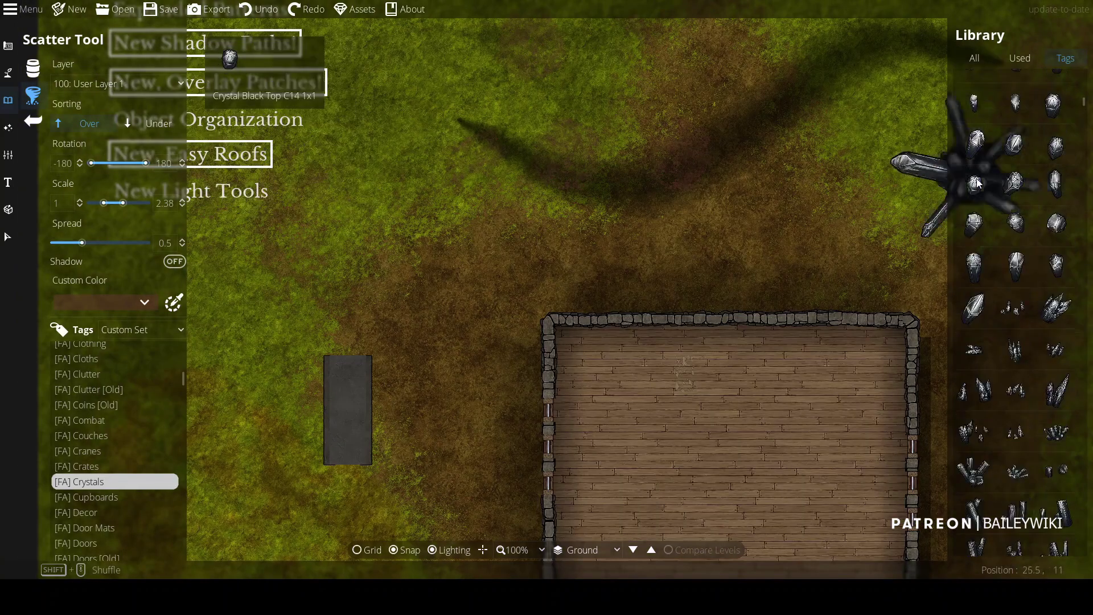
ctrl+click(976, 183)
ctrl+click(1057, 145)
ctrl+click(1059, 188)
ctrl+click(1056, 226)
ctrl+click(1057, 266)
mouse_move(312, 293)
mouse_down()
mouse_move(551, 157)
mouse_move(392, 479)
mouse_move(753, 239)
mouse_up()
key(ctrl+z)
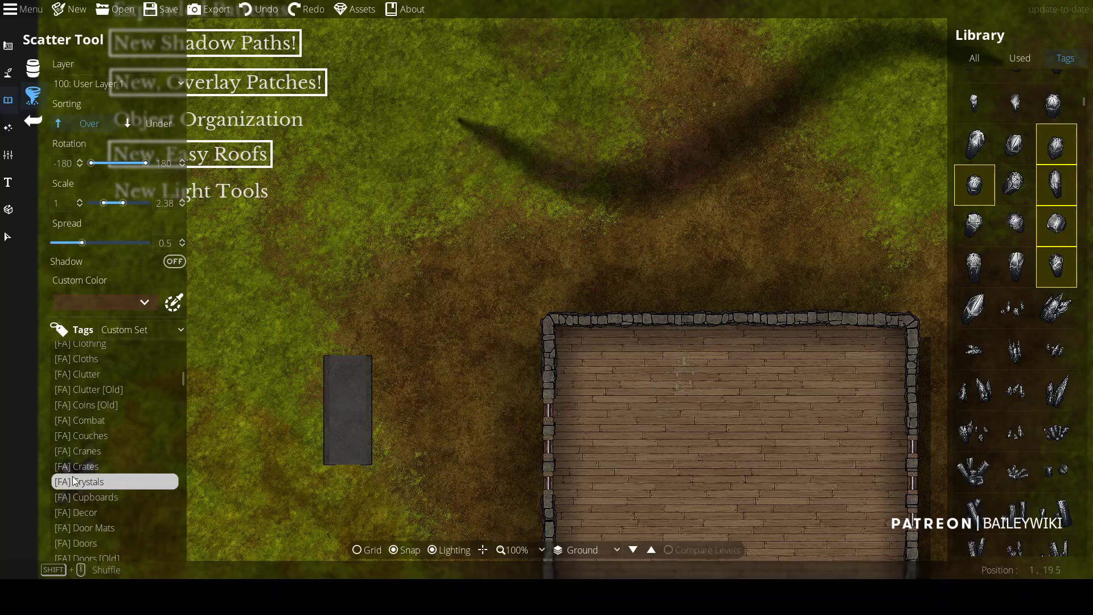
Browse further down the scatter tags, viewing the door and modular structure assets
scroll(97, 475, down, 4)
click(94, 355)
scroll(139, 462, down, 10)
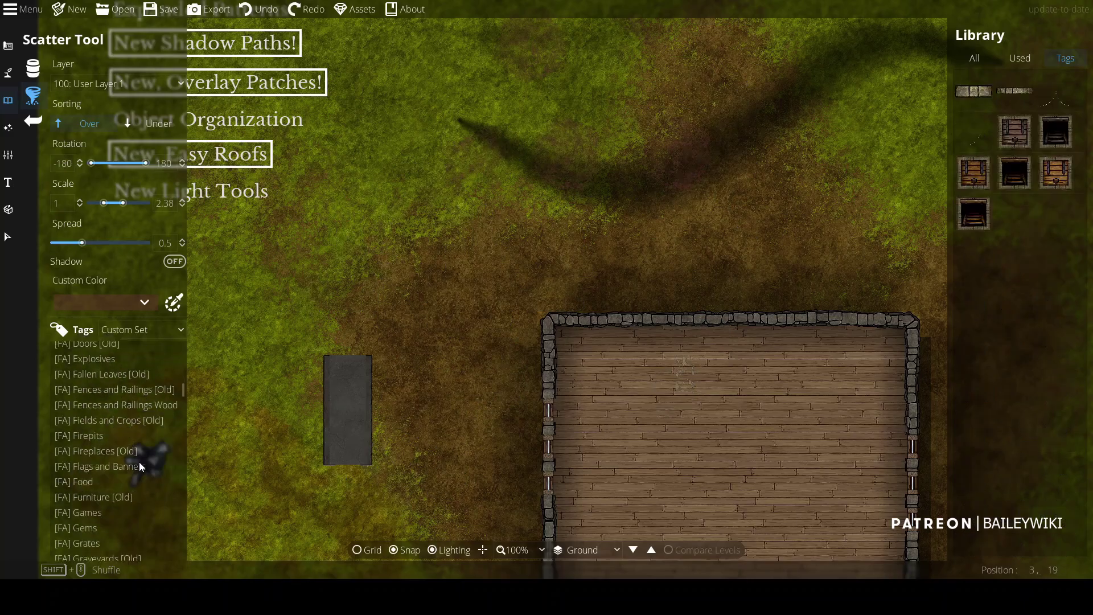
scroll(139, 466, down, 6)
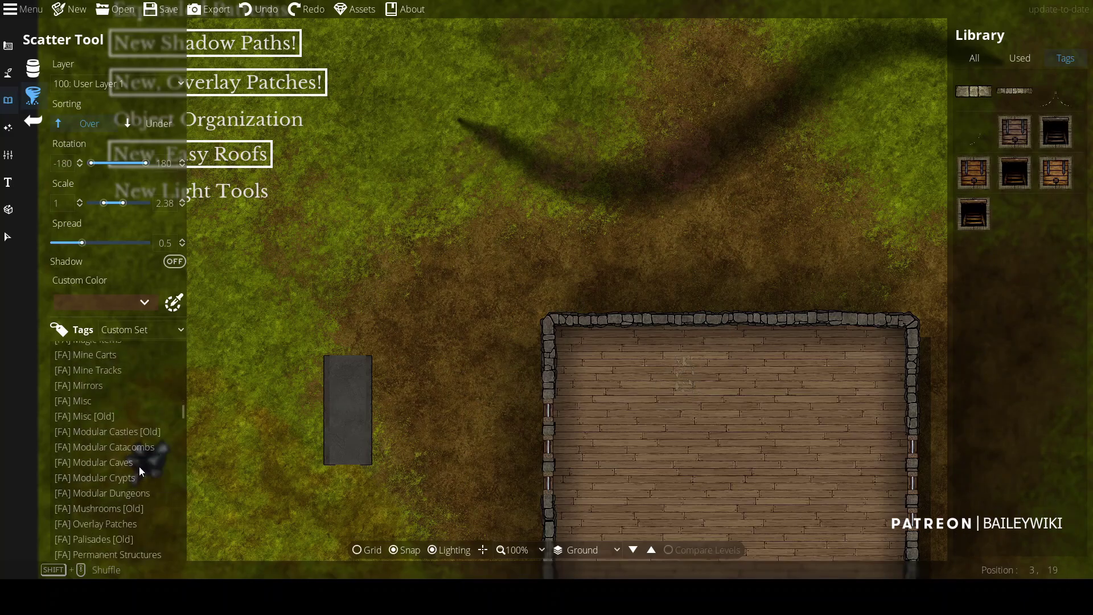
click(139, 396)
scroll(139, 422, down, 1)
scroll(139, 428, down, 2)
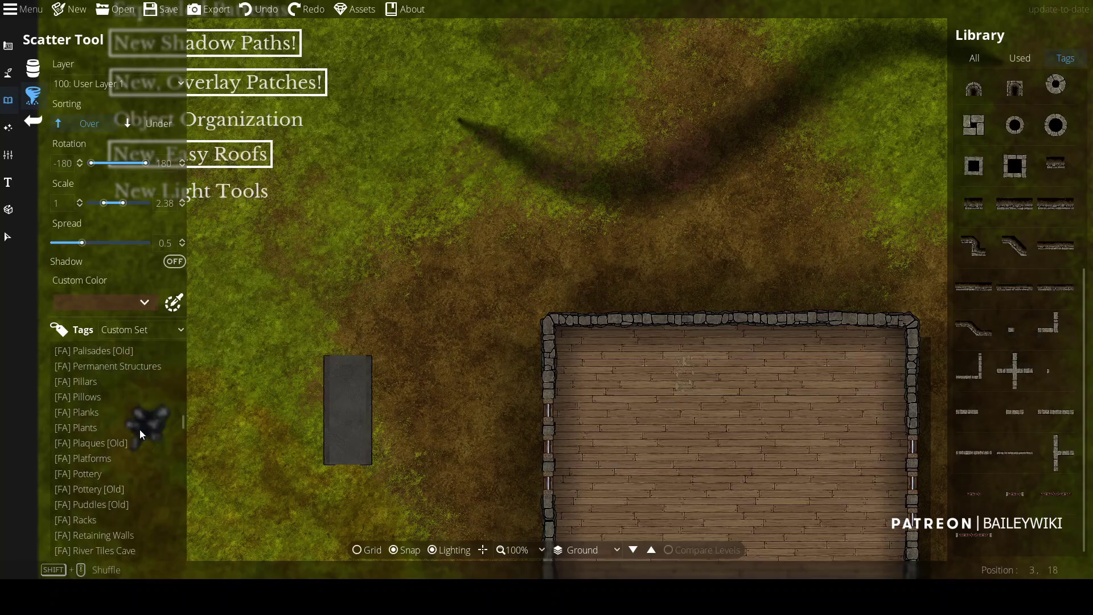
scroll(140, 428, up, 3)
Show the [FA] Overlay Patches assets, set a light grey custom color, and scatter soft patches on the wooden floor
click(146, 447)
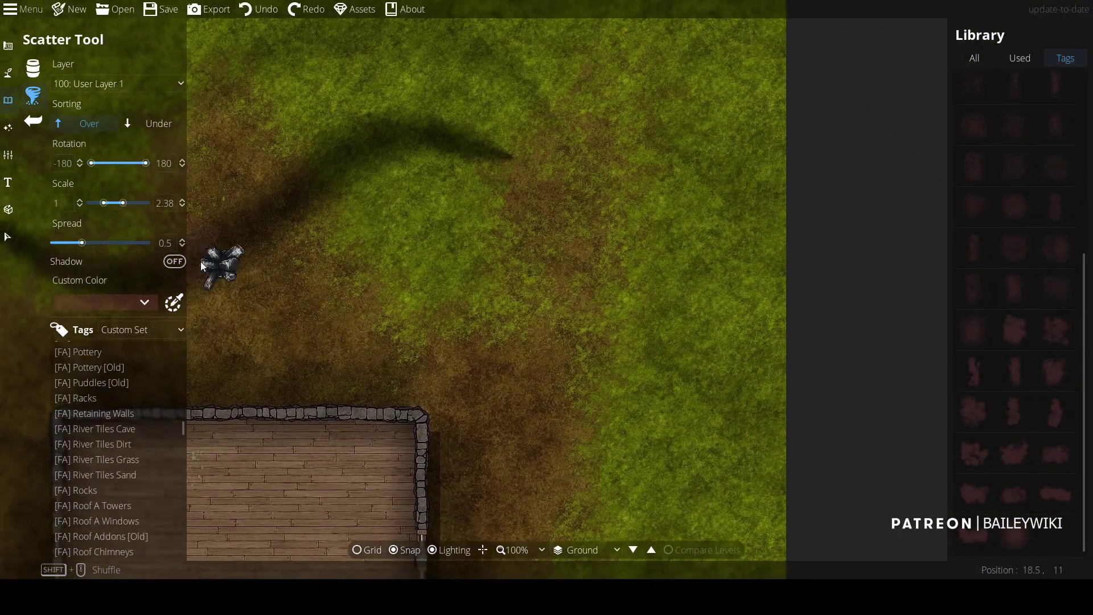
click(120, 302)
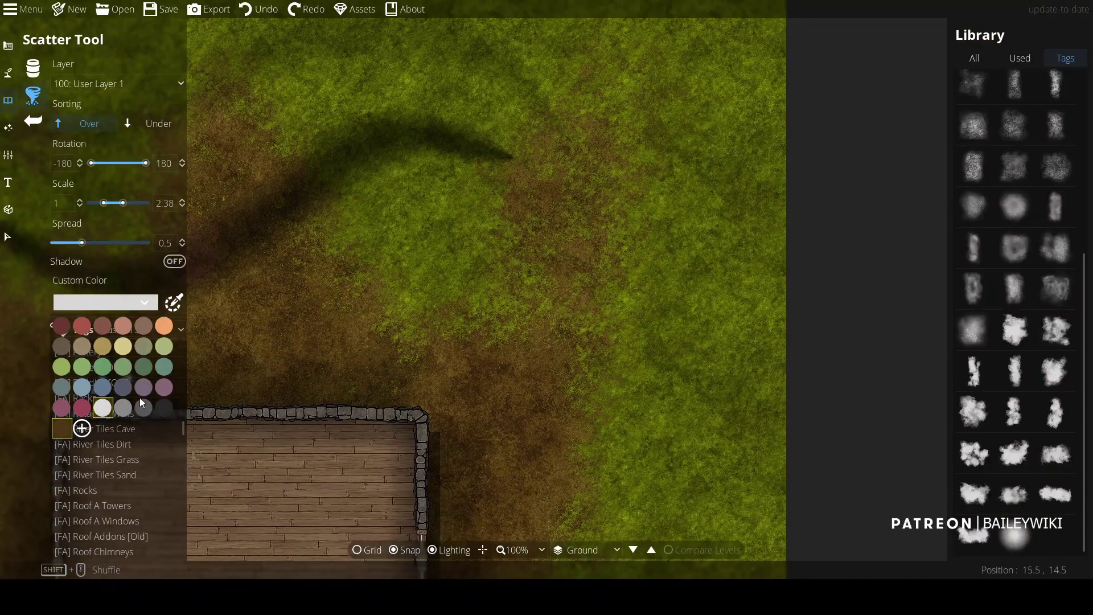
scroll(1078, 262, up, 5)
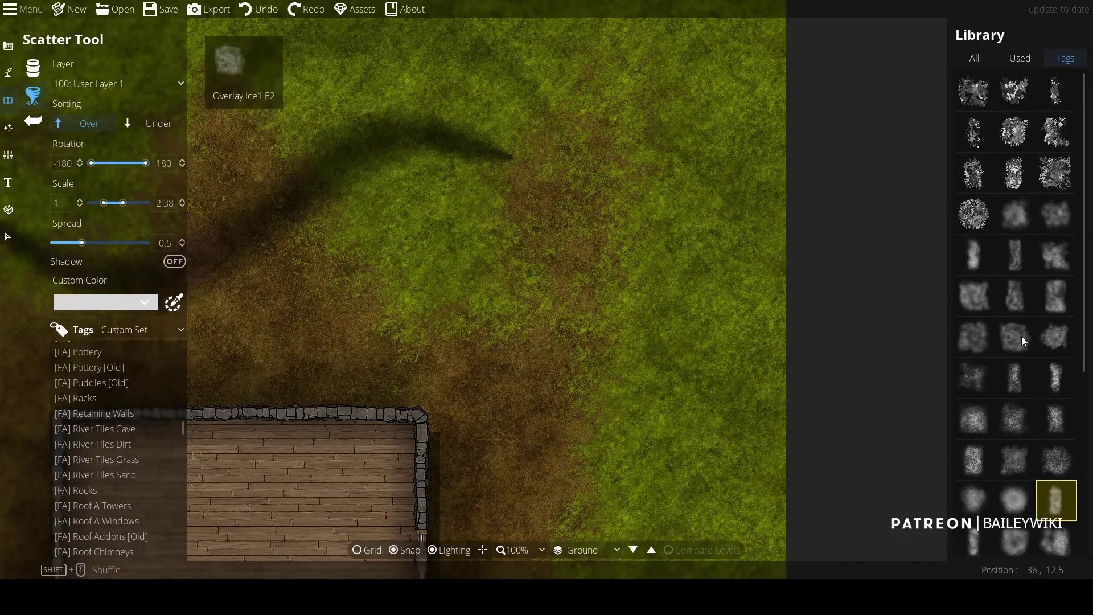
mouse_move(1015, 384)
click(1018, 434)
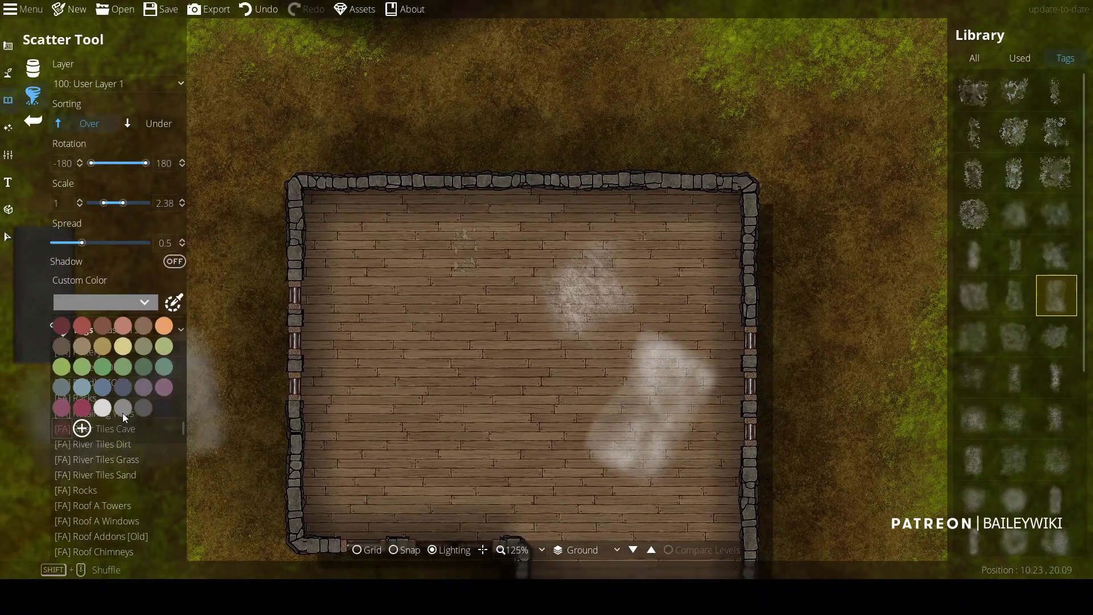
Select the first ten overlay patches and scatter them on the floor in translucent dark red (R 107, G 56, B 52, A 98)
click(973, 97)
shift+click(974, 215)
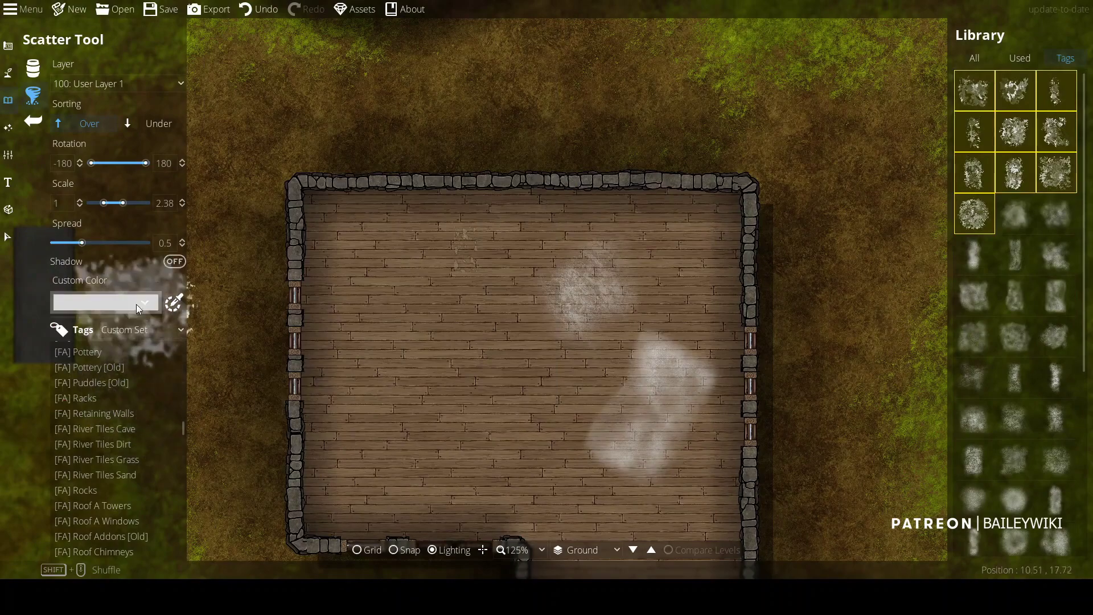
click(136, 304)
click(82, 428)
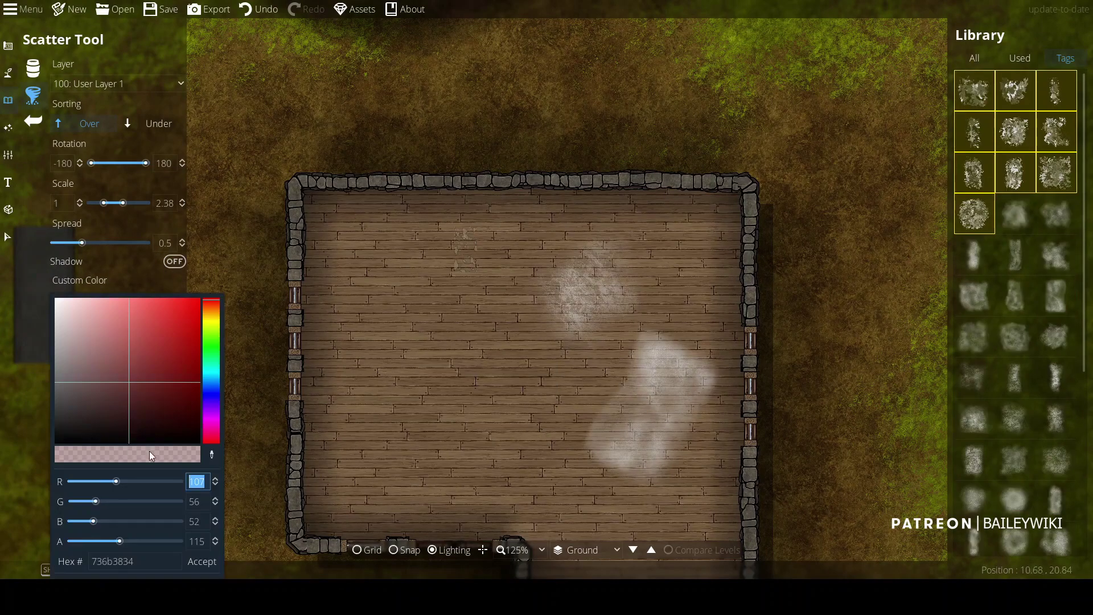
mouse_move(122, 541)
mouse_down()
mouse_move(131, 542)
mouse_move(112, 542)
mouse_up()
click(201, 560)
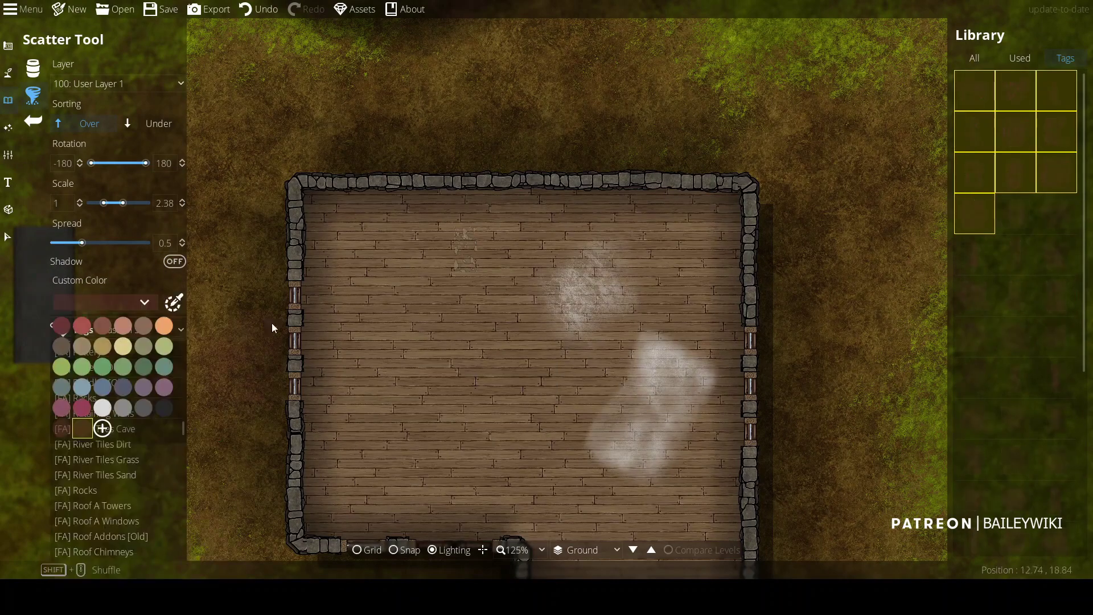
scroll(494, 333, up, 4)
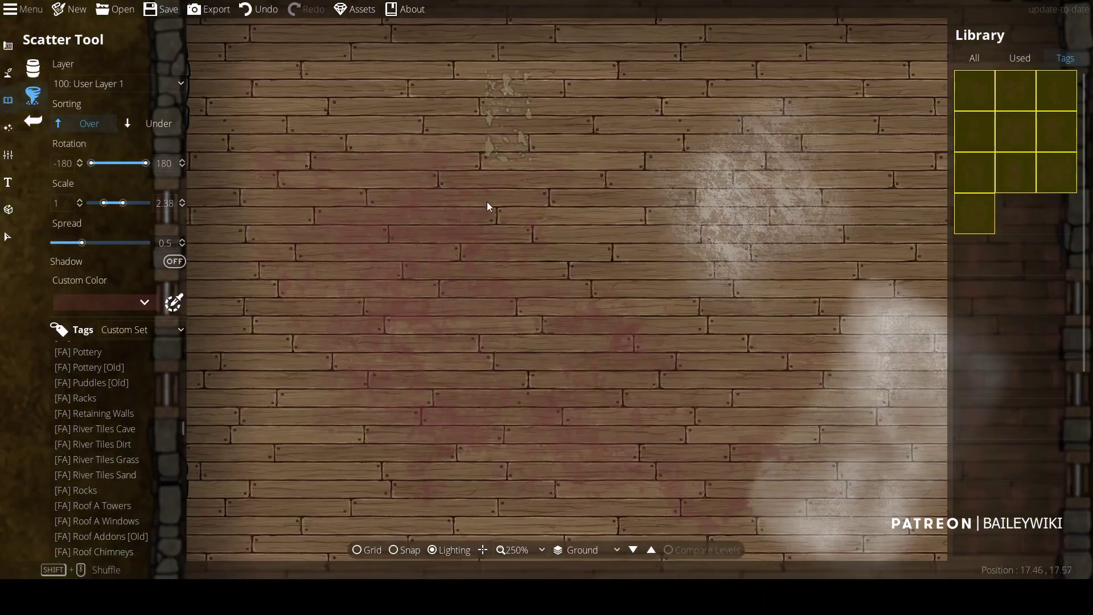
drag(273, 444, 296, 332)
Add a translucent brown custom color (R 88, G 67, B 33, A 98) for the selected overlay patches
click(144, 302)
click(103, 431)
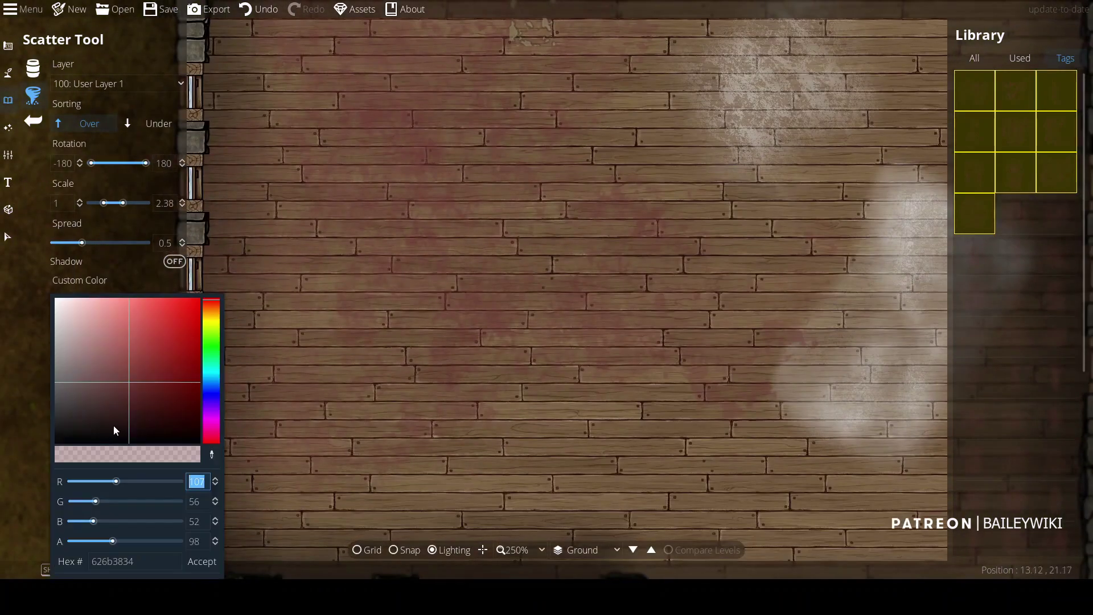
click(213, 313)
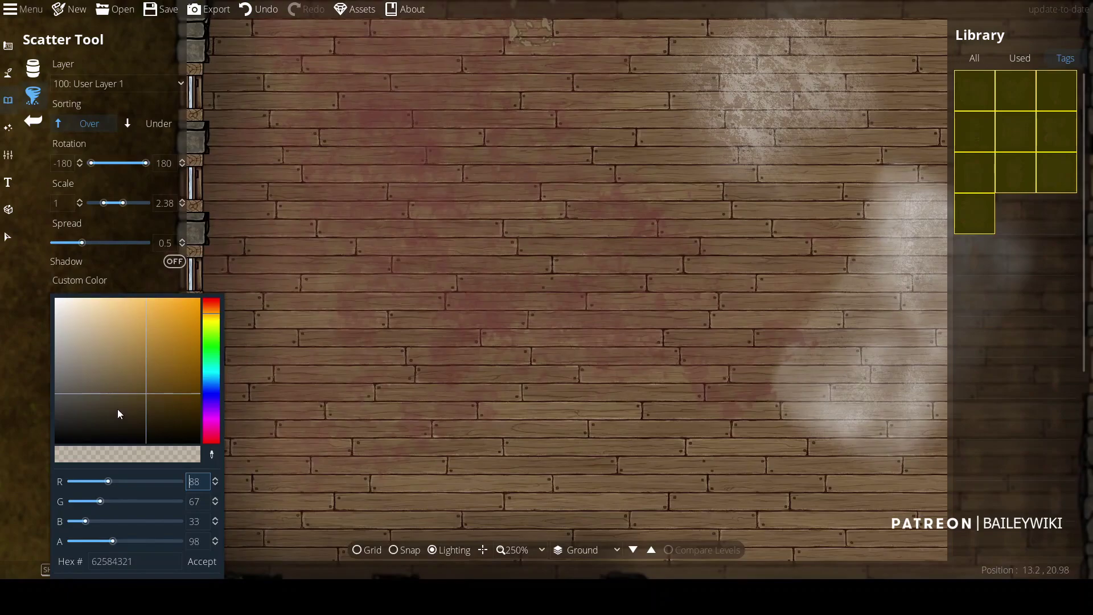
click(201, 565)
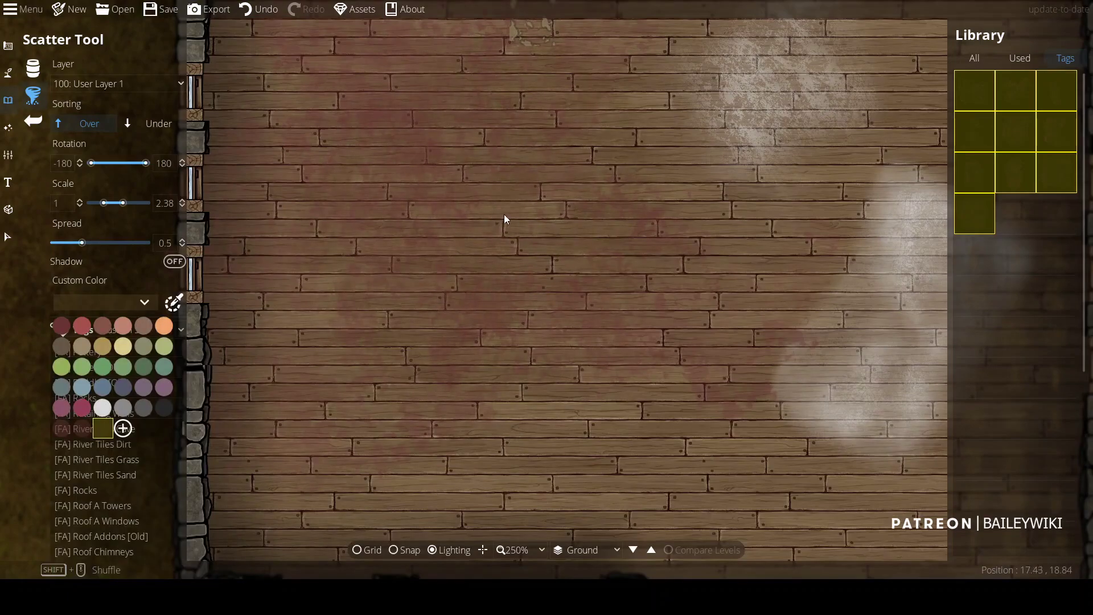
Set the custom color back to a translucent dark red and scatter more overlay patches across the wooden floor
click(147, 309)
click(117, 435)
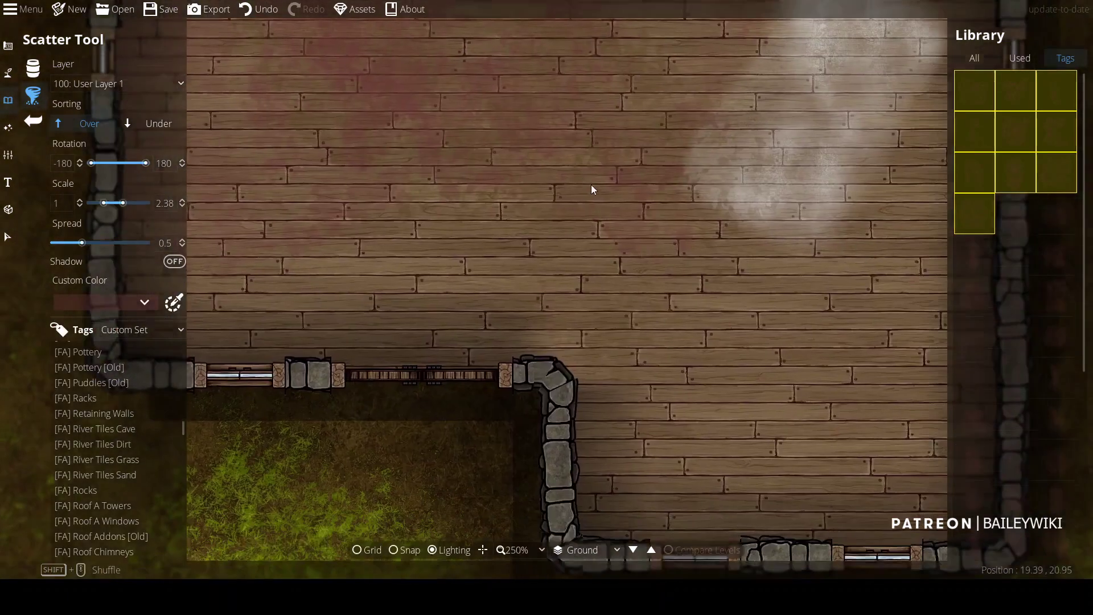
scroll(796, 143, down, 3)
scroll(651, 150, up, 2)
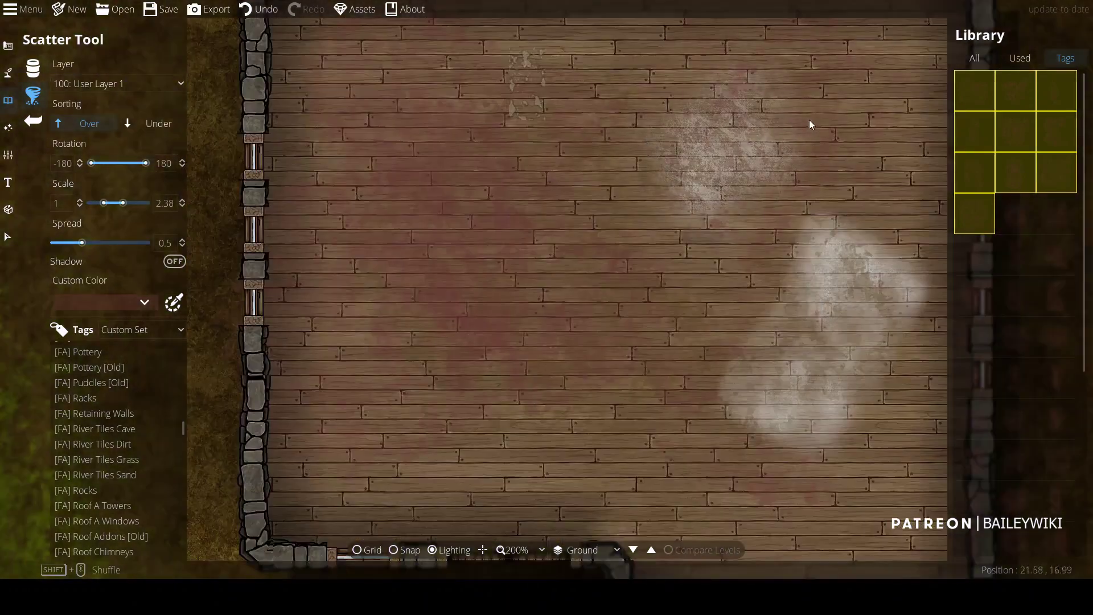
Select the eleven soft overlay patches after the first ten and scatter them across the wooden floor in light grey
click(999, 210)
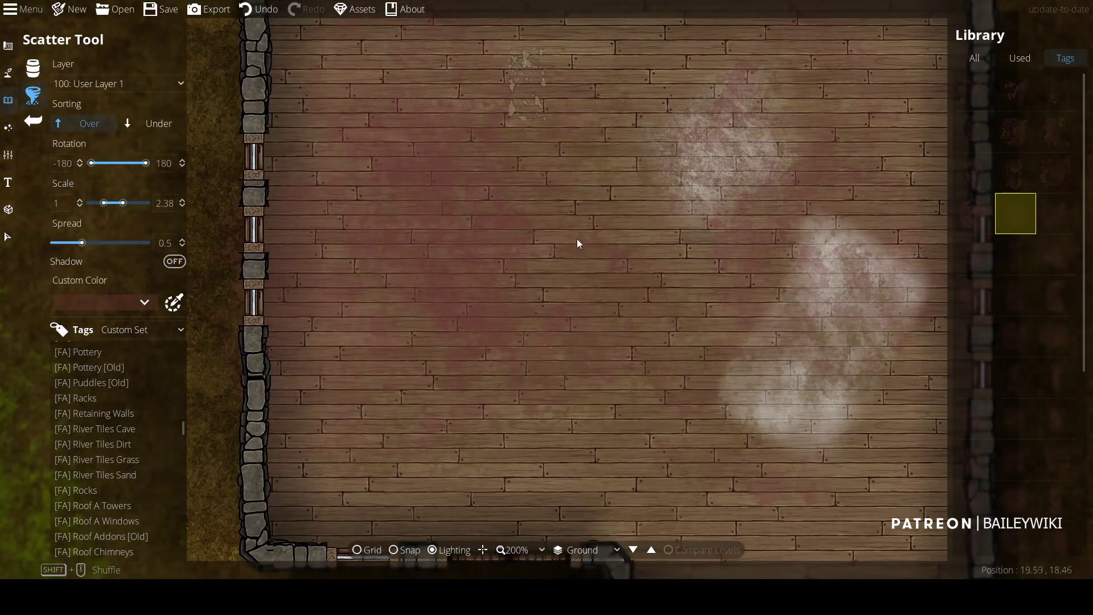
click(104, 309)
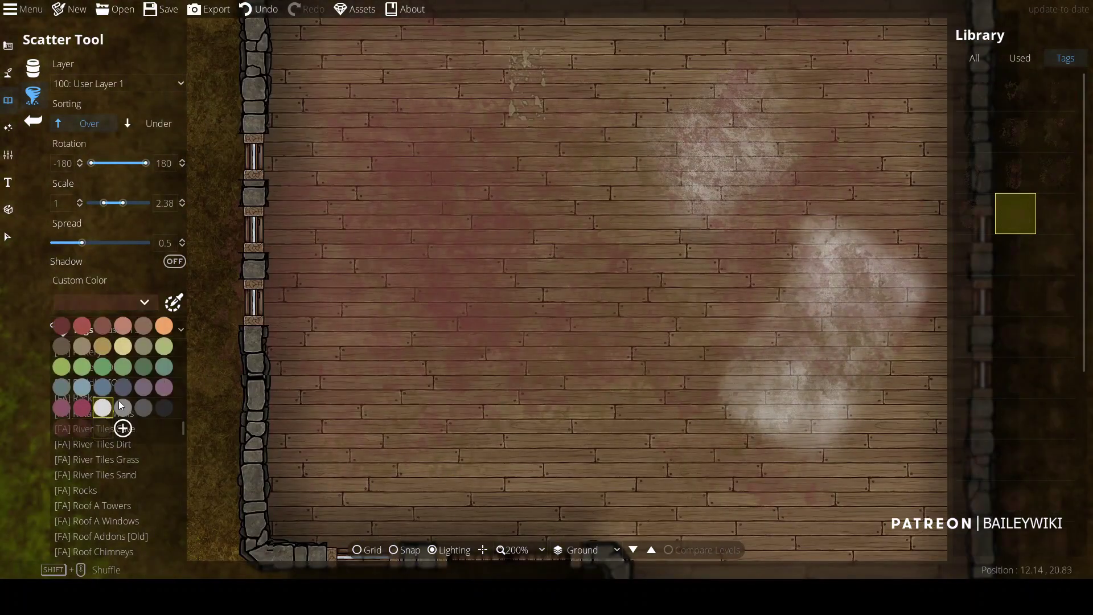
click(108, 406)
shift+click(1057, 336)
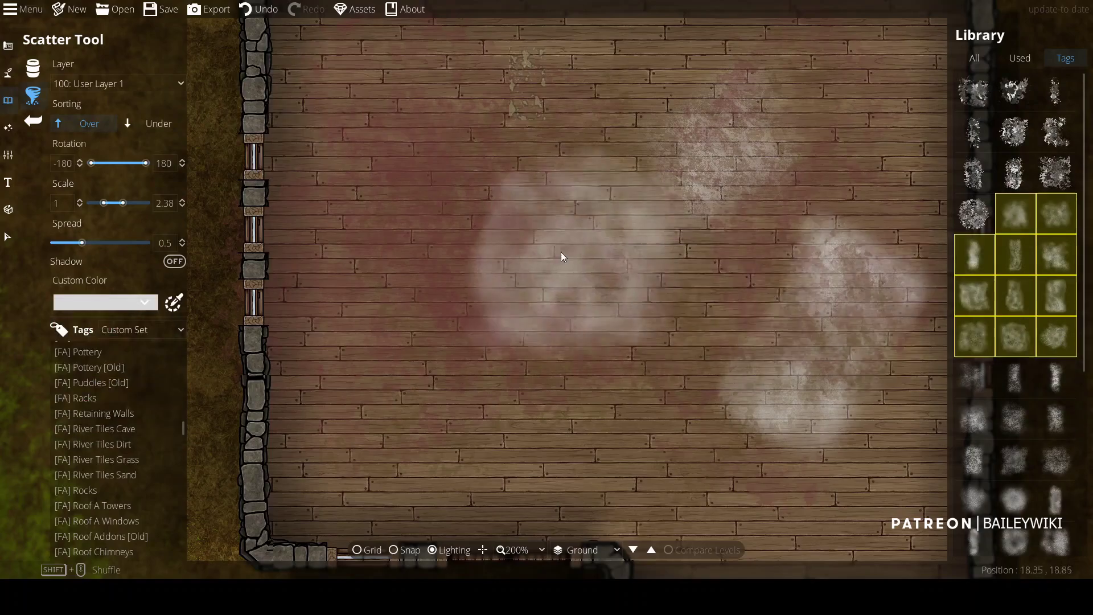
mouse_move(561, 252)
mouse_down()
mouse_move(471, 246)
mouse_move(720, 98)
mouse_move(756, 237)
mouse_move(466, 207)
mouse_move(402, 256)
mouse_move(659, 374)
mouse_move(444, 486)
mouse_up()
scroll(756, 469, down, 3)
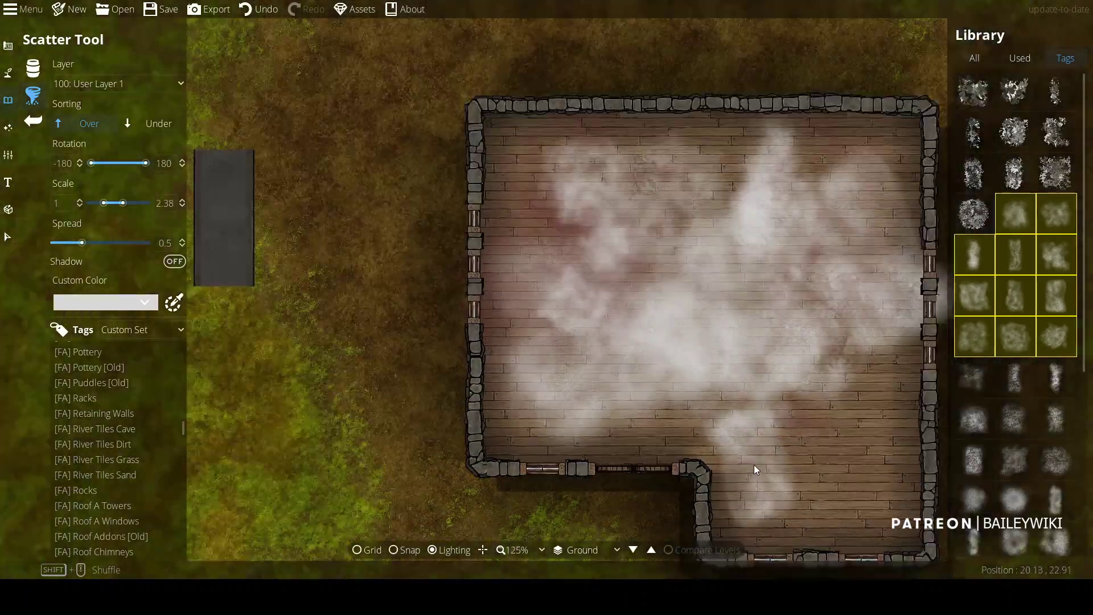
scroll(754, 469, up, 3)
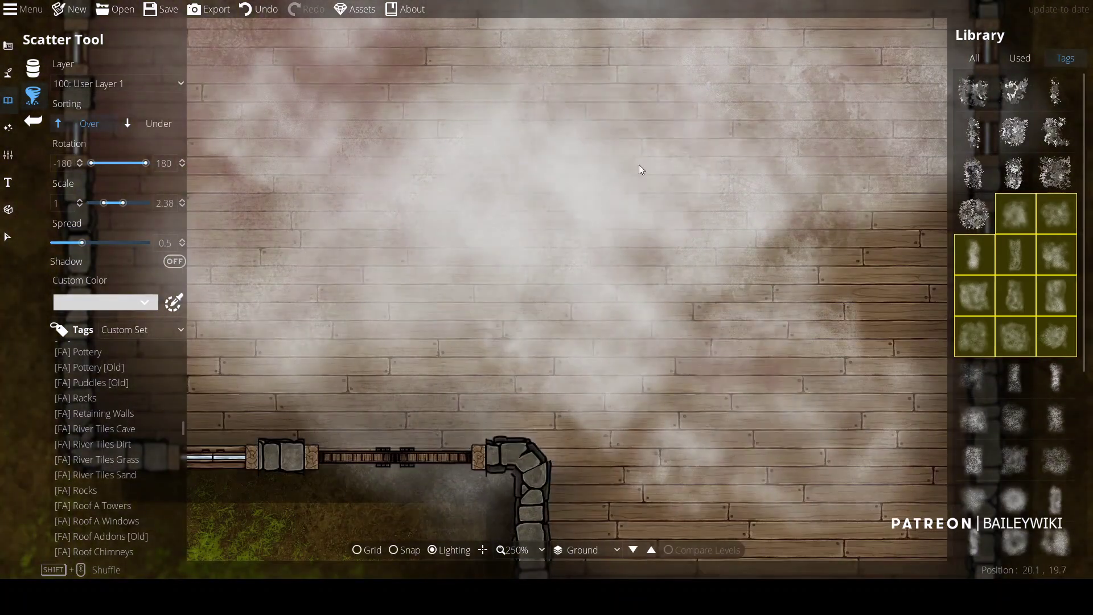
scroll(699, 402, down, 4)
scroll(672, 365, up, 3)
scroll(637, 288, down, 1)
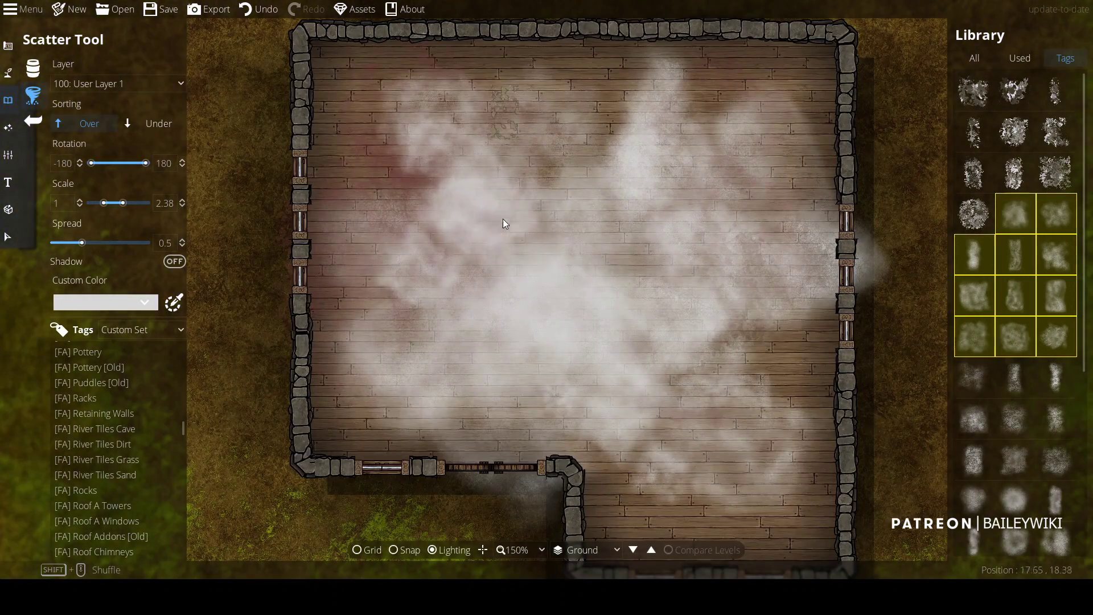
Undo the last four scattered strokes and delete all overlay patches inside the building
key(ctrl+z)
key(ctrl+z)
key(ctrl+z)
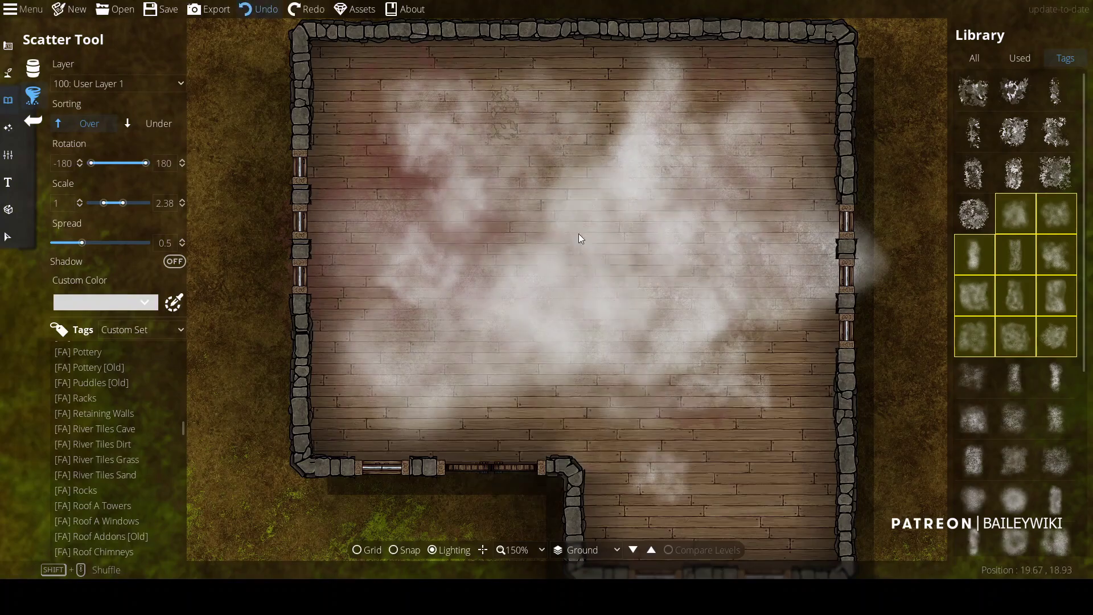
key(ctrl+z)
click(8, 237)
drag(243, 56, 830, 449)
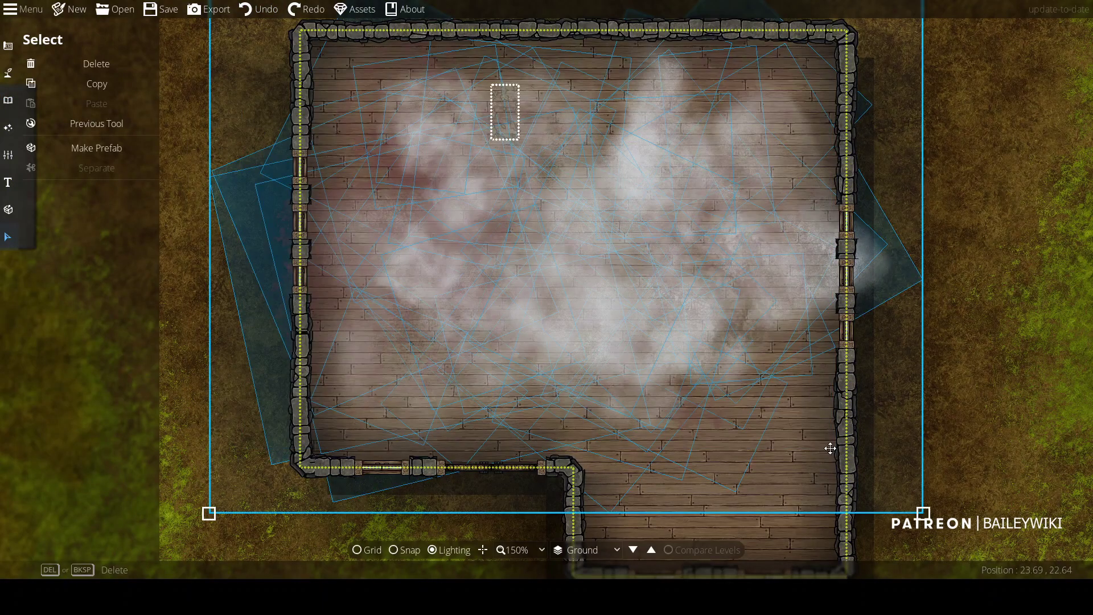
key(Delete)
Return to the Scatter Tool and try scattering the nine soft patches that precede the smoke patches across the floor
click(80, 98)
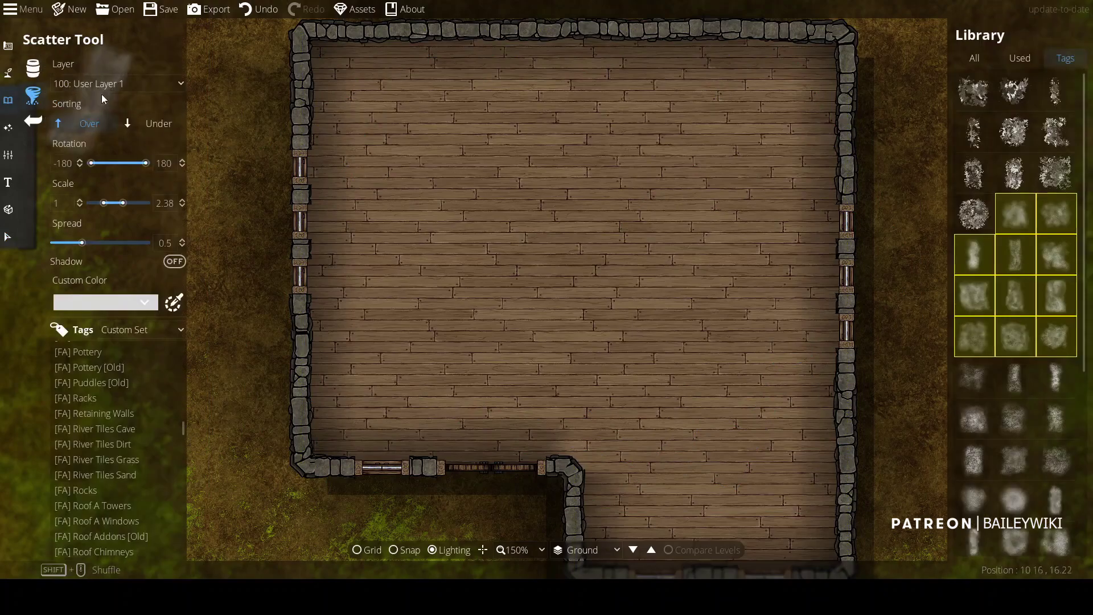
scroll(1057, 384, down, 5)
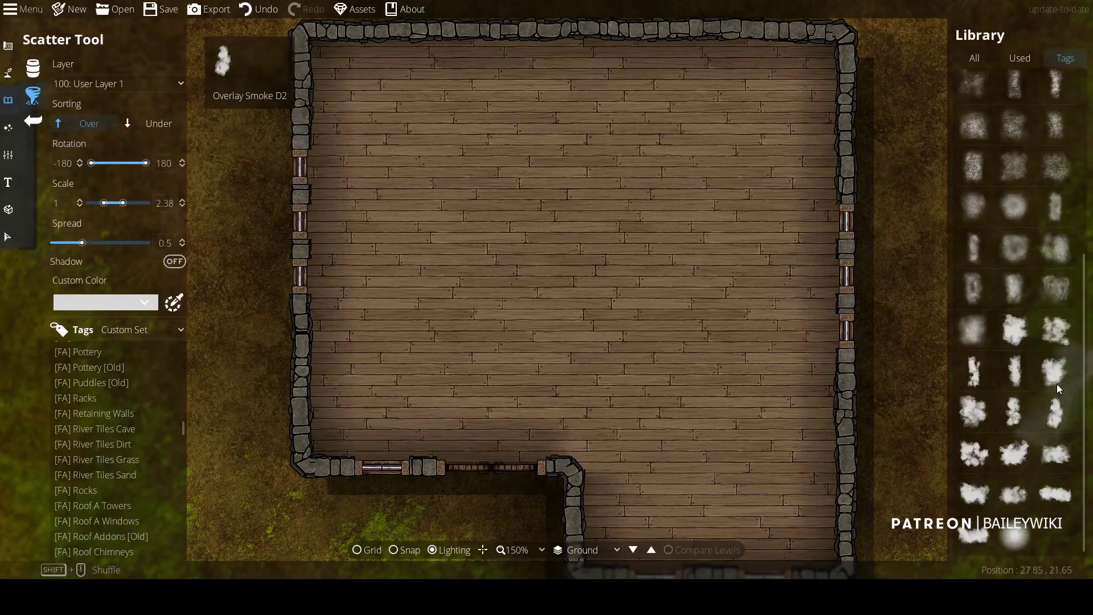
click(971, 203)
shift+click(1048, 293)
drag(524, 218, 617, 208)
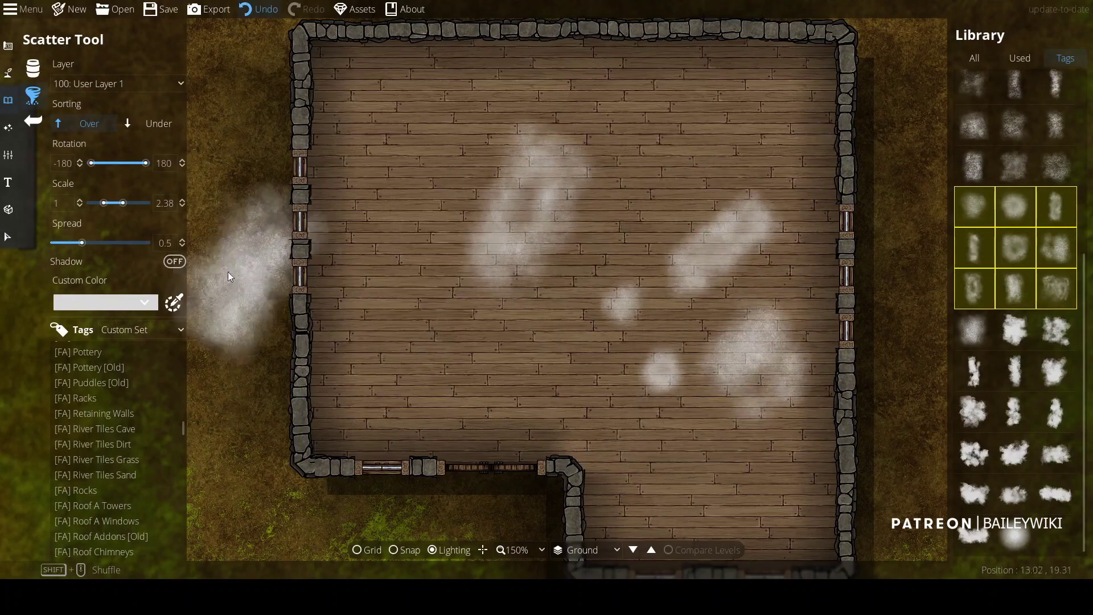
key(ctrl+z)
Set the scatter scale range to 3.15–3.43 and try scattering enlarged soft patches and fourteen smoke patches in light grey
drag(104, 203, 135, 201)
mouse_move(444, 126)
mouse_down()
mouse_move(481, 233)
mouse_move(564, 169)
mouse_move(491, 260)
mouse_move(746, 432)
mouse_move(663, 390)
mouse_up()
key(ctrl+z)
click(1016, 329)
mouse_move(1029, 453)
shift+click(1056, 493)
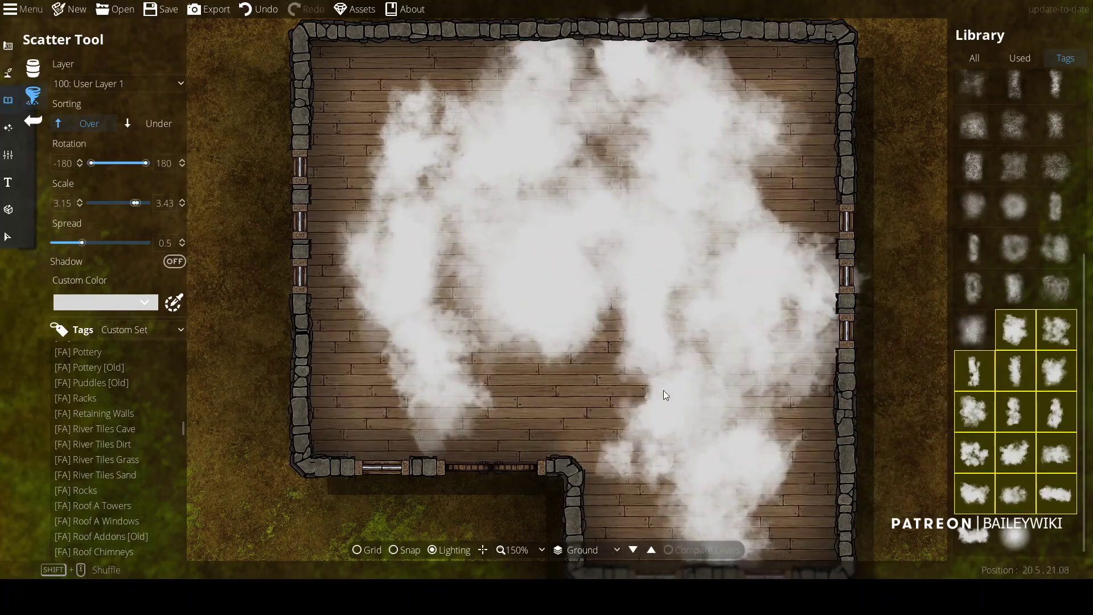
key(ctrl+z)
Scatter the smoke patches over the floor in translucent brown, and set the custom color back to light grey
click(130, 300)
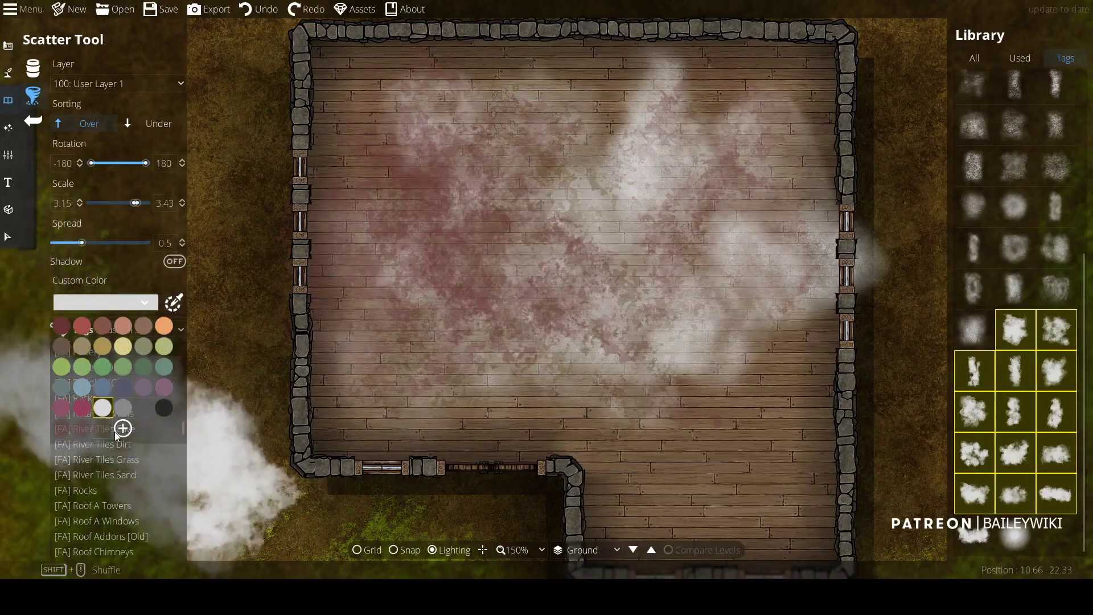
click(106, 430)
drag(692, 356, 569, 190)
click(105, 302)
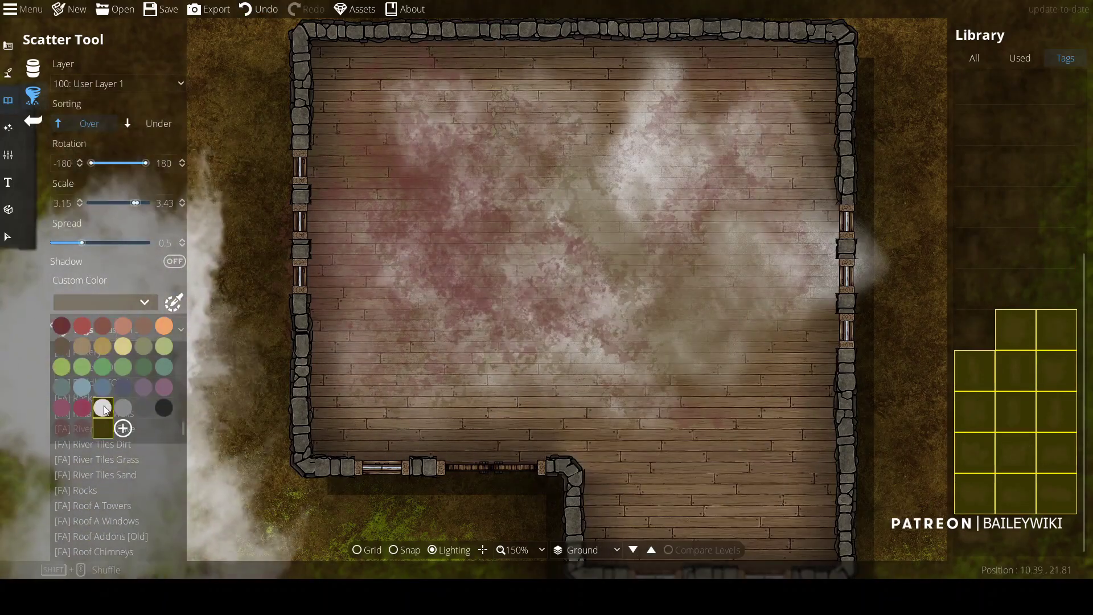
click(103, 407)
click(661, 239)
Undo the recent smoke patches and earlier scatter strokes on the wooden floor
key(ctrl+z)
key(ctrl+z)
scroll(566, 241, down, 3)
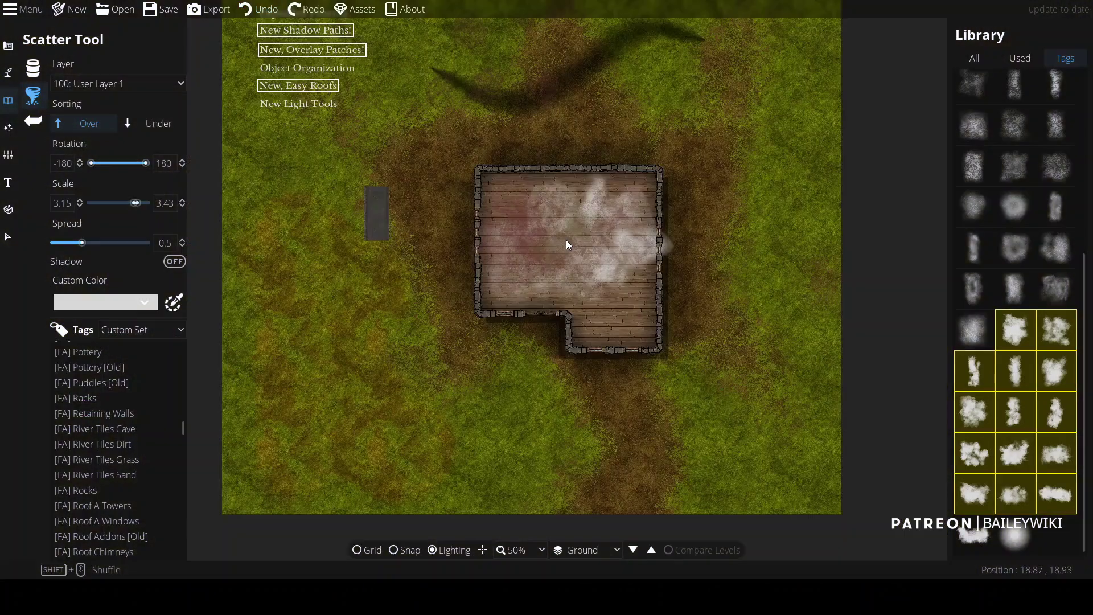
scroll(566, 240, up, 3)
key(ctrl+z)
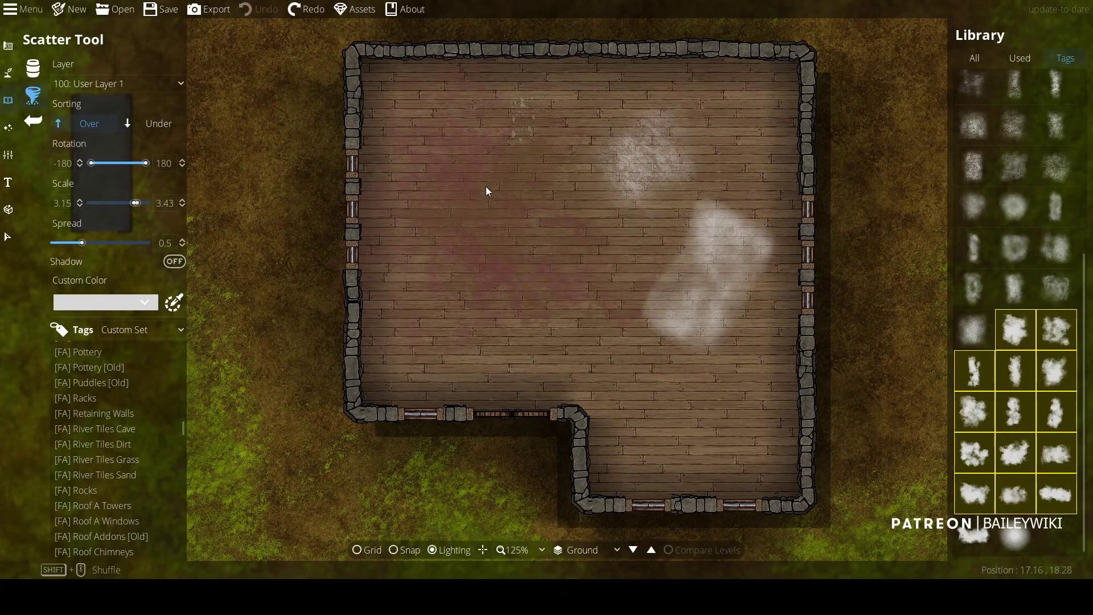
Scatter one more stroke of smoke patches on the floor and delete all overlay patches inside the building
mouse_move(486, 186)
mouse_down()
mouse_move(569, 169)
mouse_move(548, 361)
mouse_move(452, 154)
mouse_up()
scroll(729, 336, up, 3)
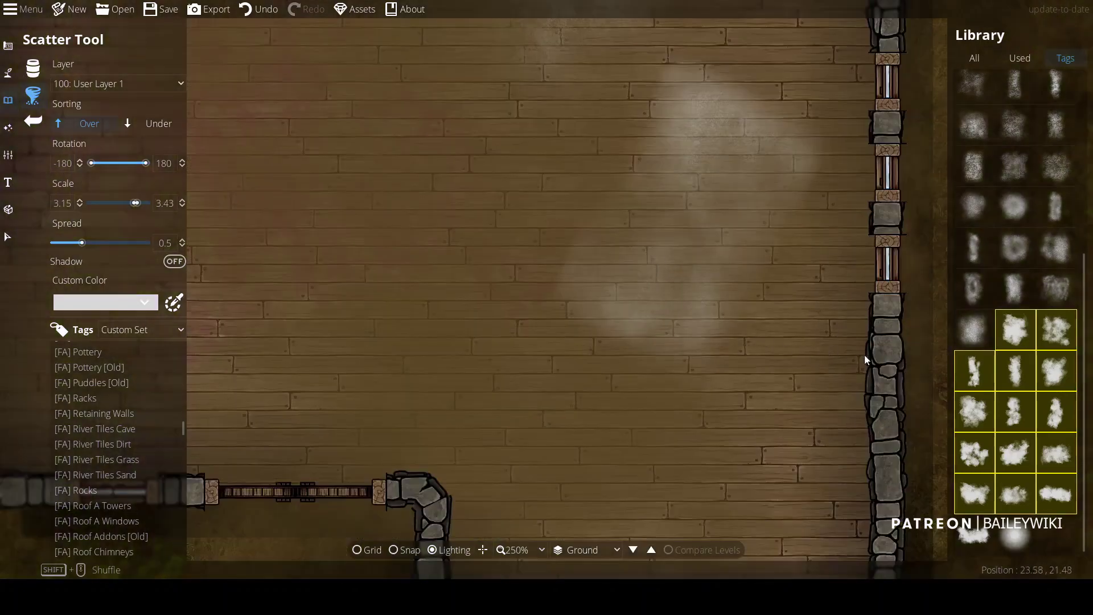
scroll(865, 354, down, 5)
right_click(411, 110)
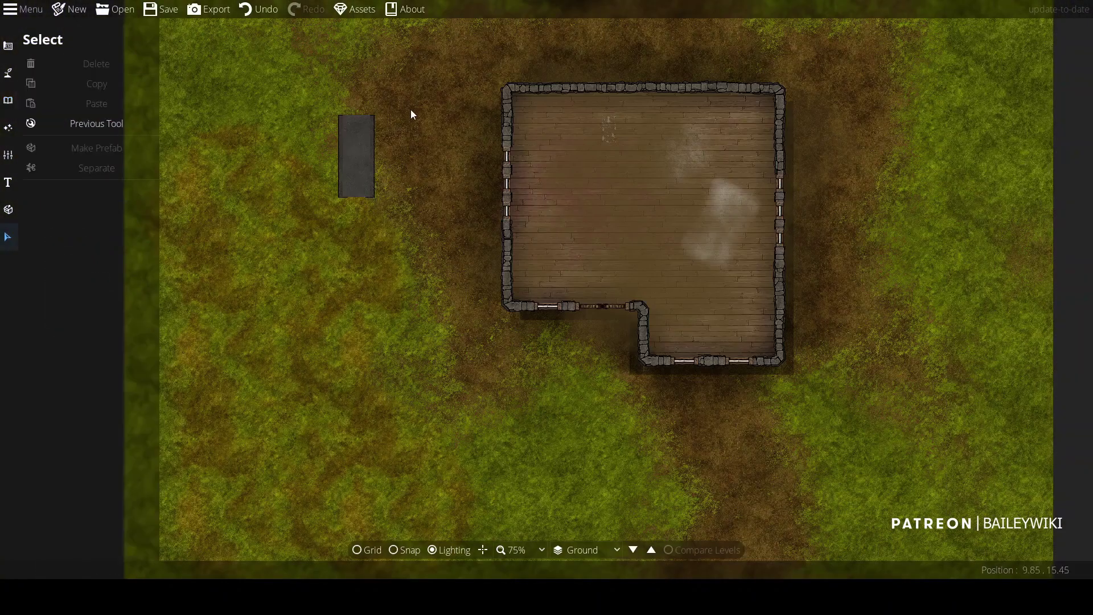
drag(411, 109, 937, 378)
key(Delete)
Switch to the Object Tool, show the [FA] Overlay Patches assets, and set the custom color to light grey
click(12, 101)
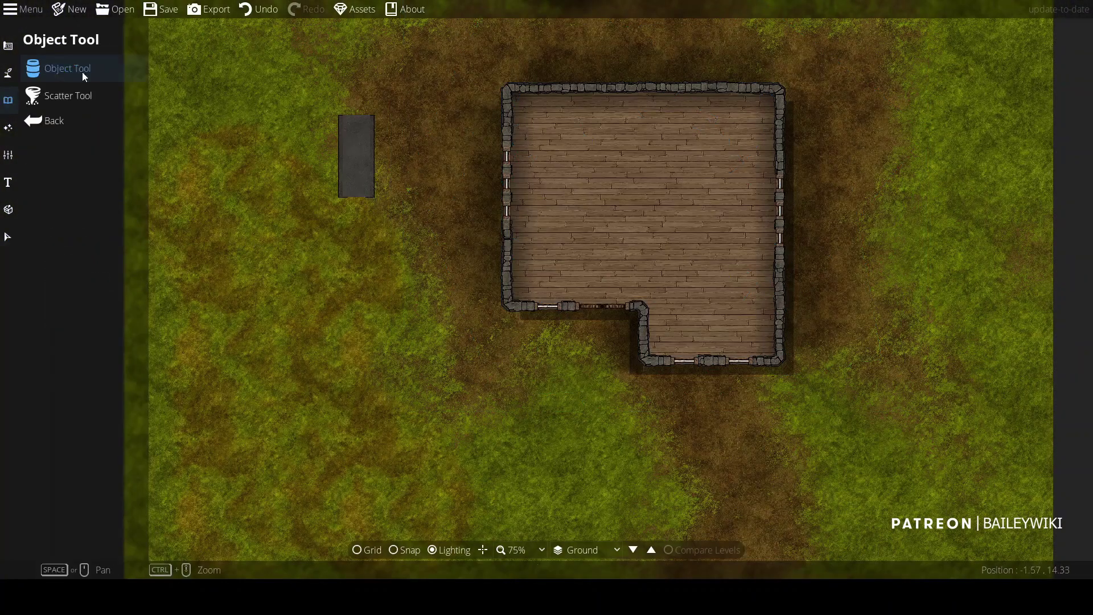
scroll(115, 394, down, 15)
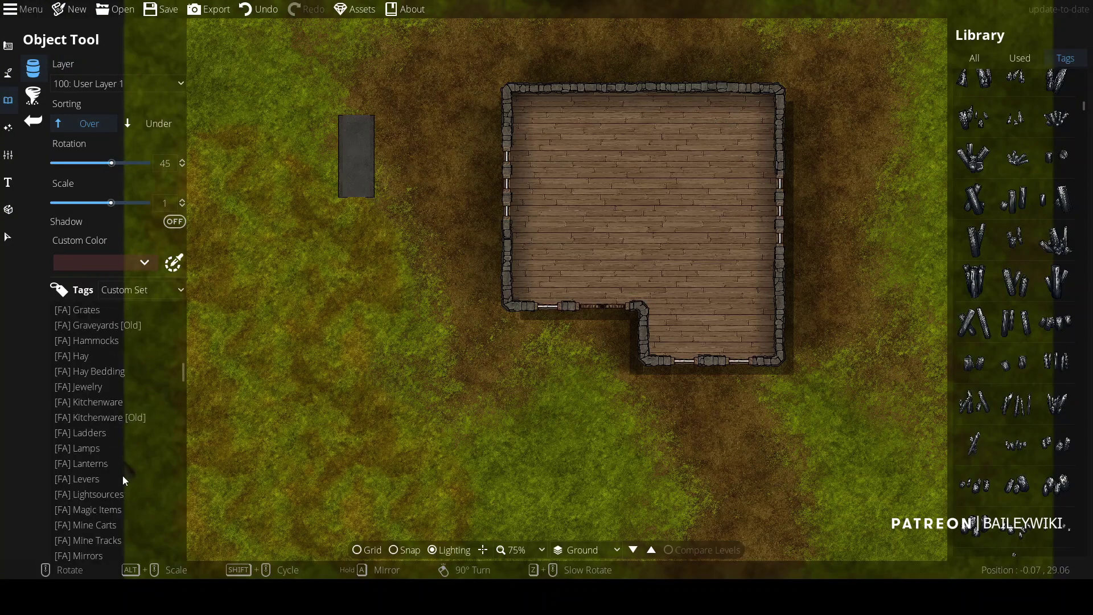
scroll(126, 481, down, 3)
scroll(114, 365, up, 8)
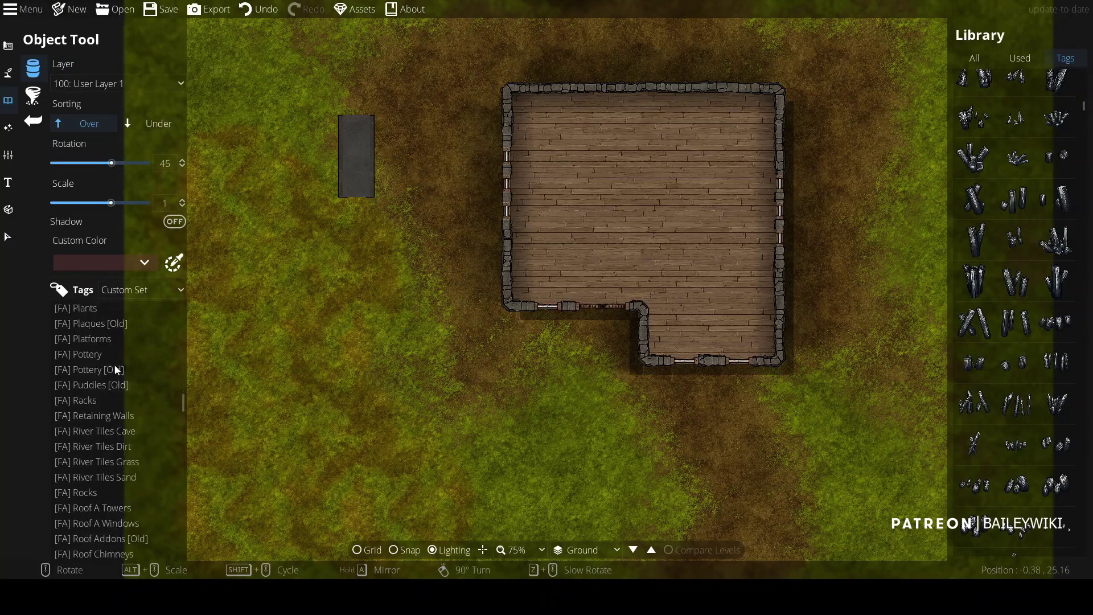
click(118, 374)
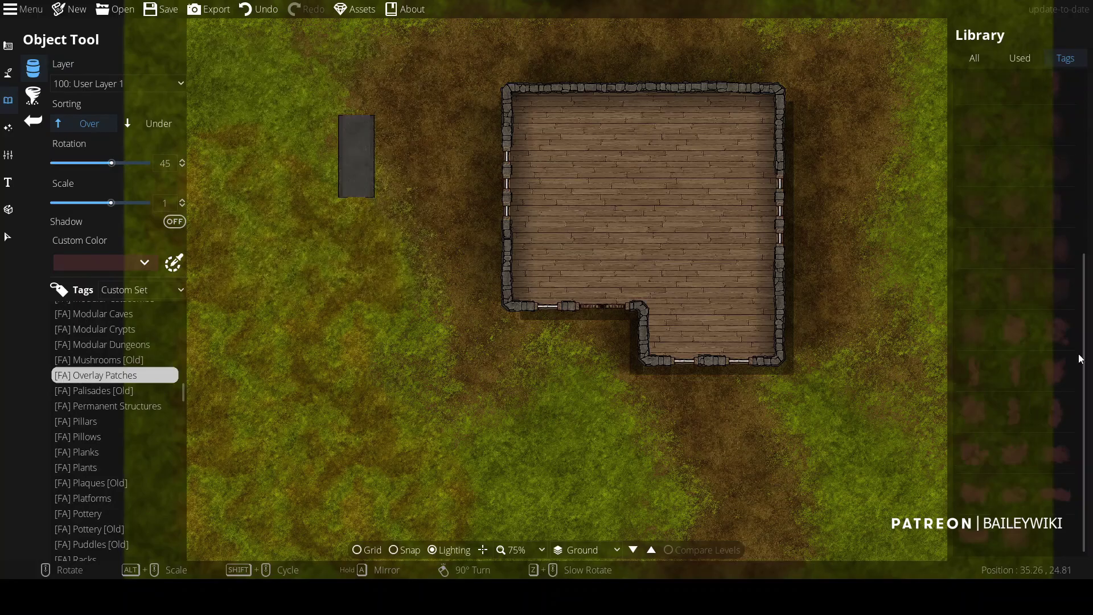
click(145, 262)
click(102, 367)
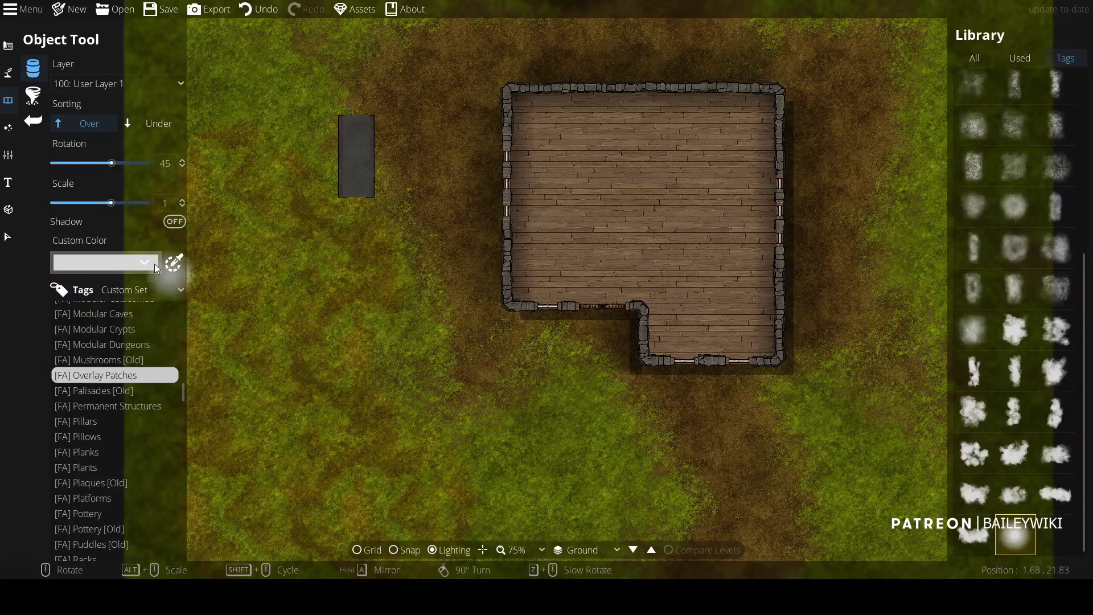
Place overlapping round soft overlay patches on the grass southwest of the building, enlarging the scale to 2, to form a white cloud
click(151, 262)
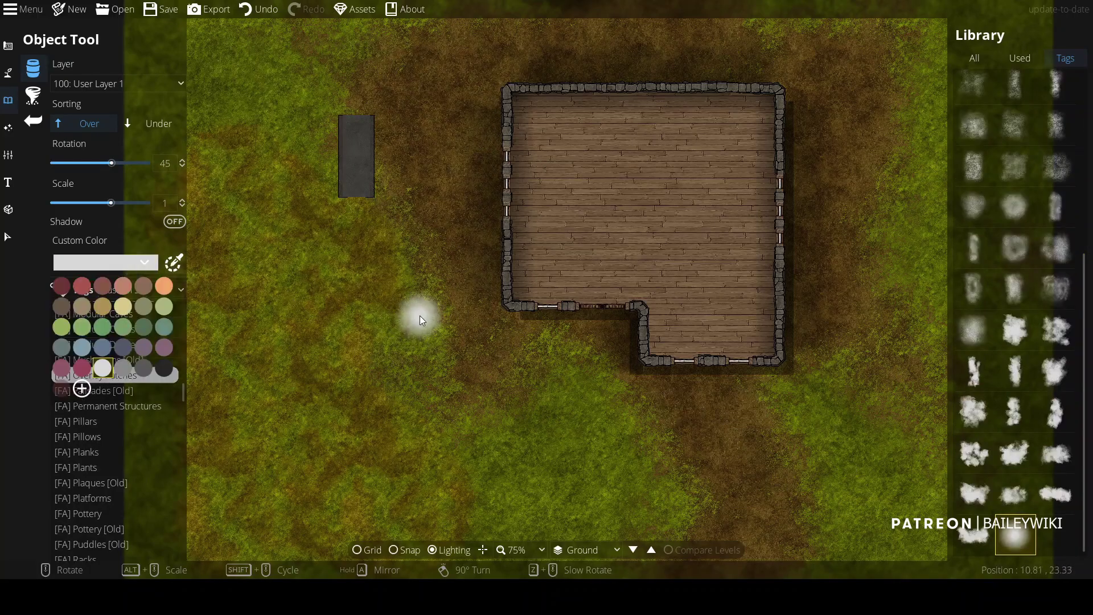
scroll(425, 302, up, 6)
click(477, 307)
click(377, 345)
scroll(293, 370, up, 5)
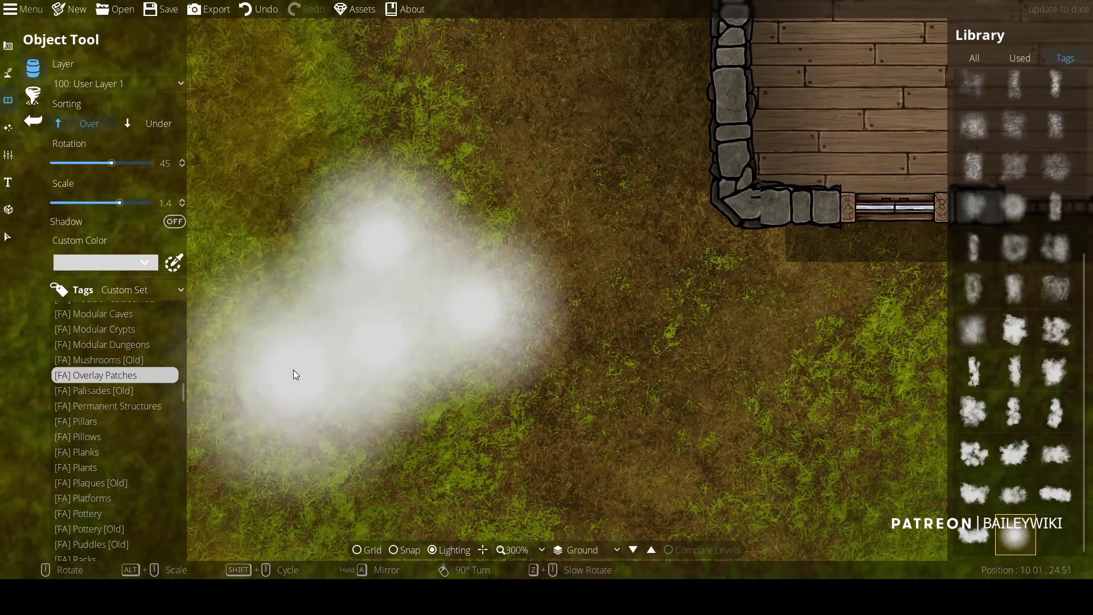
scroll(336, 398, down, 5)
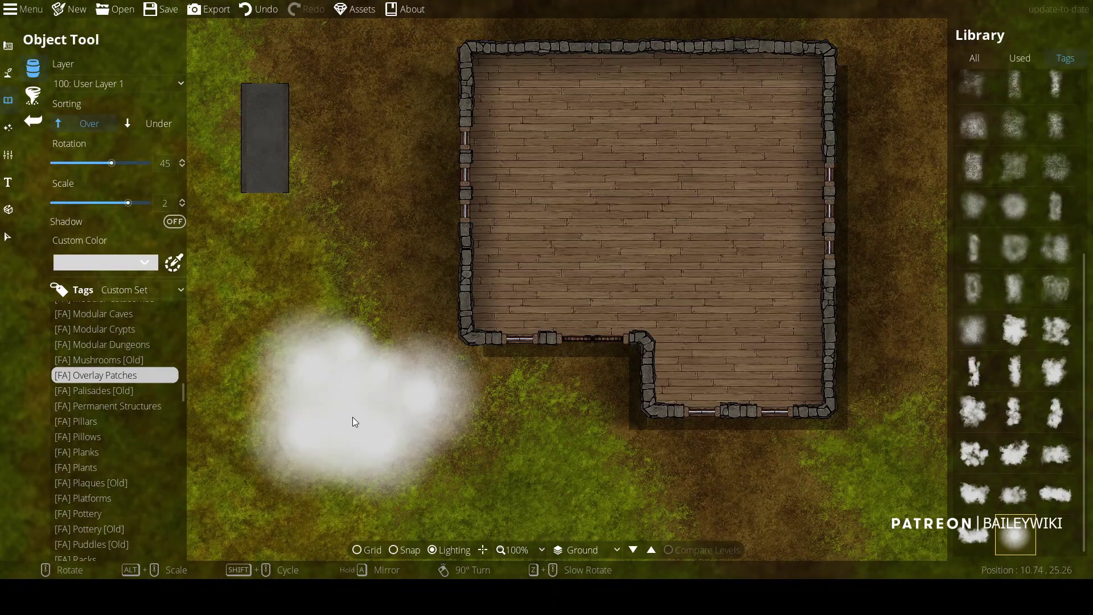
click(477, 396)
click(414, 386)
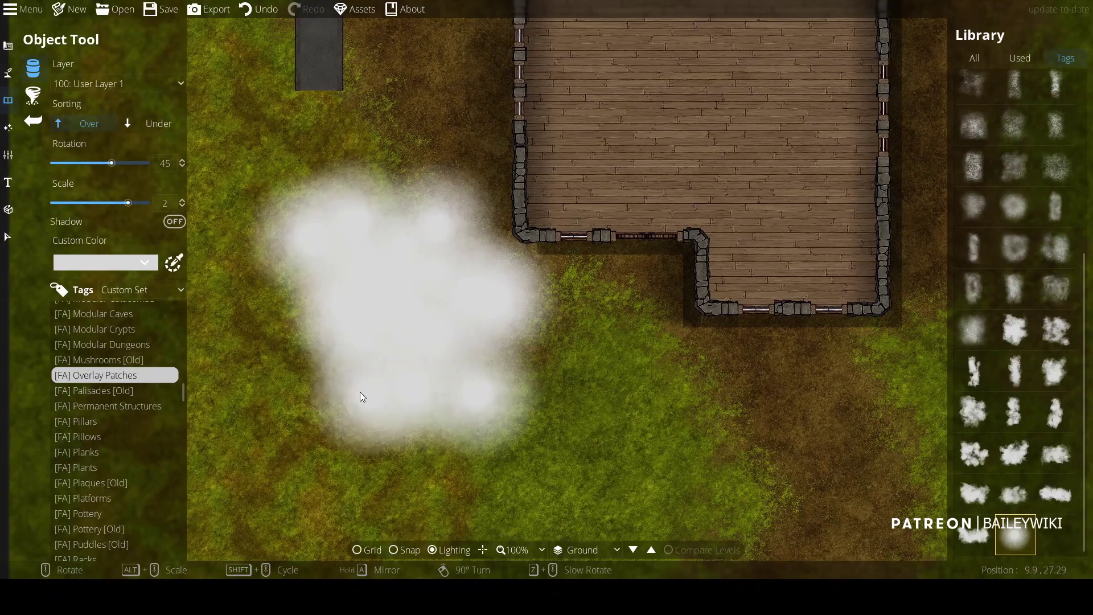
click(360, 392)
click(308, 336)
click(285, 297)
Set a translucent near-black custom color and place soft dark patches on the wooden floor inside the building
click(114, 263)
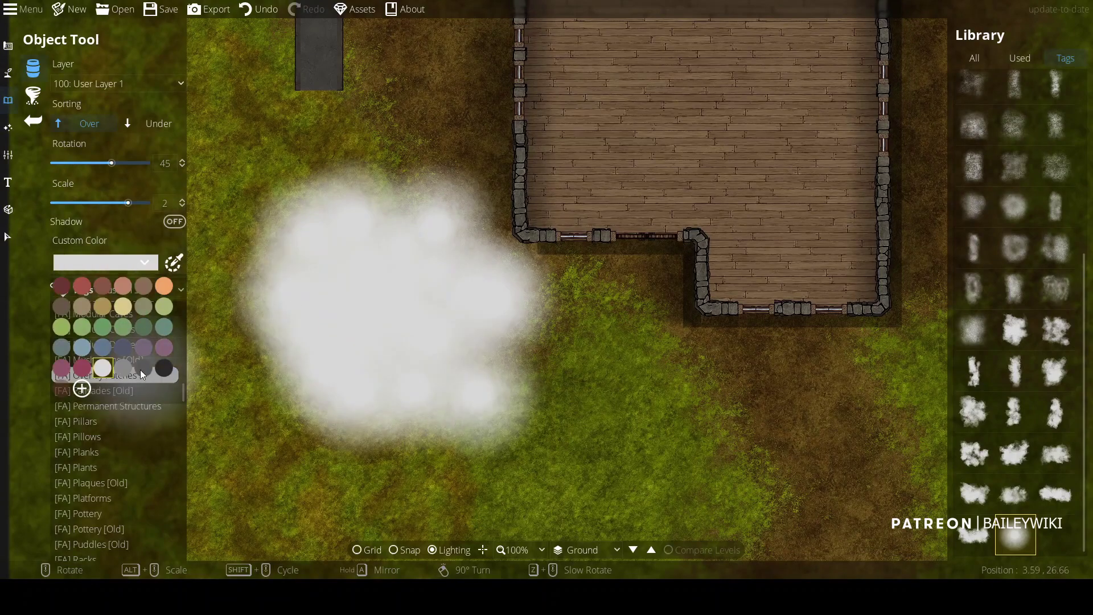
click(164, 368)
click(145, 264)
click(82, 389)
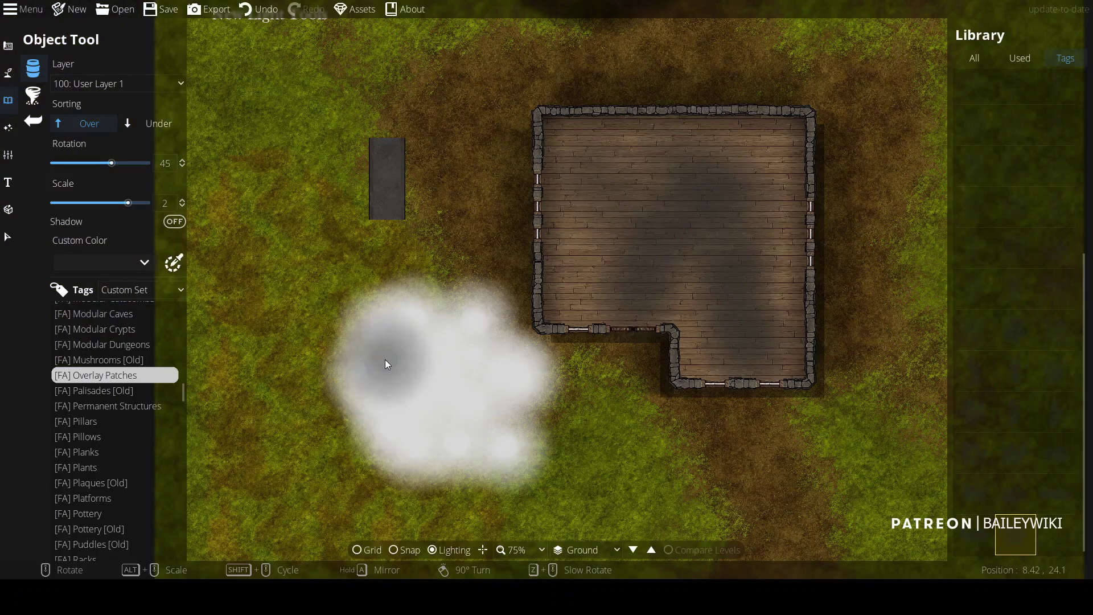
Show the [FA] Roof A Towers assets for the Object Tool
click(36, 96)
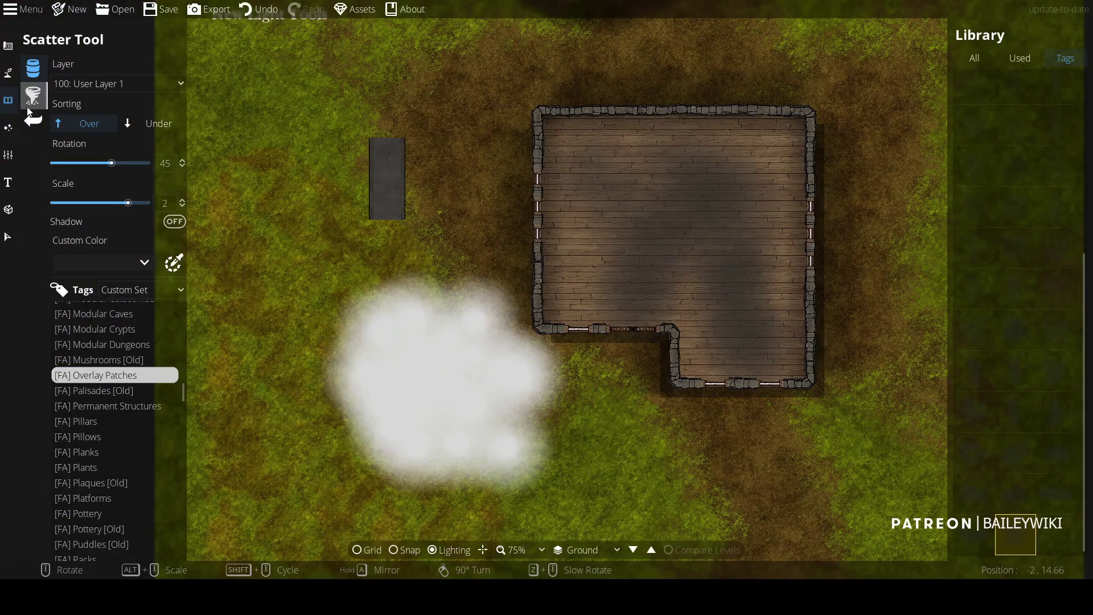
click(29, 108)
scroll(127, 429, down, 5)
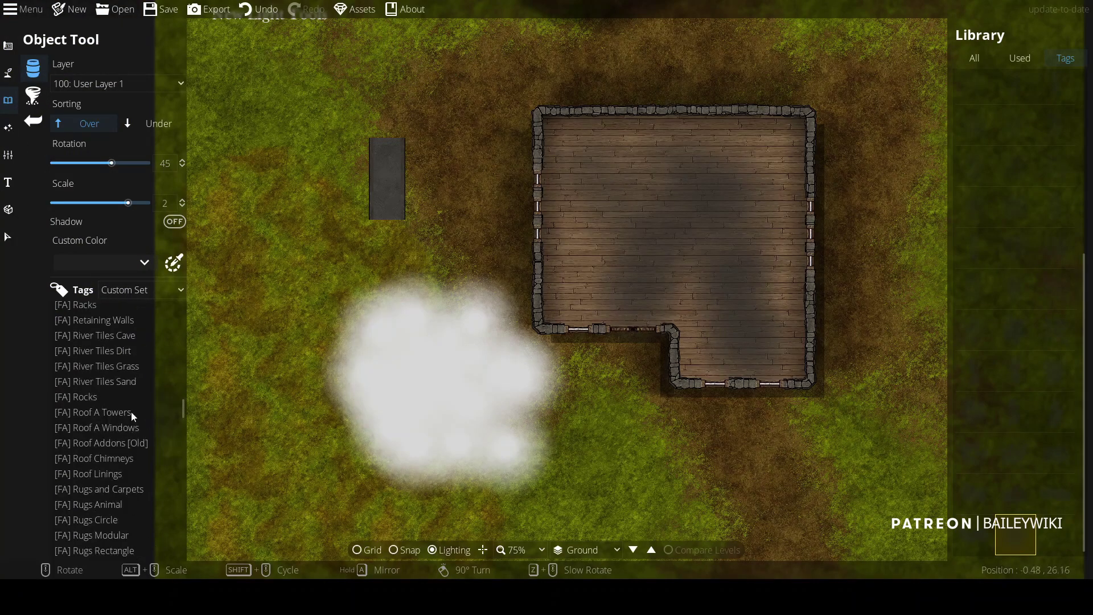
click(113, 412)
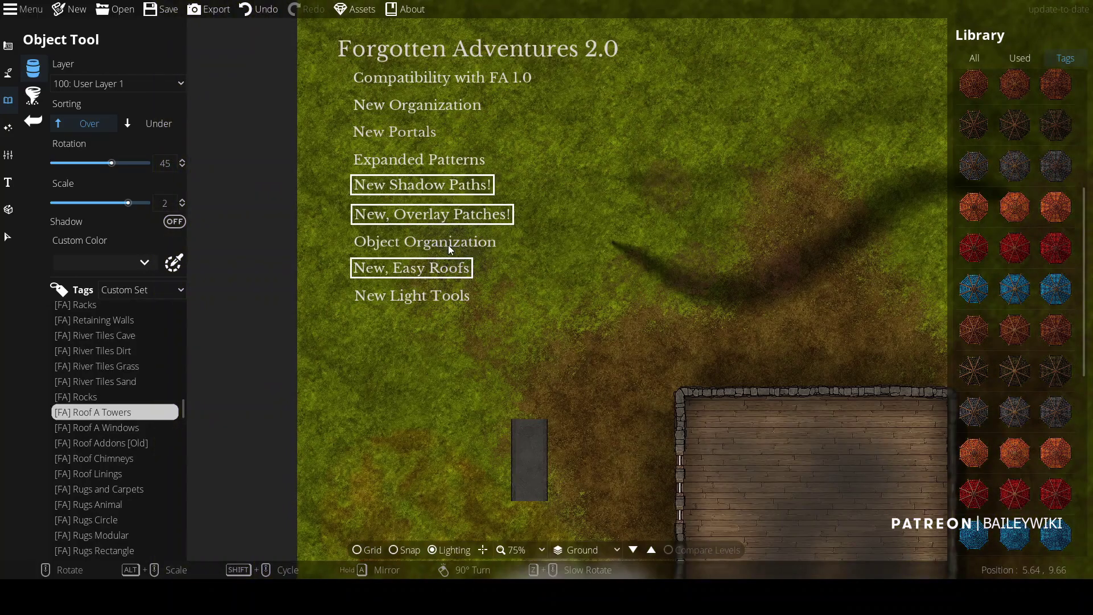
Place a red octagonal tower roof at scale 2.1 on the ground east of the building, and delete it
click(972, 124)
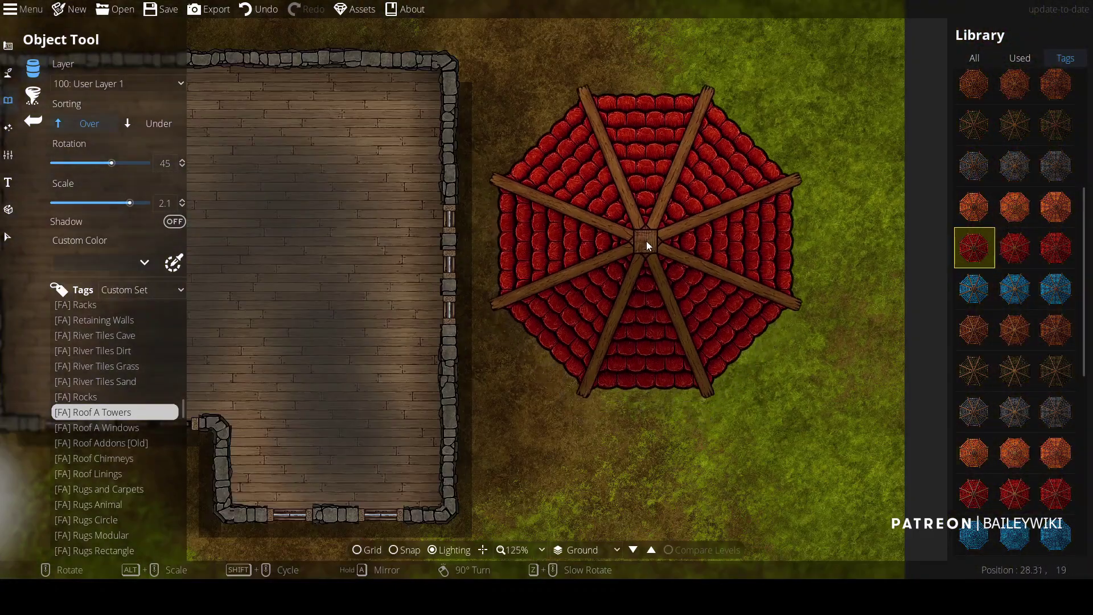
click(658, 242)
click(8, 236)
click(587, 330)
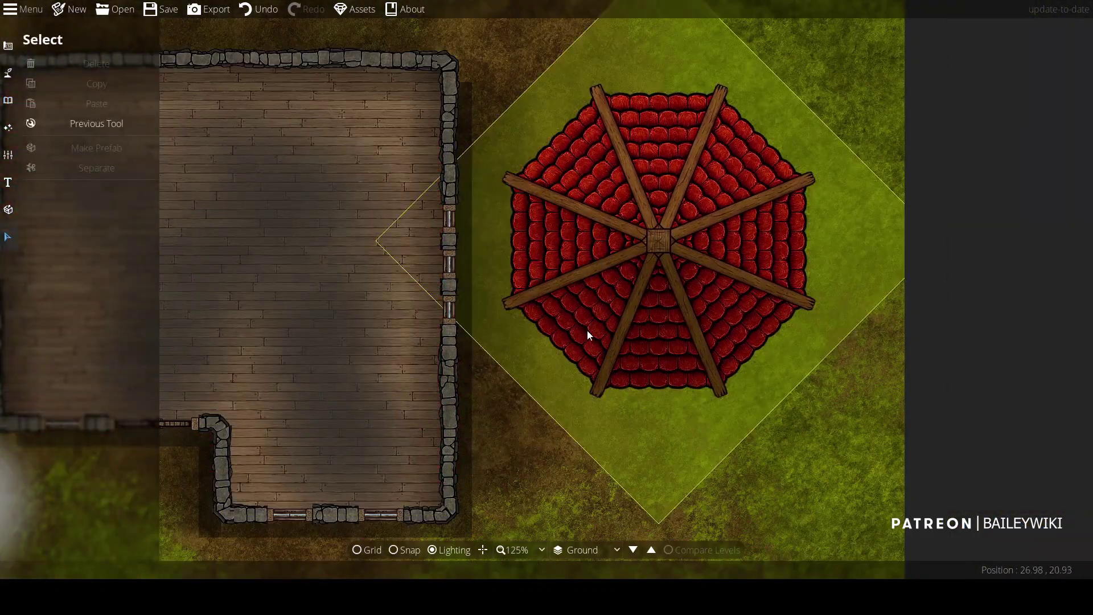
click(649, 330)
key(Delete)
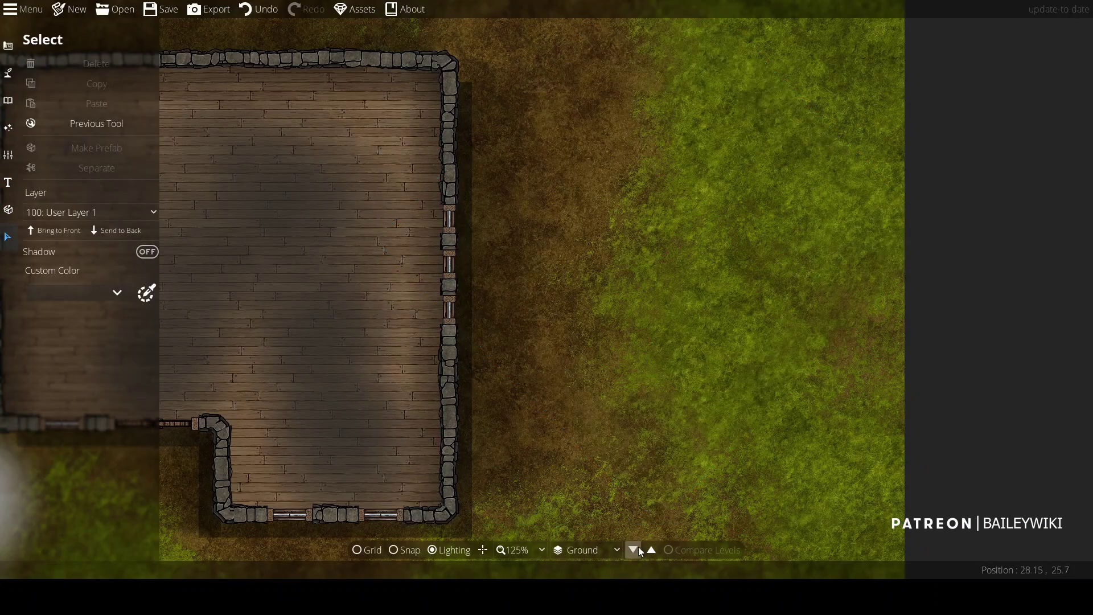
Create a new level labelled roof, without cloning another level, and switch to it on creation
click(9, 156)
click(85, 94)
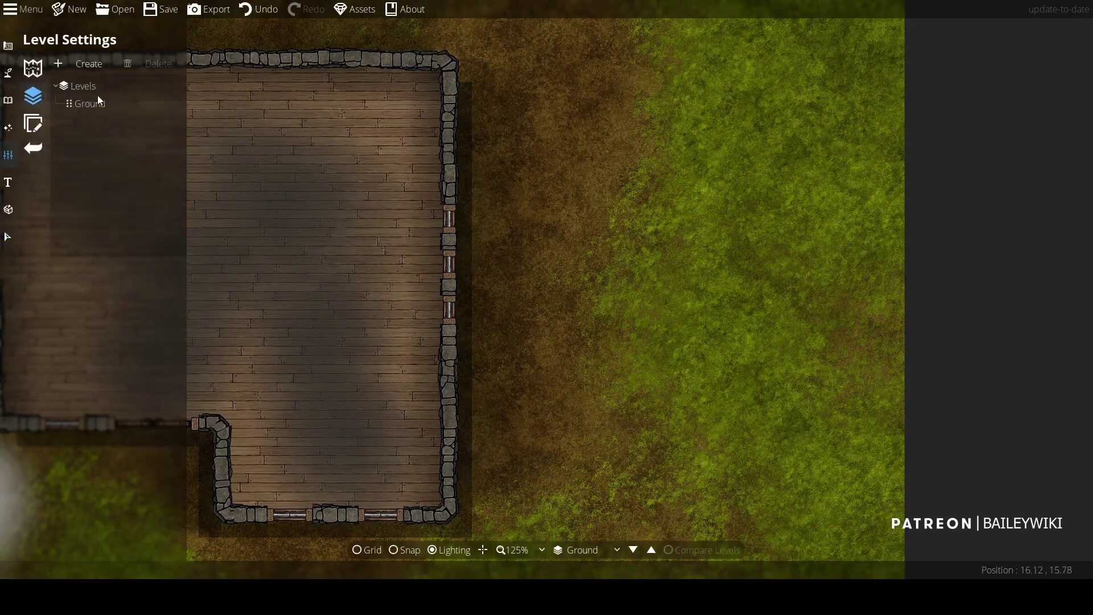
click(79, 63)
right_click(512, 262)
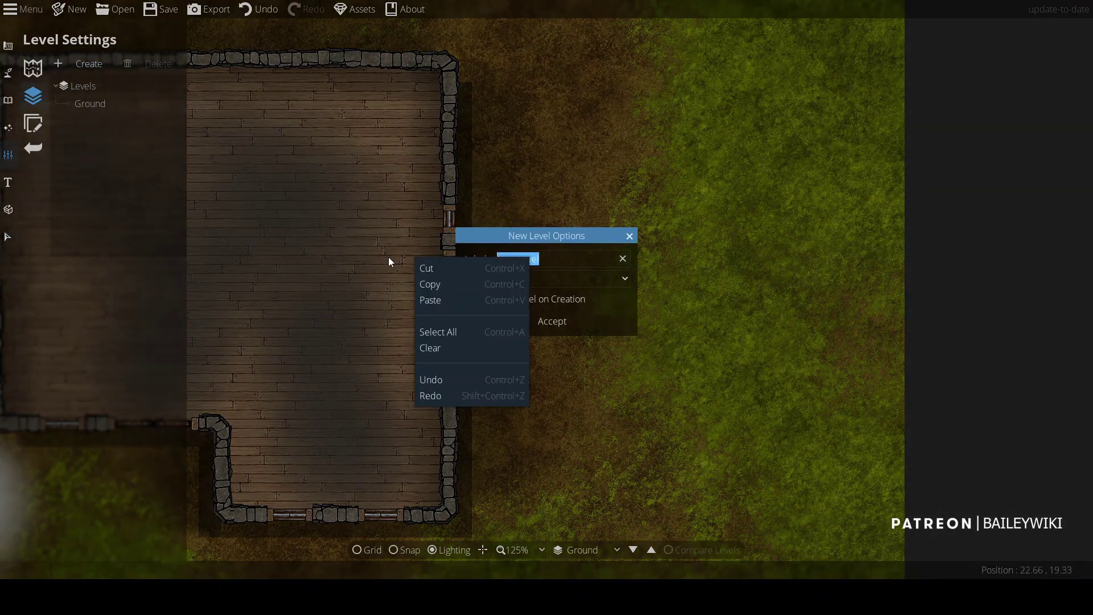
click(561, 256)
click(623, 259)
text(roof)
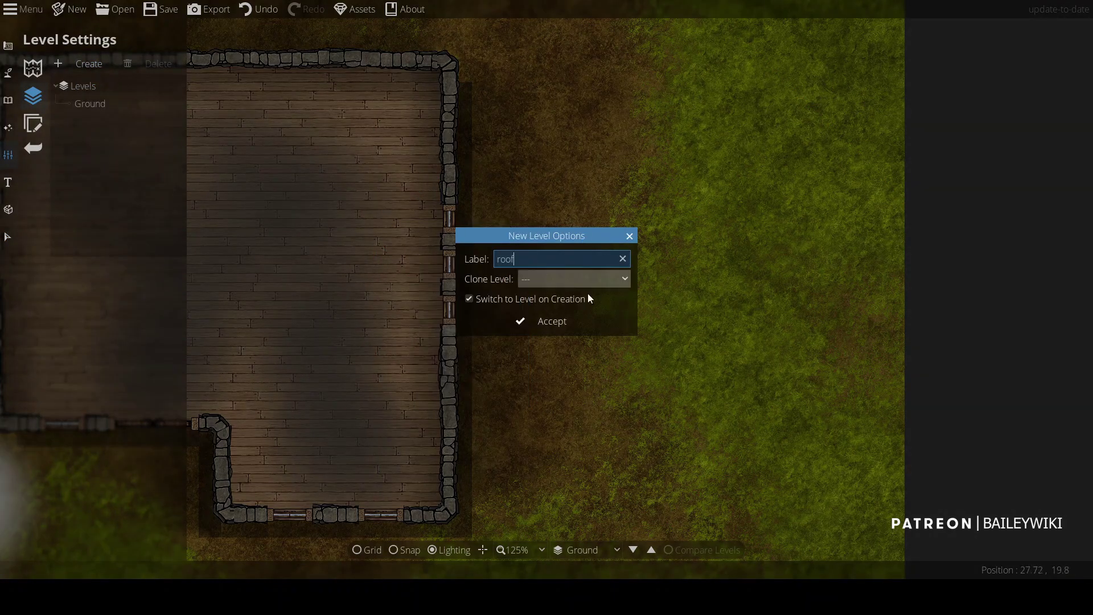
click(553, 319)
Compare the roof level against the Ground reference level, with both opacities raised to full
click(668, 550)
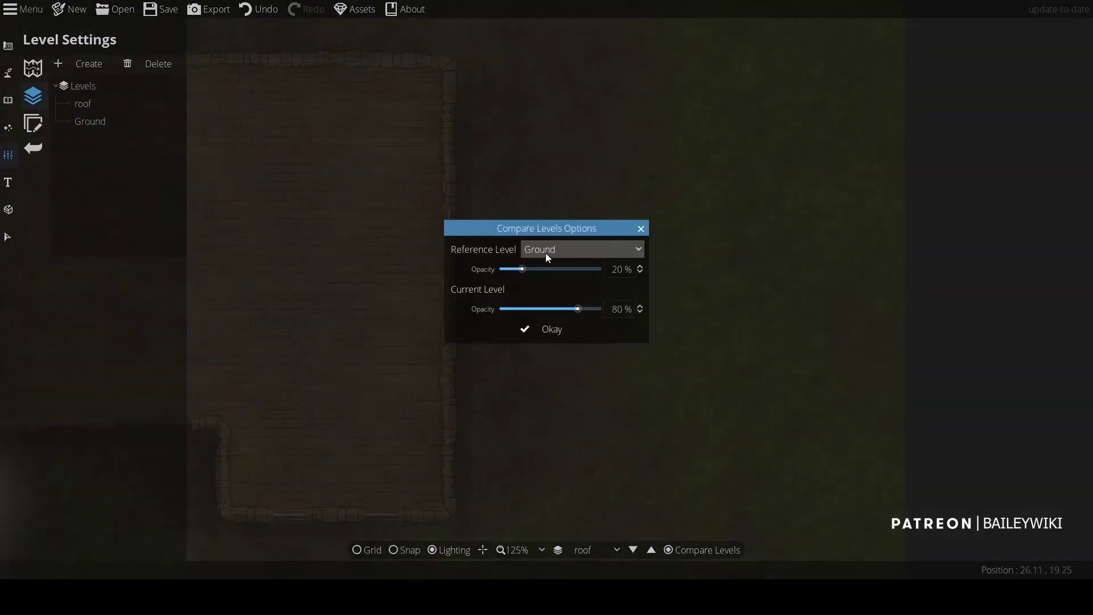
drag(523, 269, 630, 279)
drag(578, 308, 618, 322)
click(620, 326)
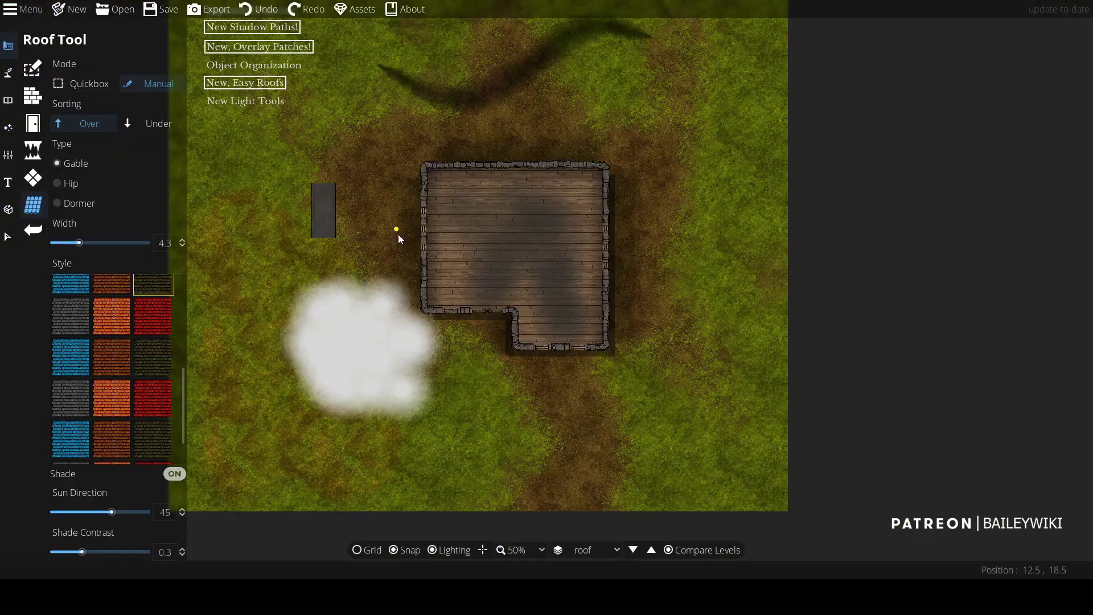
Cover the building with an L-shaped dark green gable roof at width 4.3 and add a 1.7-wide dormer on its east side
drag(398, 234, 562, 363)
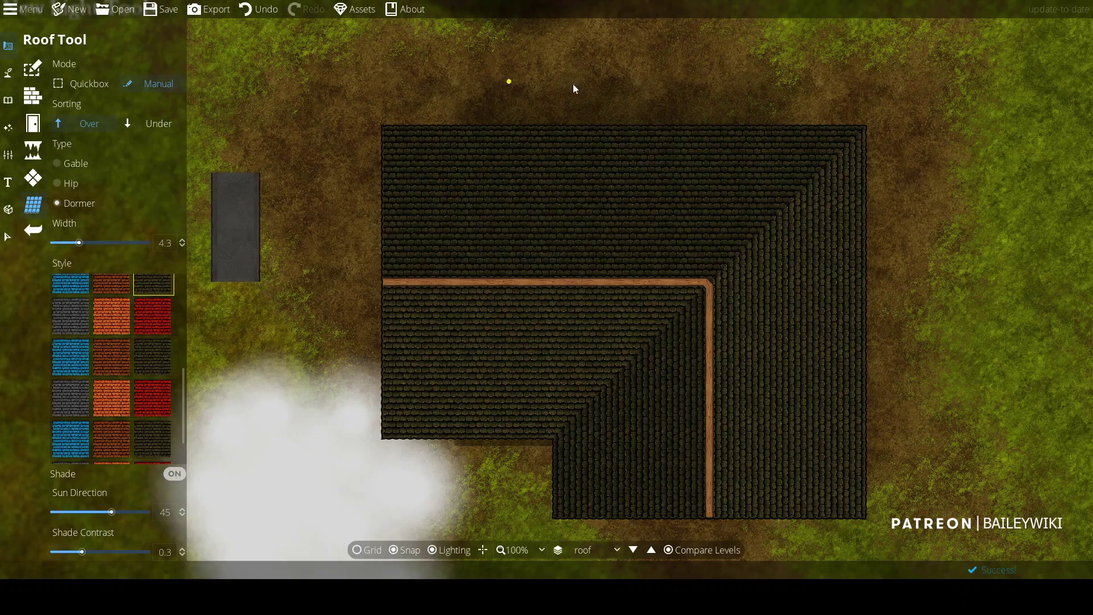
drag(909, 368, 497, 238)
key(ctrl+z)
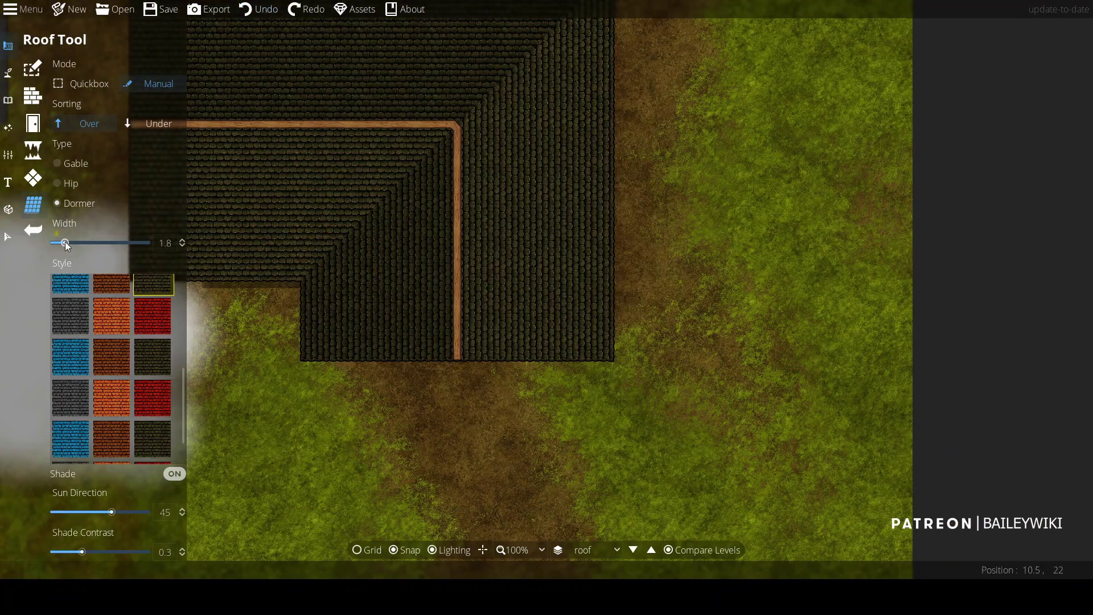
drag(644, 236, 513, 236)
key(Left)
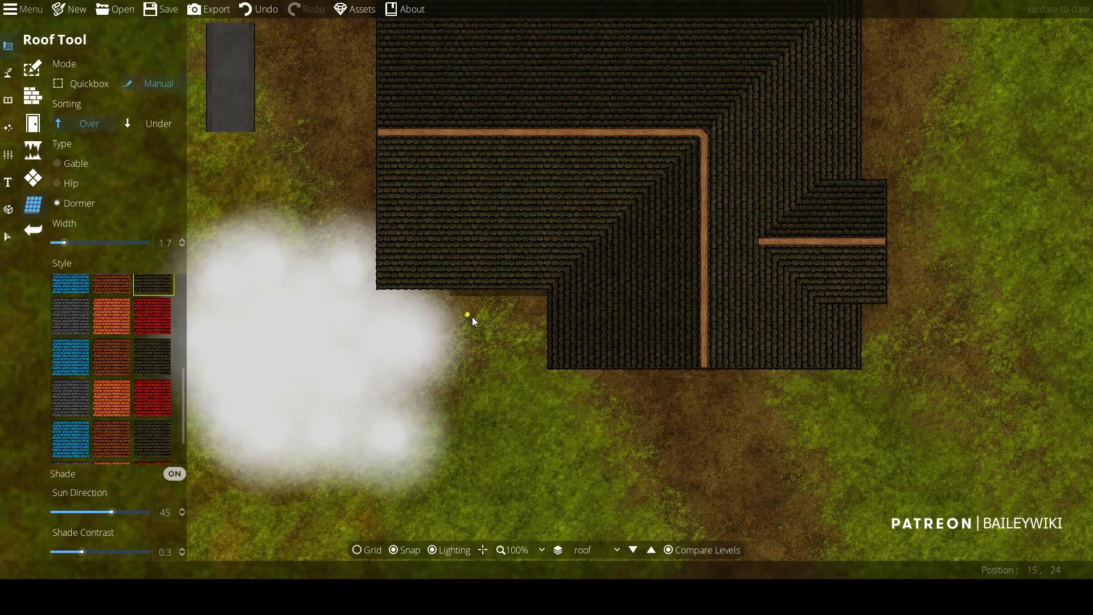
Add matching dormers to the south and north slopes near the roof's west end, and browse the roof tile styles
drag(473, 316, 471, 208)
drag(495, 91, 511, 320)
drag(485, 162, 420, 85)
scroll(507, 237, up, 4)
scroll(421, 86, down, 4)
scroll(166, 401, down, 1)
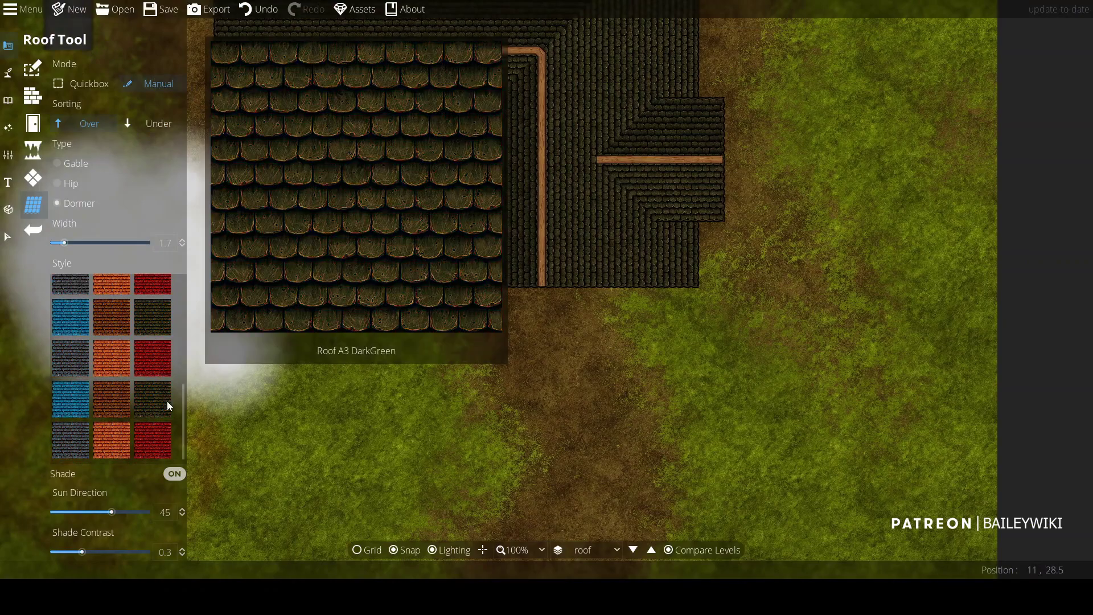
Set the roof shading's sun direction to -42 and its shade contrast to 0.7
drag(114, 511, 85, 512)
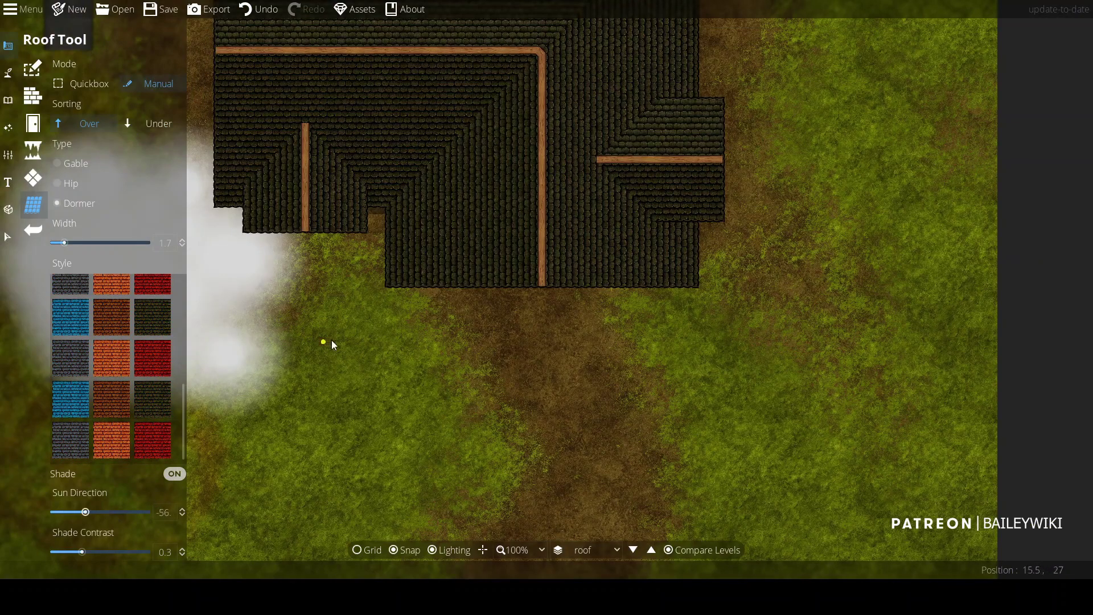
drag(332, 342, 323, 509)
mouse_move(83, 512)
mouse_down()
mouse_move(142, 511)
mouse_move(91, 504)
mouse_up()
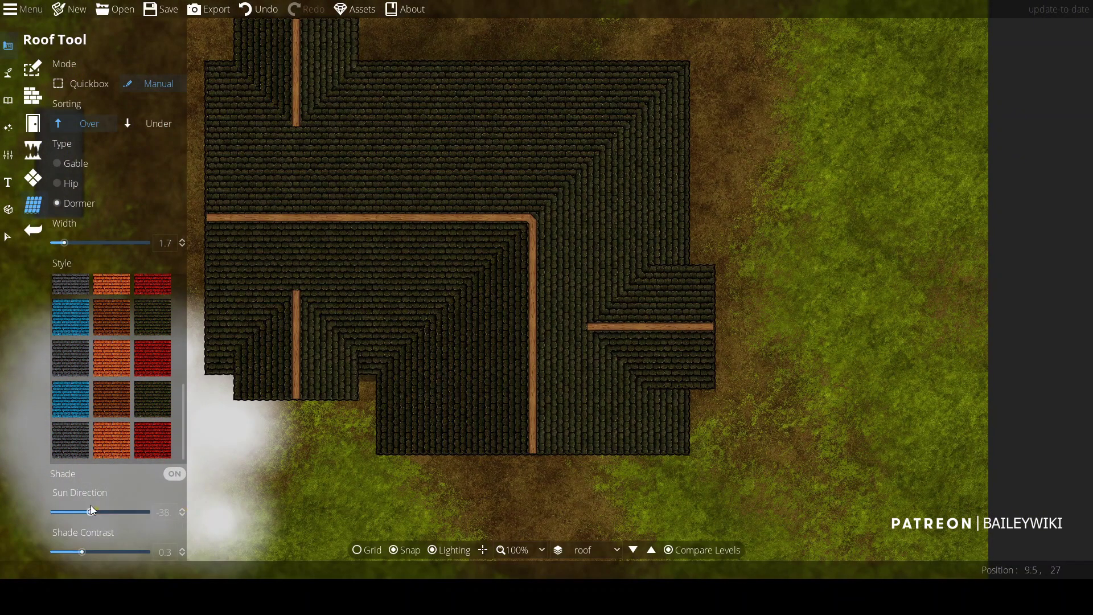
drag(82, 552, 132, 552)
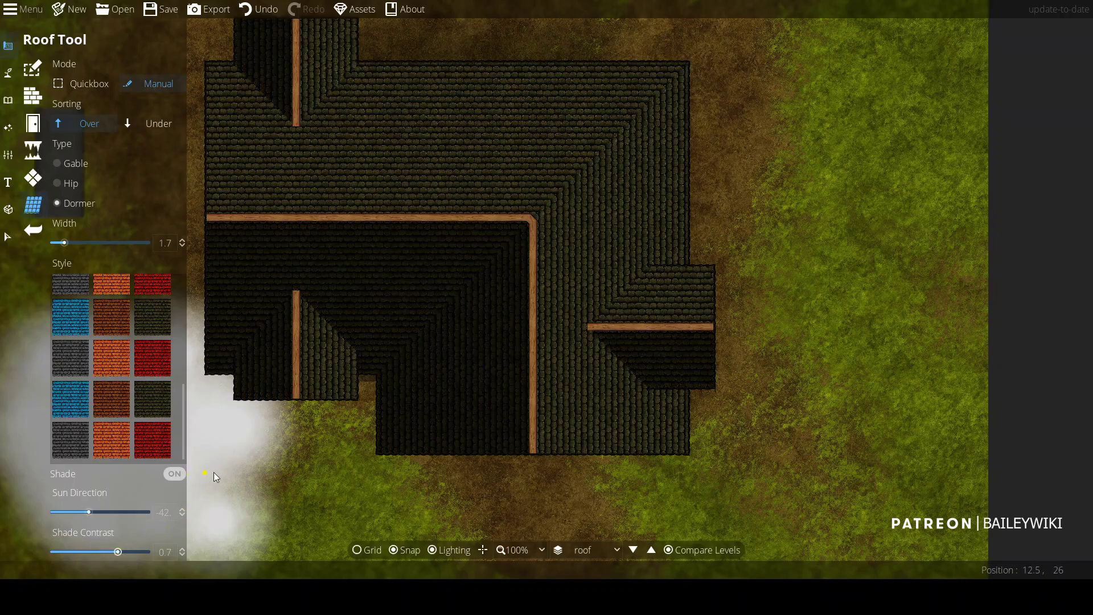
Turn off roof shading, try hip roofs on the north slope and on the ground north of the building, and undo them
click(168, 472)
click(168, 469)
drag(527, 195, 570, 344)
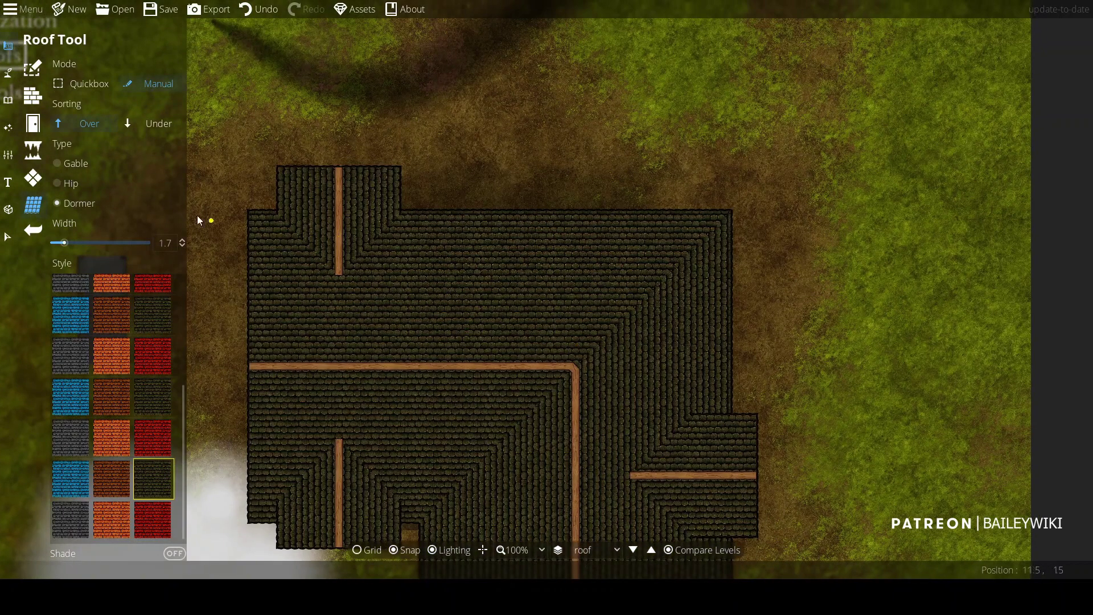
key(Up)
click(434, 295)
right_click(661, 293)
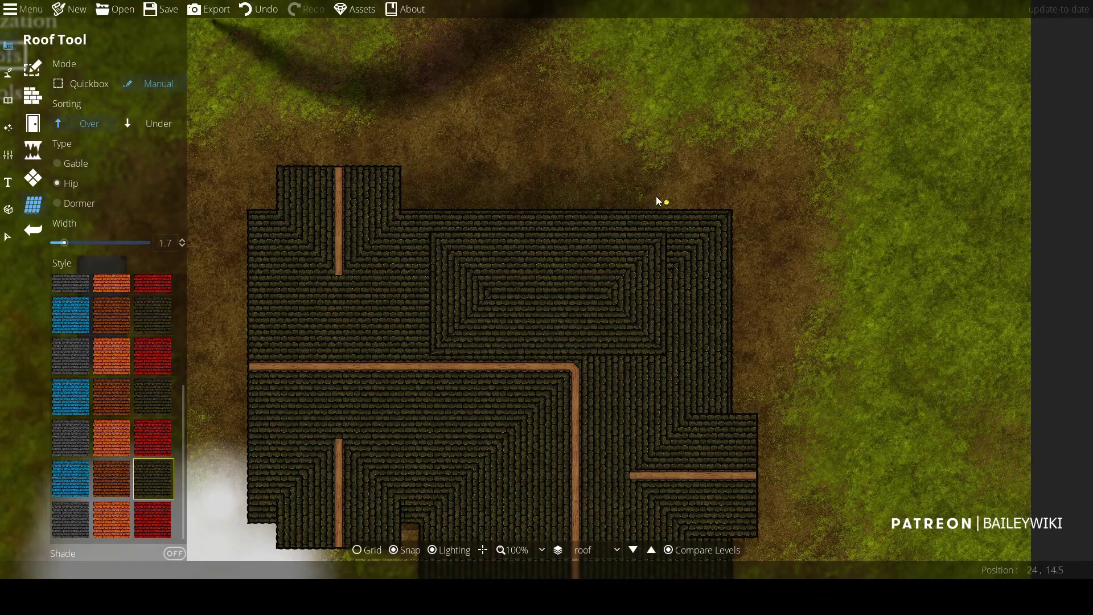
key(ctrl+z)
click(539, 112)
right_click(796, 119)
key(ctrl+z)
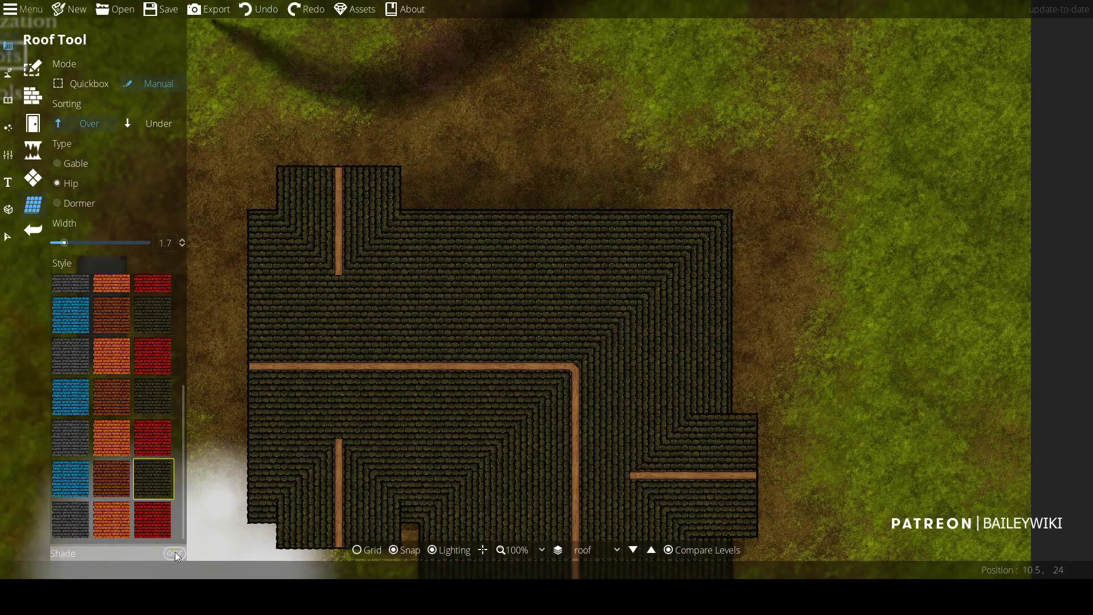
Turn roof shading back on, draw a shaded hip roof across the north slope, and undo it
click(174, 553)
drag(447, 281, 674, 280)
right_click(652, 278)
key(ctrl+z)
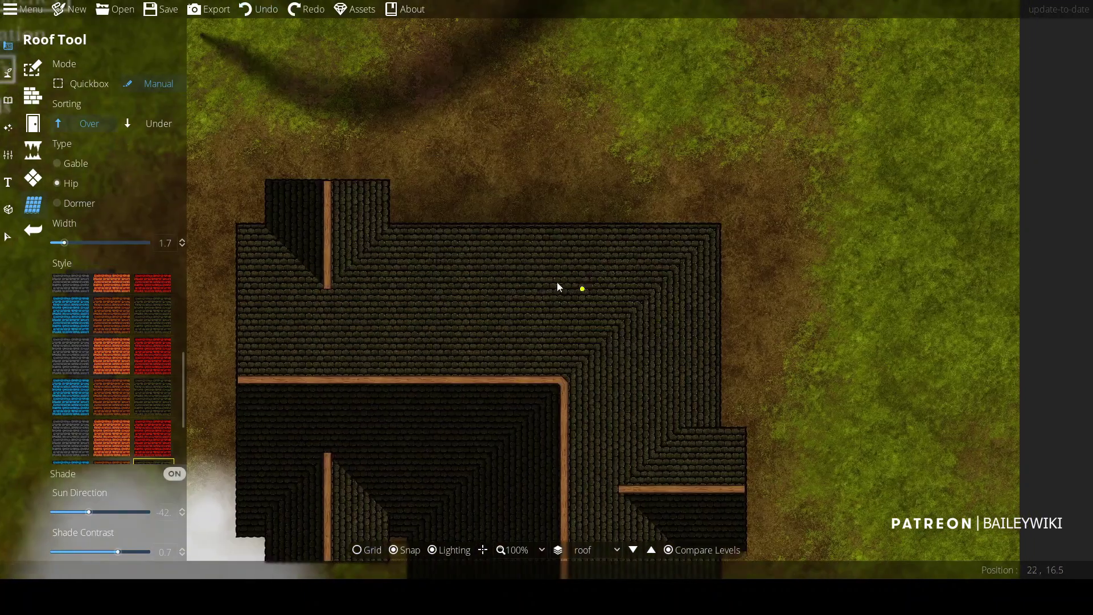
Place a dark green octagonal tower roof at scale 1.3 on layer 900: Above Roofs over the roof's northeast corner
click(8, 101)
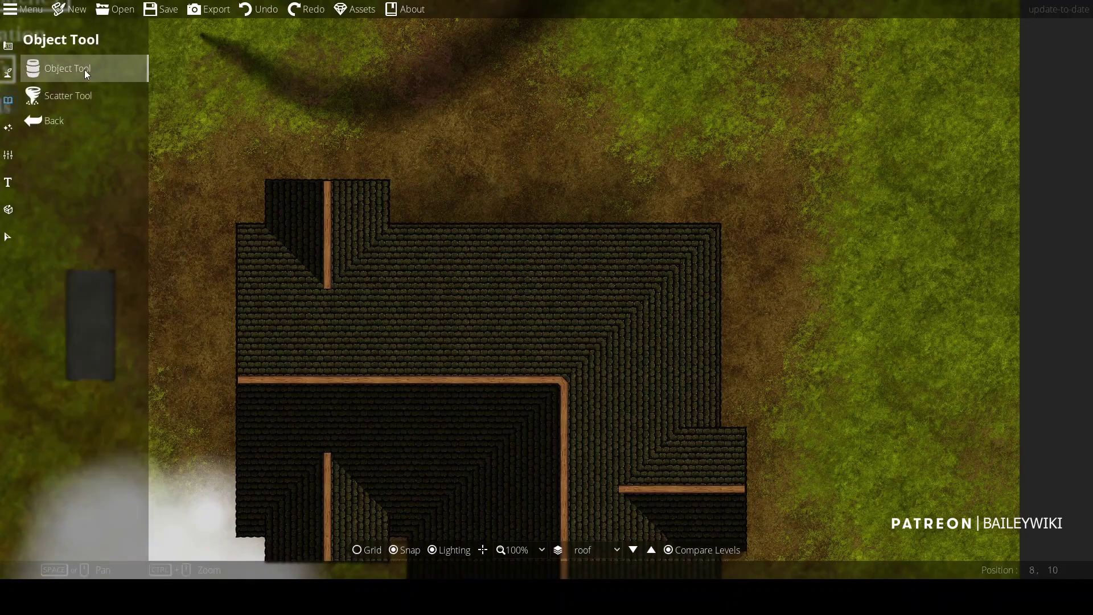
click(84, 70)
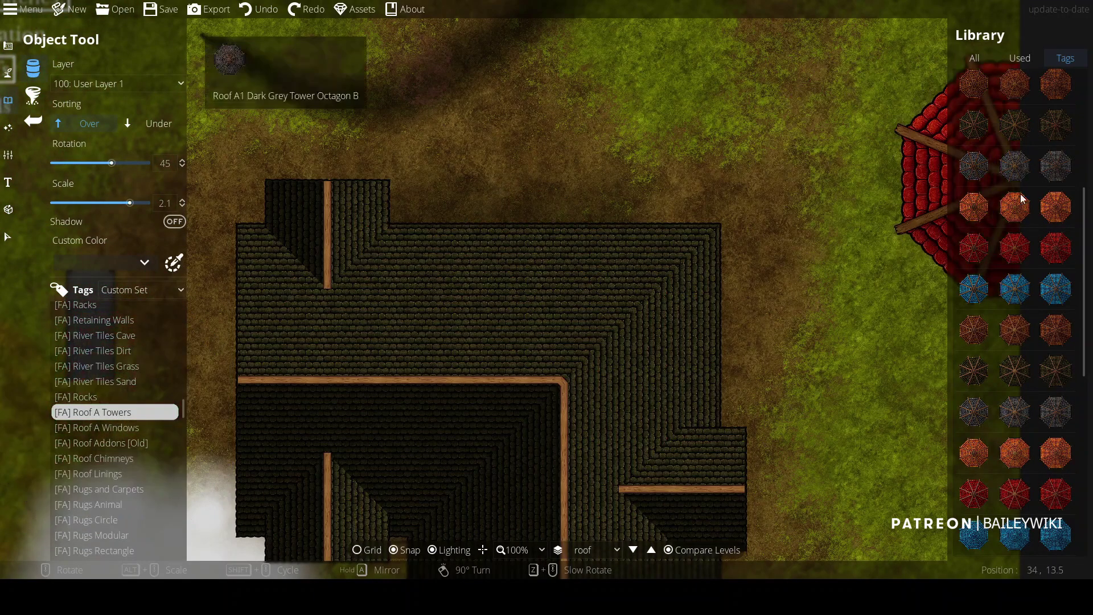
drag(1085, 220, 1089, 460)
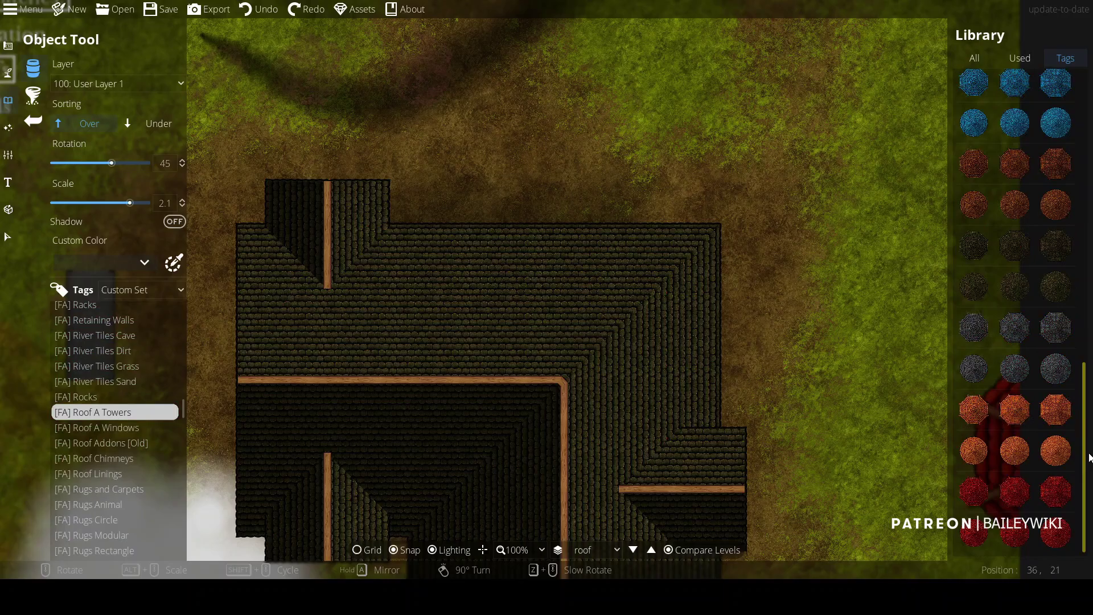
click(1015, 245)
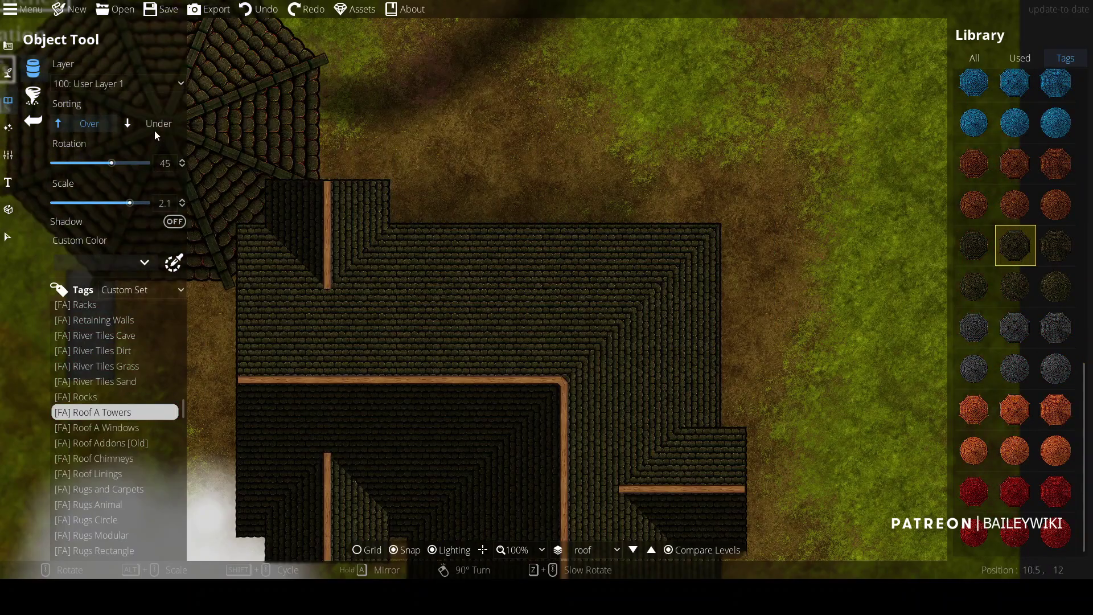
click(114, 84)
click(95, 217)
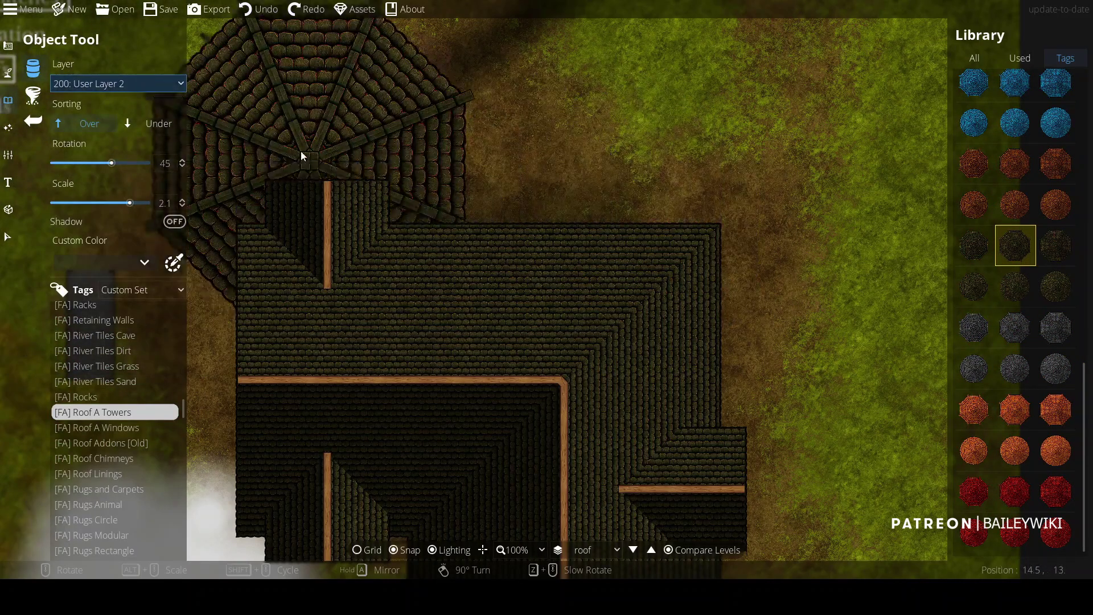
click(137, 81)
click(122, 324)
alt+scroll(677, 239, down, 8)
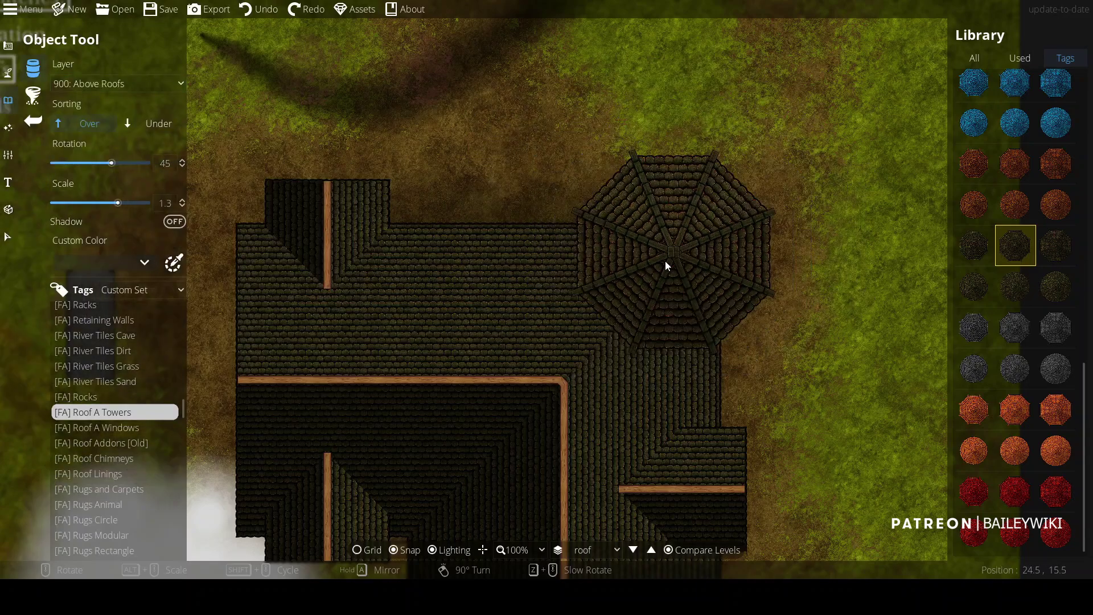
click(657, 278)
drag(657, 278, 612, 182)
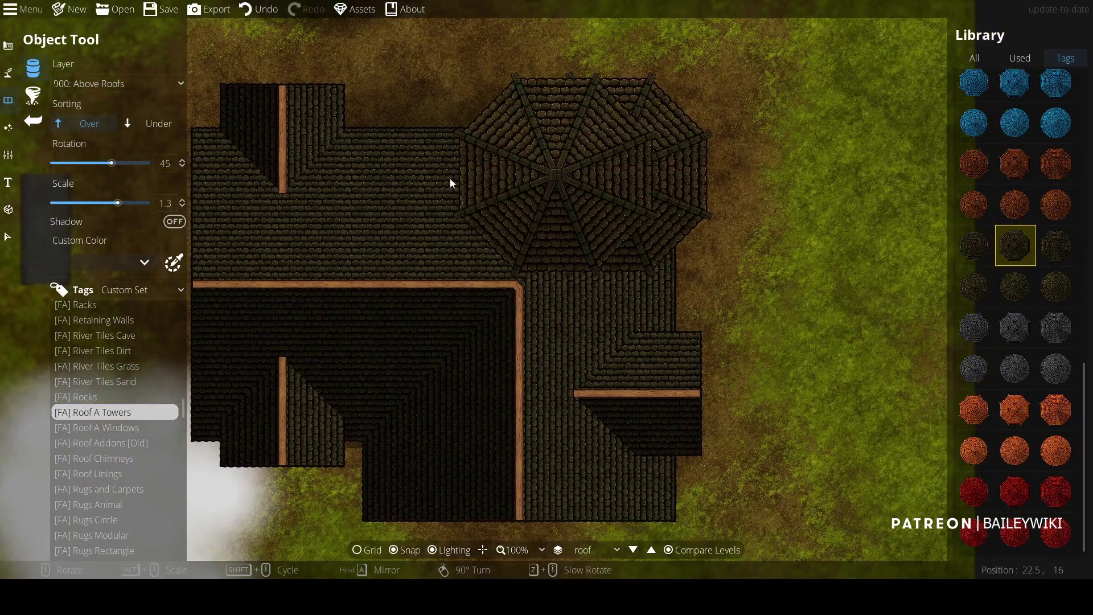
Outline the octagonal tower roof with a custom-shaped dark translucent pattern on layer 900: Above Roofs
click(8, 46)
click(34, 119)
click(76, 183)
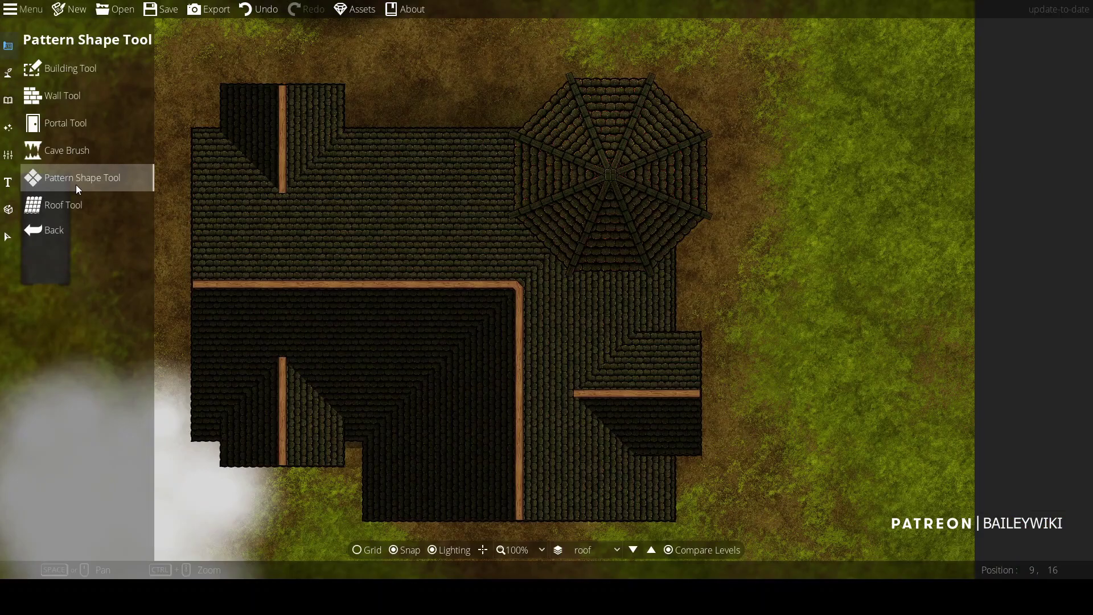
drag(184, 453, 109, 345)
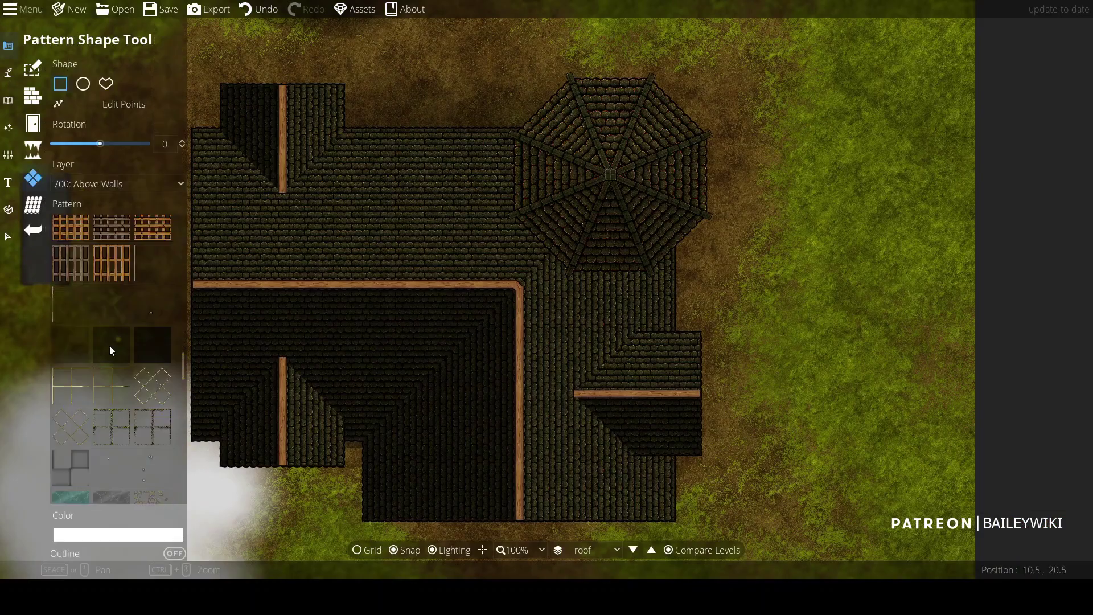
scroll(517, 163, up, 2)
click(521, 114)
click(521, 260)
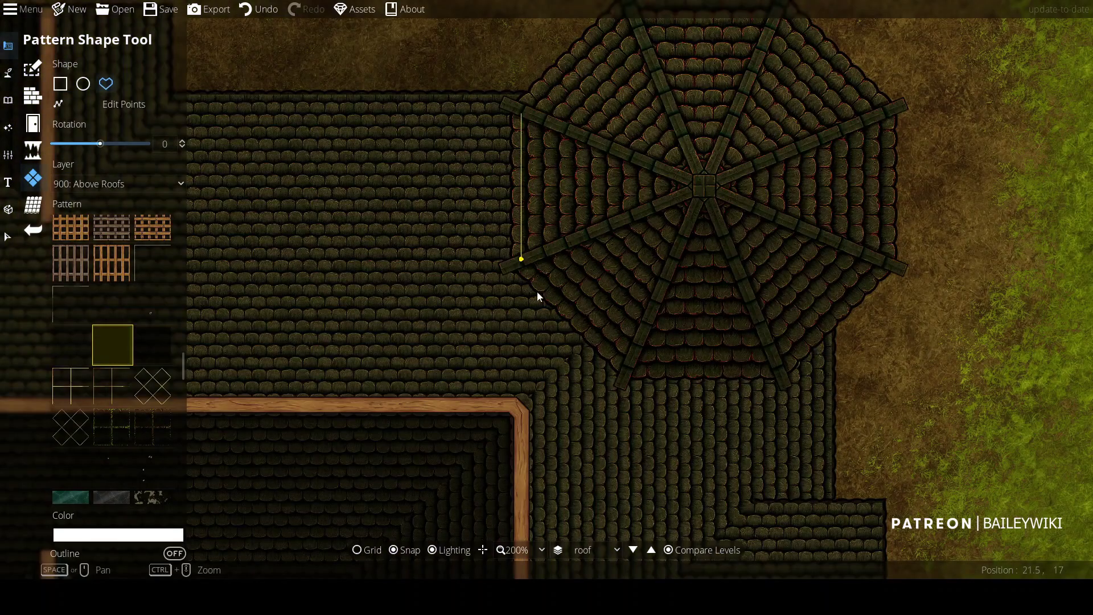
click(631, 369)
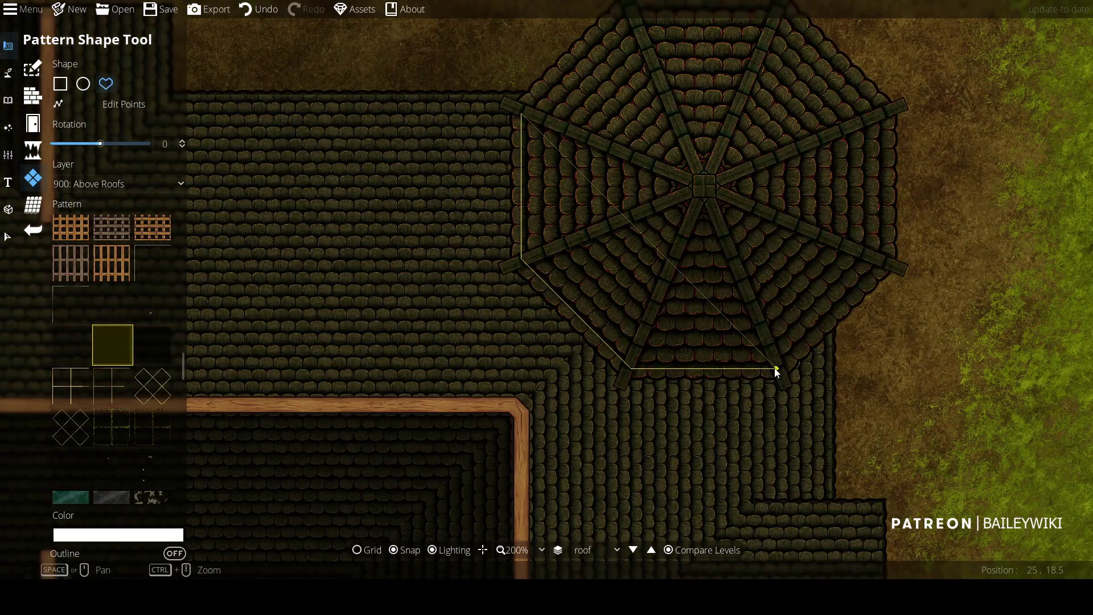
click(776, 368)
click(892, 263)
click(882, 118)
drag(849, 22, 839, 154)
click(773, 138)
click(624, 136)
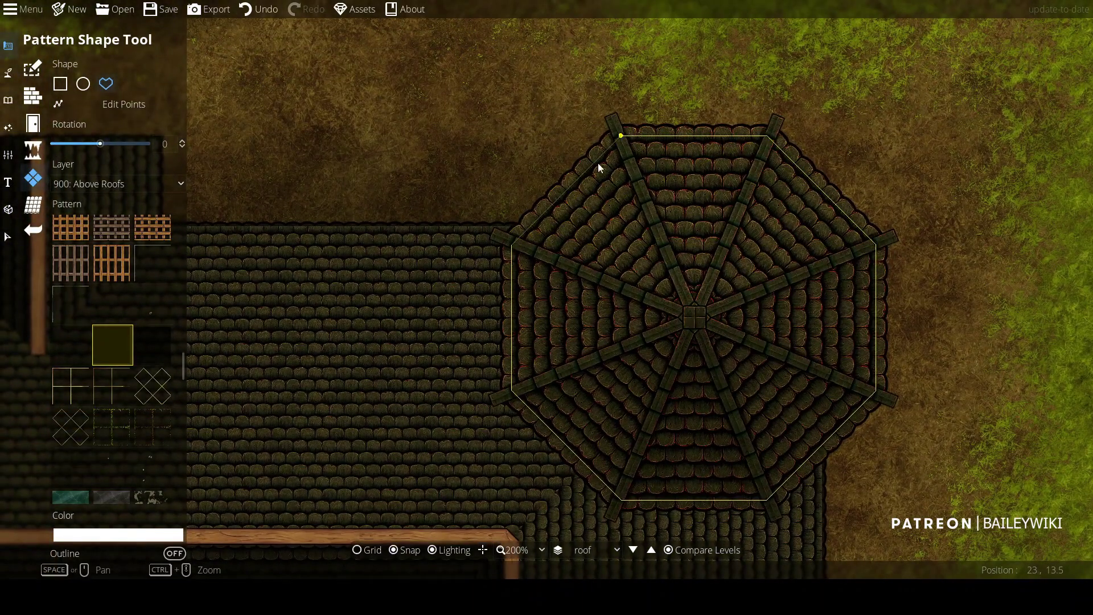
click(510, 243)
Move the octagonal tower roof slightly northwest so the dark pattern beneath it shows as a shadow to the southeast
click(7, 237)
drag(702, 246, 665, 246)
key(ctrl+z)
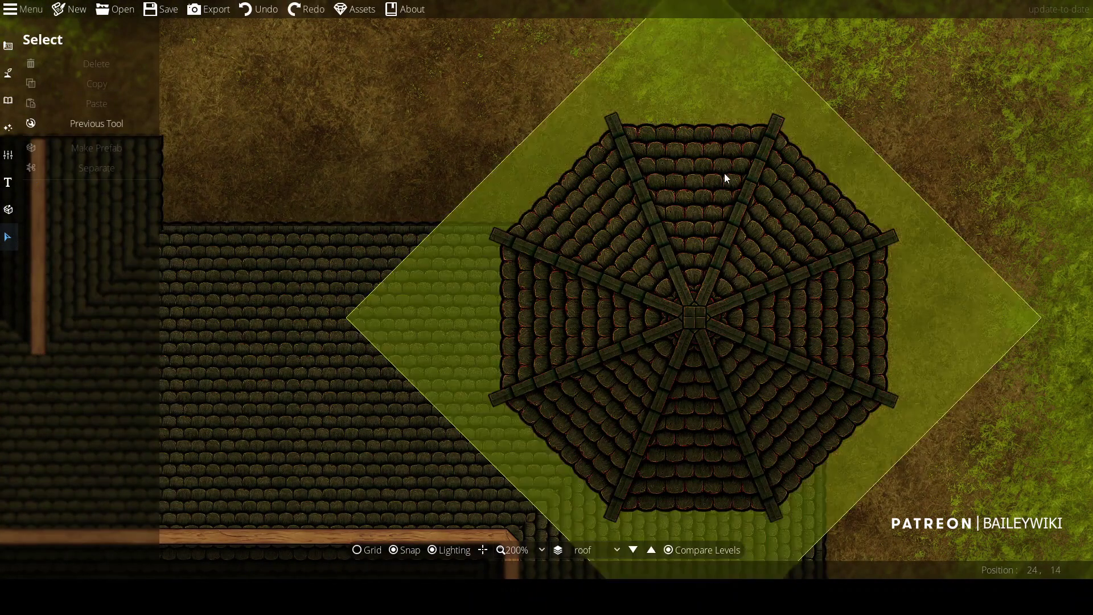
drag(724, 173, 686, 144)
click(944, 371)
scroll(946, 371, down, 4)
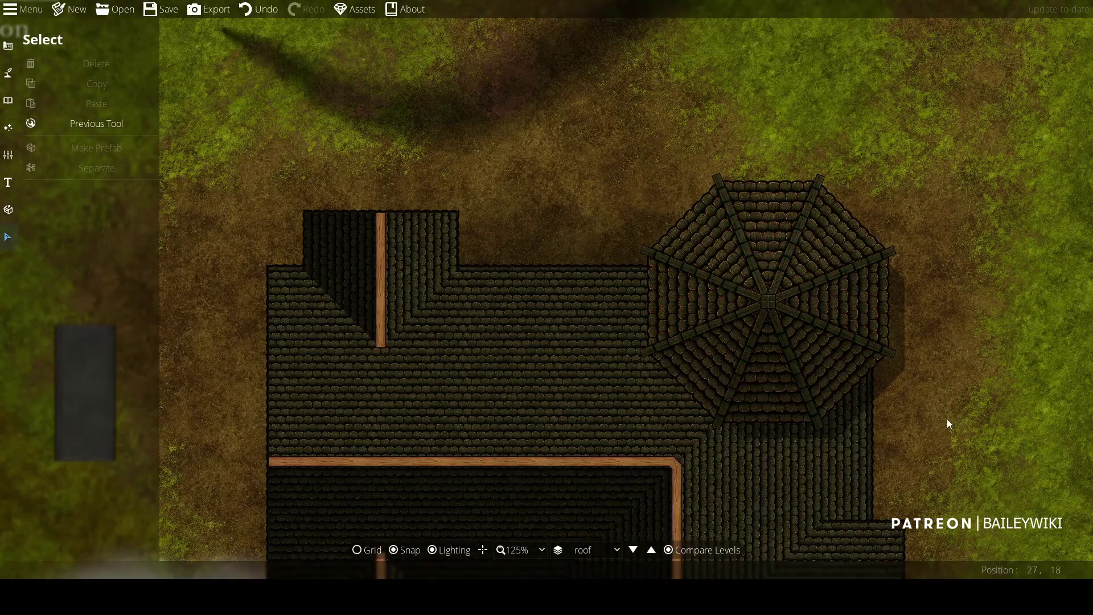
Inspect the finished roof and return to the Object Tool with the [FA] Roof A Towers assets
drag(948, 419, 884, 240)
scroll(881, 244, up, 1)
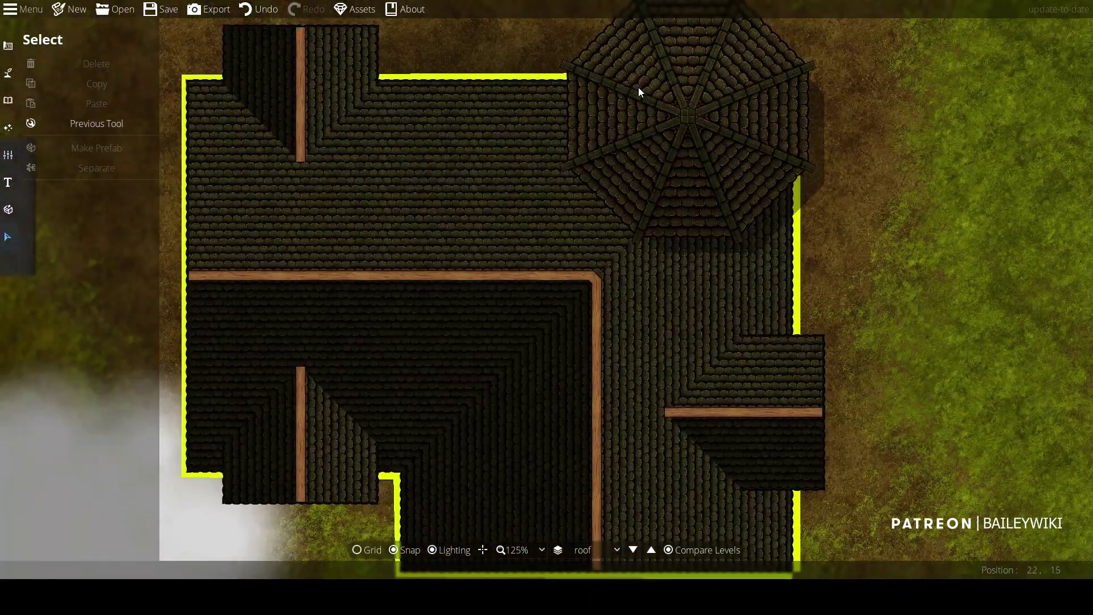
click(717, 30)
click(57, 123)
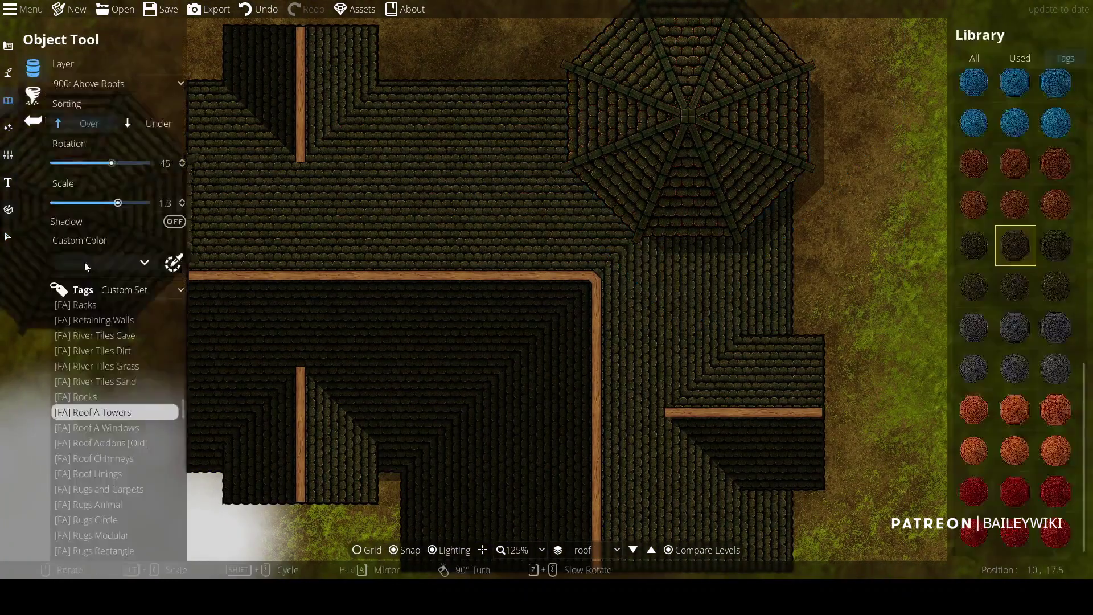
On the Ground level, delete the white cloud patches and the stacked dark grey rectangle west of the building
drag(276, 469, 610, 180)
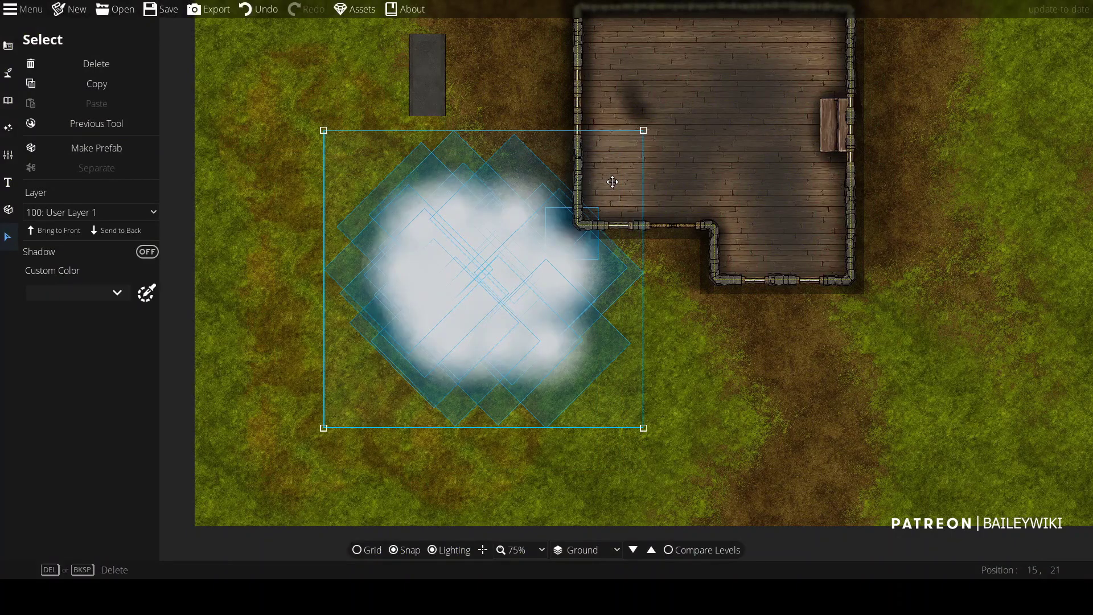
key(Delete)
click(432, 77)
key(Delete)
click(436, 68)
key(Delete)
click(415, 69)
key(Delete)
Delete the angled dark smudge from the western part of the building's wooden floor
drag(443, 194, 442, 201)
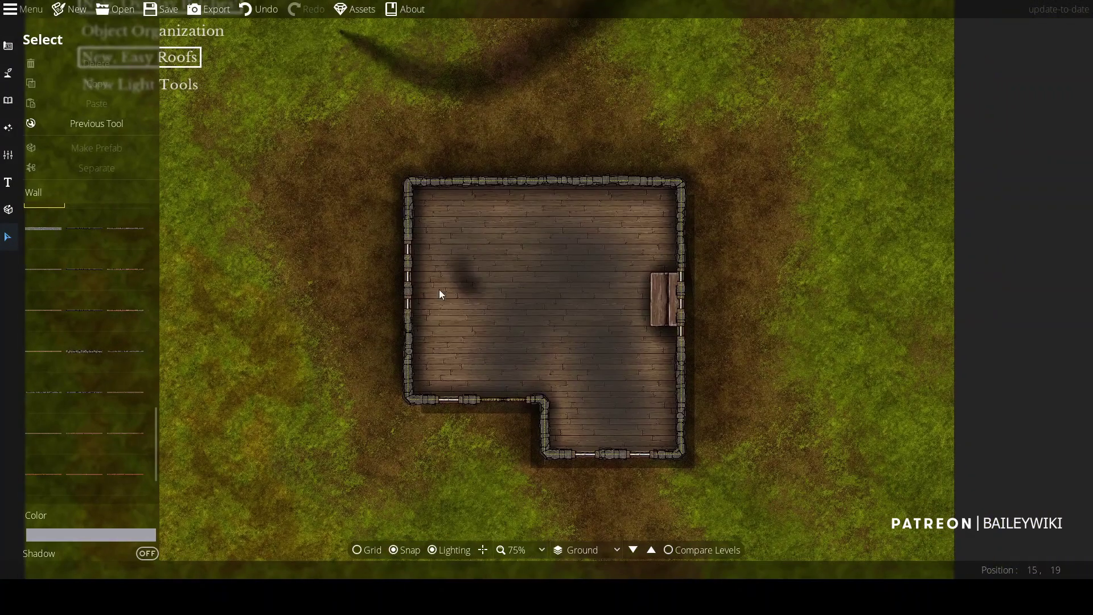
click(467, 279)
click(437, 339)
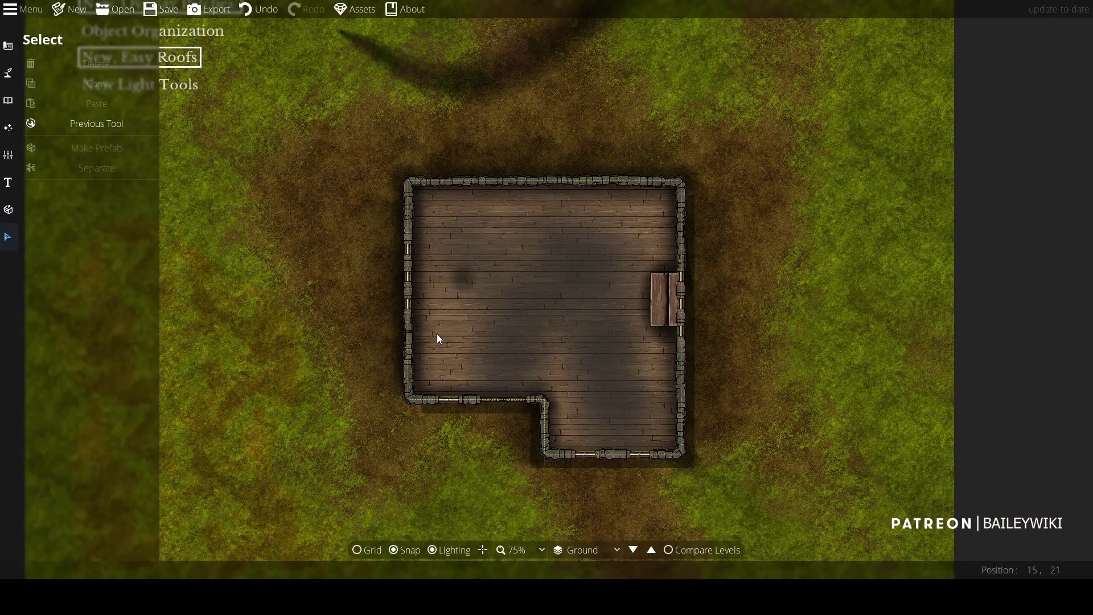
Delete the small dark smudge from the western part of the wooden floor and leave the object selection empty
click(459, 281)
key(Delete)
scroll(405, 381, up, 3)
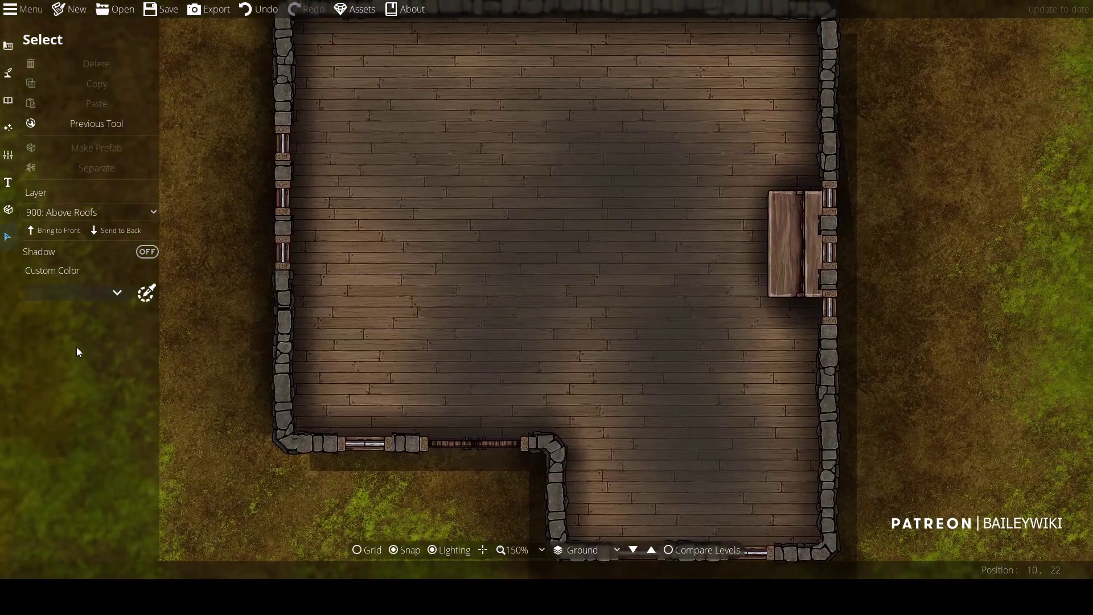
click(383, 98)
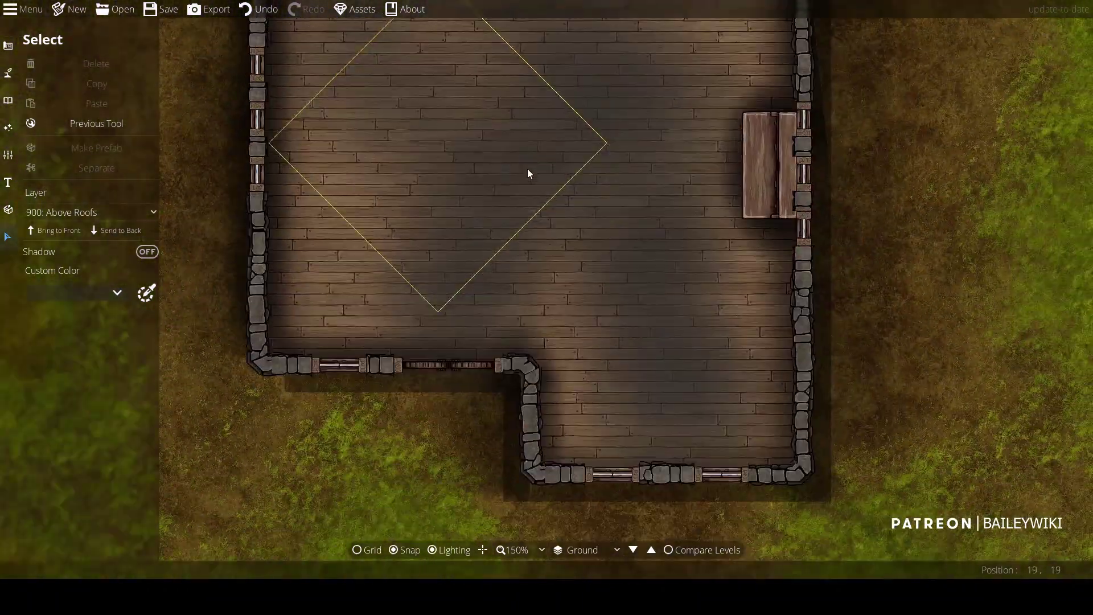
key(Escape)
Activate the Light Tool, preview the speckled and round glow styles over the map, and set the light range to 3
click(8, 127)
click(60, 101)
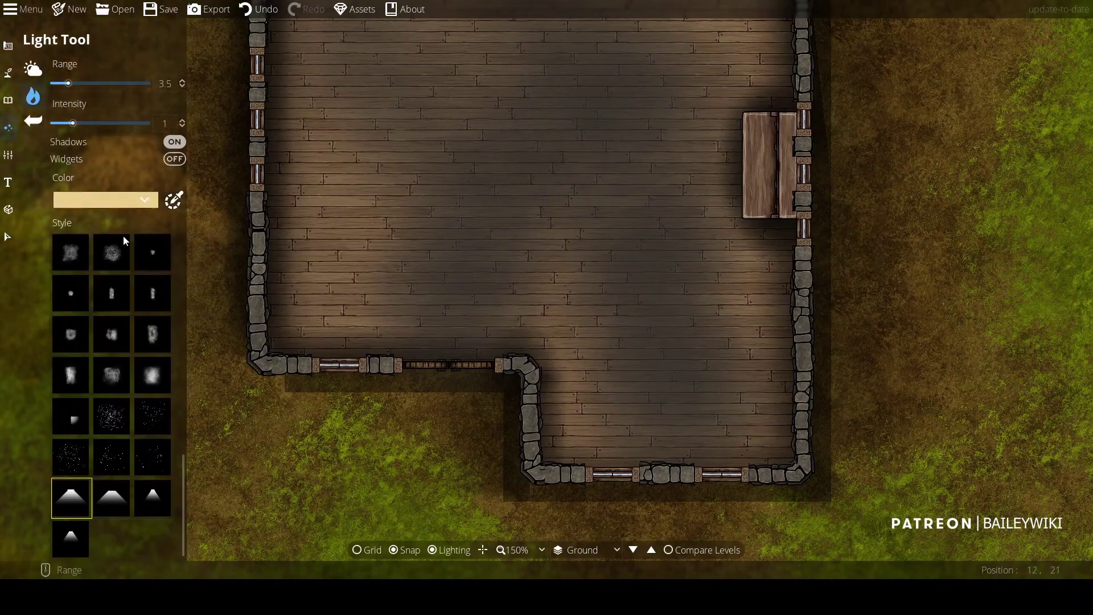
scroll(135, 312, up, 8)
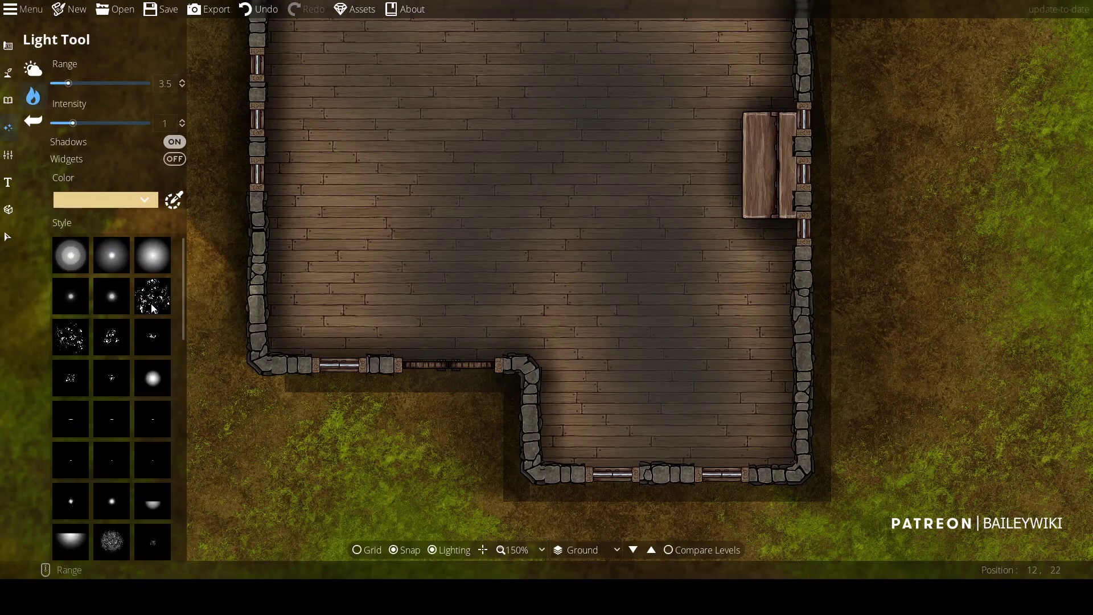
click(153, 308)
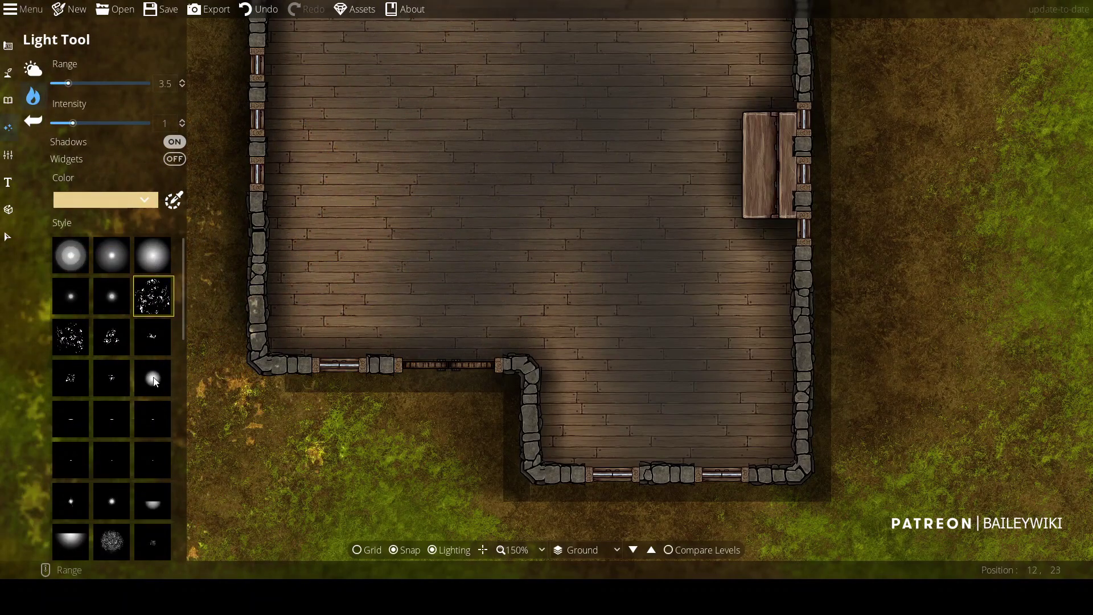
click(154, 379)
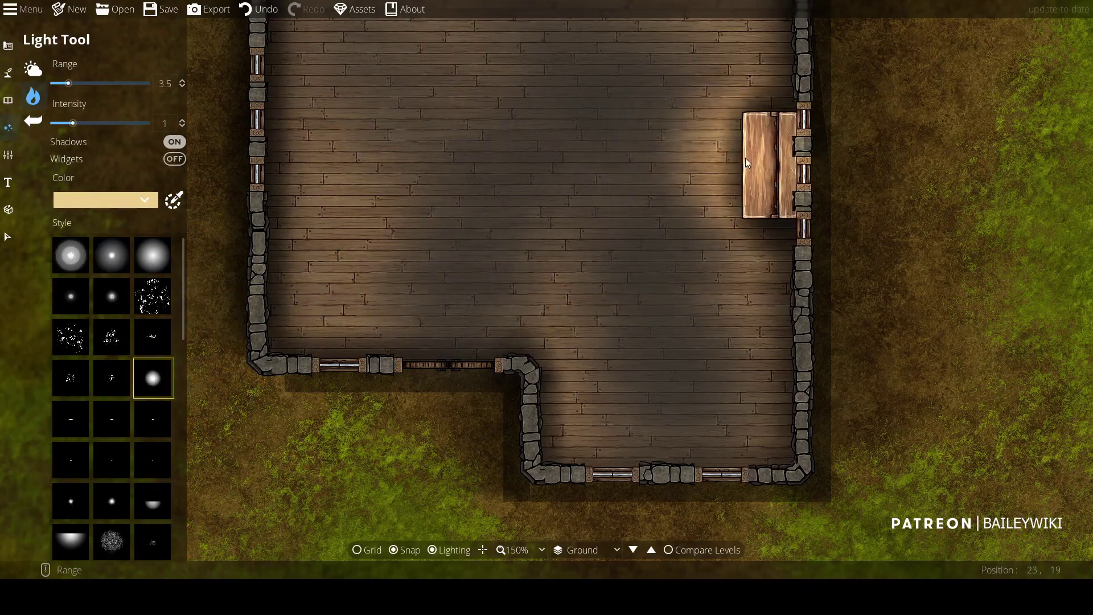
scroll(748, 161, down, 1)
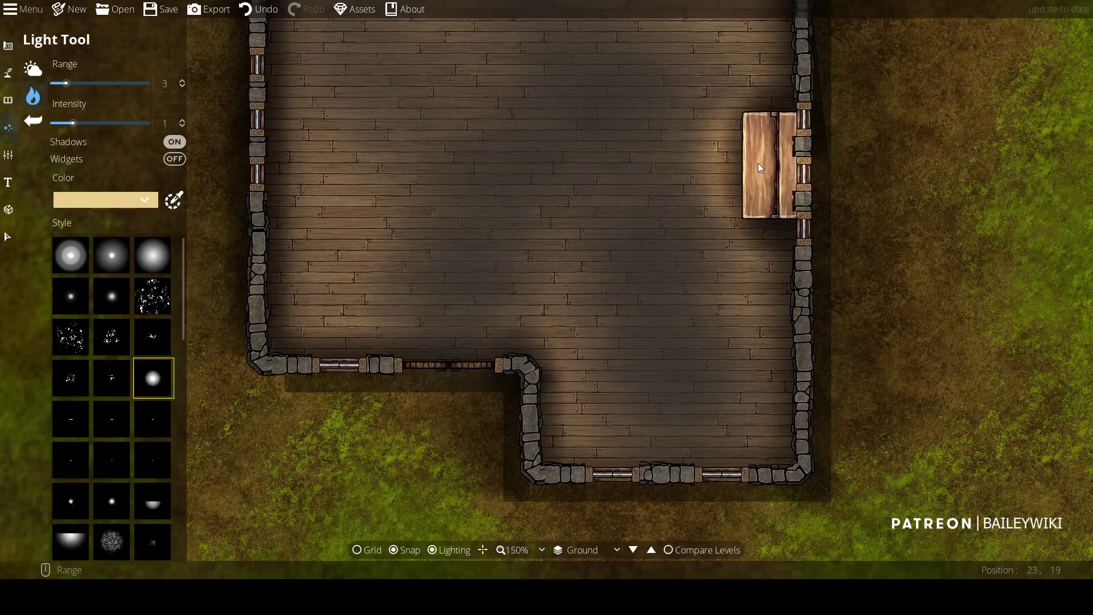
Place two thin horizontal highlight lights along the south edge of the wooden table by the east wall
click(113, 422)
scroll(689, 189, up, 5)
click(686, 273)
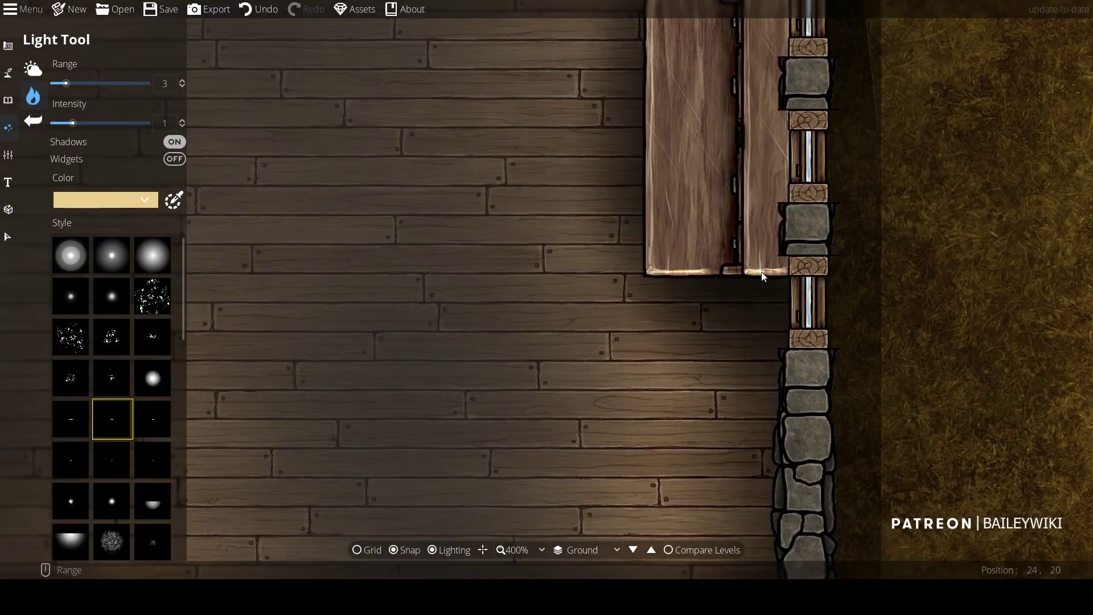
click(761, 273)
Change the light colour to orange, place a thin highlight light, and rotate it upright beside the table's west edge
click(137, 200)
click(126, 223)
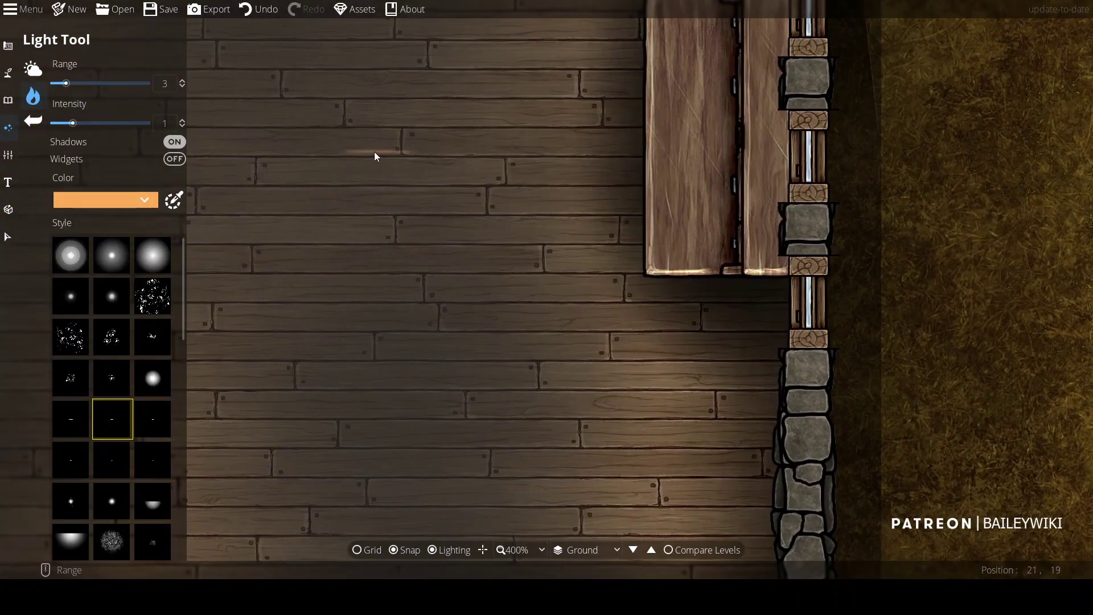
drag(374, 175, 362, 273)
click(638, 224)
click(8, 237)
drag(638, 224, 574, 250)
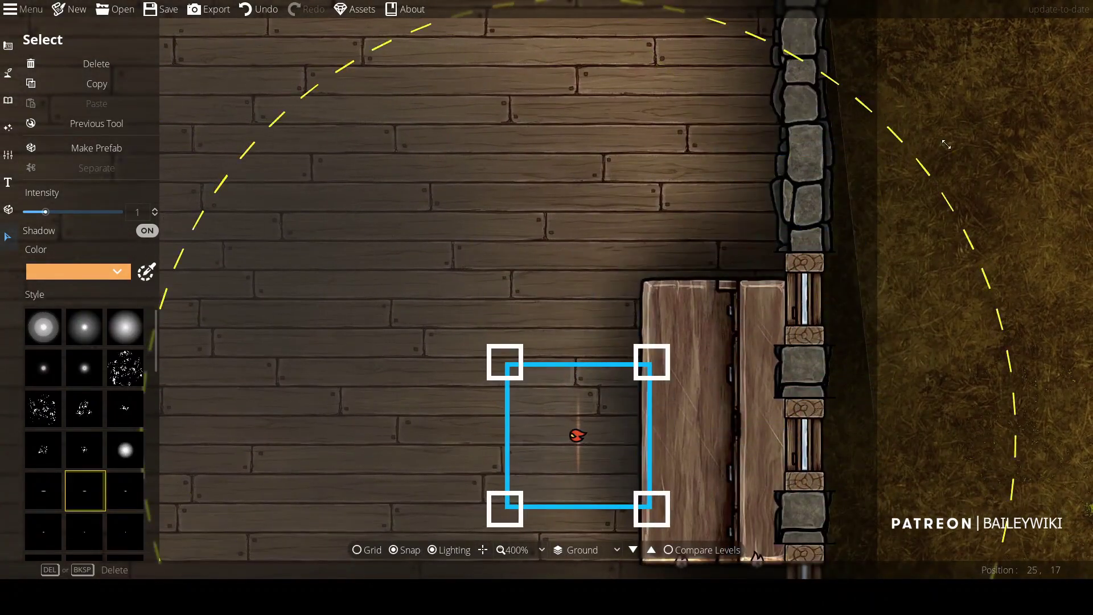
click(574, 250)
Add orange half-round lights with range 3 against the inside of the building's north wall
click(8, 128)
click(74, 97)
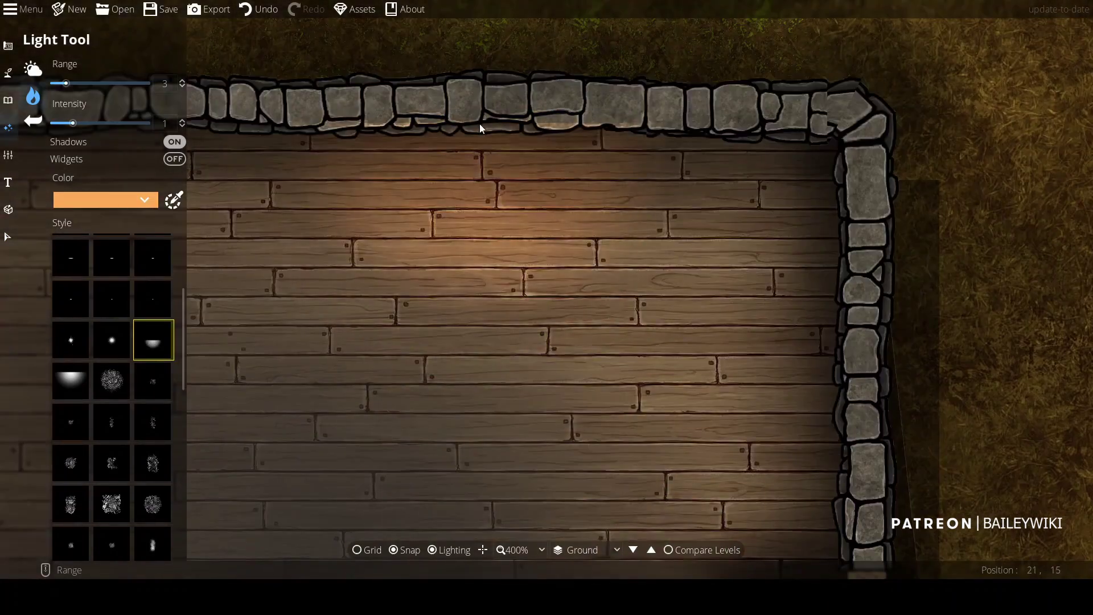
drag(480, 125, 736, 111)
click(737, 111)
scroll(736, 114, down, 5)
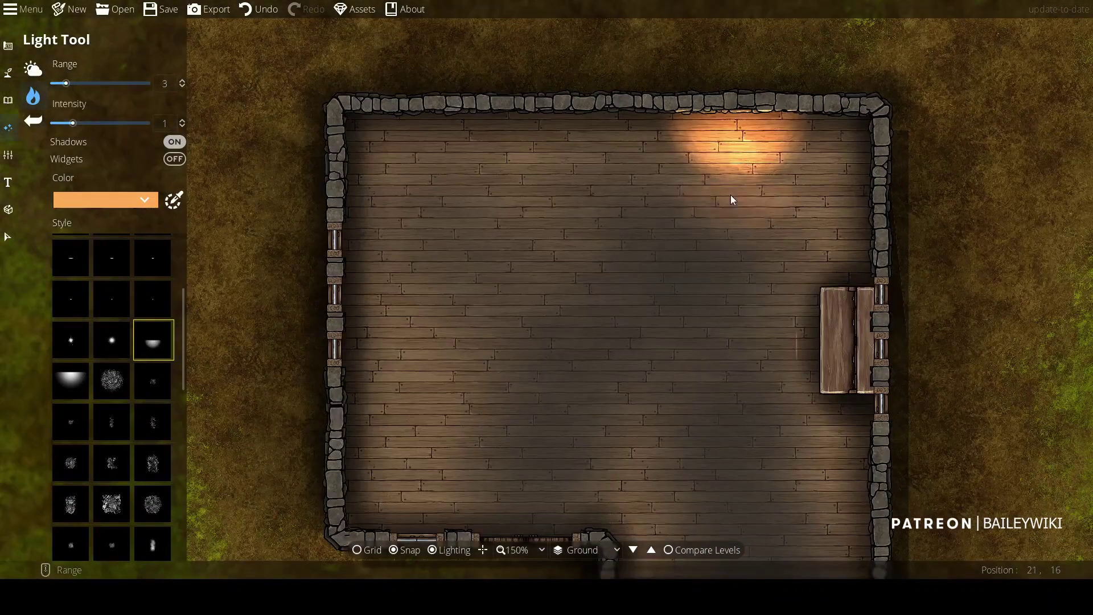
Try the round speckled light on the northwestern floor and undo the last light placement
click(112, 379)
click(550, 248)
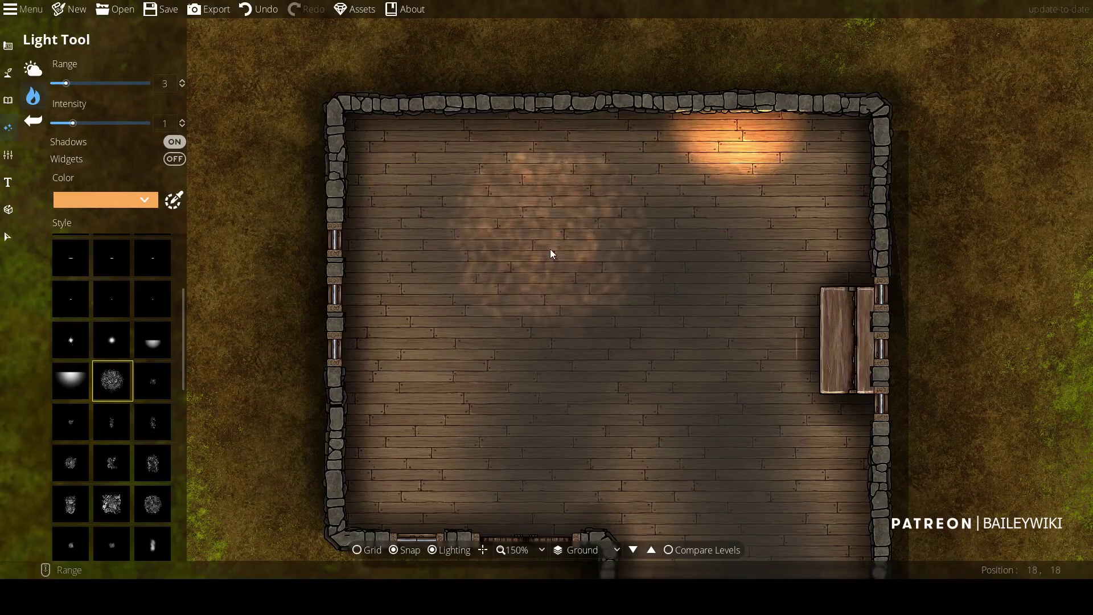
key(ctrl+z)
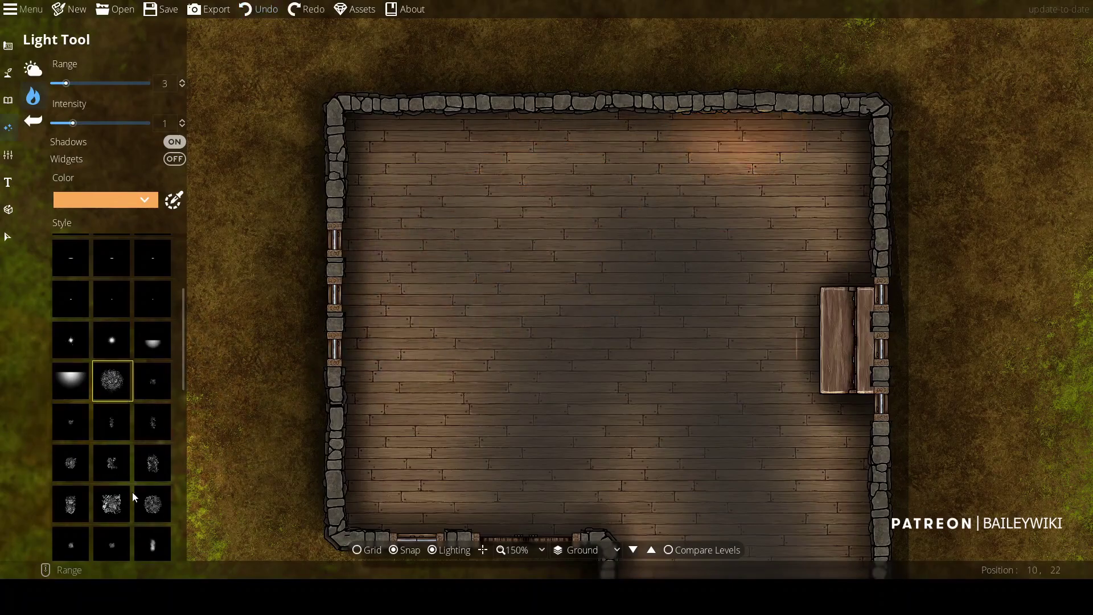
Place a wide trapezoid light with range 2 and intensity 0.7 on the western floor, undoing the brighter first attempt
scroll(120, 384, down, 5)
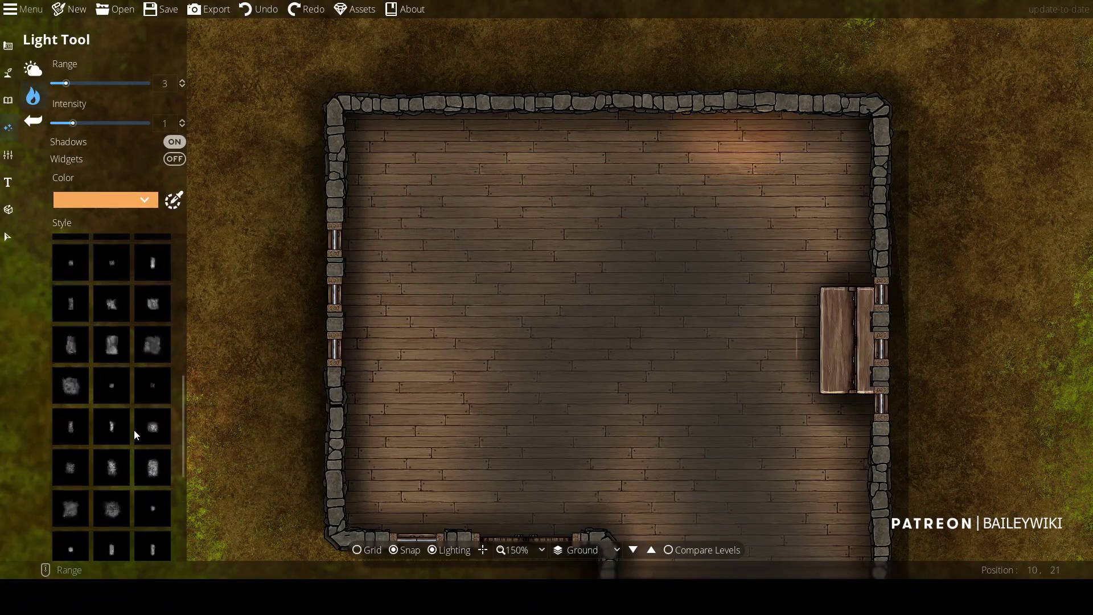
scroll(110, 360, down, 5)
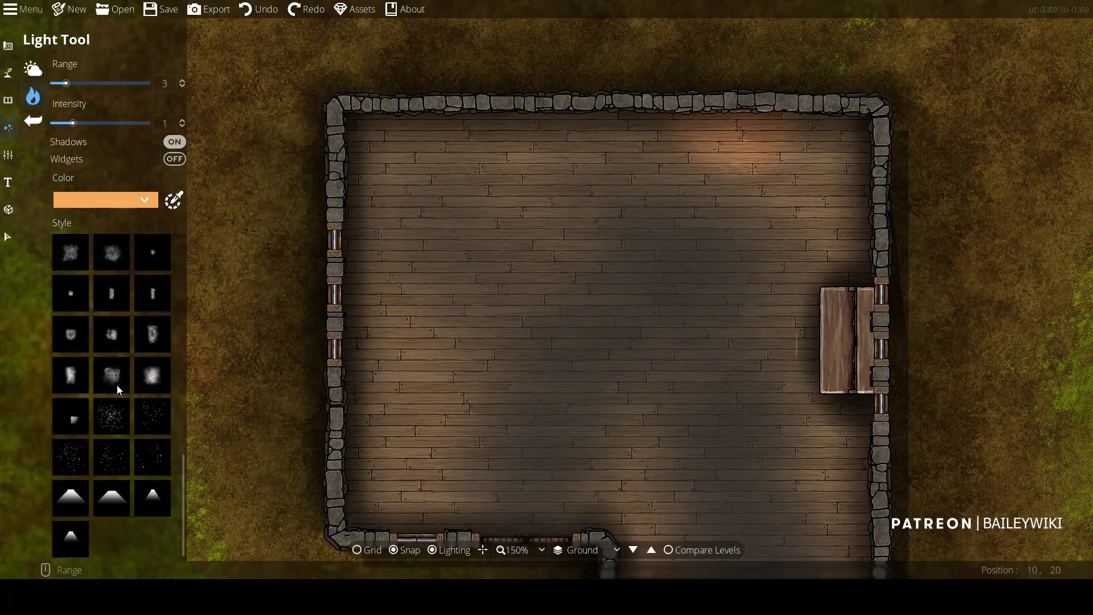
click(72, 500)
scroll(402, 358, down, 1)
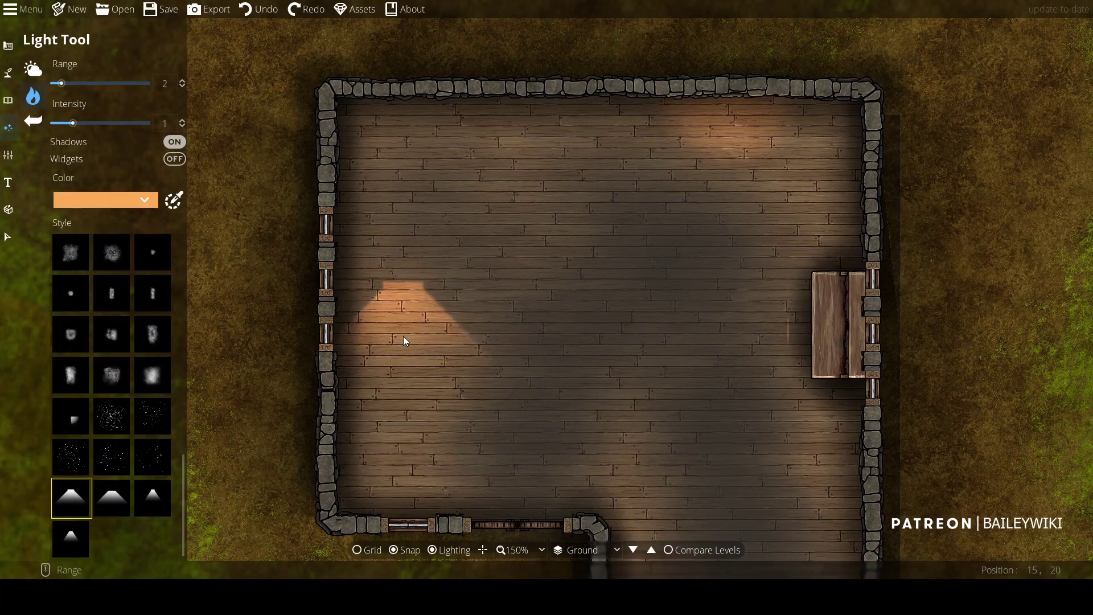
click(403, 336)
key(ctrl+z)
key(ctrl+z)
scroll(124, 127, down, 3)
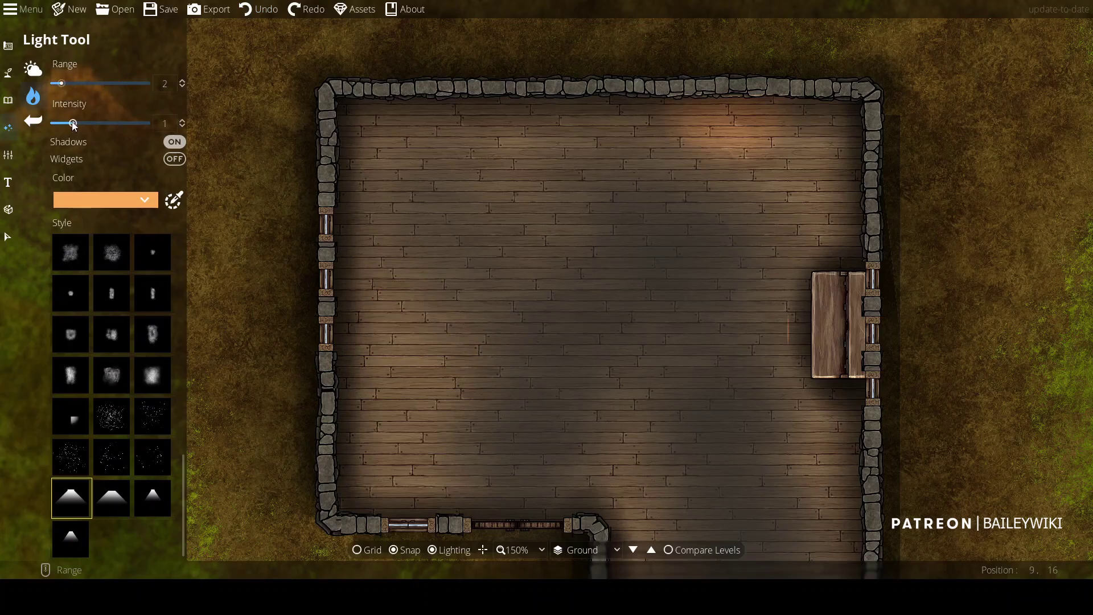
click(434, 292)
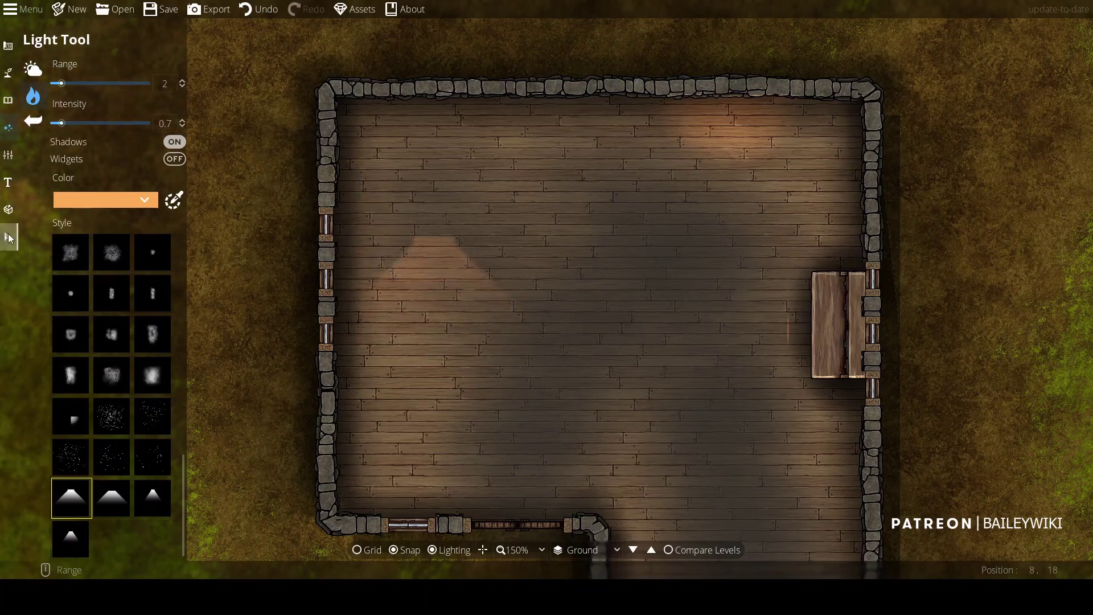
Rotate the trapezoid light to shine in from the west wall and align it with the northernmost west window
key(v)
click(435, 292)
drag(434, 292, 385, 227)
click(233, 295)
scroll(233, 291, up, 2)
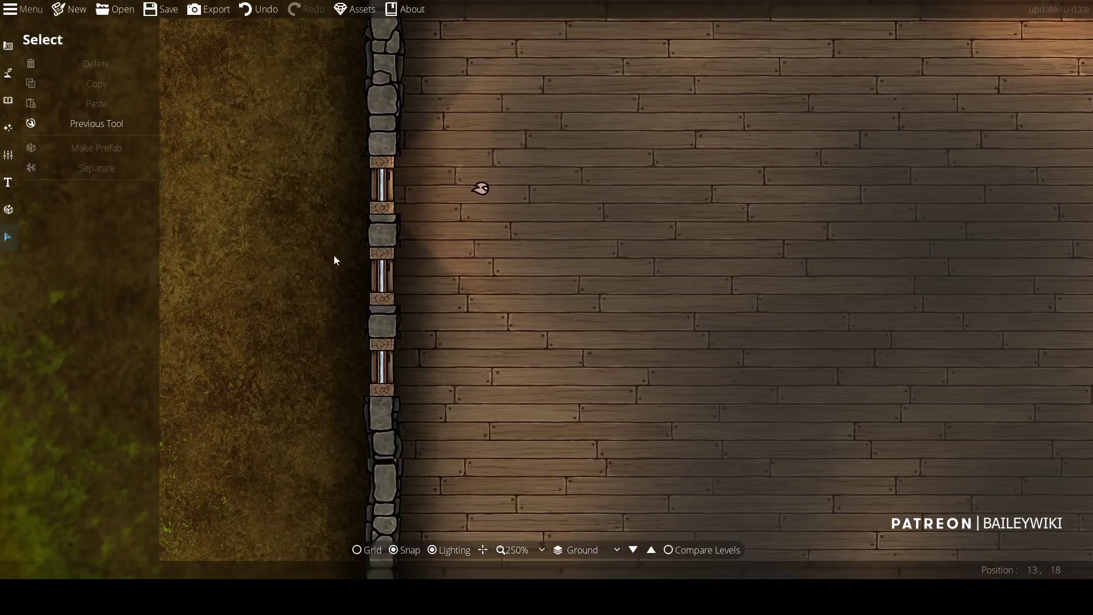
scroll(334, 255, down, 2)
drag(333, 279, 195, 318)
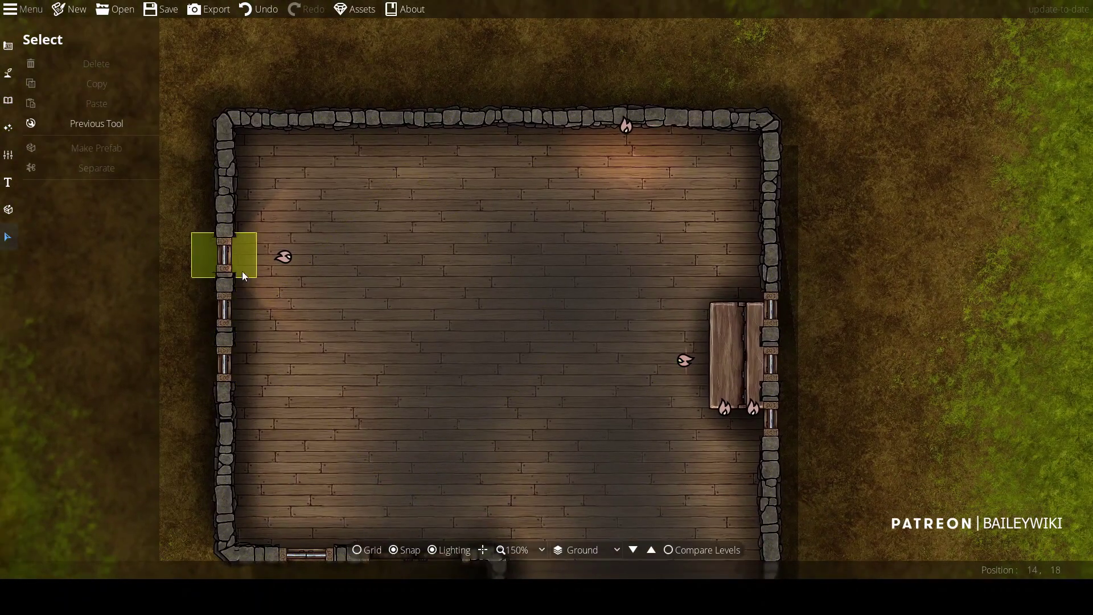
Copy the window light twice and align the copies with the other two west windows
click(284, 259)
key(ctrl+c)
key(ctrl+v)
drag(548, 289, 284, 309)
key(ctrl+v)
drag(546, 284, 283, 364)
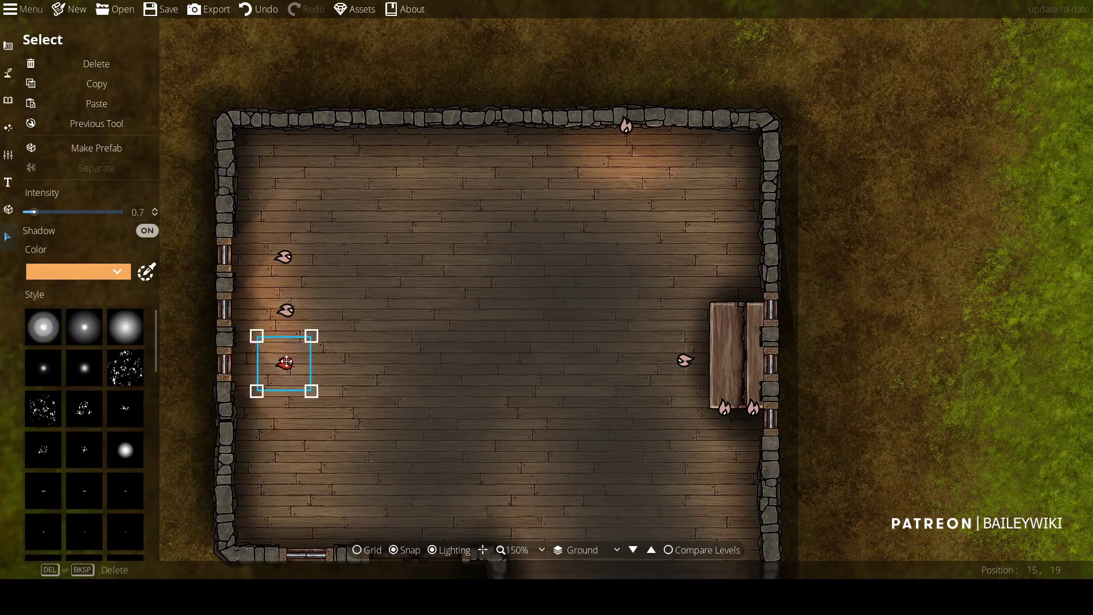
click(941, 258)
drag(475, 437, 624, 391)
scroll(636, 390, up, 2)
scroll(741, 364, down, 6)
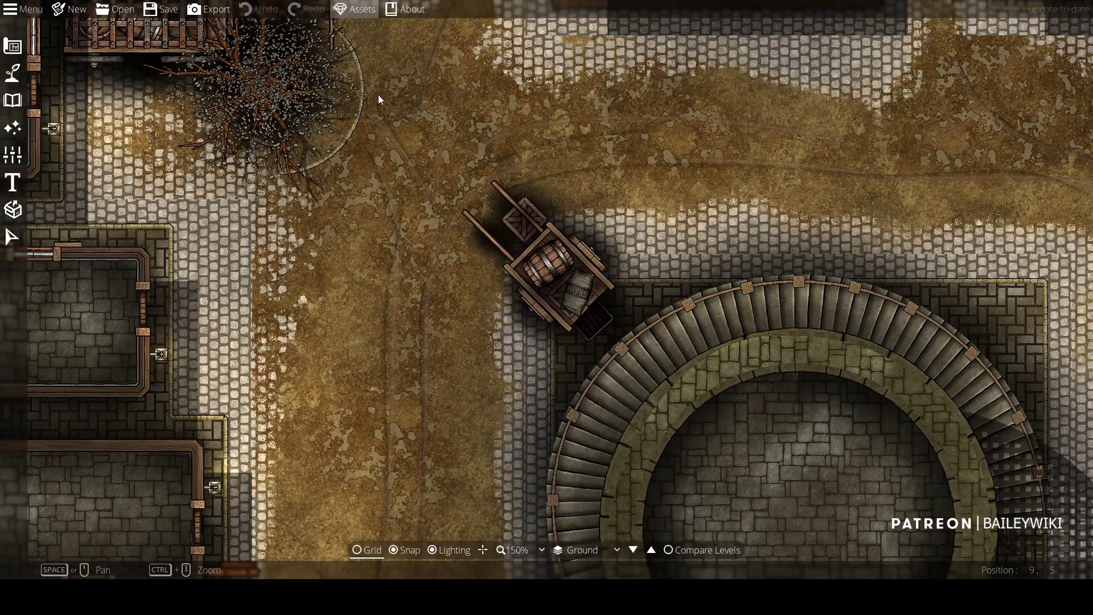
Examine the lighting on the town map's Ground level around the round tower, the counter room and the surrounding streets
drag(412, 197, 288, 248)
drag(404, 346, 201, 141)
drag(642, 401, 353, 201)
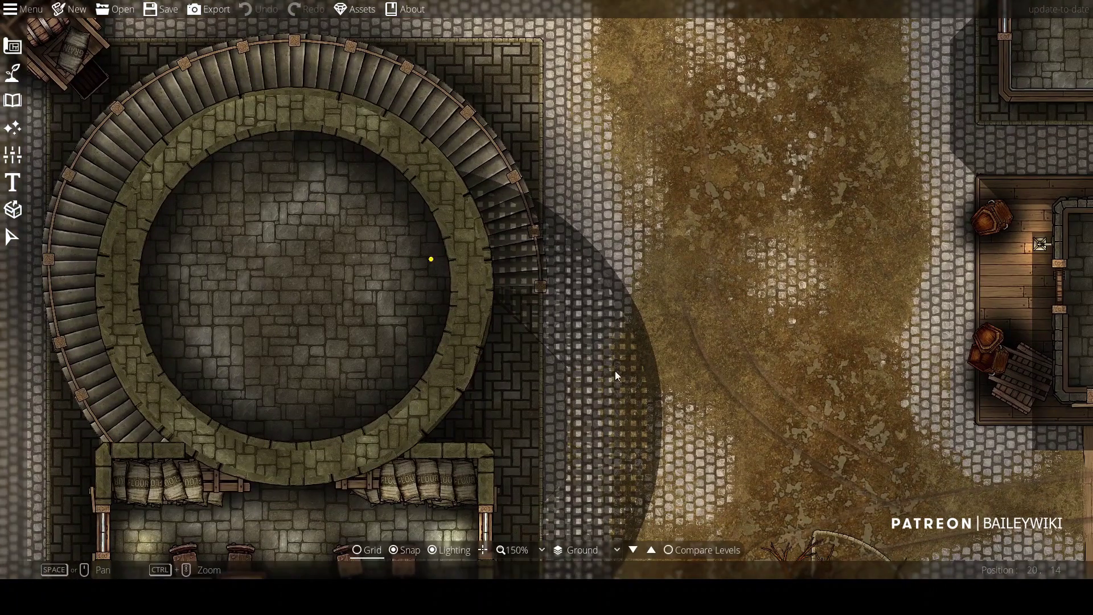
drag(629, 296, 606, 122)
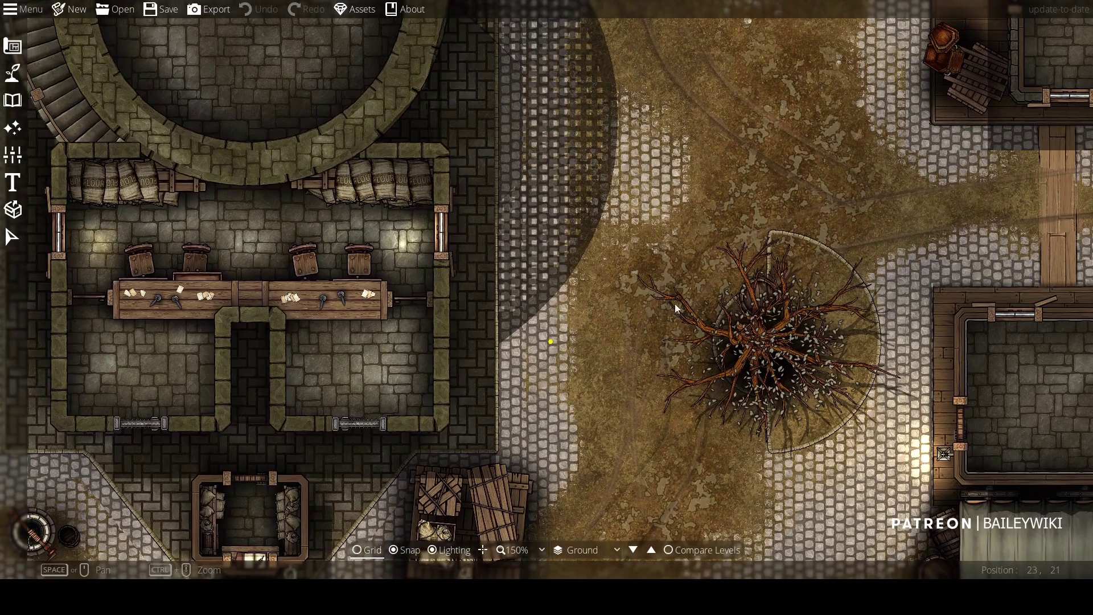
drag(675, 304, 780, 283)
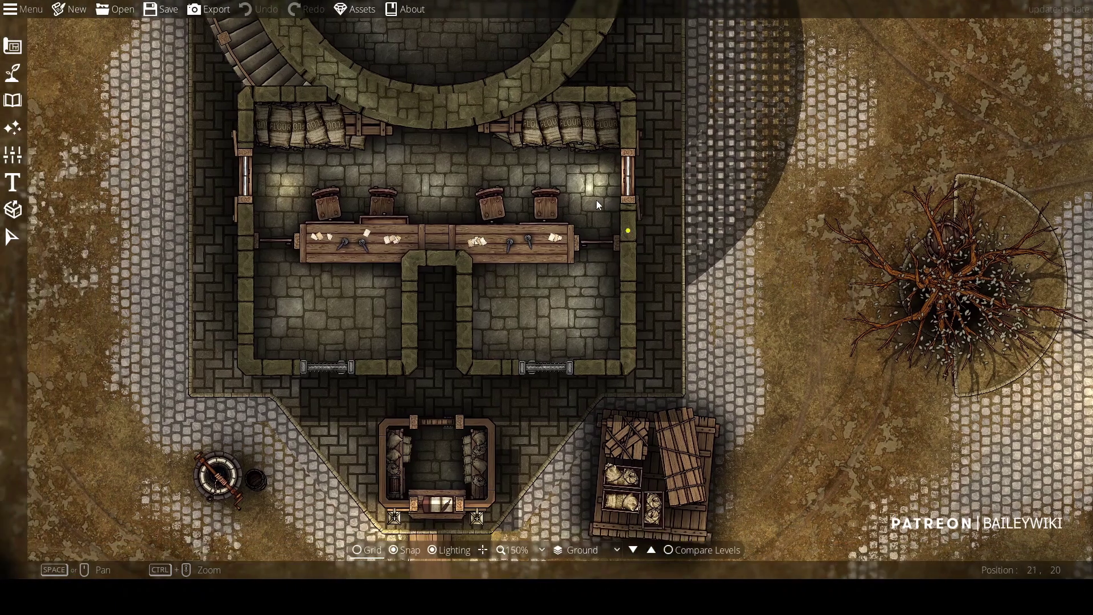
scroll(593, 200, down, 2)
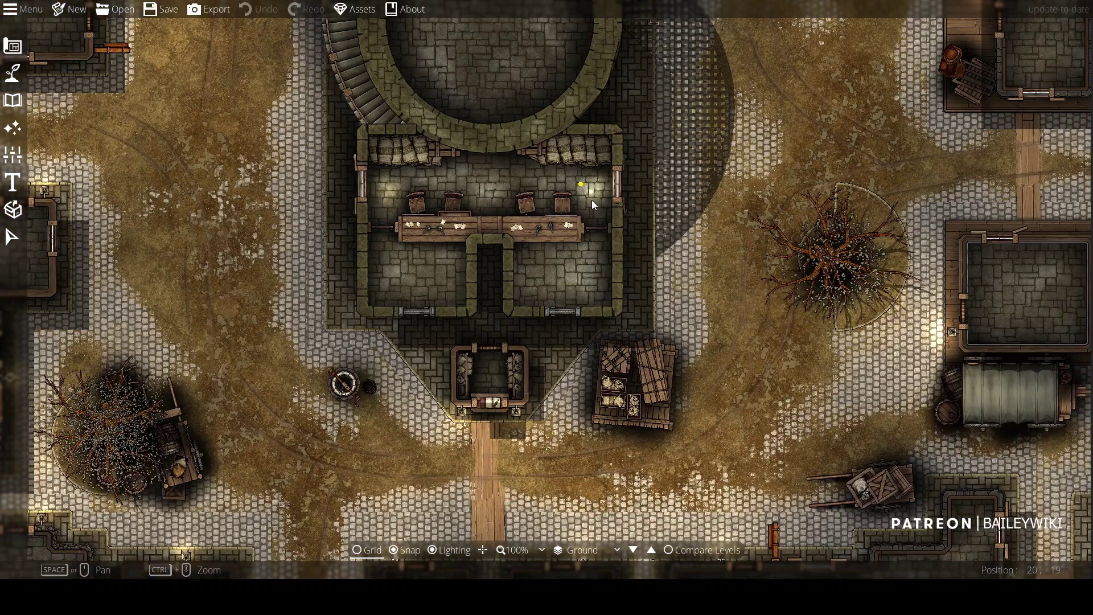